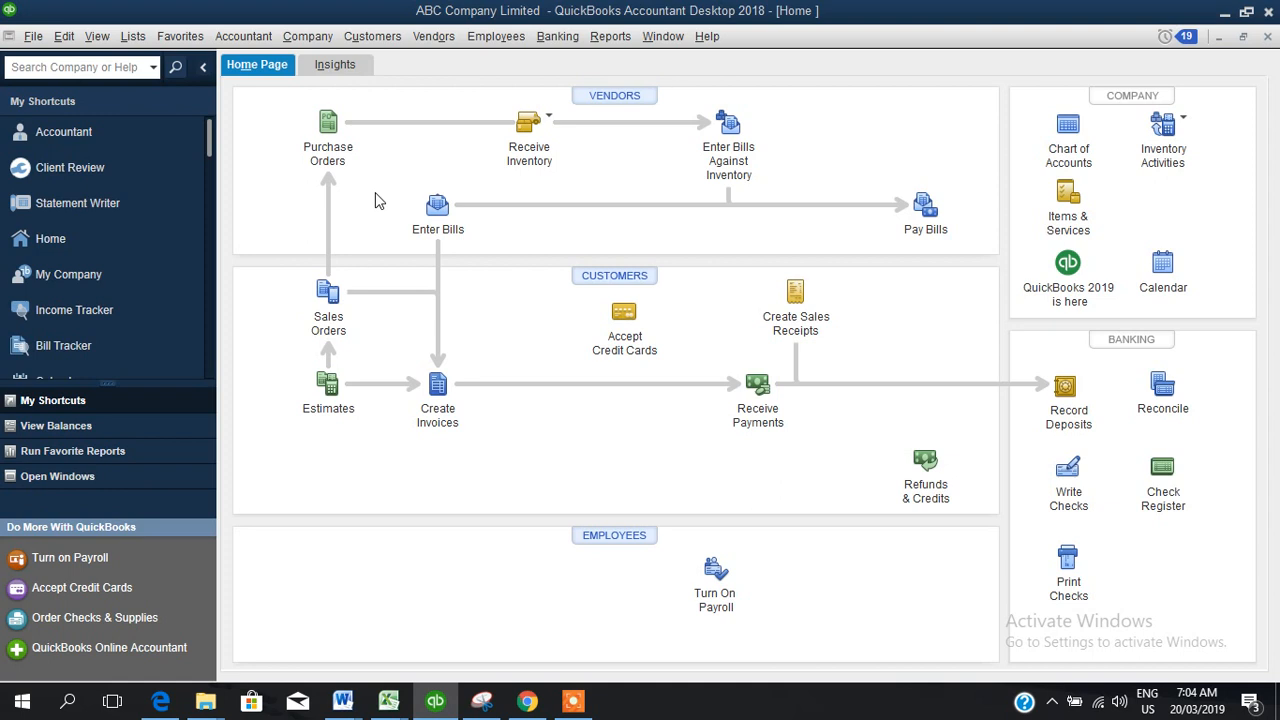
Step: Turn on tracking of more than one currency in the company preferences and accept the considerations
{"action": "left_click", "coordinate": [66, 38]}
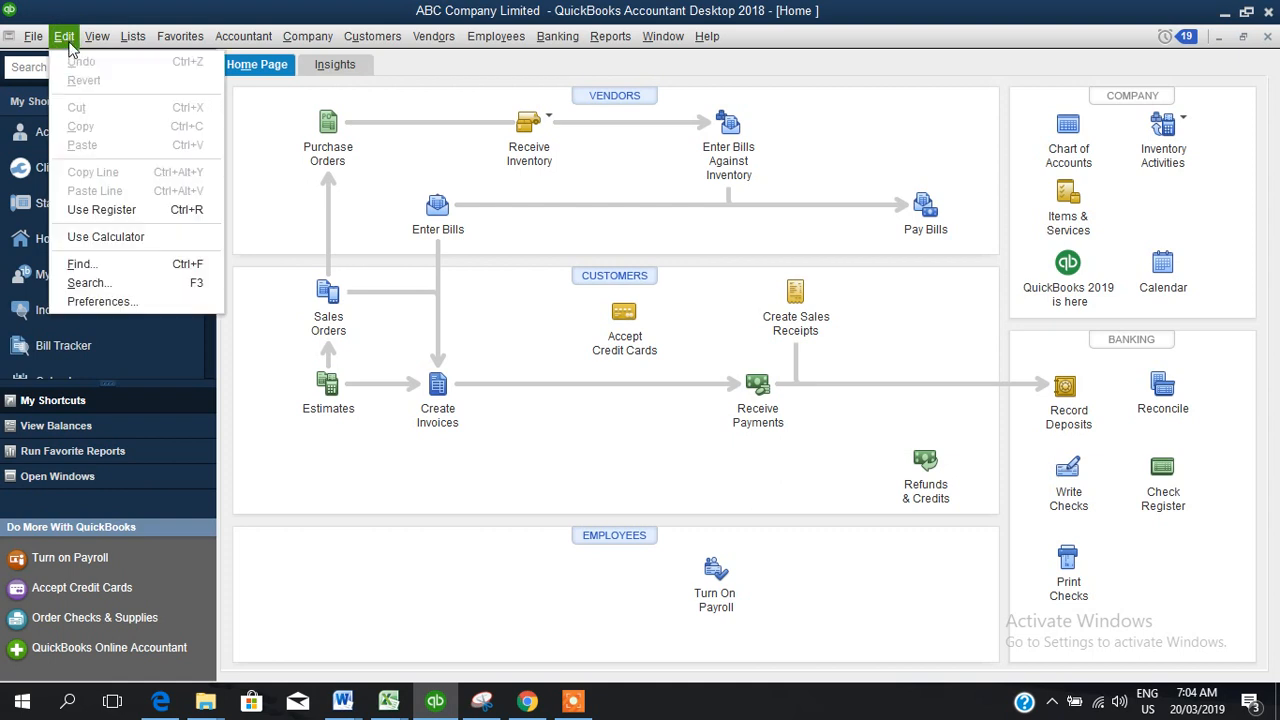
{"action": "left_click", "coordinate": [110, 306]}
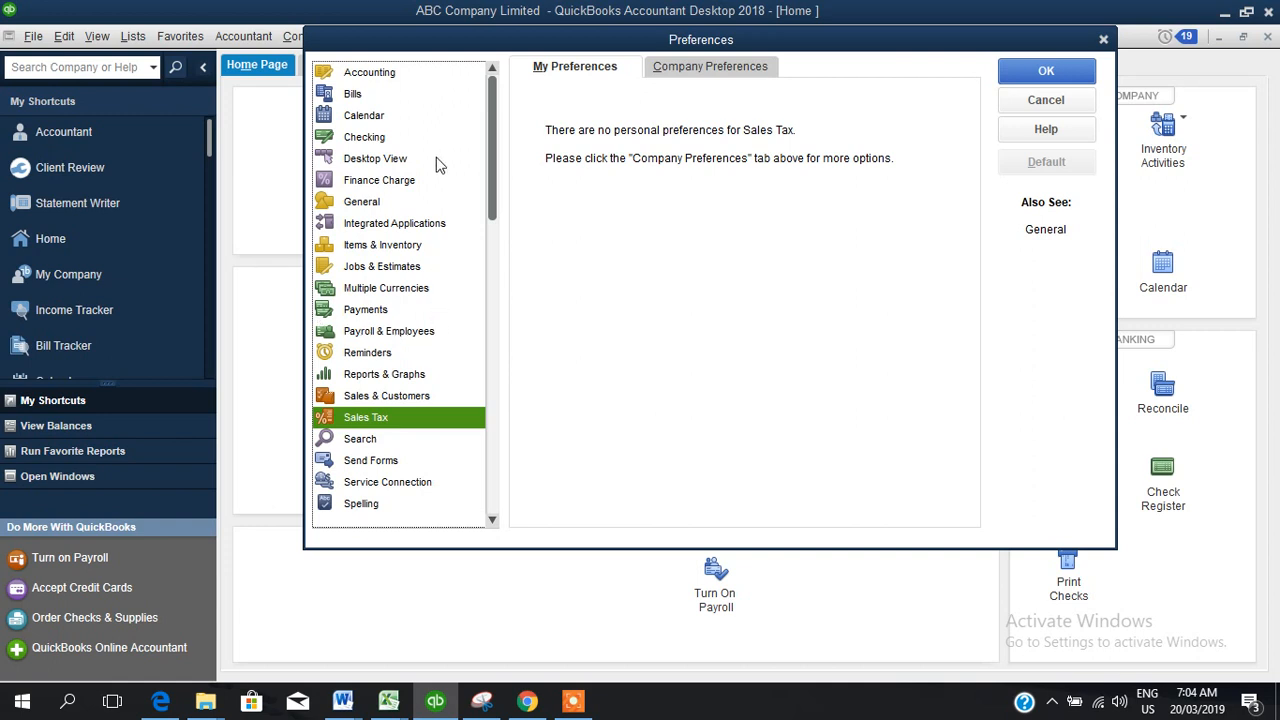
{"action": "left_click", "coordinate": [383, 289]}
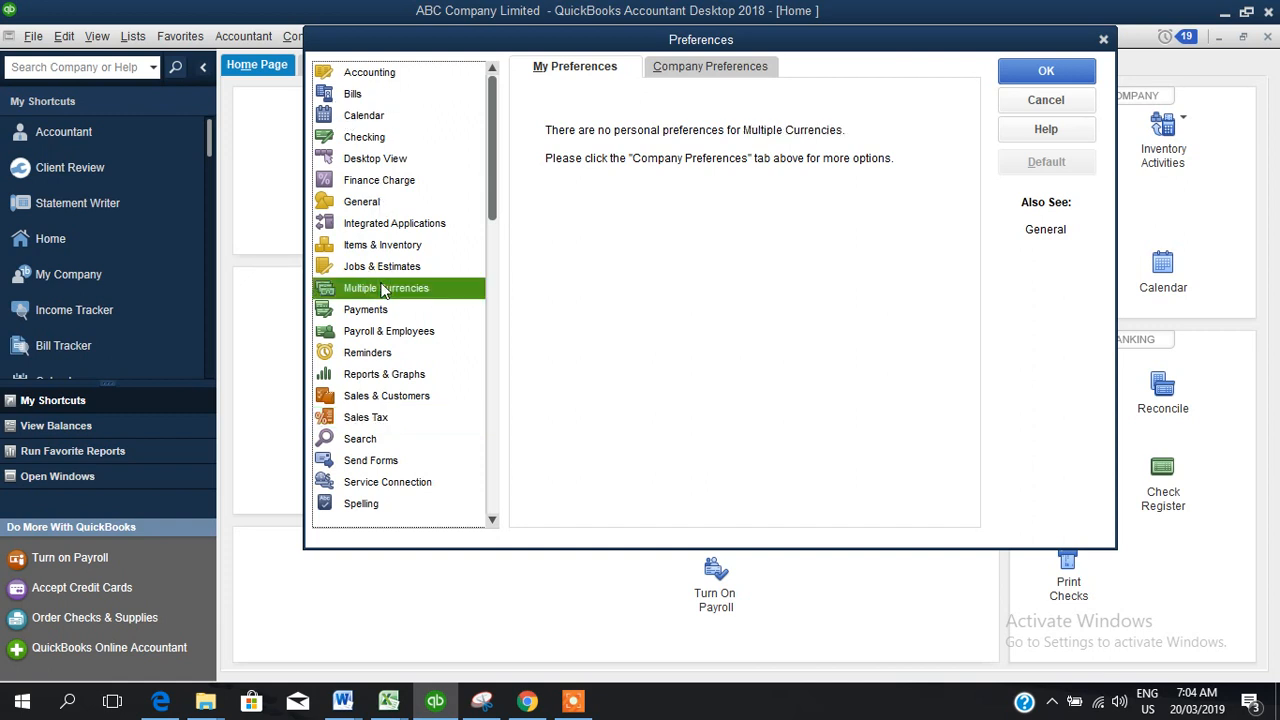
{"action": "left_click", "coordinate": [725, 76]}
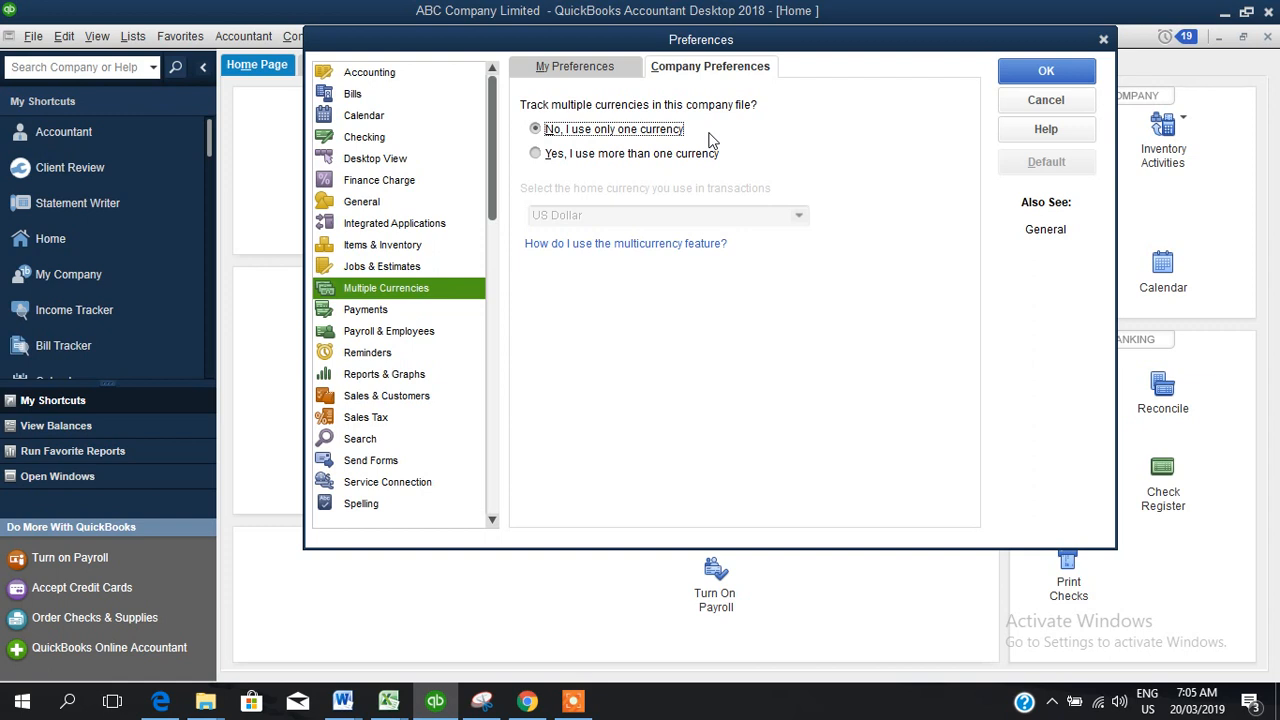
{"action": "left_click", "coordinate": [535, 155]}
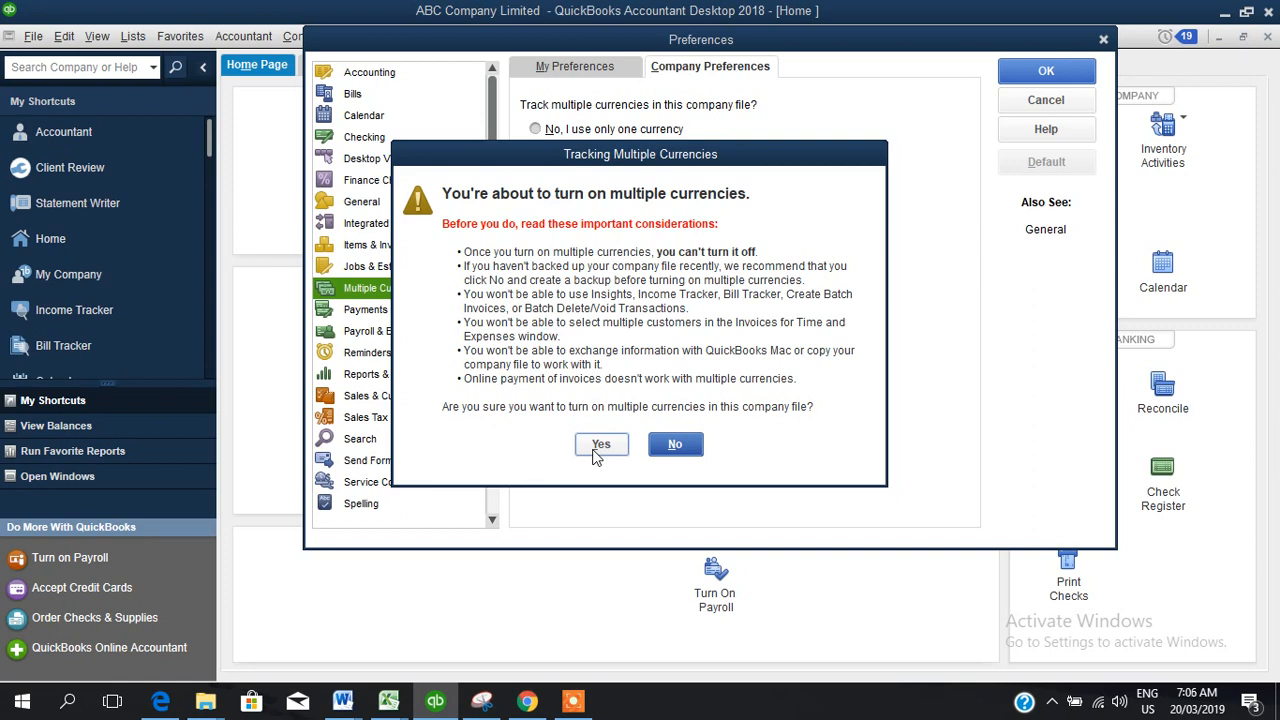
{"action": "left_click", "coordinate": [599, 446]}
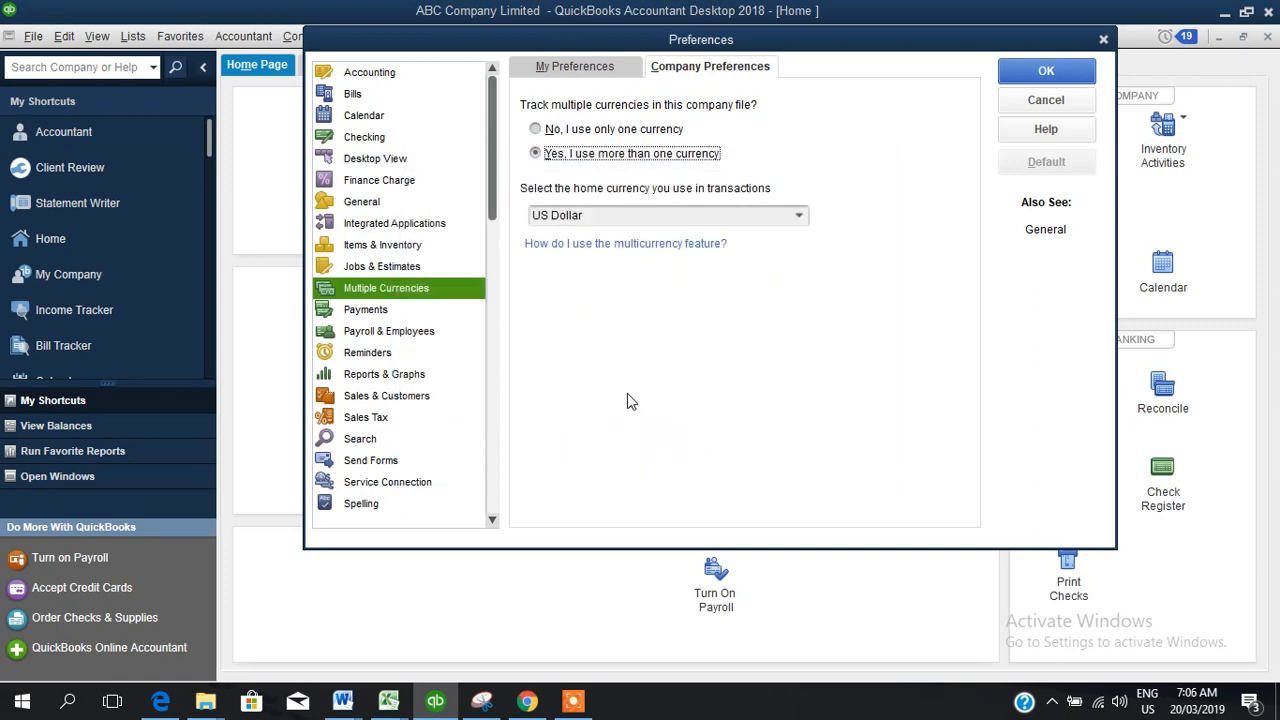
Step: Set the home currency to Nigerian Naira, making it active, and save the preferences so the company file reopens
{"action": "left_click", "coordinate": [799, 216]}
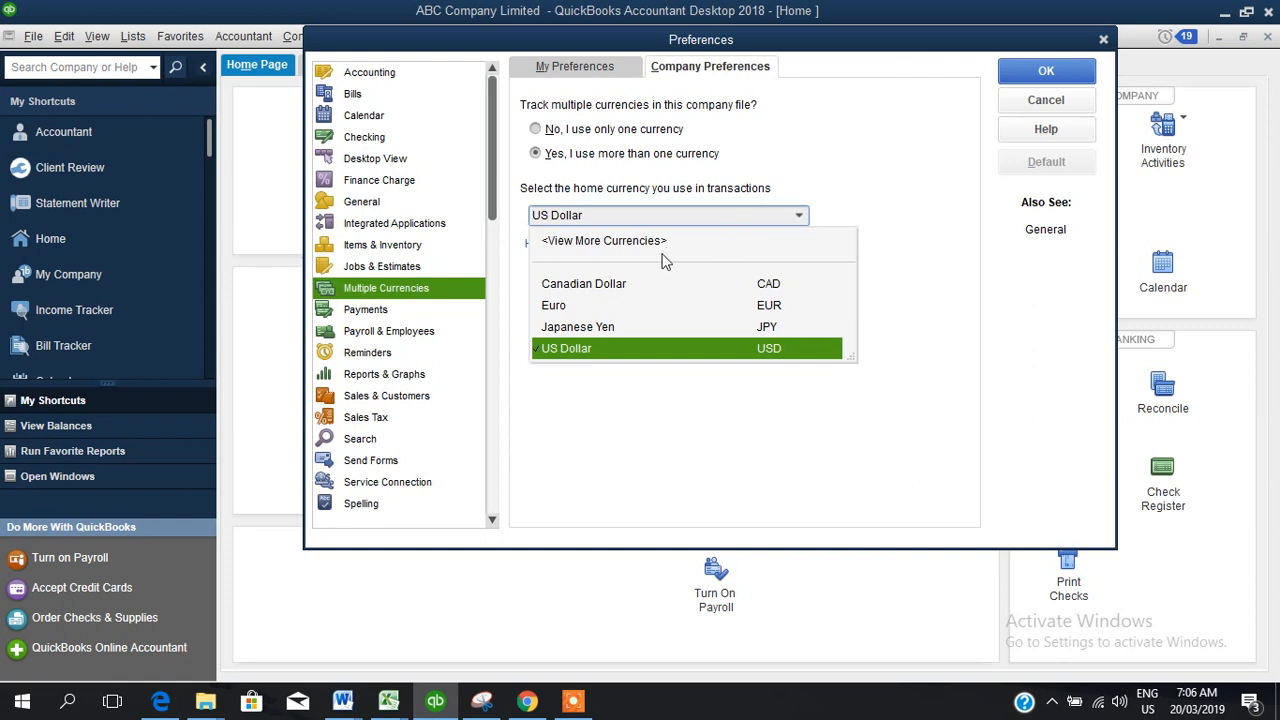
{"action": "left_click", "coordinate": [610, 245]}
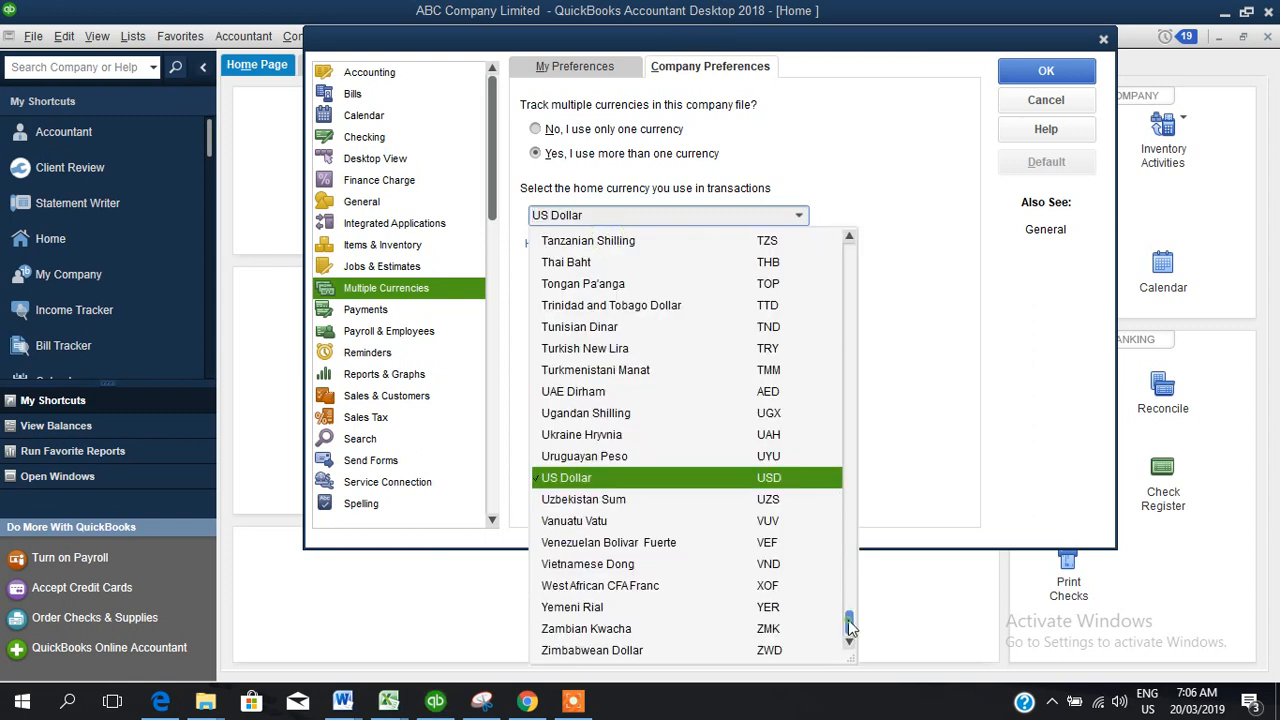
{"action": "left_click_drag", "start_coordinate": [847, 623], "coordinate": [851, 506]}
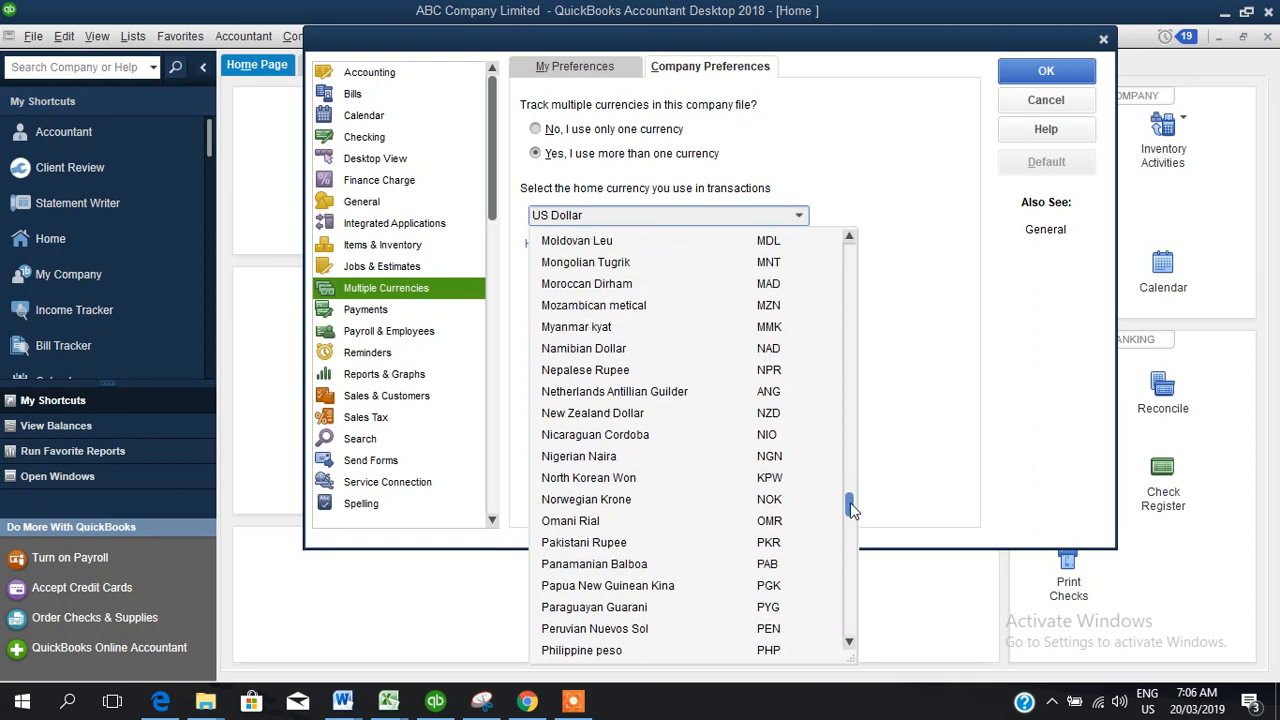
{"action": "left_click", "coordinate": [621, 458]}
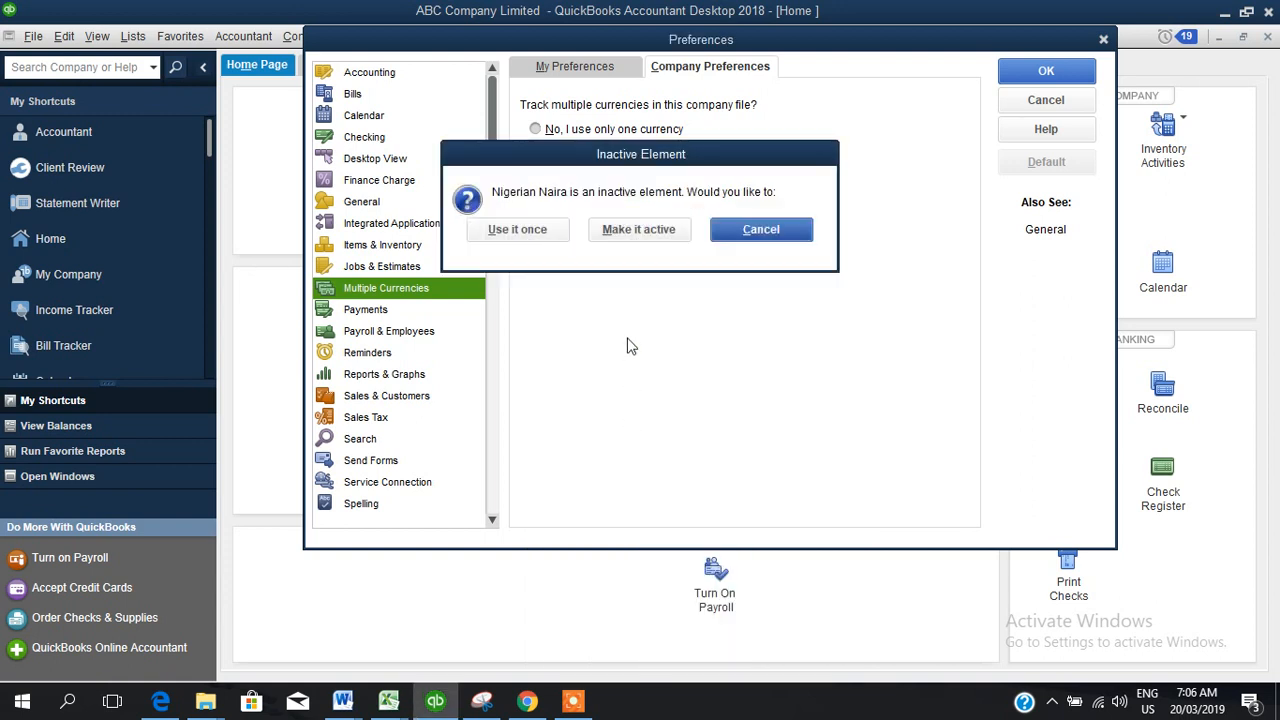
{"action": "left_click", "coordinate": [622, 235]}
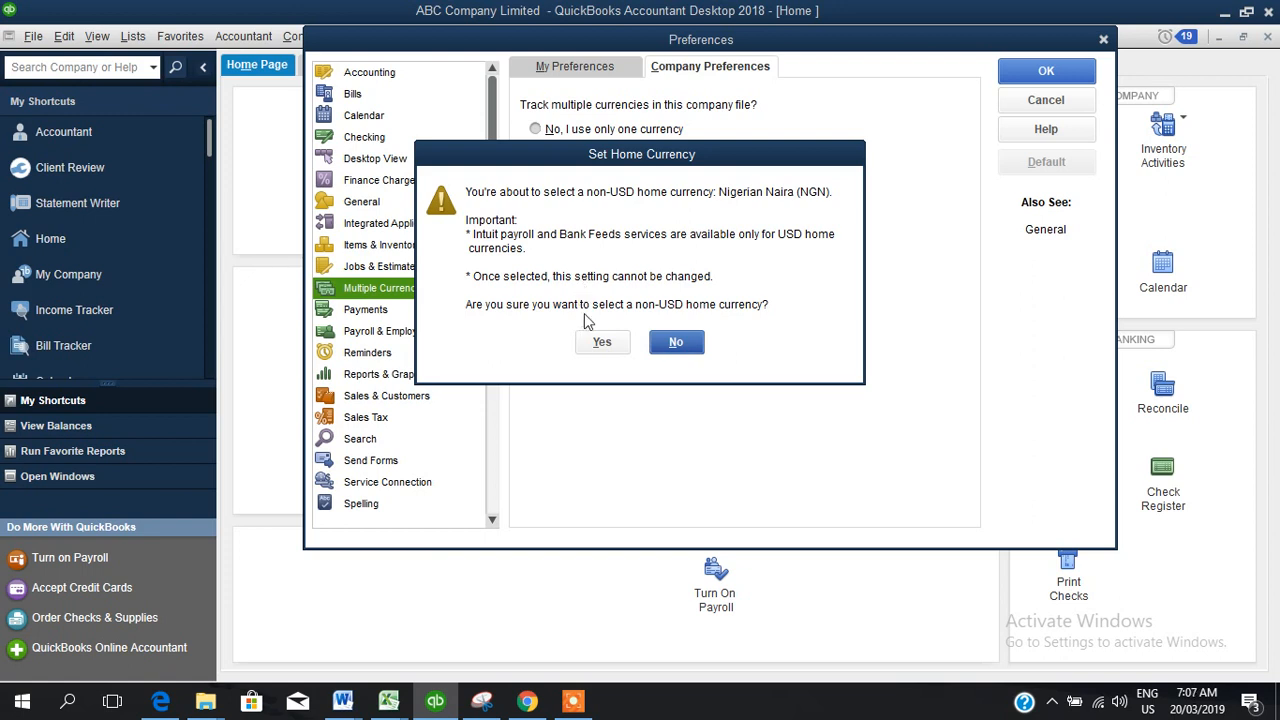
{"action": "left_click", "coordinate": [603, 342]}
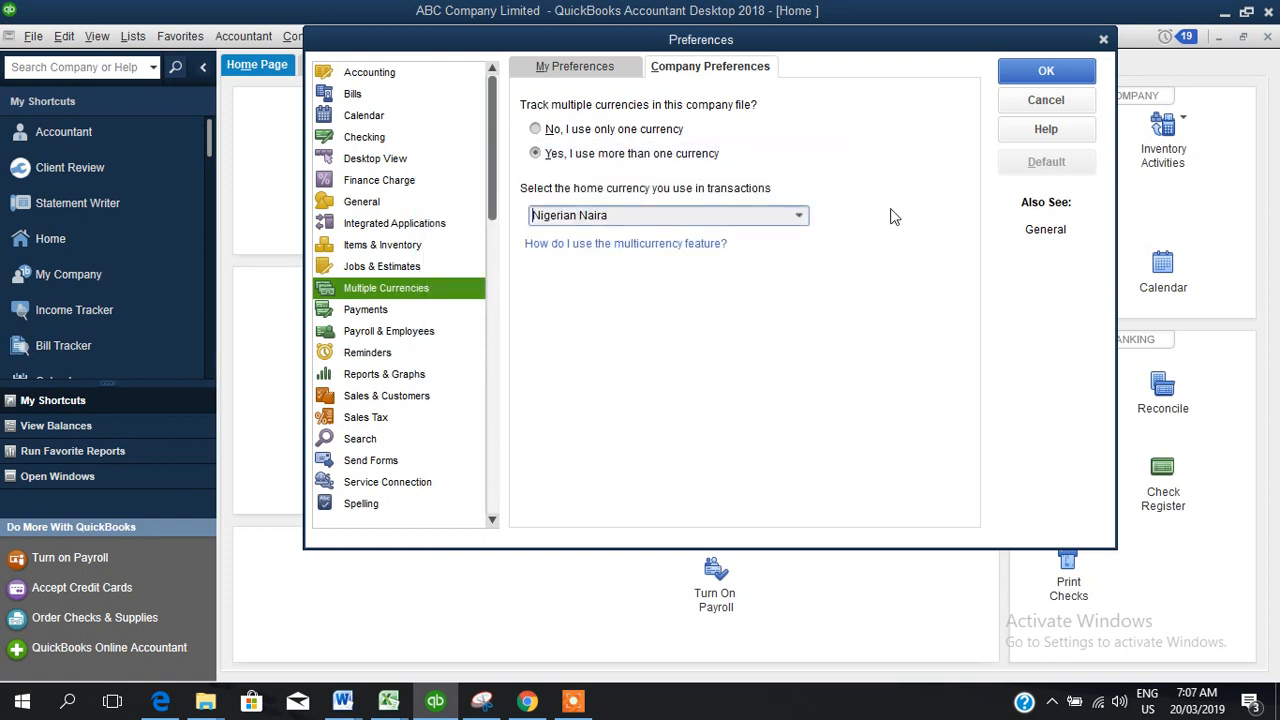
{"action": "left_click", "coordinate": [1035, 80]}
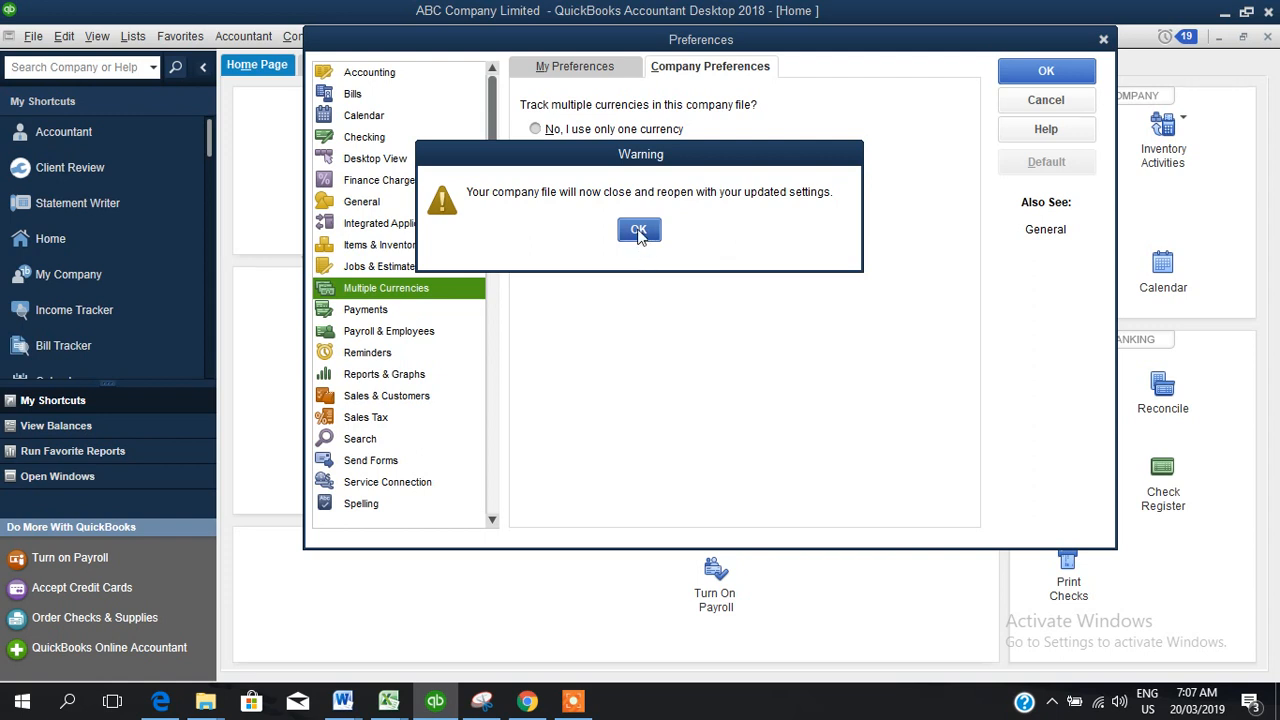
{"action": "left_click", "coordinate": [639, 230]}
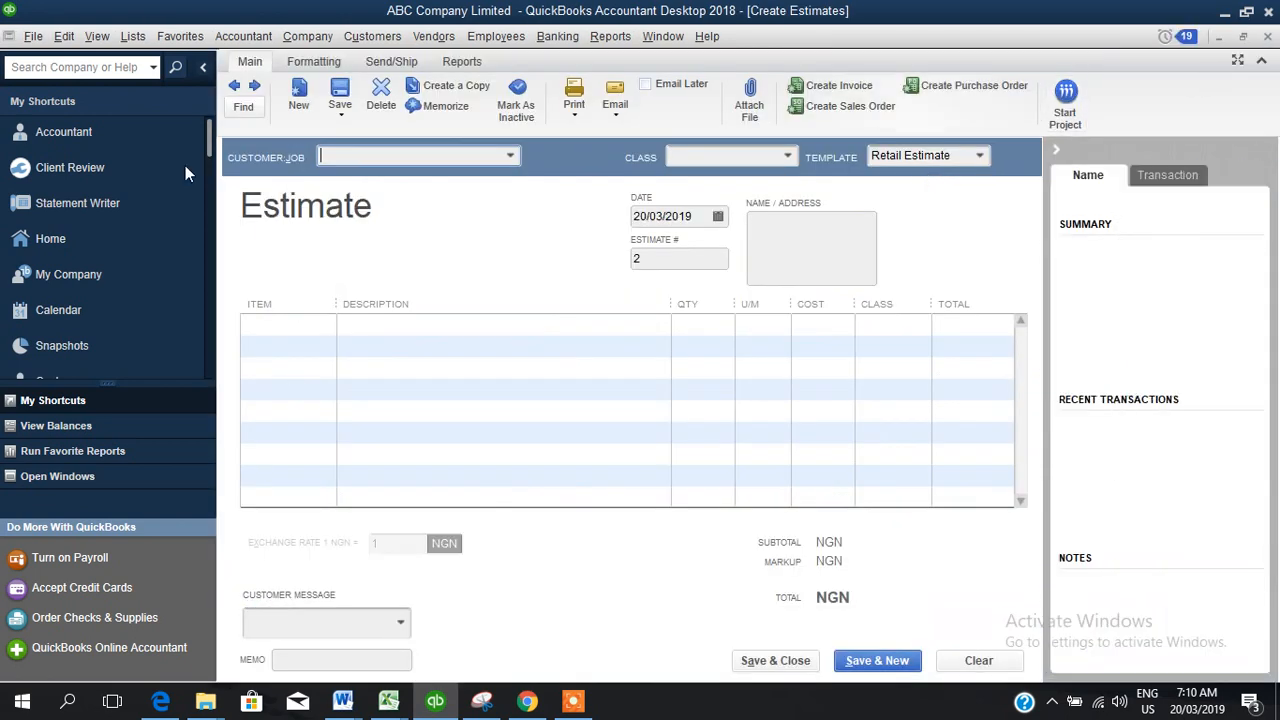
Step: Return to the home page and check the company's multiple currencies preferences without changing them
{"action": "left_click", "coordinate": [86, 232]}
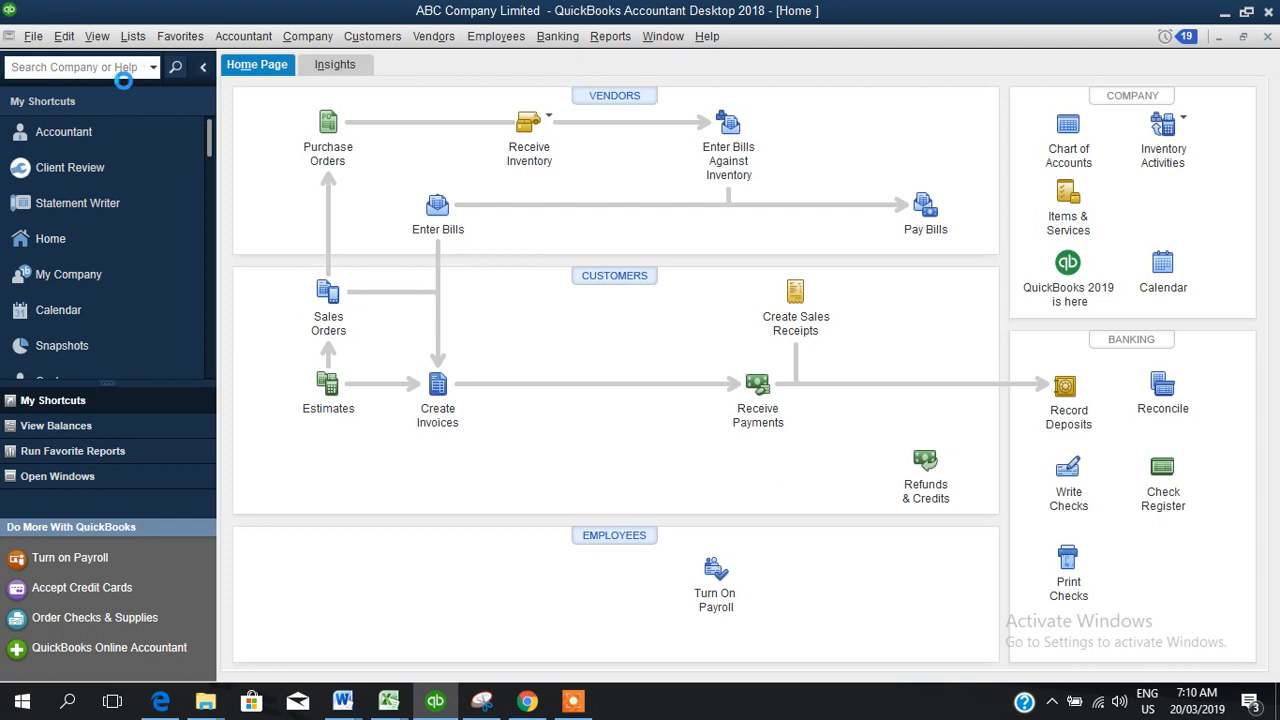
{"action": "left_click", "coordinate": [66, 38]}
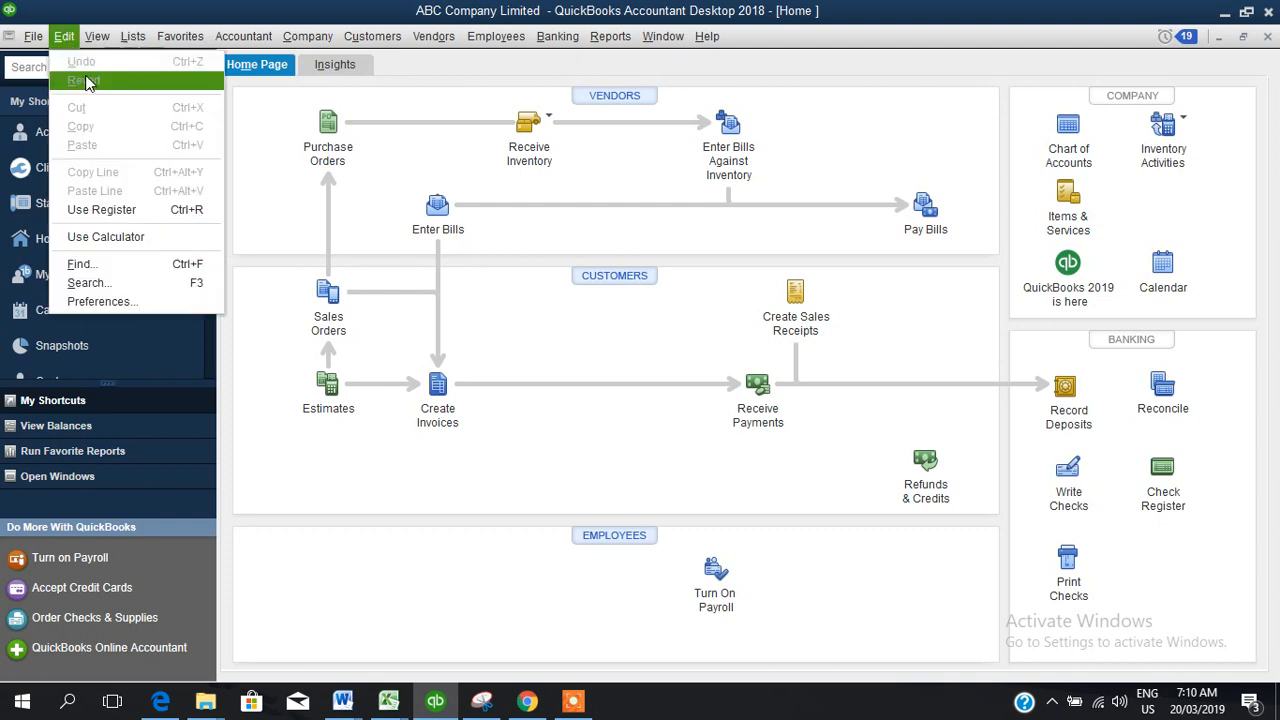
{"action": "left_click", "coordinate": [98, 302]}
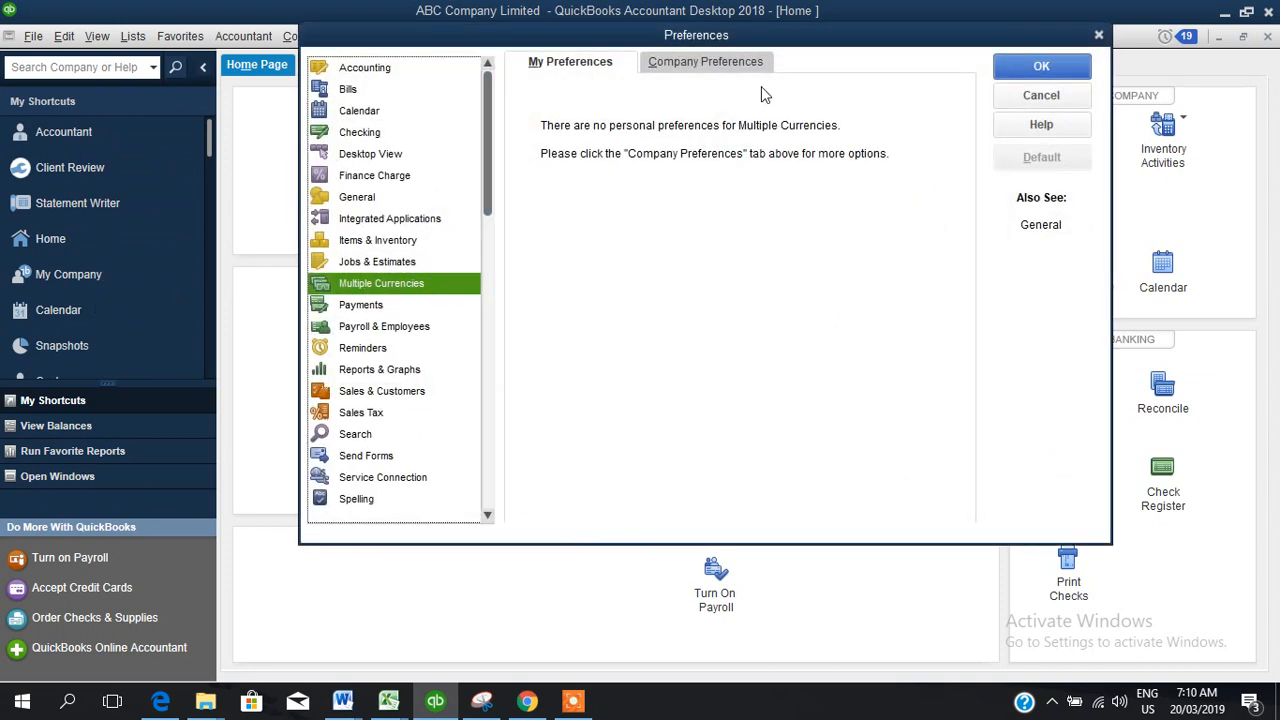
{"action": "left_click", "coordinate": [724, 66]}
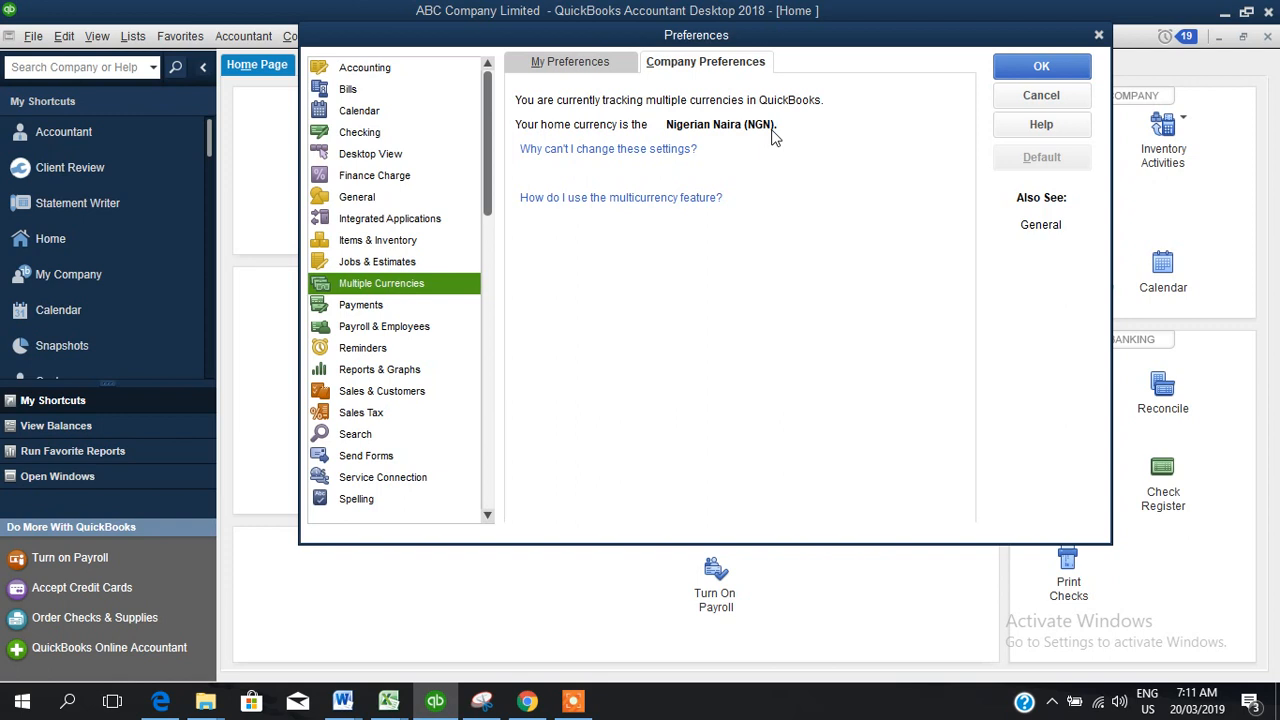
{"action": "left_click", "coordinate": [1040, 96]}
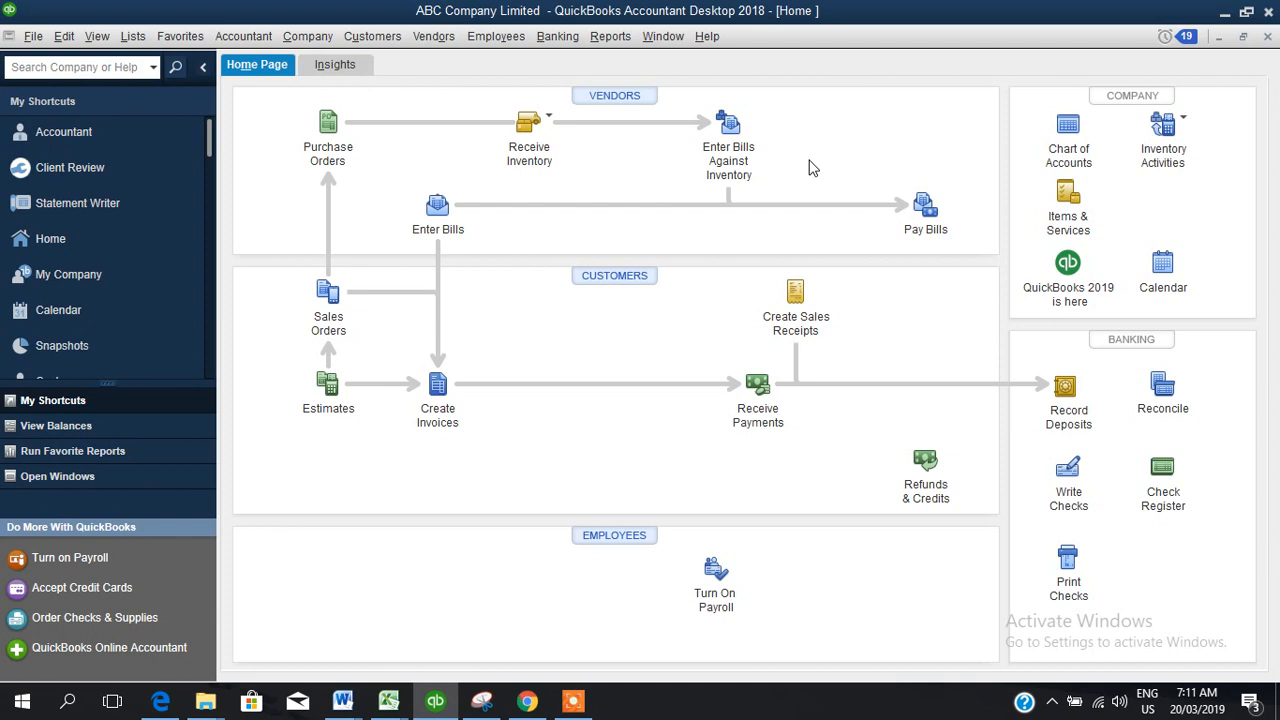
Step: Open the US Dollar entry of the currency list for editing
{"action": "left_click", "coordinate": [314, 44]}
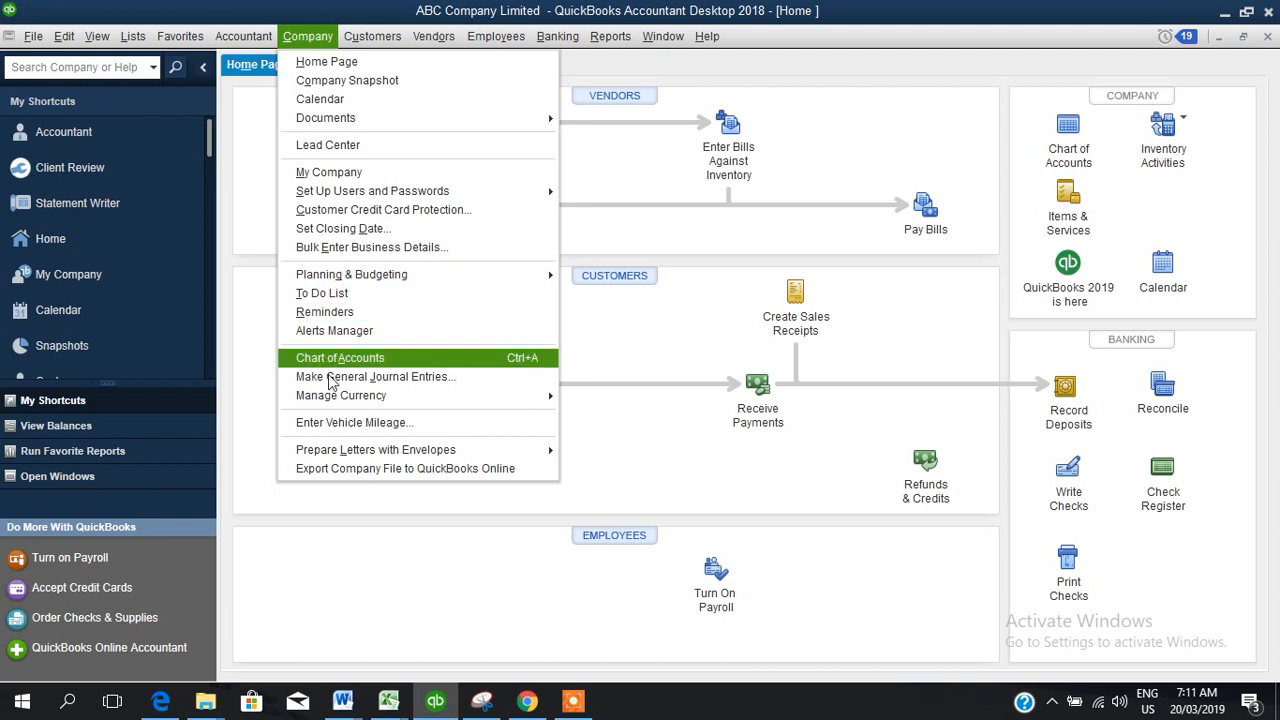
{"action": "mouse_move", "coordinate": [340, 398]}
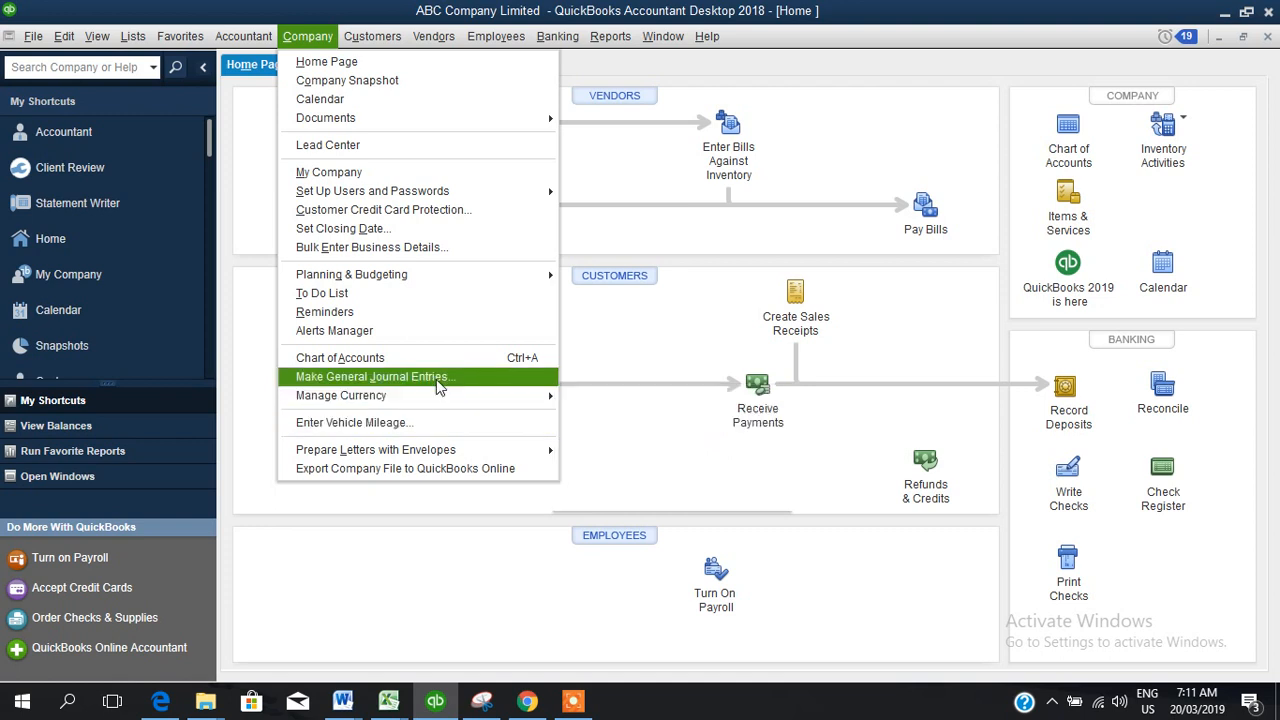
{"action": "mouse_move", "coordinate": [437, 394]}
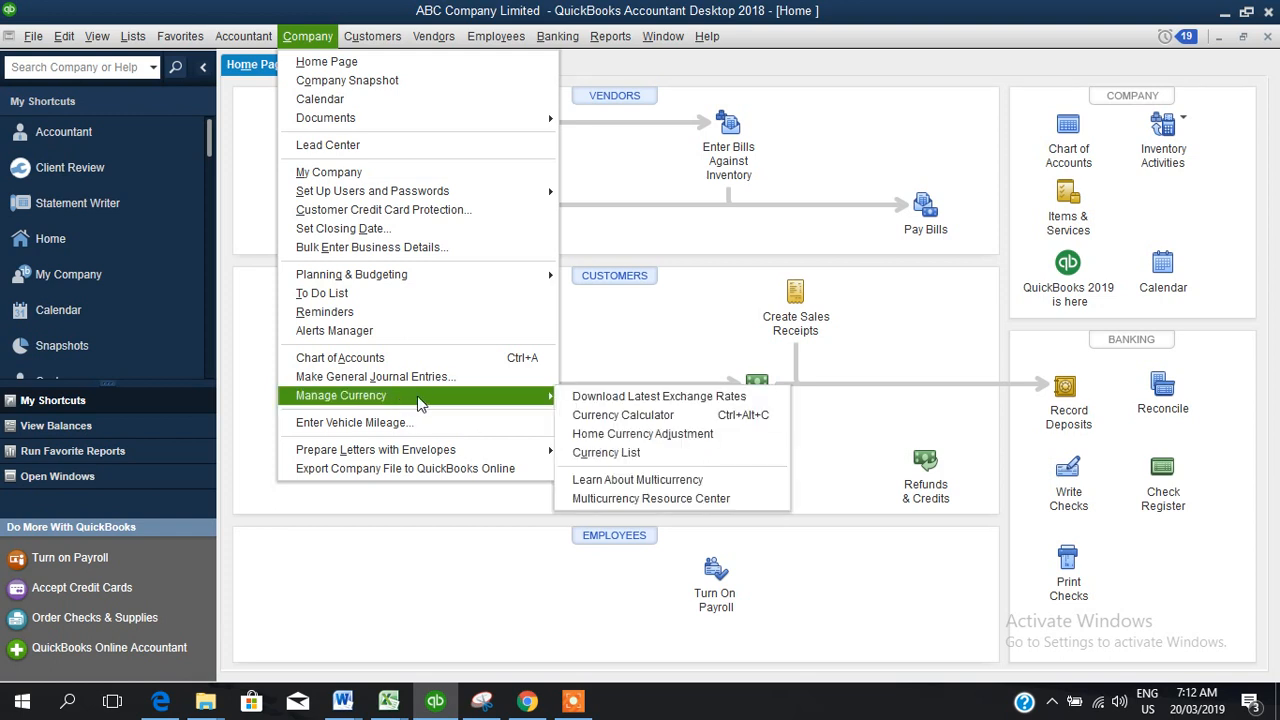
{"action": "left_click", "coordinate": [593, 453]}
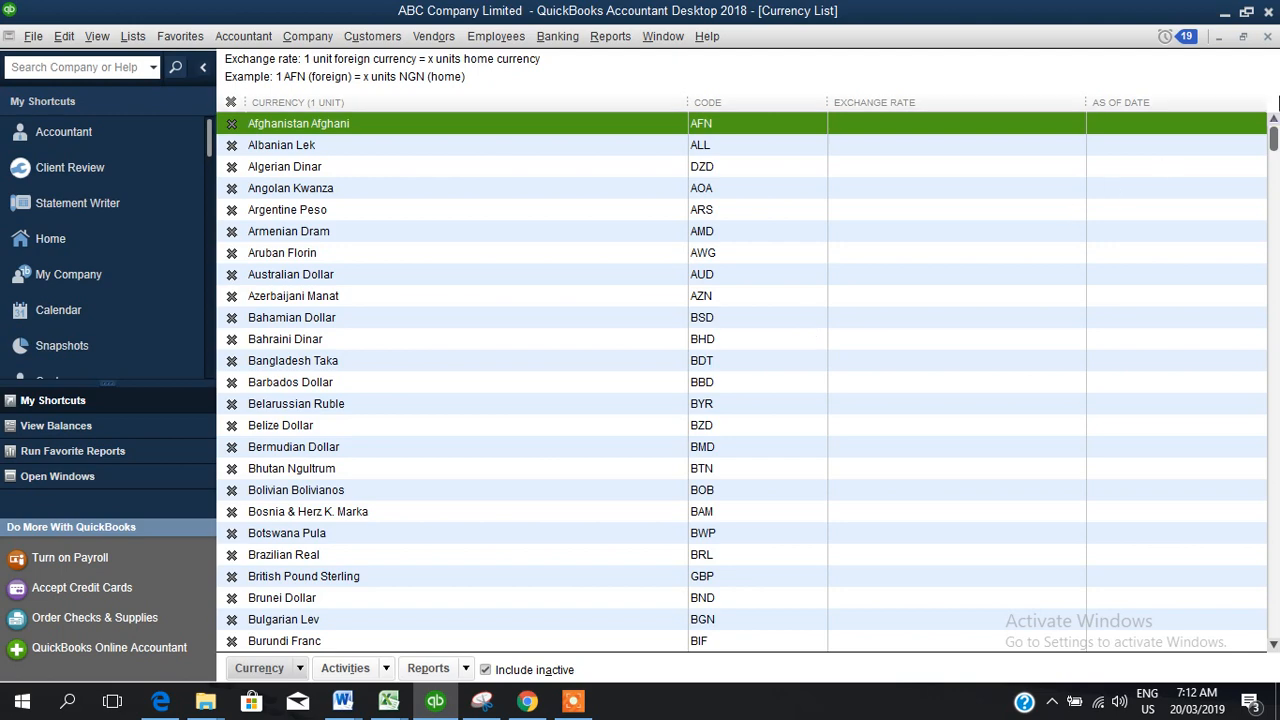
{"action": "mouse_move", "coordinate": [1273, 130]}
{"action": "left_mouse_down"}
{"action": "mouse_move", "coordinate": [1274, 147]}
{"action": "mouse_move", "coordinate": [1274, 136]}
{"action": "left_mouse_up"}
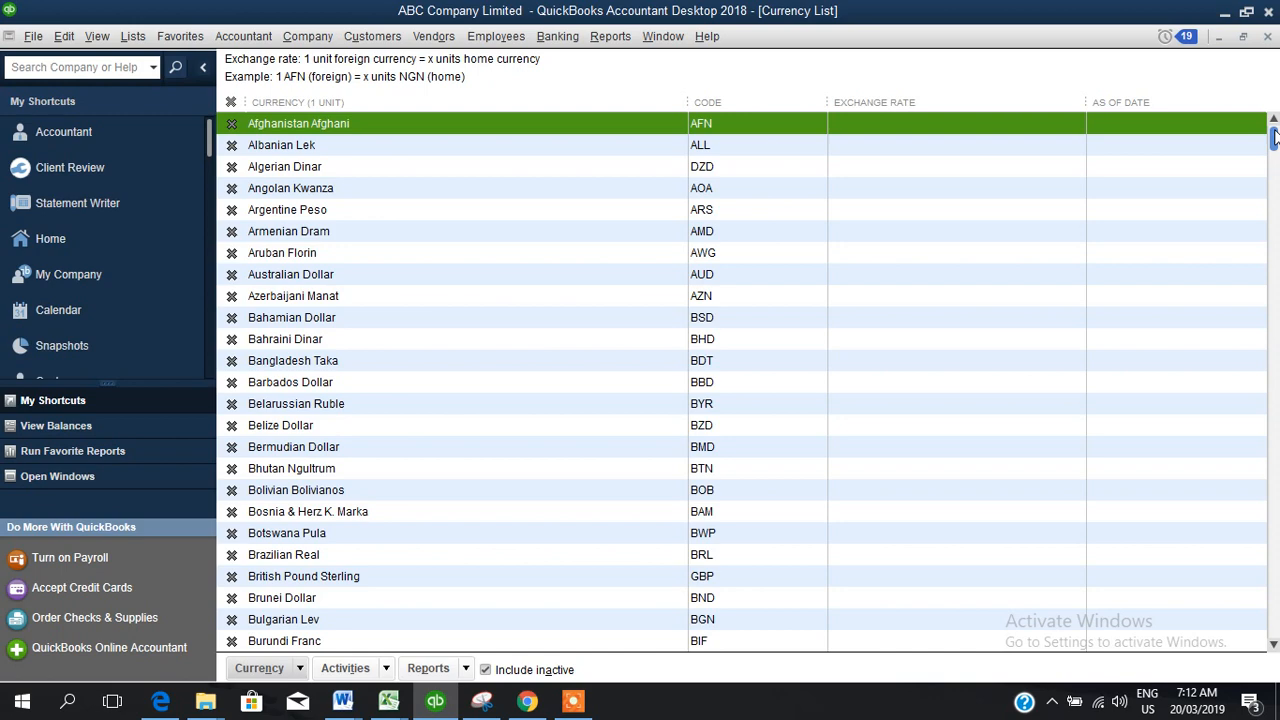
{"action": "left_click_drag", "start_coordinate": [1274, 137], "coordinate": [1274, 609]}
{"action": "left_click", "coordinate": [666, 556]}
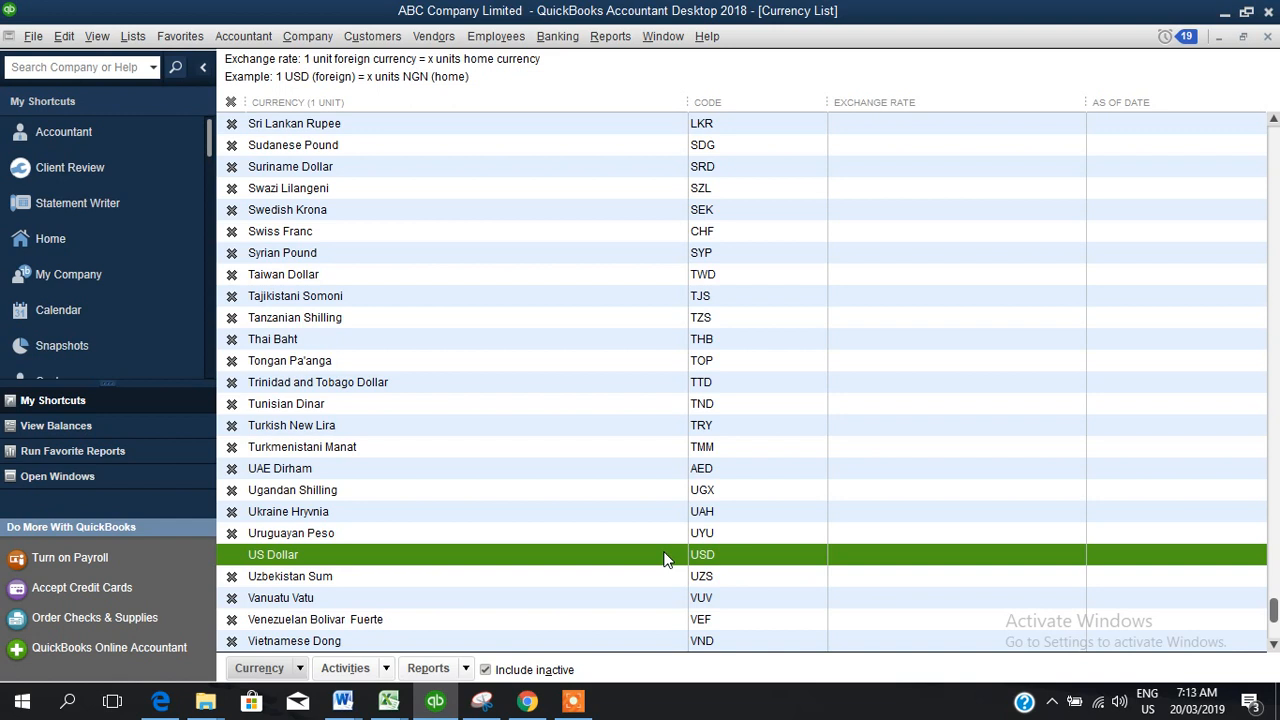
{"action": "double_click", "coordinate": [586, 555]}
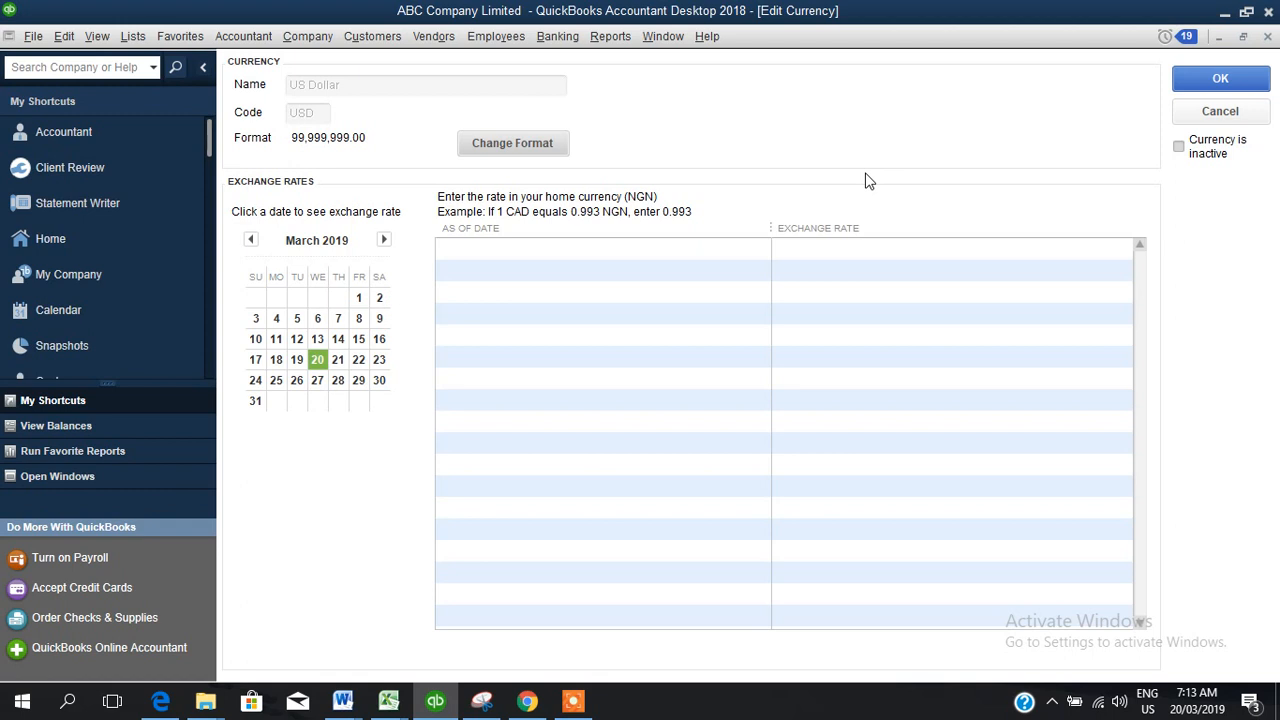
Step: Enter a US Dollar exchange rate of 363 as of 20/03/2019
{"action": "left_click", "coordinate": [726, 254]}
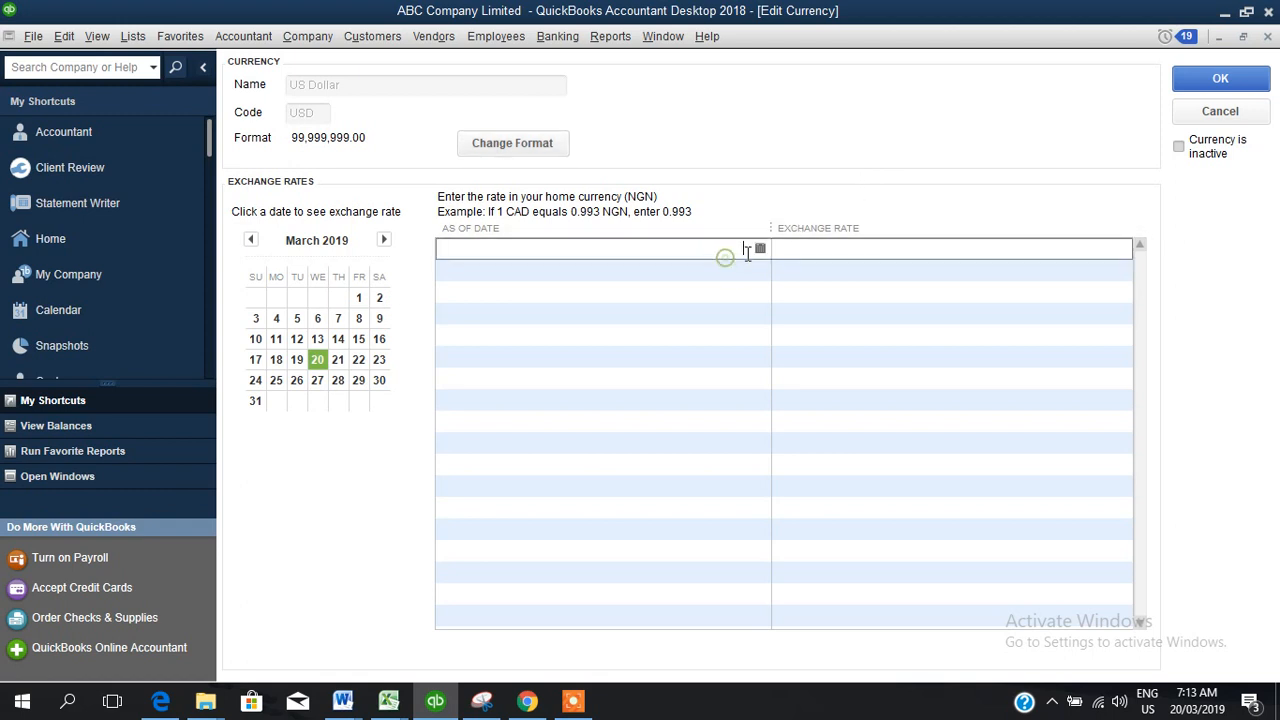
{"action": "left_click", "coordinate": [759, 250]}
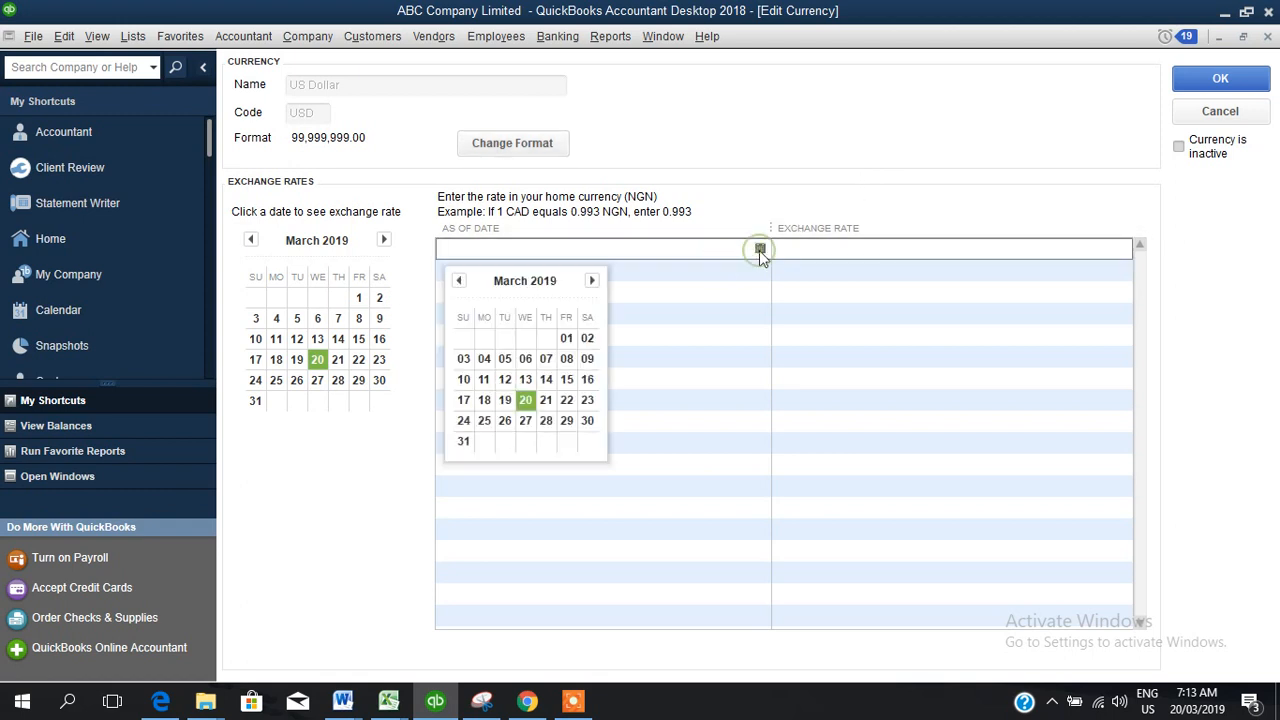
{"action": "left_click", "coordinate": [525, 400]}
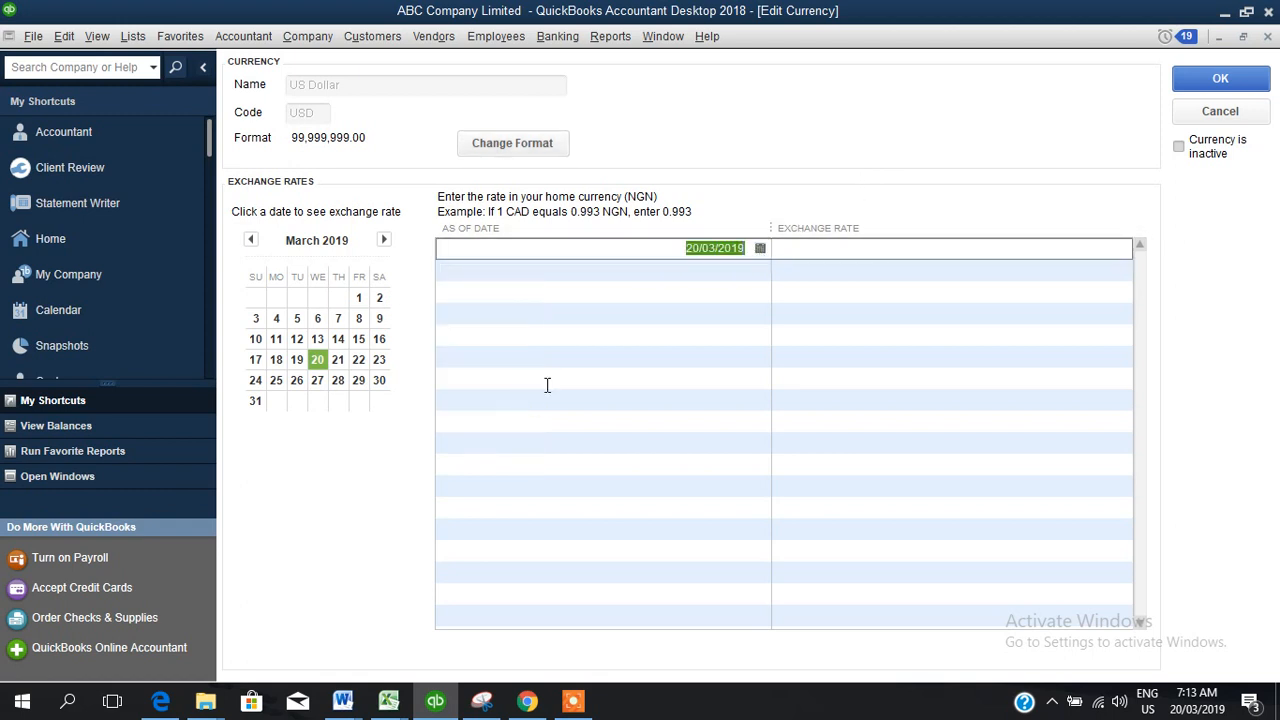
{"action": "left_click", "coordinate": [828, 245]}
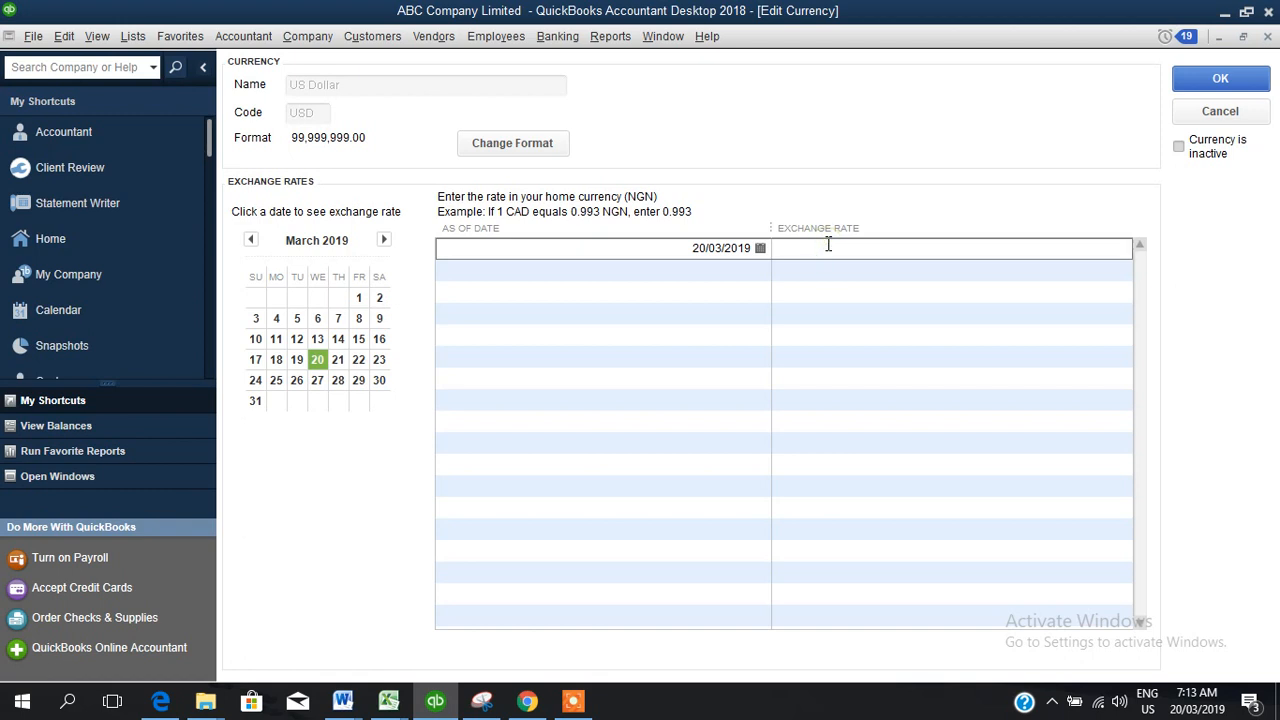
{"action": "type", "text": "363"}
Step: Add a second US Dollar exchange rate of 364 as of 21/03/2019
{"action": "left_click", "coordinate": [748, 269]}
{"action": "left_click", "coordinate": [759, 270]}
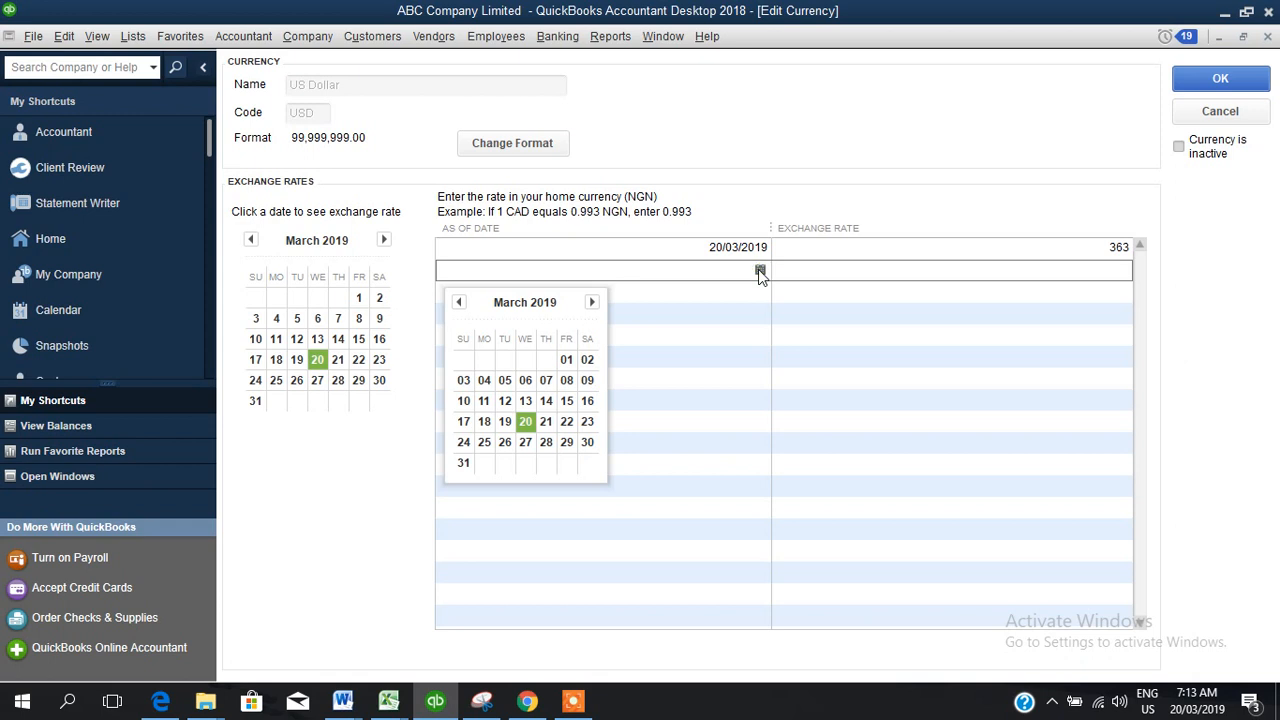
{"action": "left_click", "coordinate": [792, 270]}
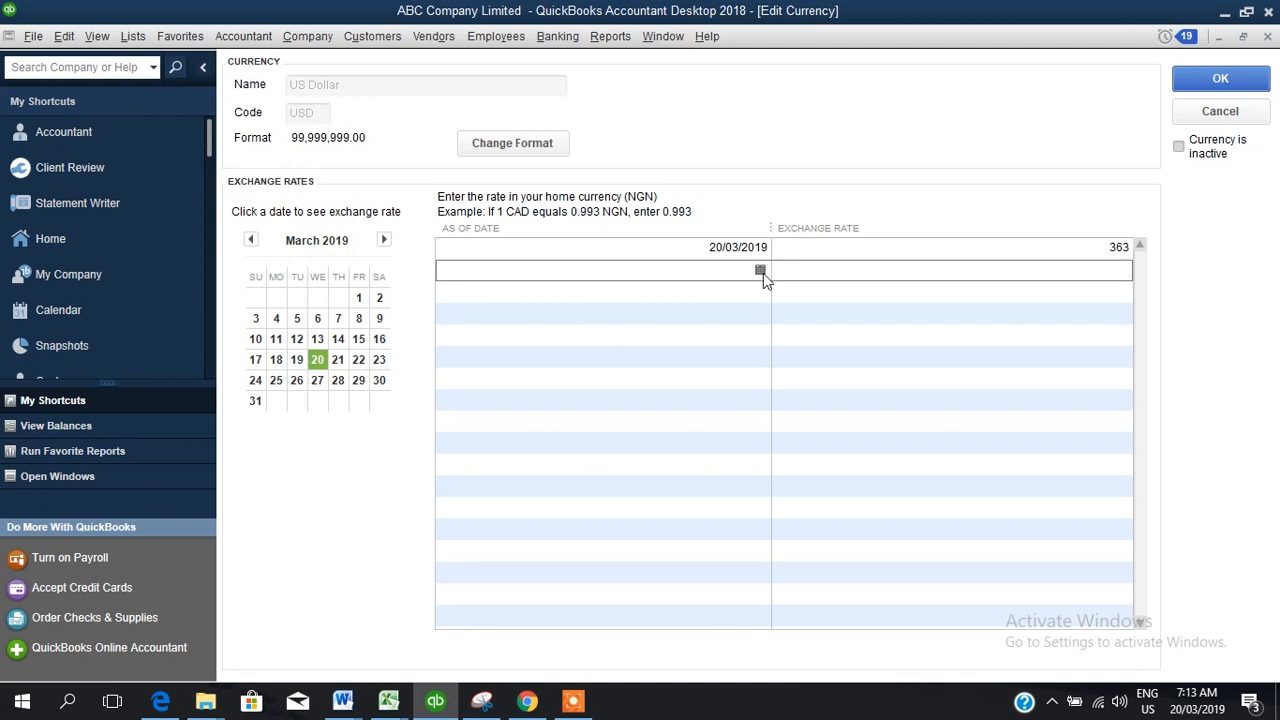
{"action": "left_click", "coordinate": [760, 271]}
{"action": "left_click", "coordinate": [538, 422]}
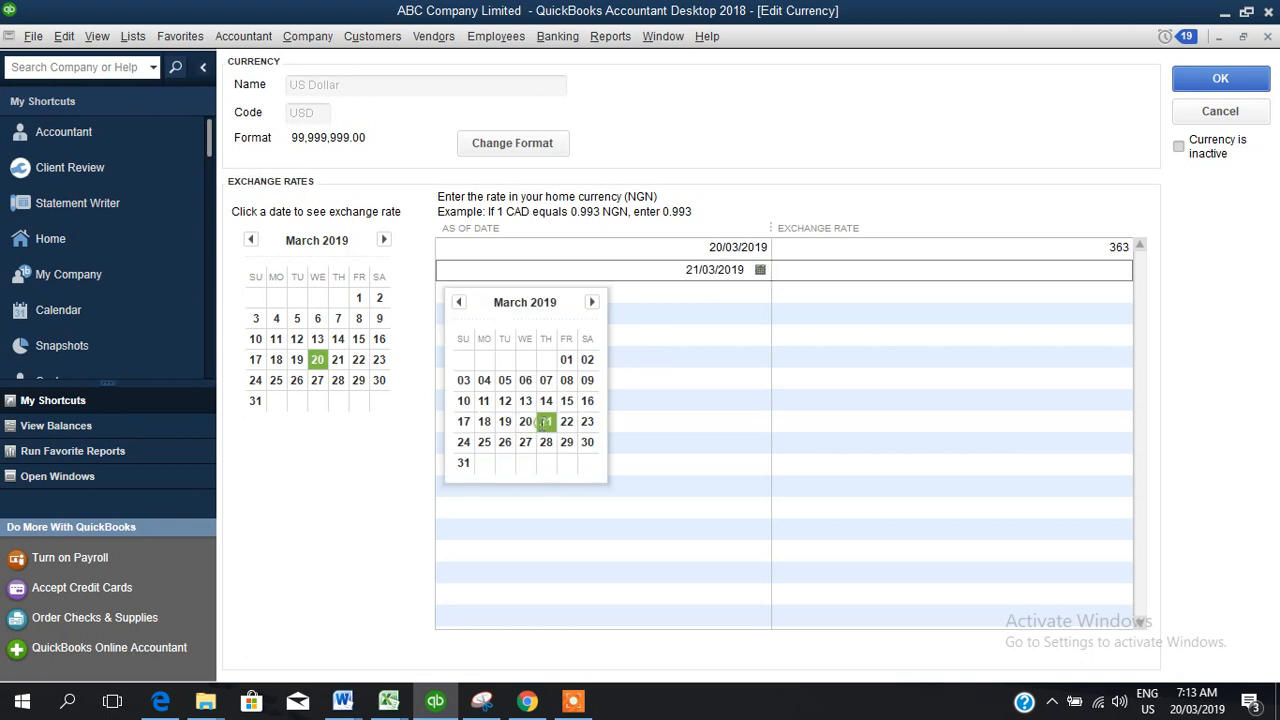
{"action": "left_click", "coordinate": [1041, 269]}
{"action": "type", "text": "3"}
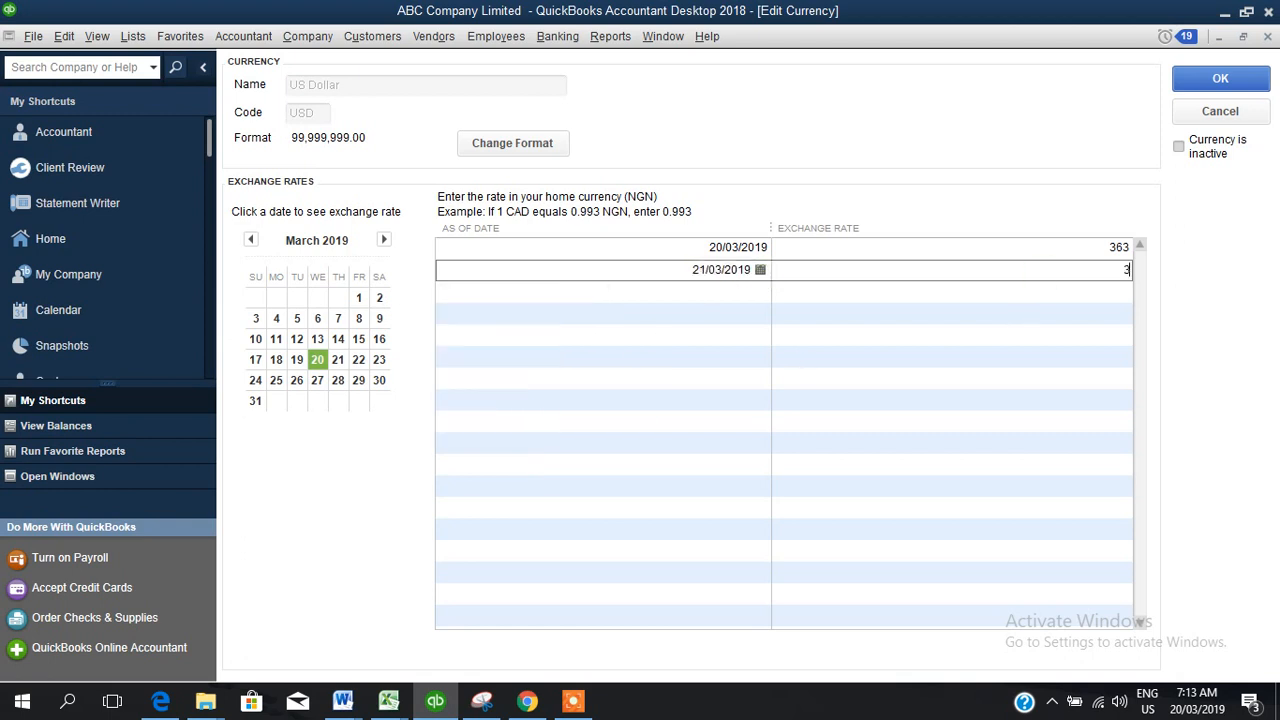
{"action": "type", "text": "64"}
{"action": "left_click", "coordinate": [803, 292]}
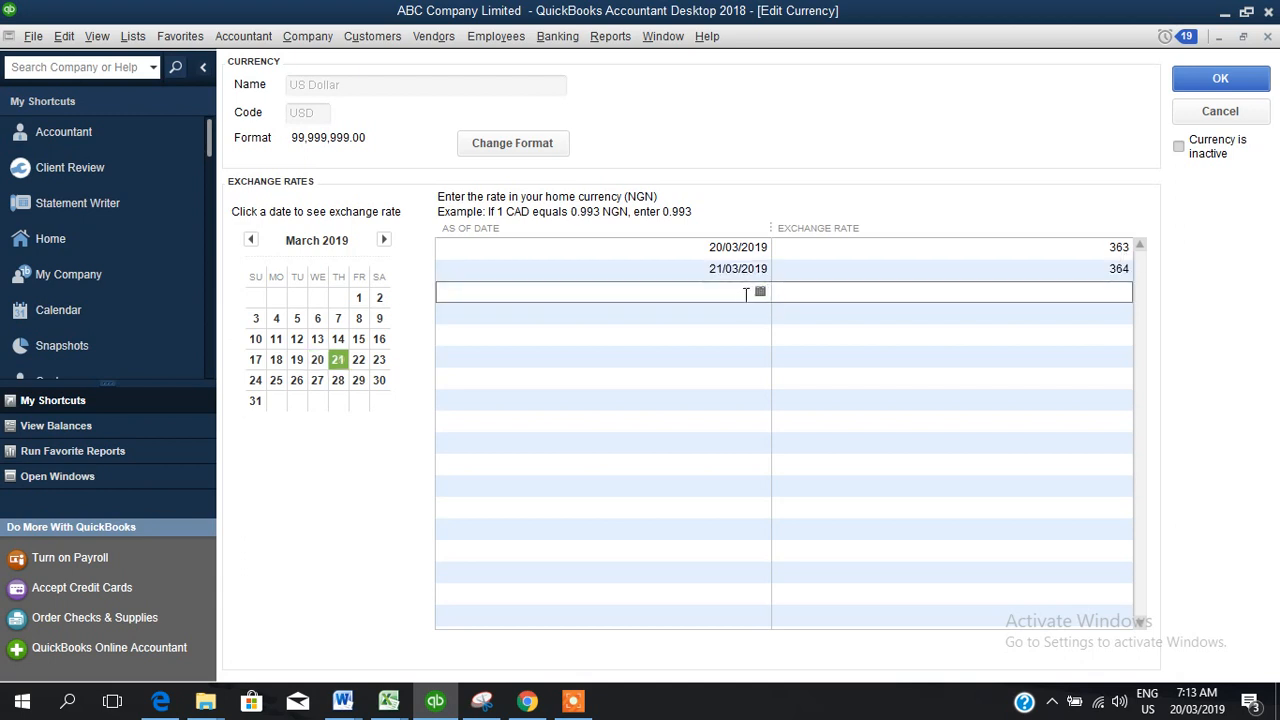
Step: Try to add a third US Dollar exchange rate of 365 as of 21/03/2019
{"action": "left_click", "coordinate": [760, 292]}
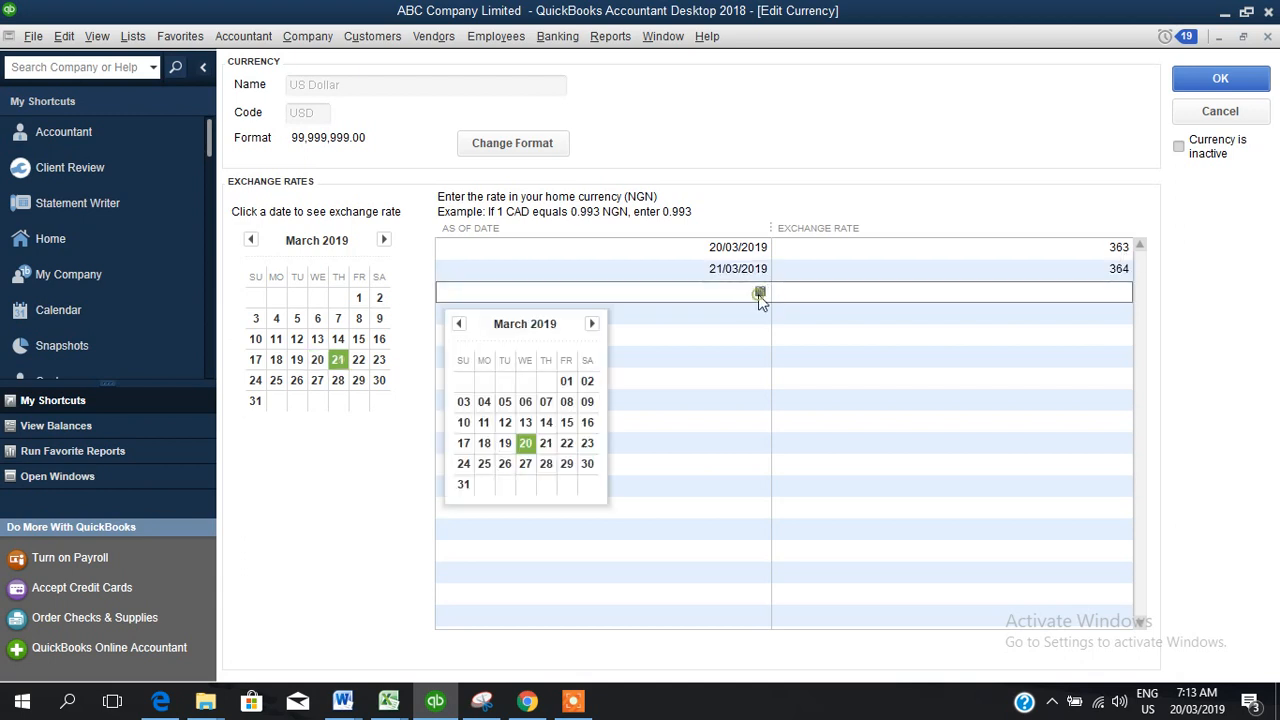
{"action": "left_click", "coordinate": [546, 443]}
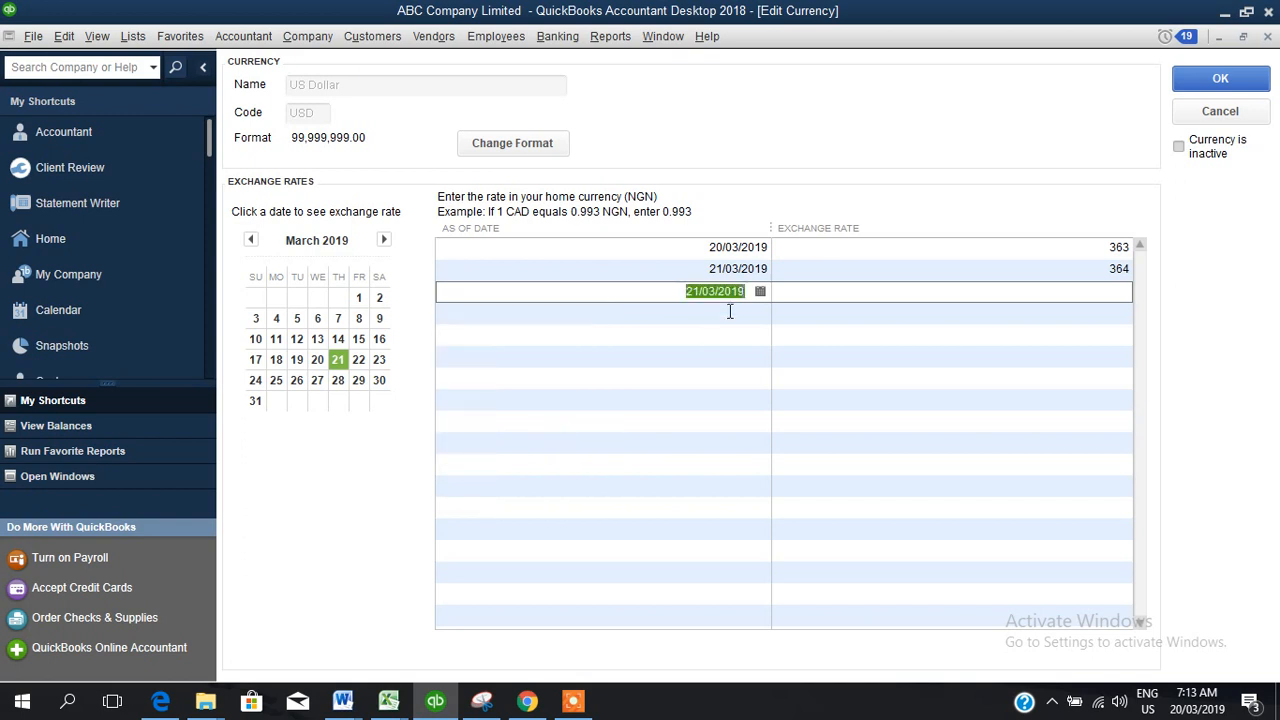
{"action": "left_click", "coordinate": [889, 291]}
{"action": "type", "text": "365"}
{"action": "left_click", "coordinate": [936, 250]}
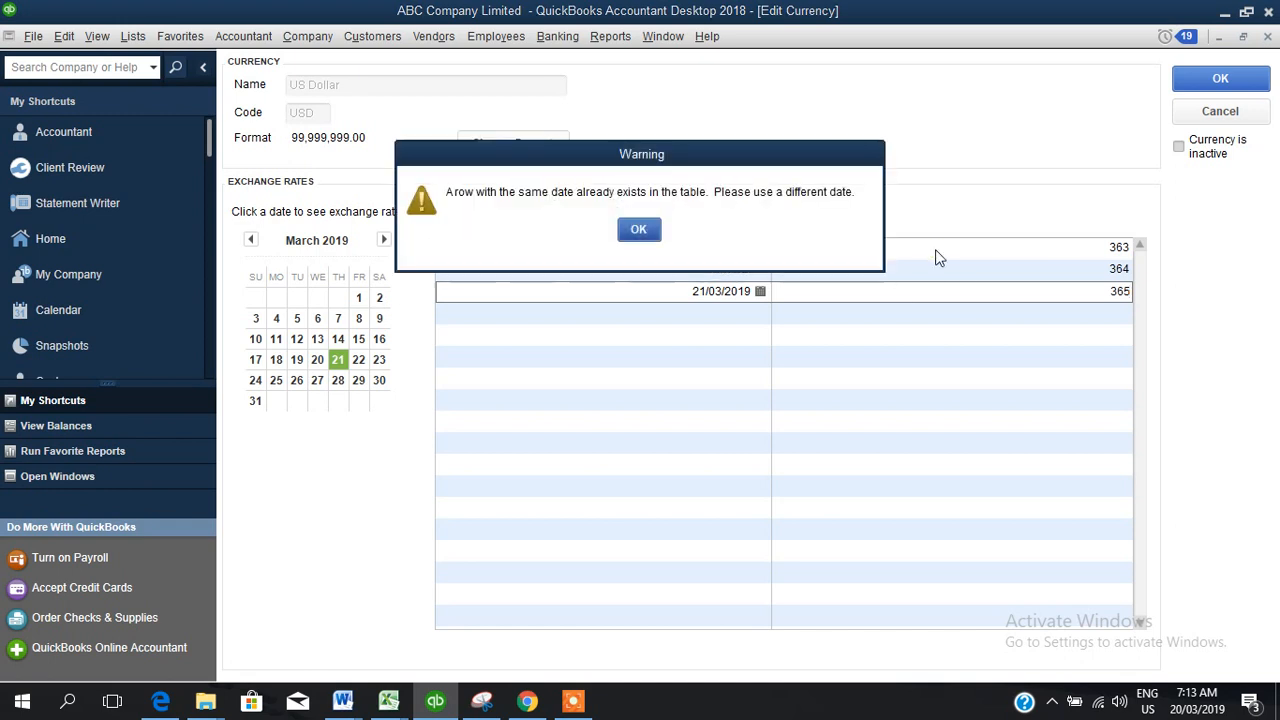
{"action": "left_click", "coordinate": [640, 231]}
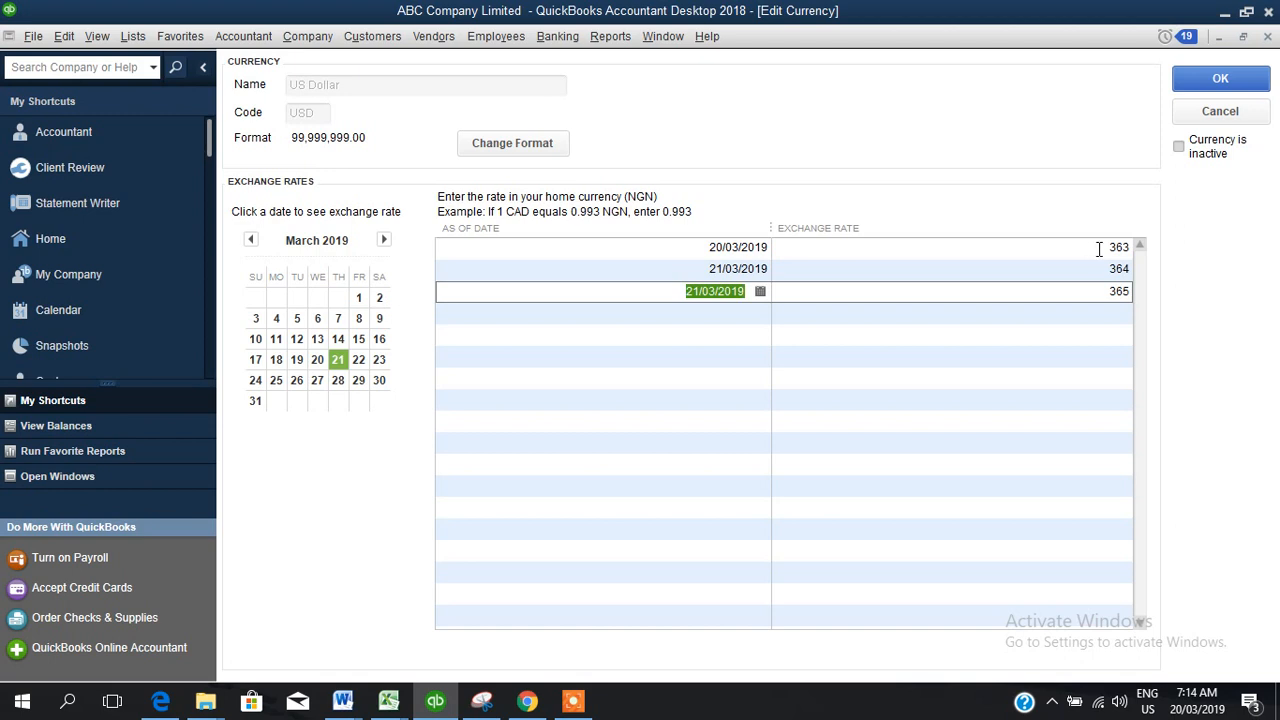
{"action": "left_click", "coordinate": [1098, 250]}
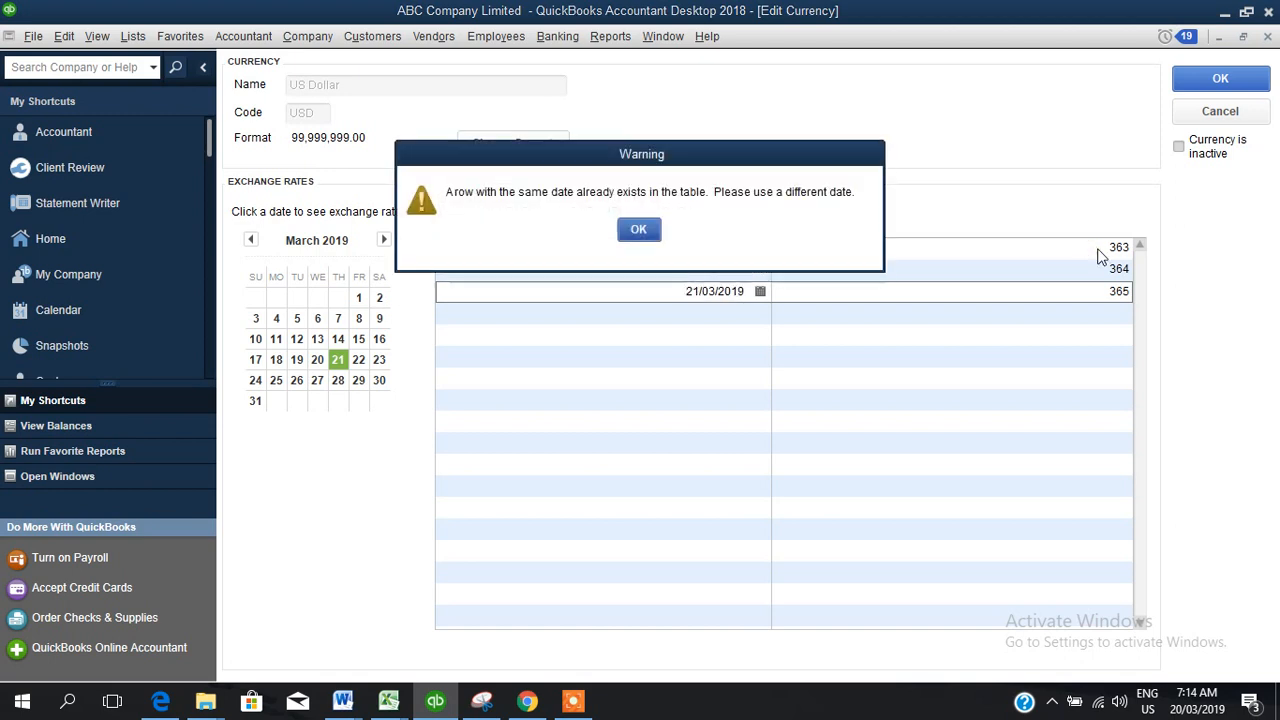
{"action": "left_click", "coordinate": [638, 229]}
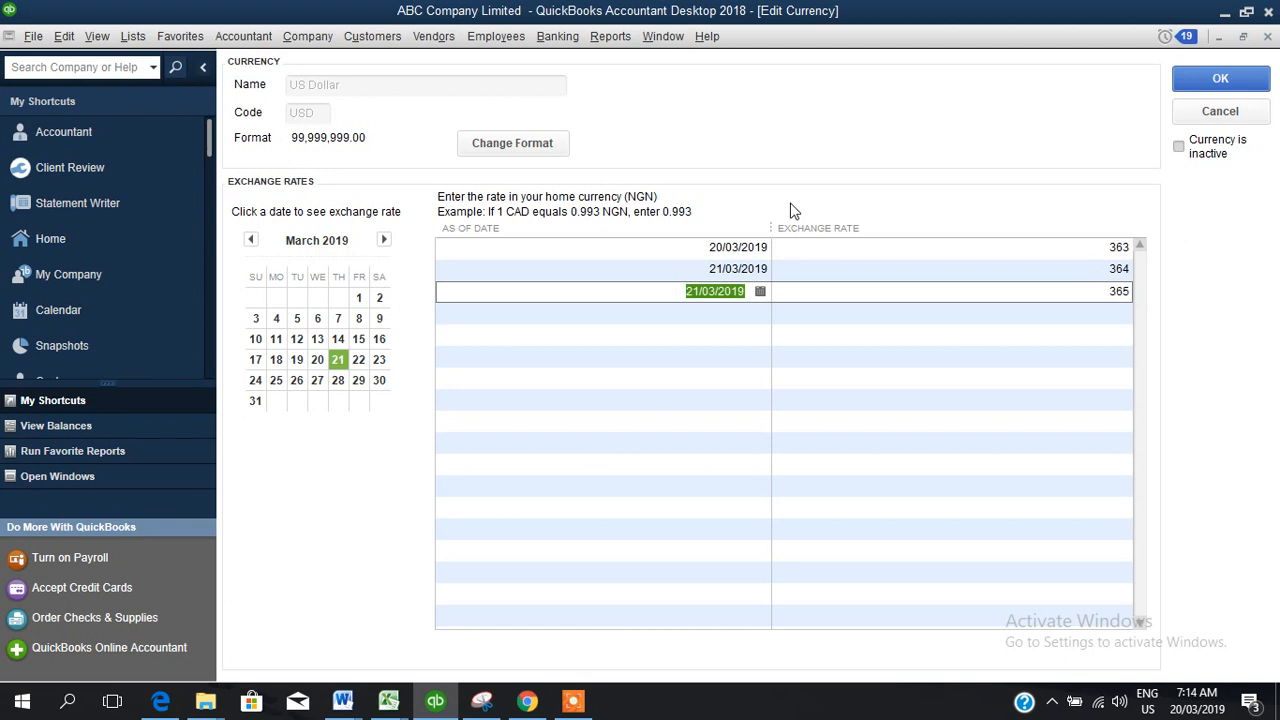
{"action": "left_click", "coordinate": [1209, 79]}
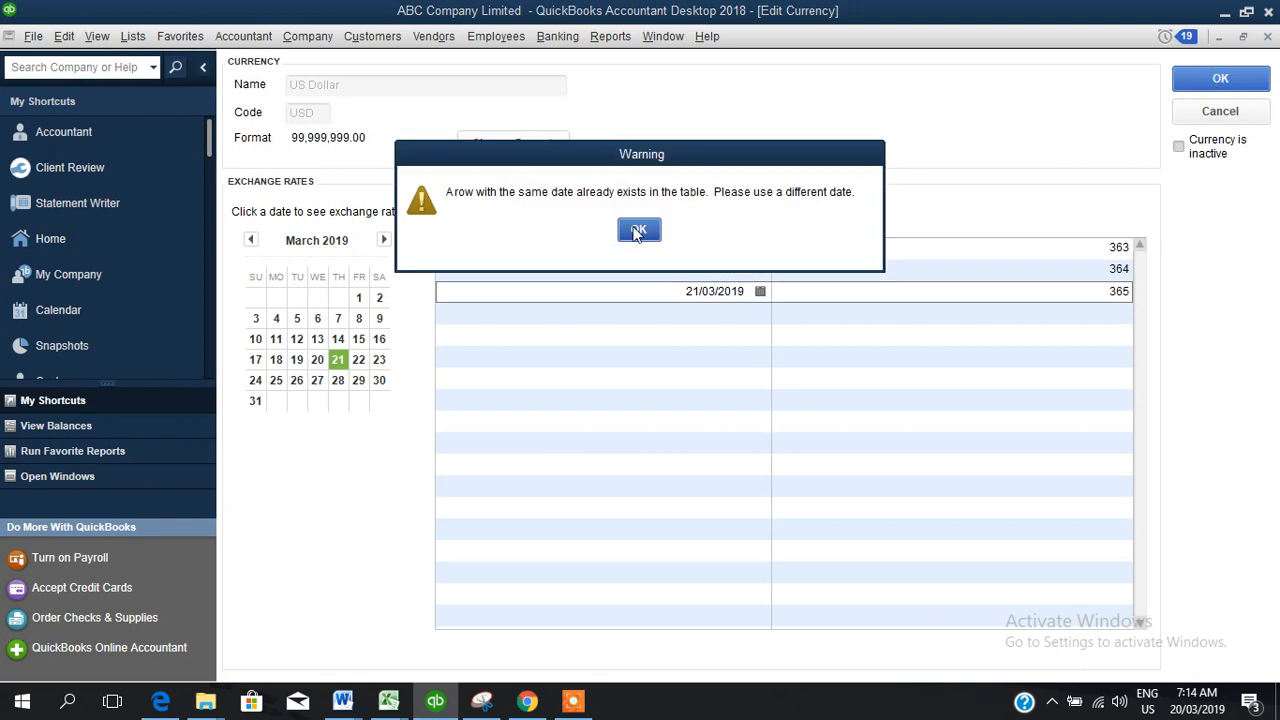
{"action": "left_click", "coordinate": [637, 231]}
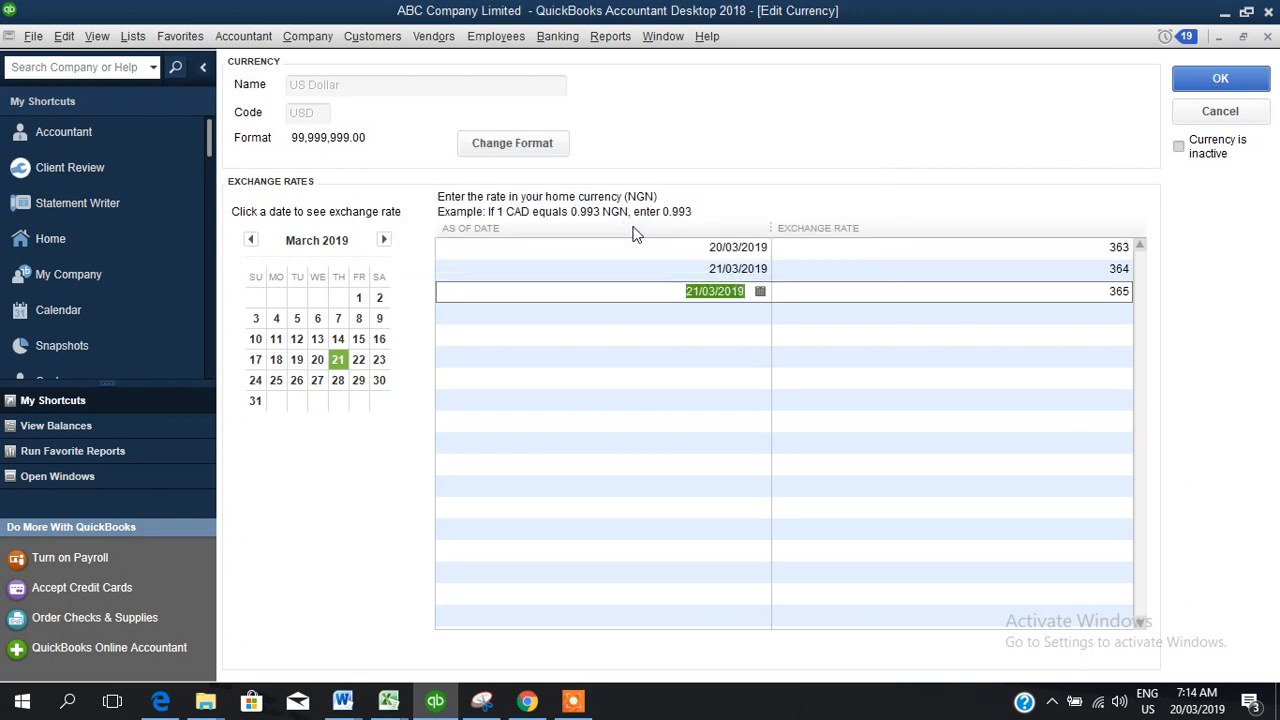
Step: Set the date of the third US Dollar rate to 22/03/2019 and save the currency
{"action": "left_click", "coordinate": [760, 291]}
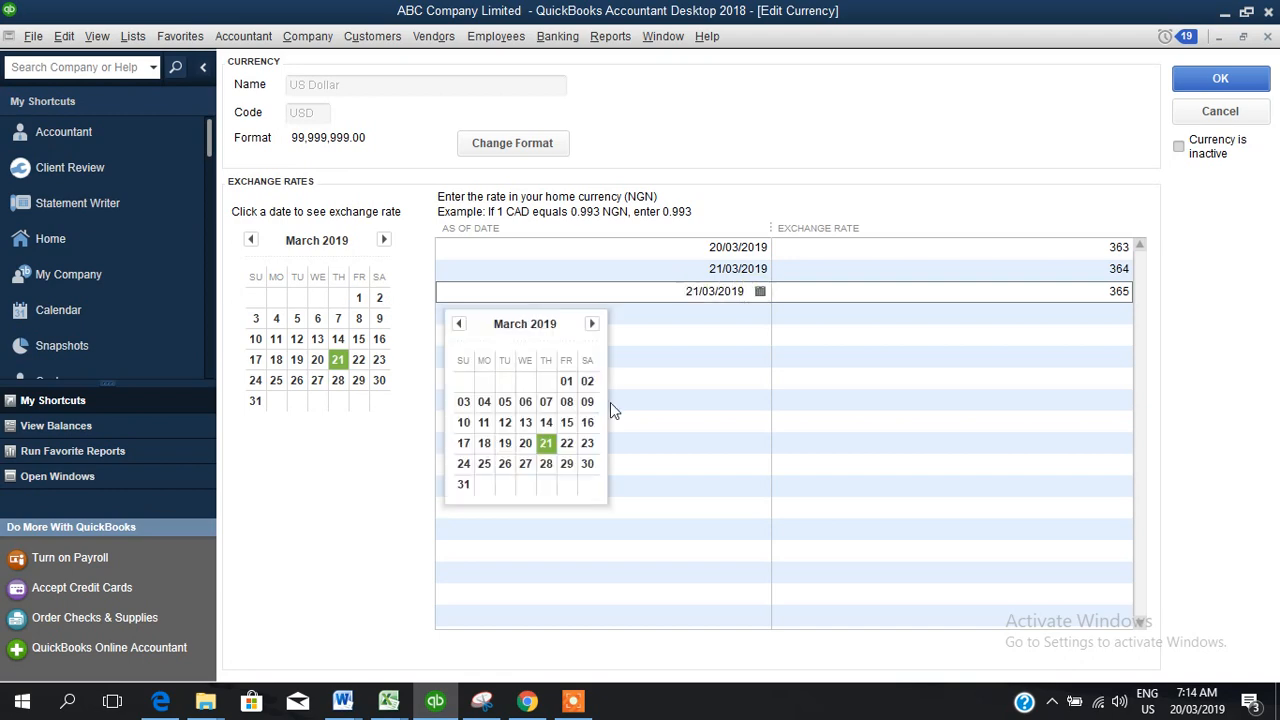
{"action": "left_click", "coordinate": [566, 443]}
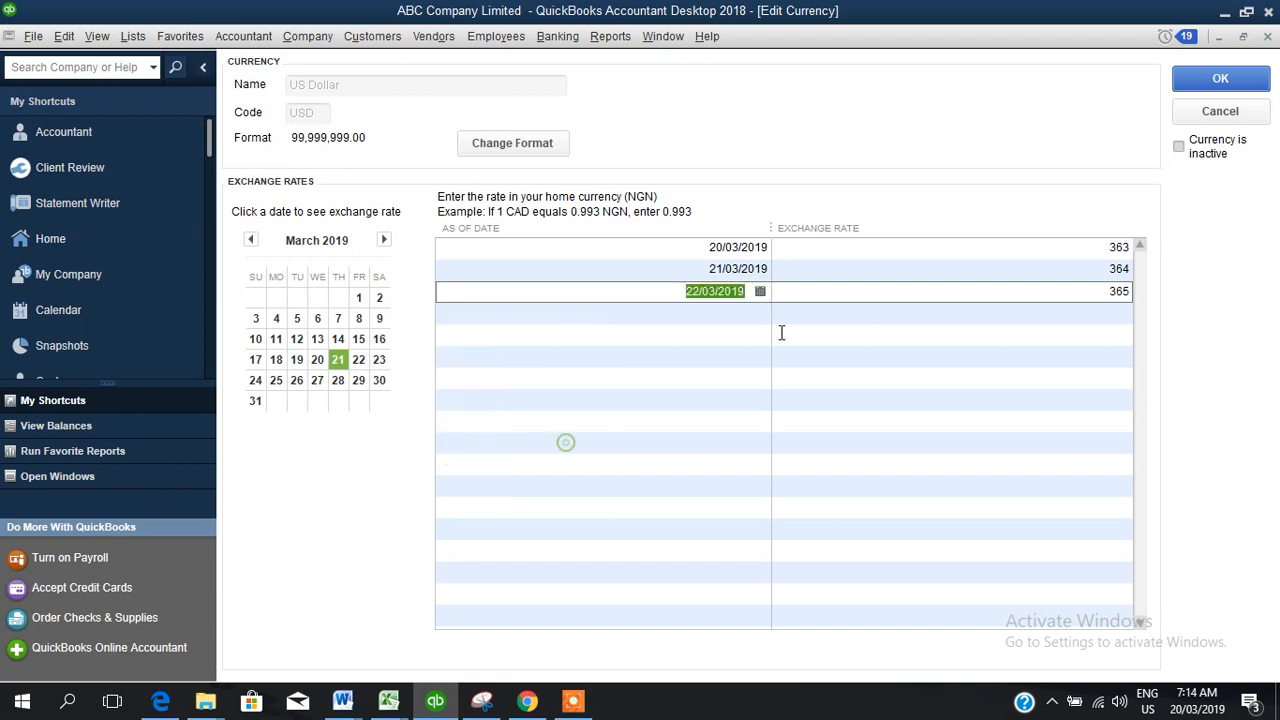
{"action": "left_click", "coordinate": [1220, 80]}
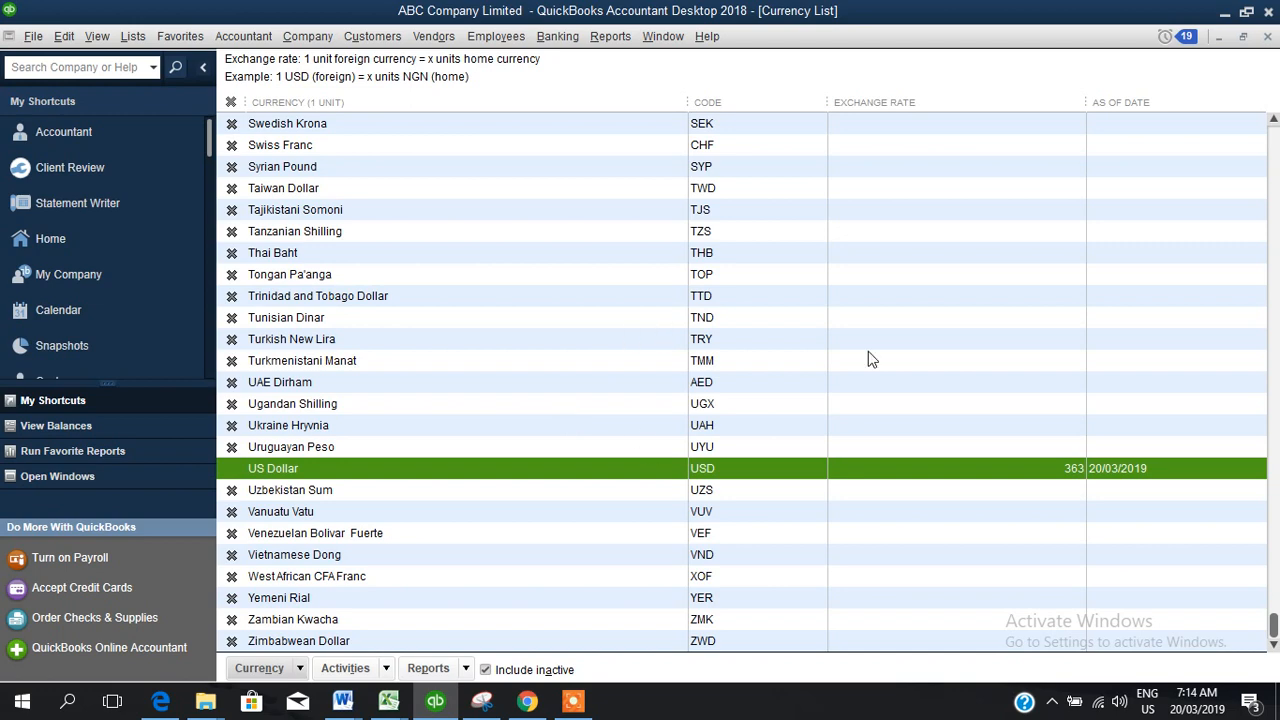
Step: Open the Euro entry of the currency list and enter an exchange rate of 403 as of 20/03/2019
{"action": "left_click_drag", "start_coordinate": [1274, 619], "coordinate": [1274, 268]}
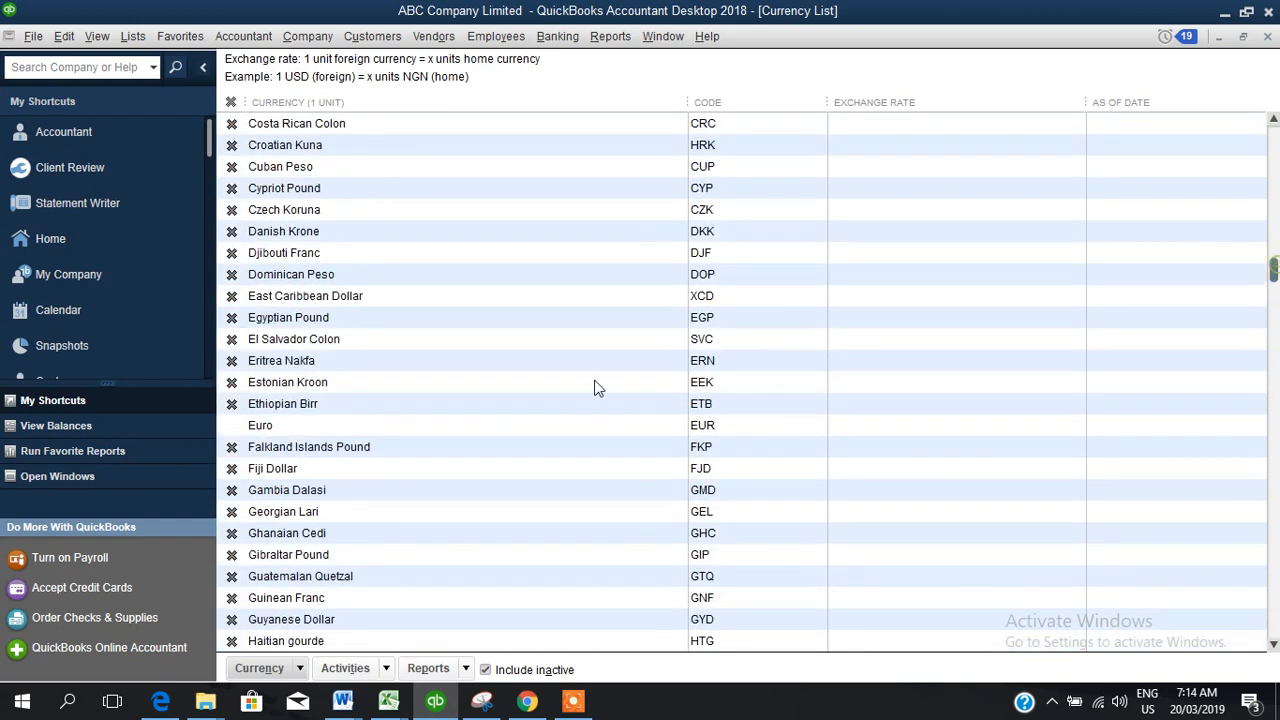
{"action": "double_click", "coordinate": [435, 425]}
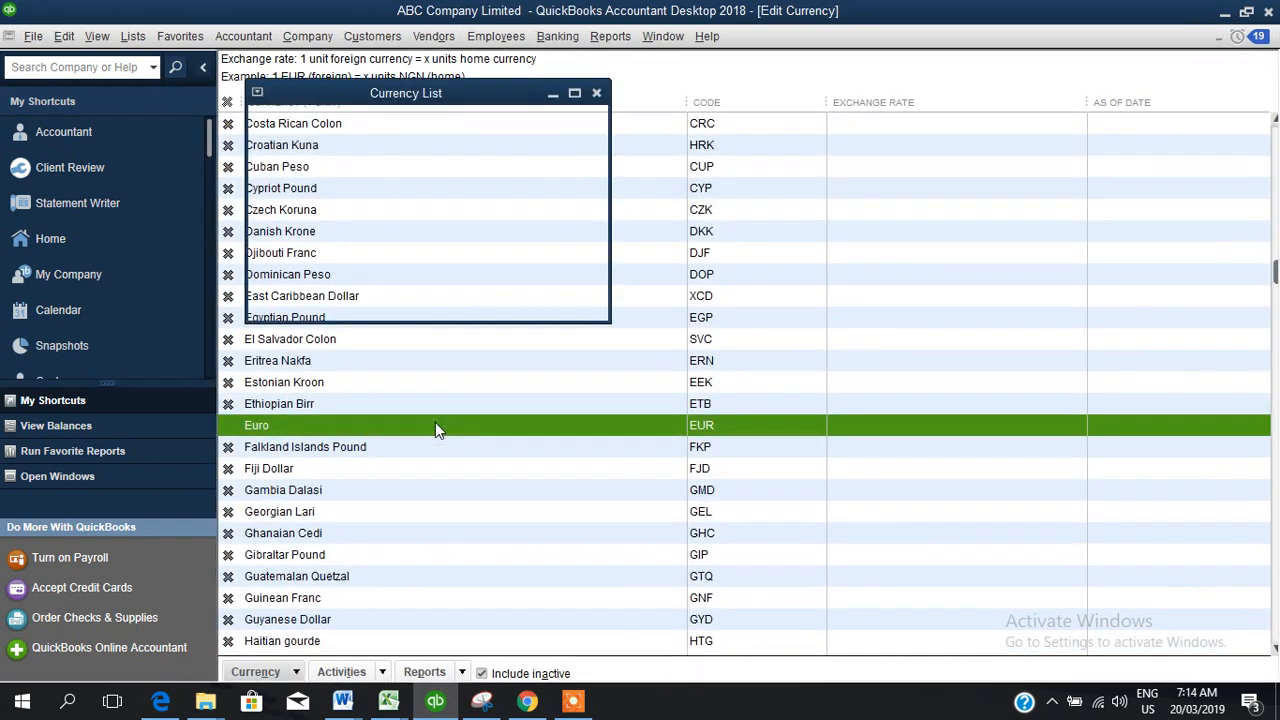
{"action": "left_click", "coordinate": [694, 249]}
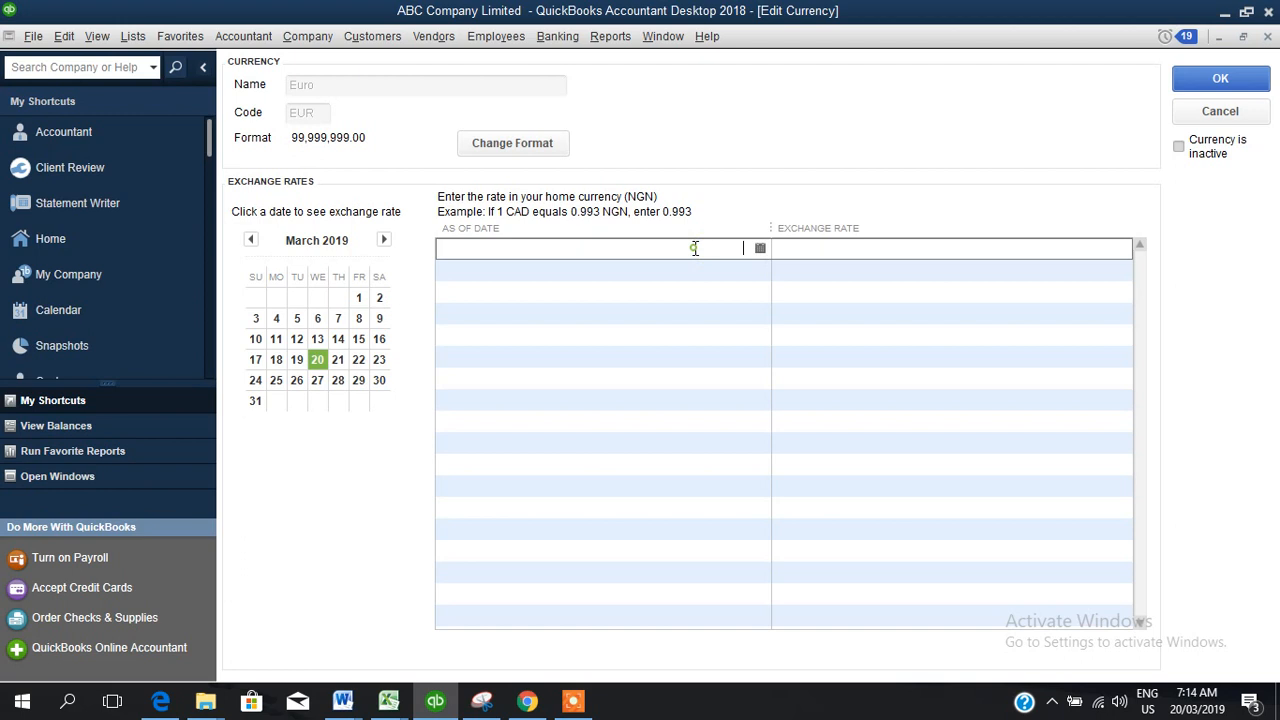
{"action": "left_click", "coordinate": [760, 249]}
{"action": "left_click", "coordinate": [523, 397]}
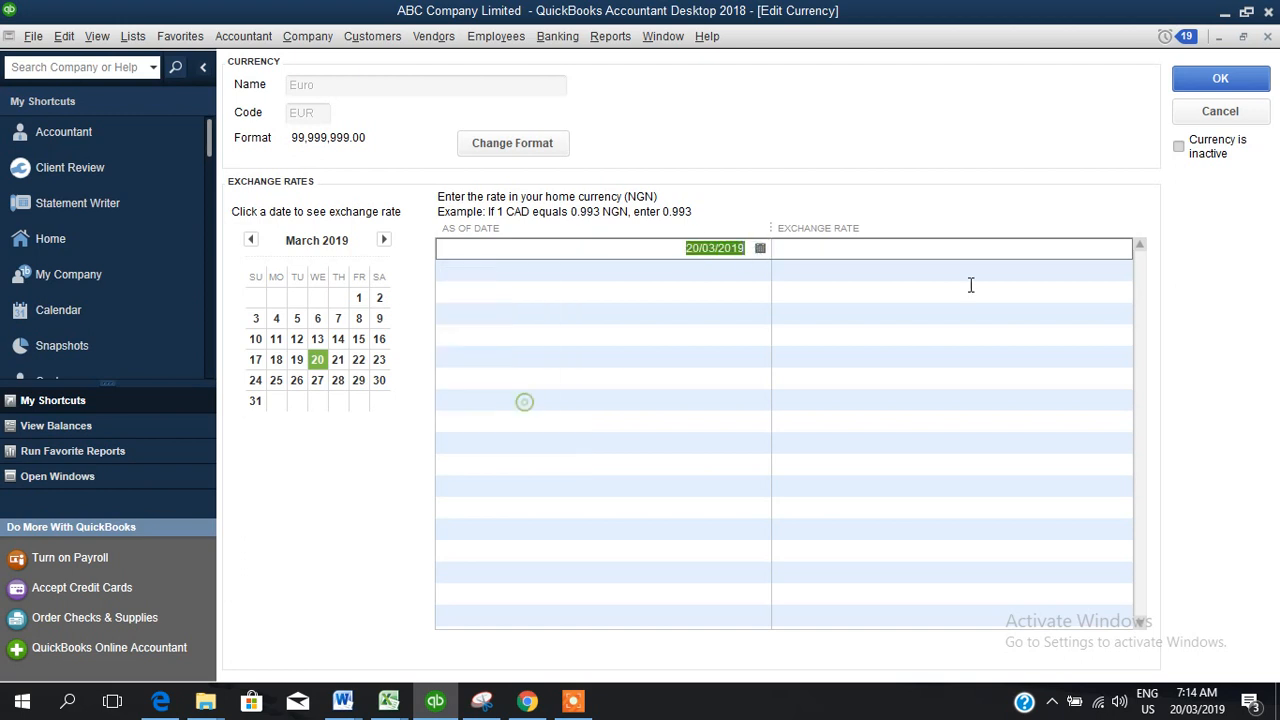
{"action": "left_click", "coordinate": [1073, 249]}
{"action": "type", "text": "4"}
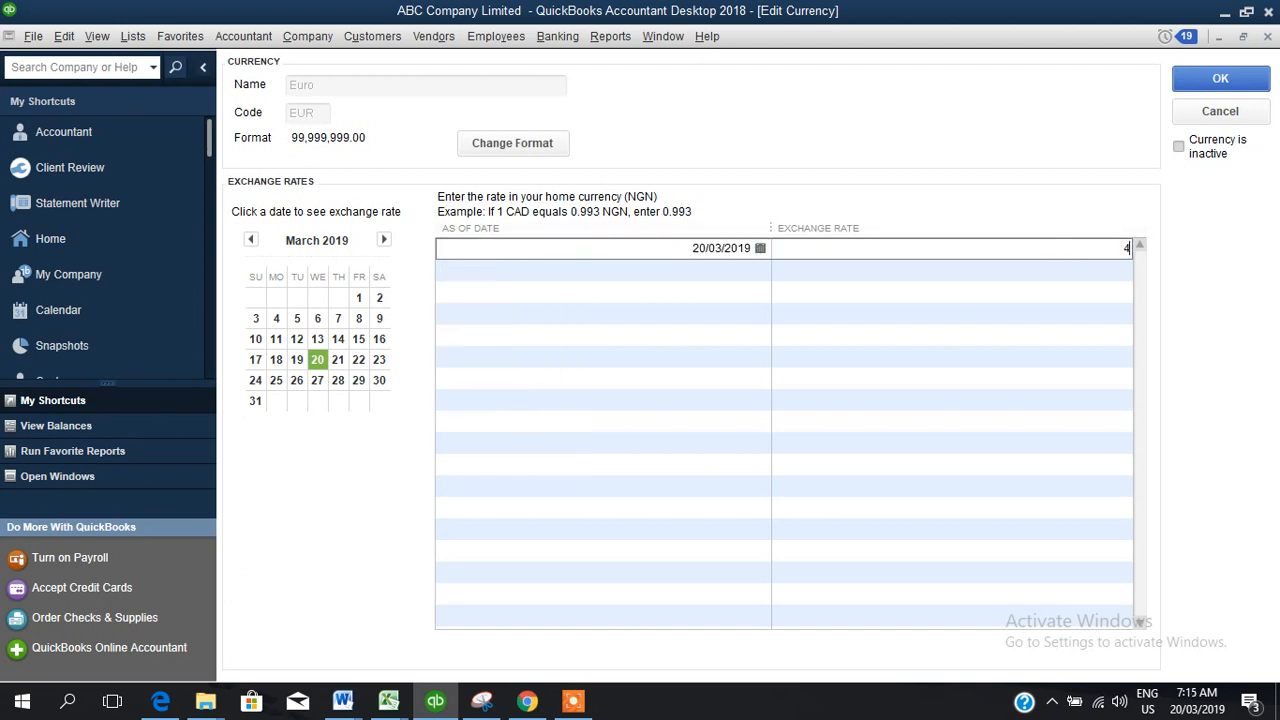
{"action": "type", "text": "03"}
Step: Add a second Euro exchange rate of 415 as of 21/03/2019 and save the currency
{"action": "left_click", "coordinate": [752, 270]}
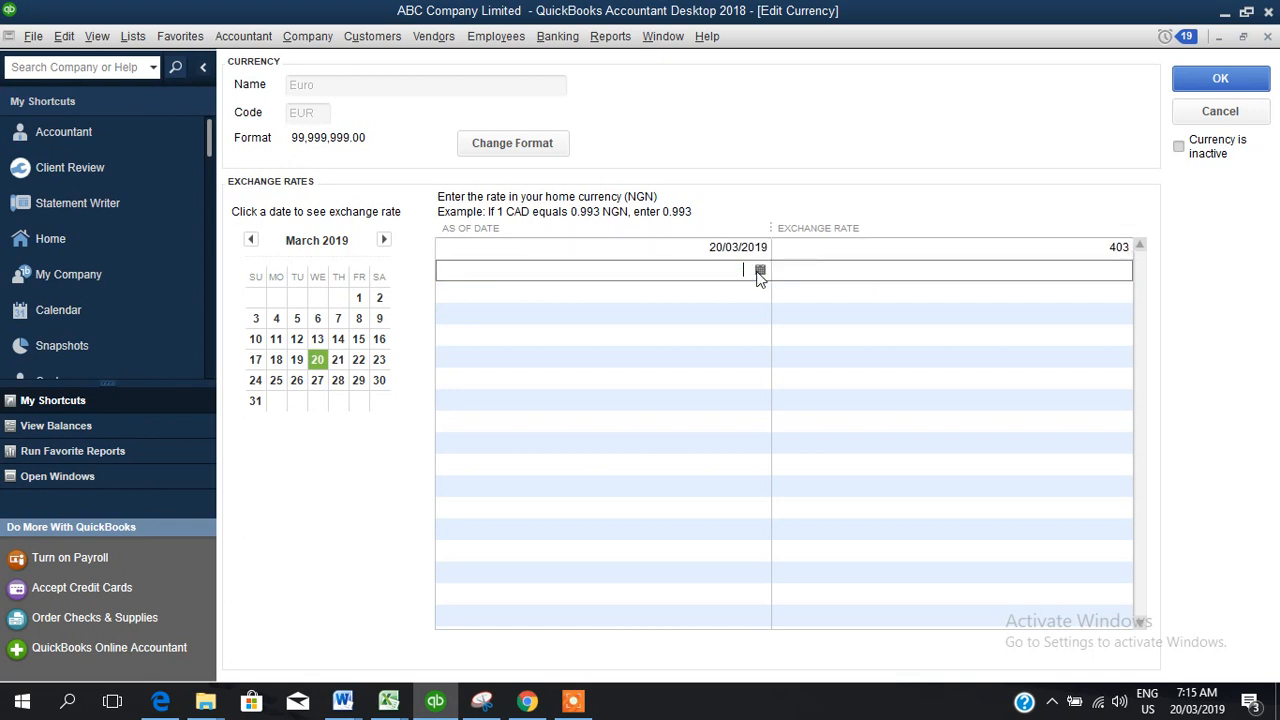
{"action": "left_click", "coordinate": [760, 270]}
{"action": "left_click", "coordinate": [551, 423]}
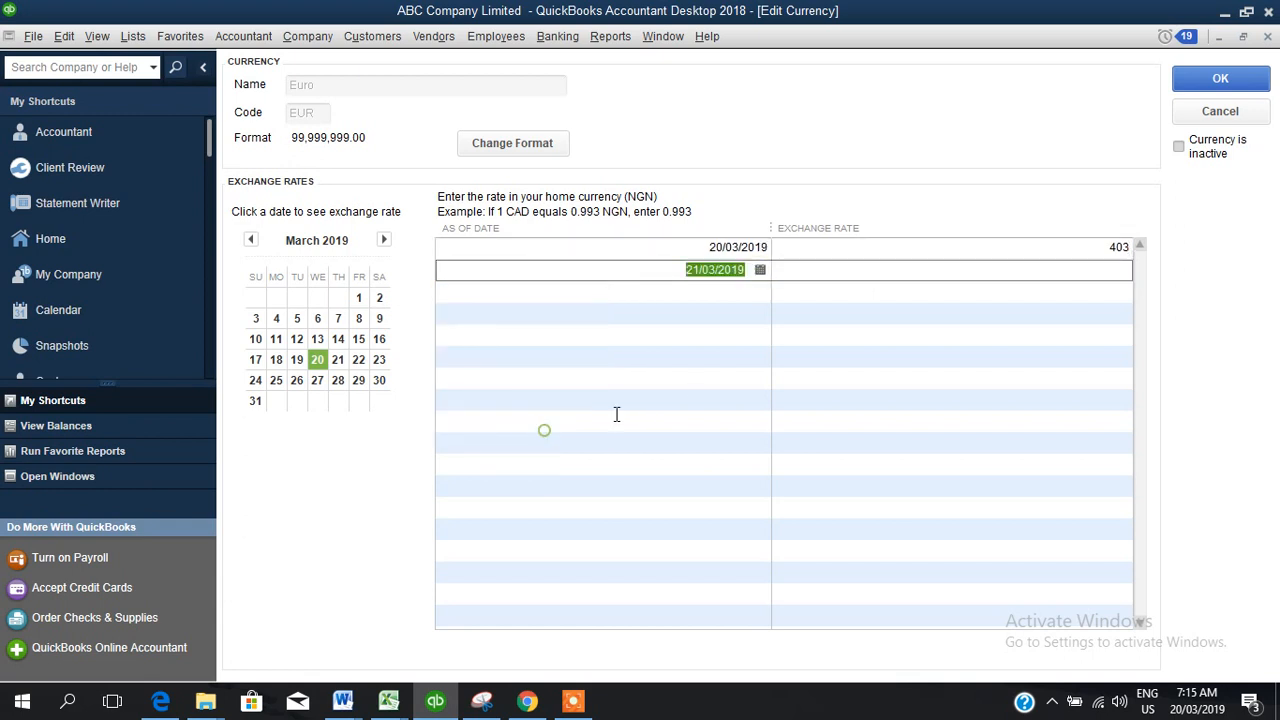
{"action": "left_click", "coordinate": [1065, 270]}
{"action": "type", "text": "415"}
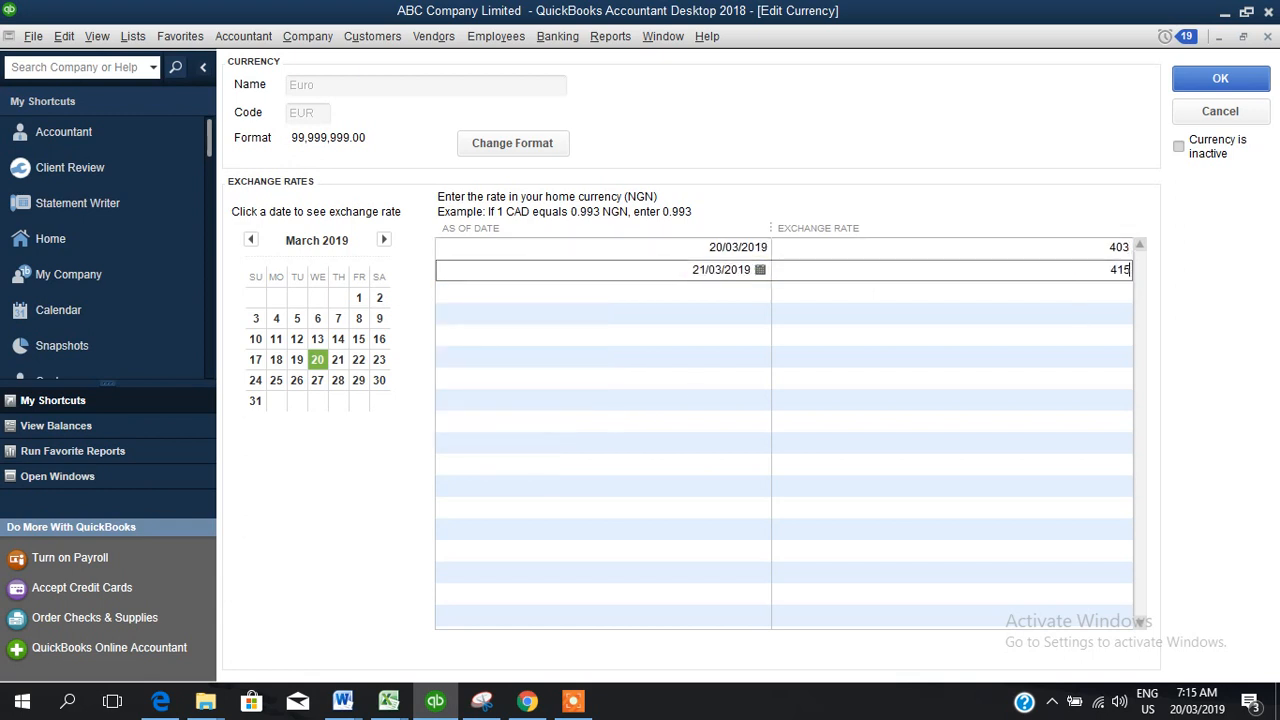
{"action": "left_click", "coordinate": [1040, 294]}
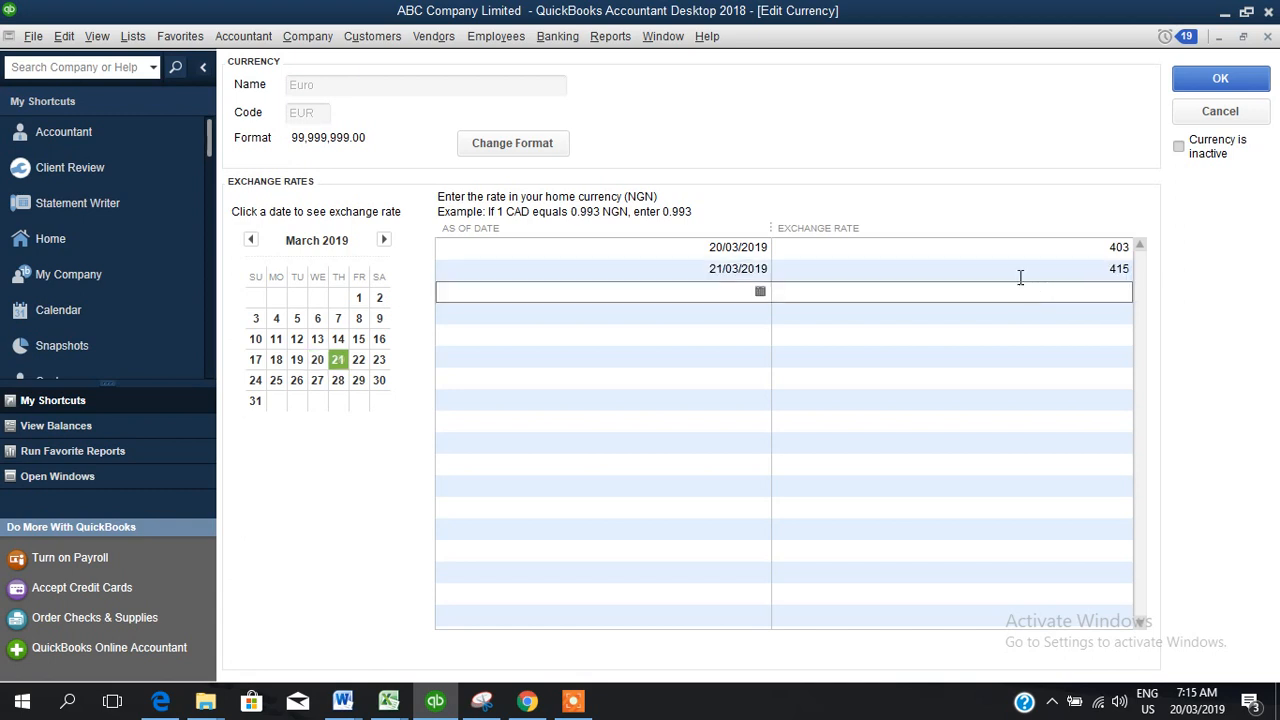
{"action": "left_click", "coordinate": [1014, 270]}
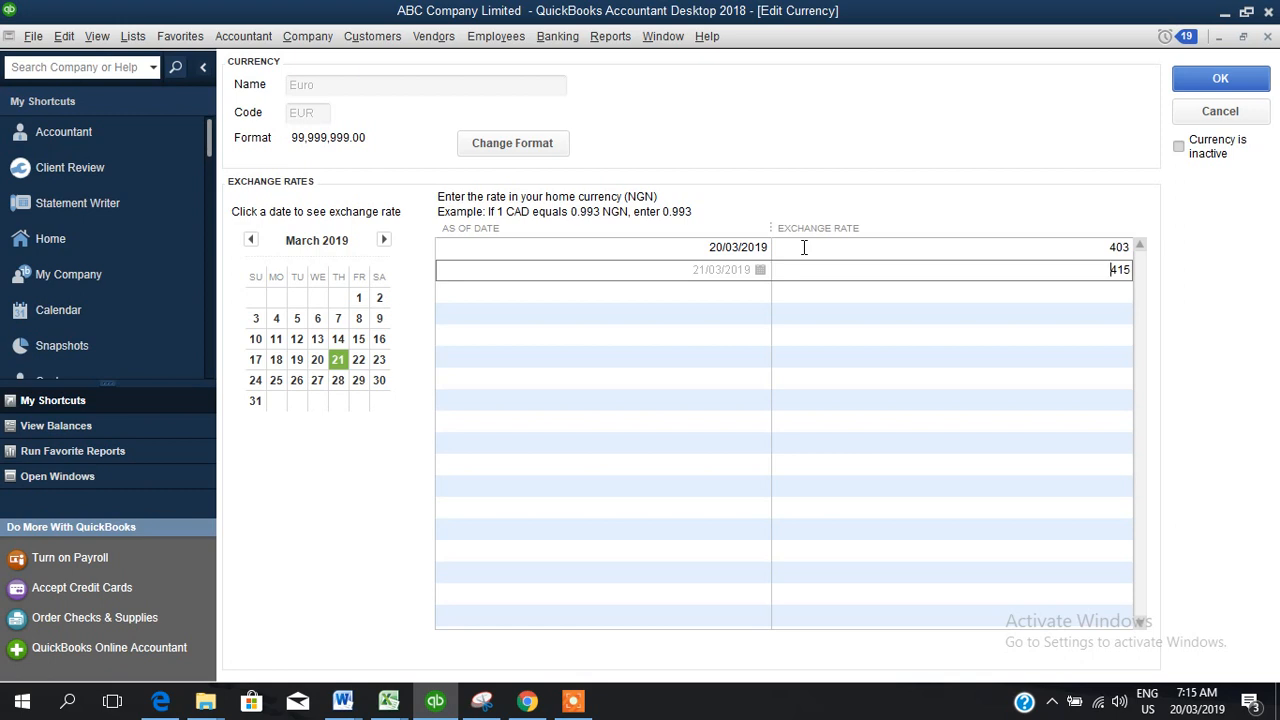
{"action": "left_click", "coordinate": [1222, 78]}
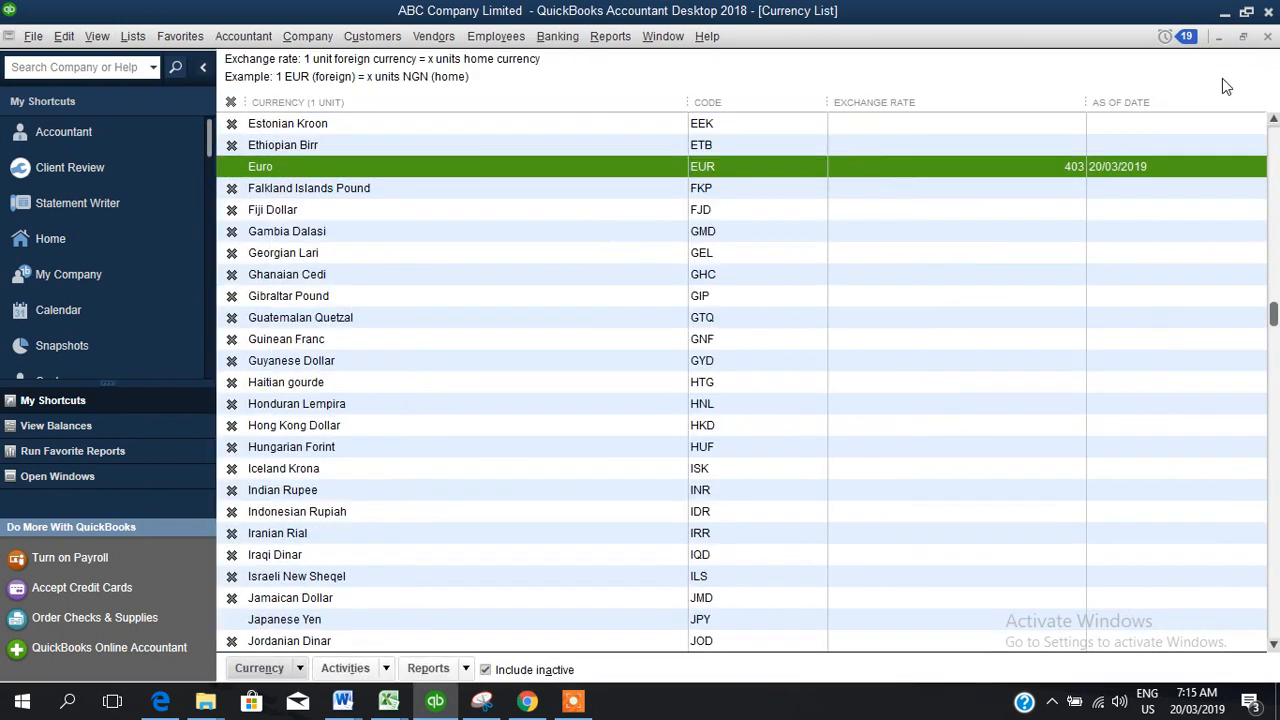
Step: Open the chart of accounts and start a new account of type Bank
{"action": "left_click", "coordinate": [52, 239]}
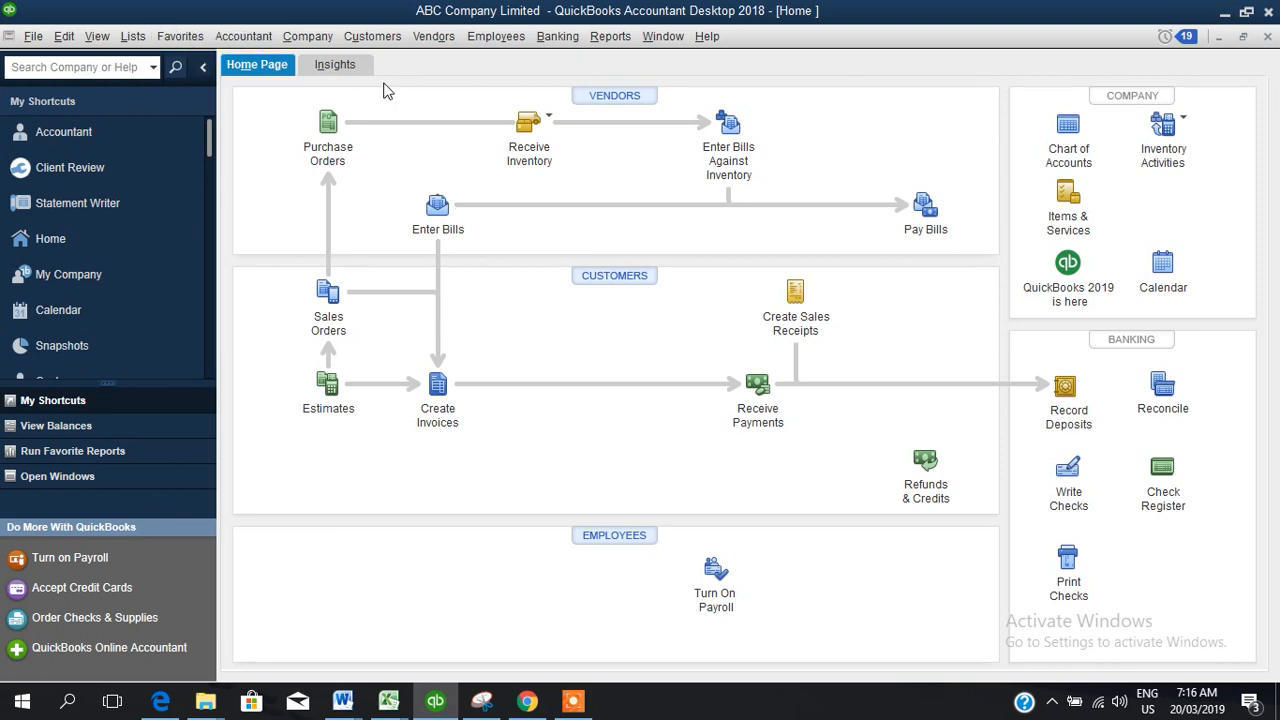
{"action": "left_click", "coordinate": [133, 36]}
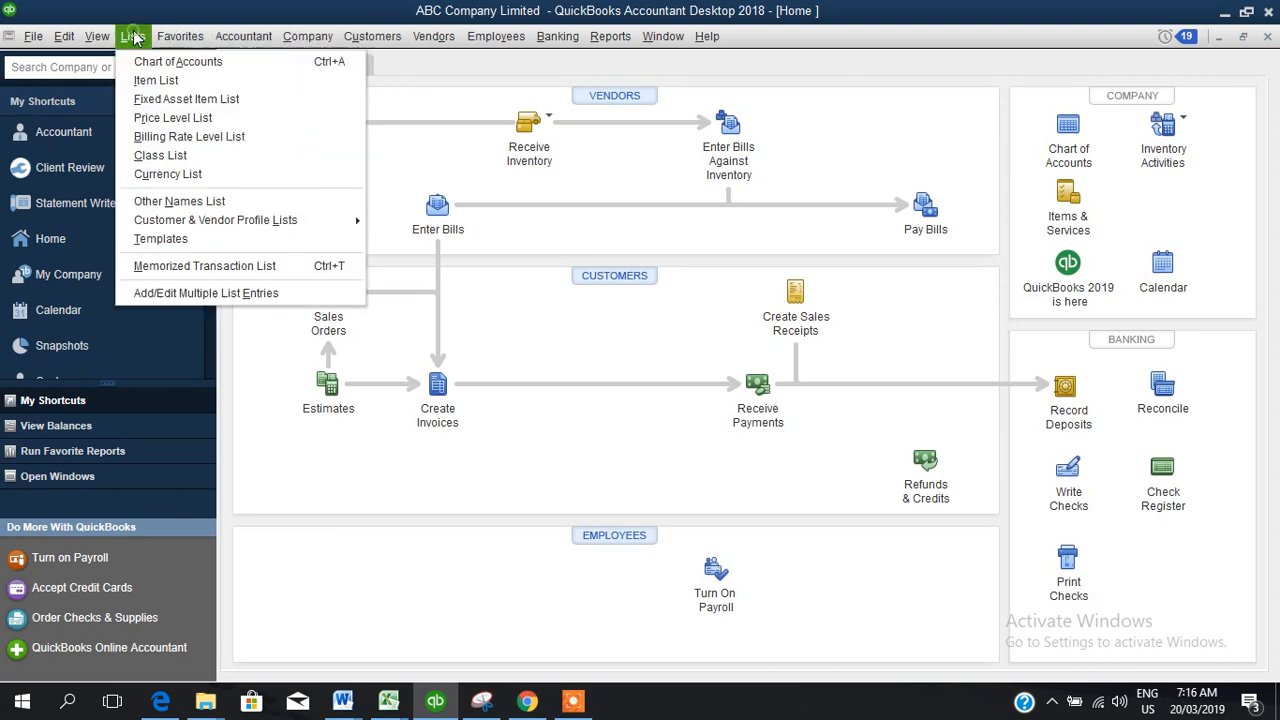
{"action": "left_click", "coordinate": [165, 62]}
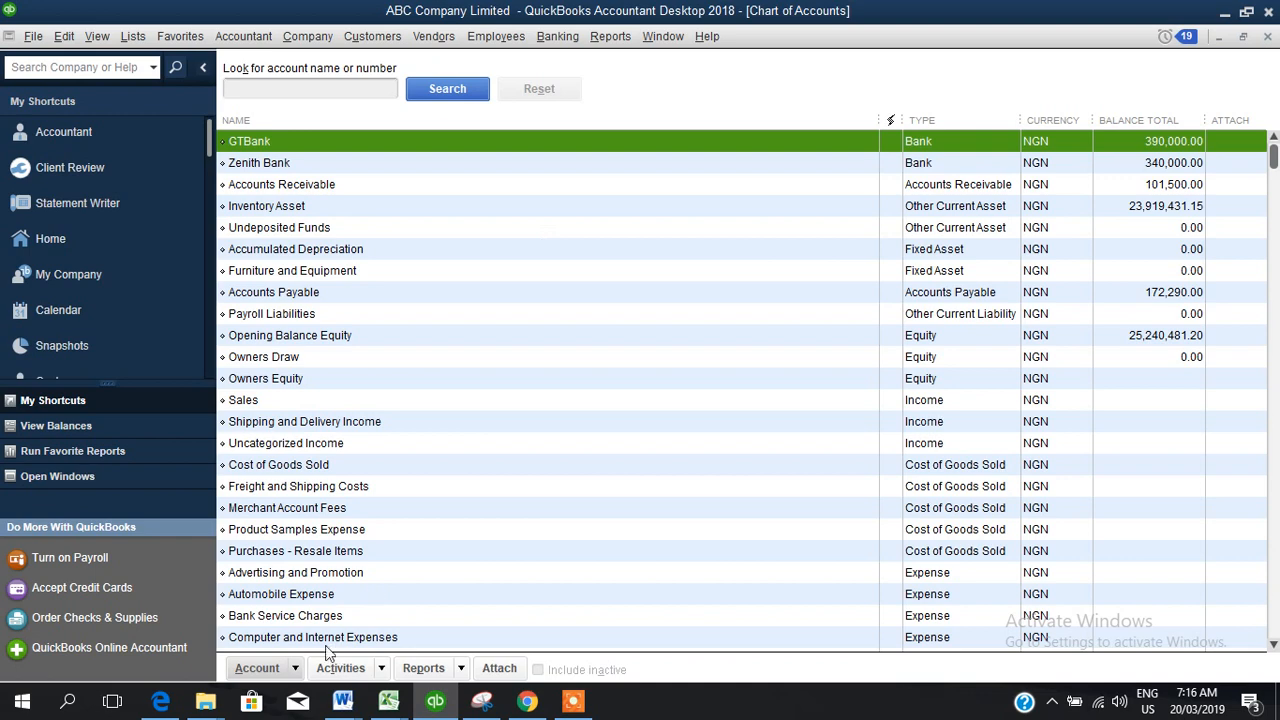
{"action": "left_click", "coordinate": [296, 668]}
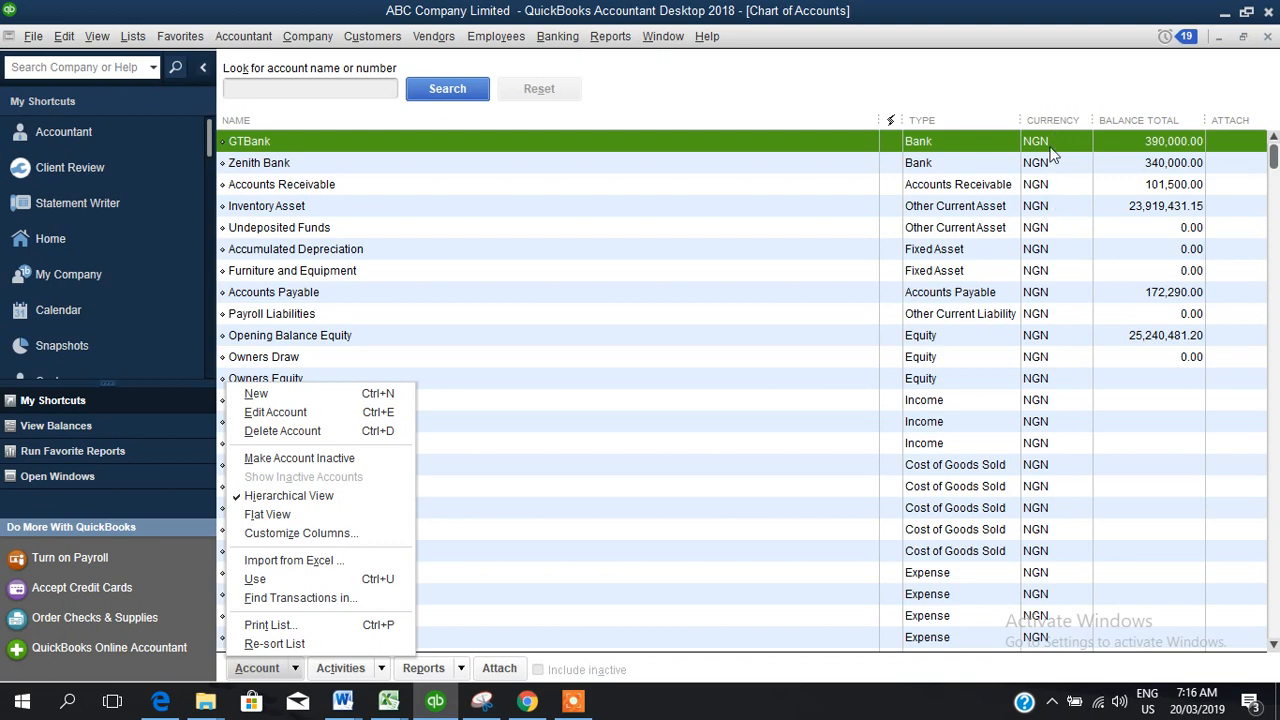
{"action": "left_click", "coordinate": [331, 396]}
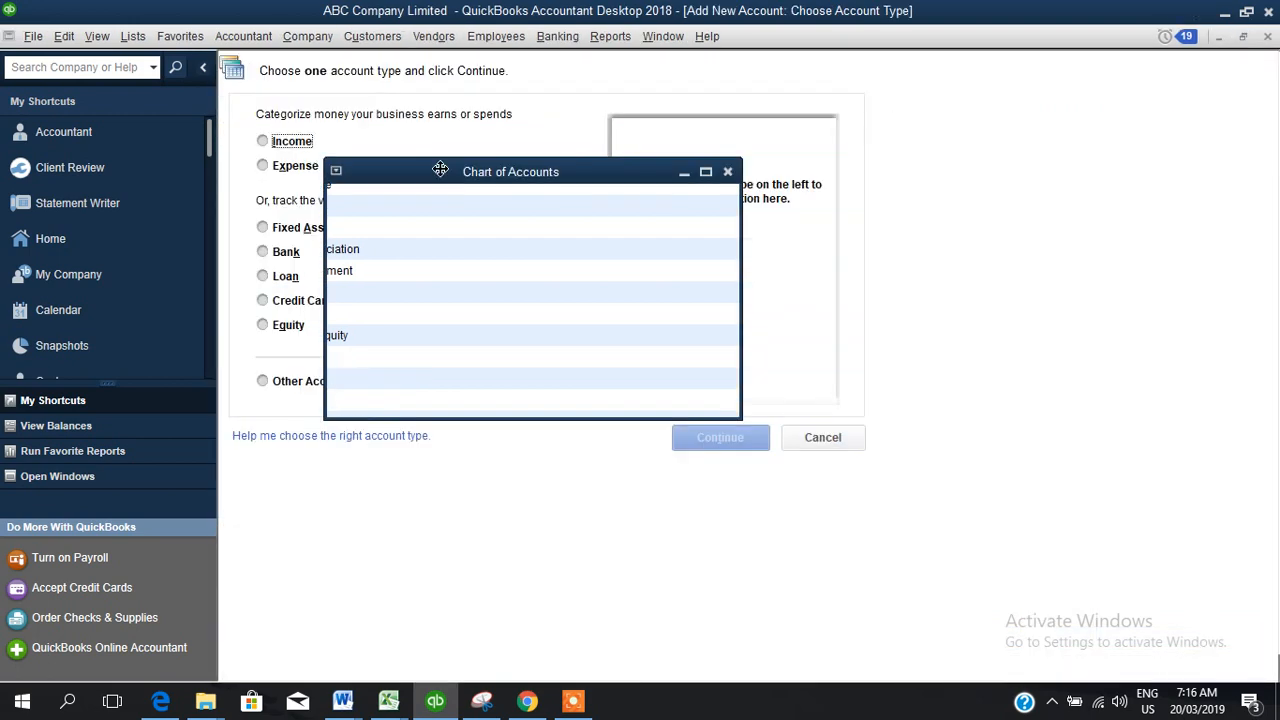
{"action": "left_click", "coordinate": [276, 247]}
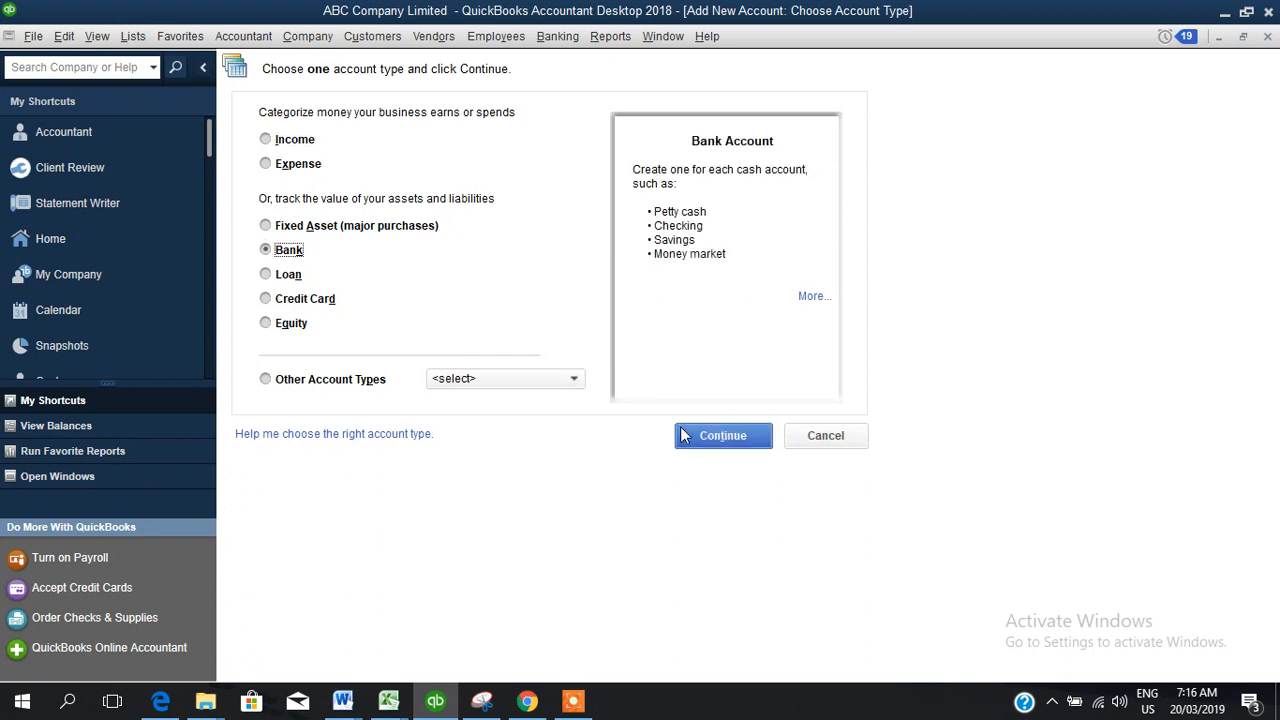
{"action": "left_click", "coordinate": [687, 430]}
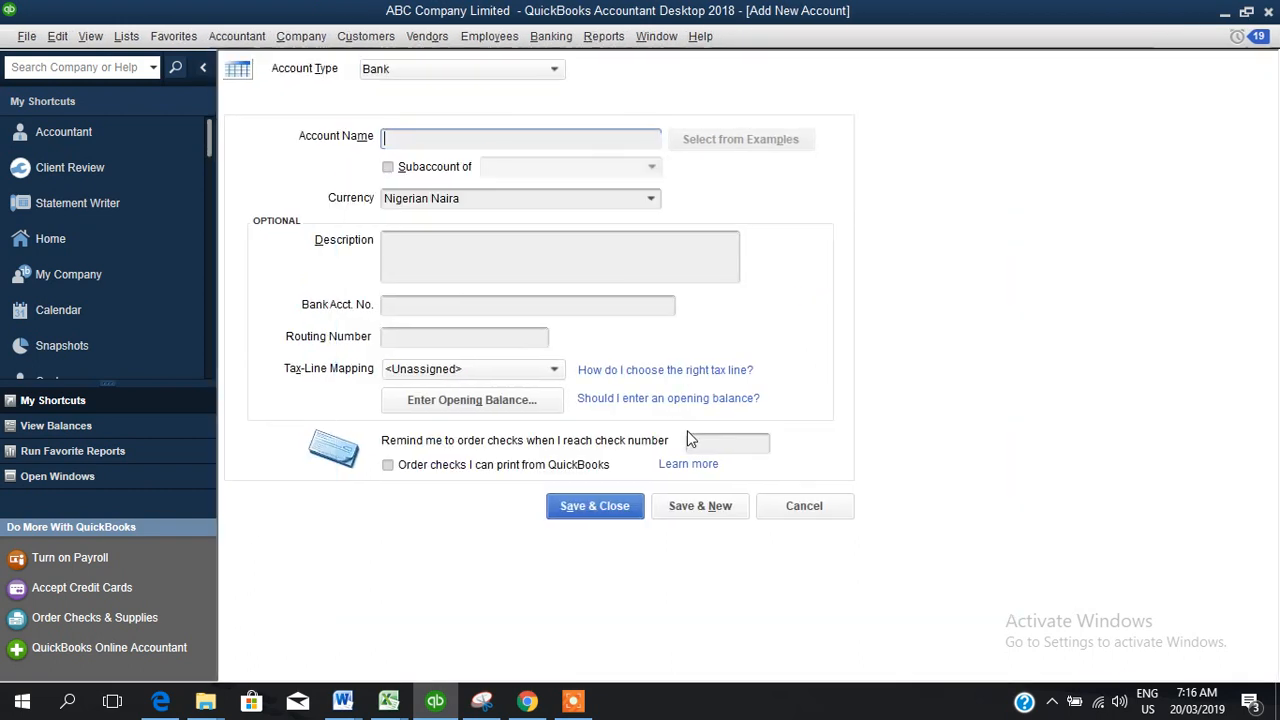
{"action": "key", "text": "Escape"}
{"action": "key", "text": "Escape"}
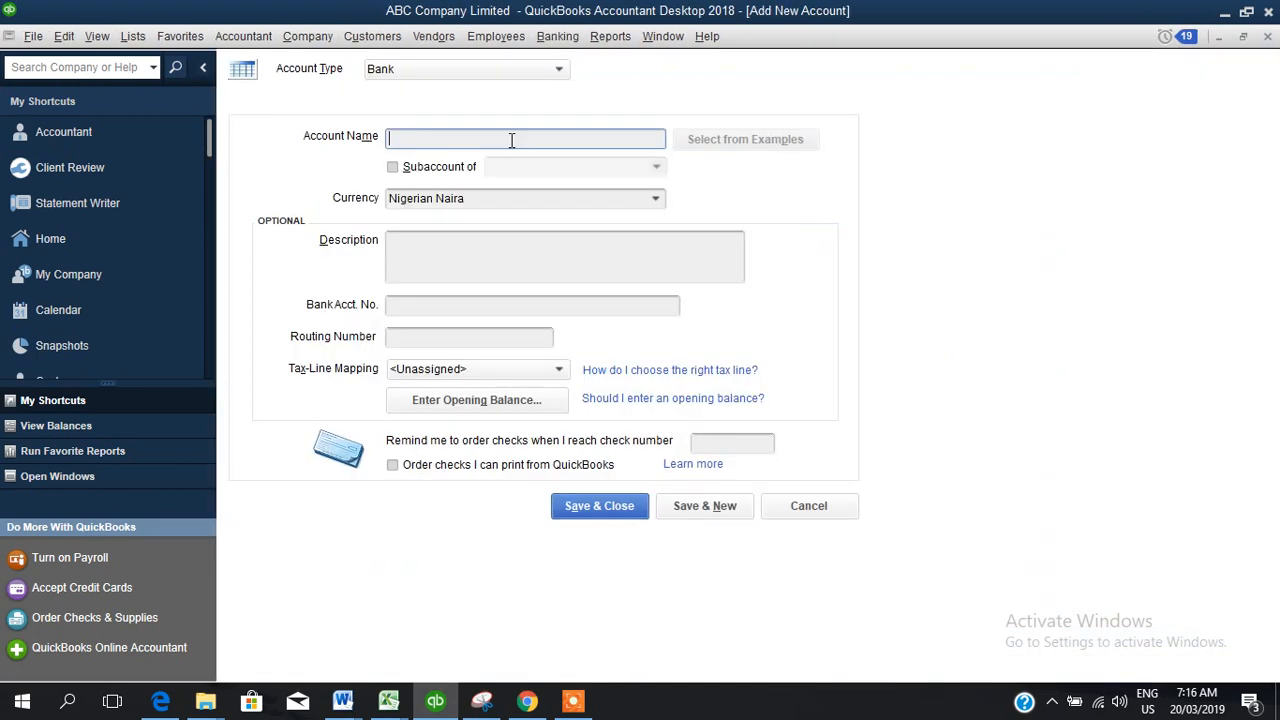
Step: Name the new bank account First Bank - USD
{"action": "type", "text": "First Ban"}
{"action": "type", "text": "k of N"}
{"action": "key", "text": "BackSpace"}
{"action": "key", "text": "BackSpace"}
{"action": "key", "text": "BackSpace"}
{"action": "key", "text": "BackSpace"}
{"action": "key", "text": "BackSpace"}
{"action": "type", "text": "- USD"}
{"action": "left_click_drag", "start_coordinate": [484, 139], "coordinate": [453, 138]}
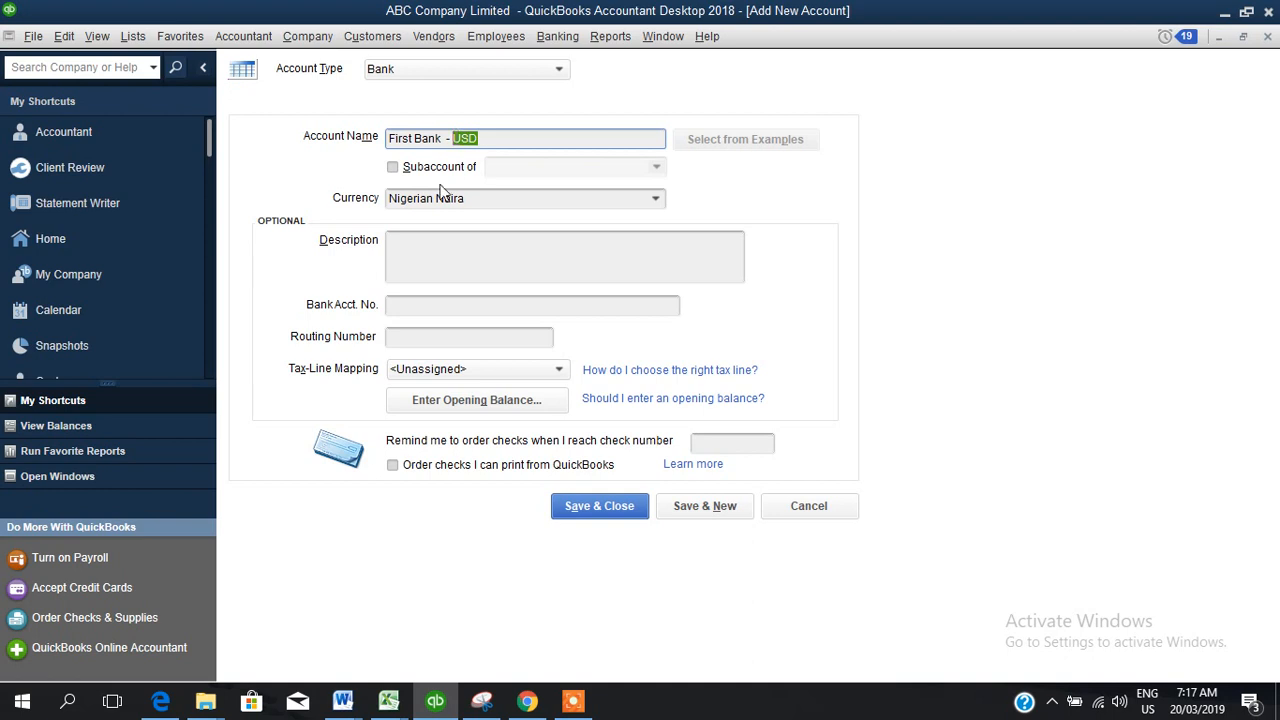
Step: Set the currency of the new bank account to US Dollar
{"action": "left_click", "coordinate": [473, 198]}
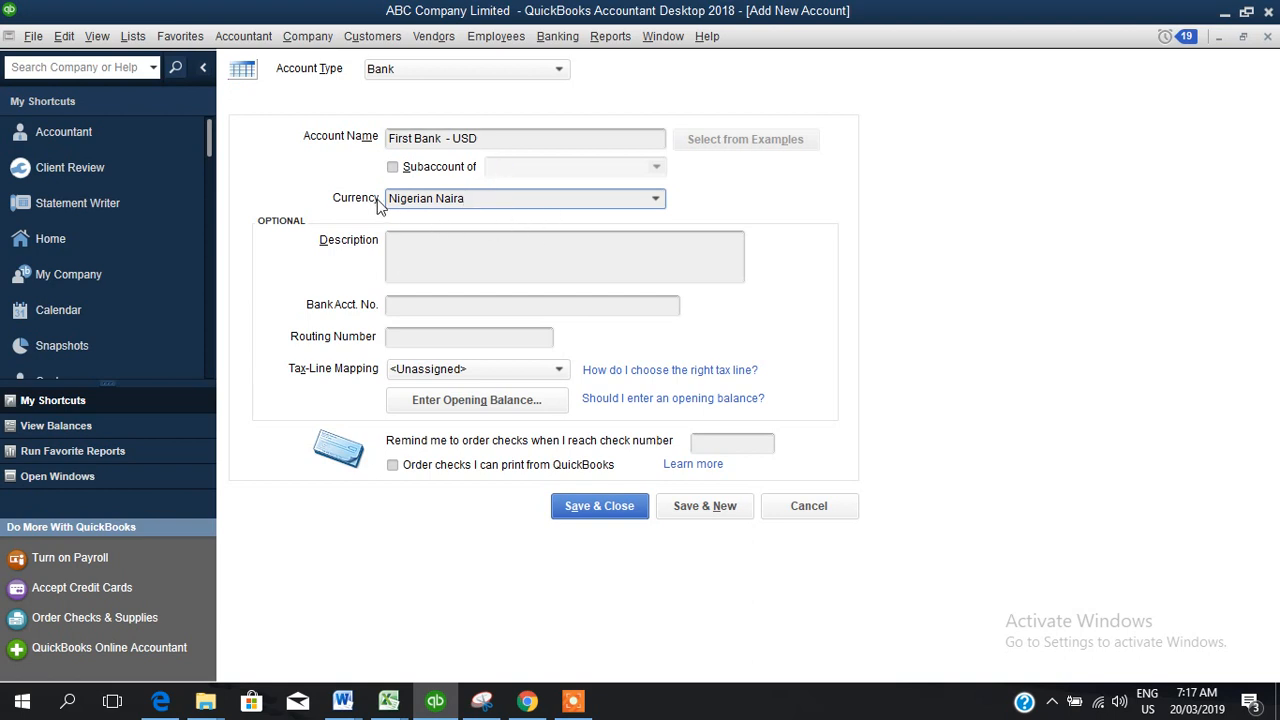
{"action": "left_click", "coordinate": [656, 199]}
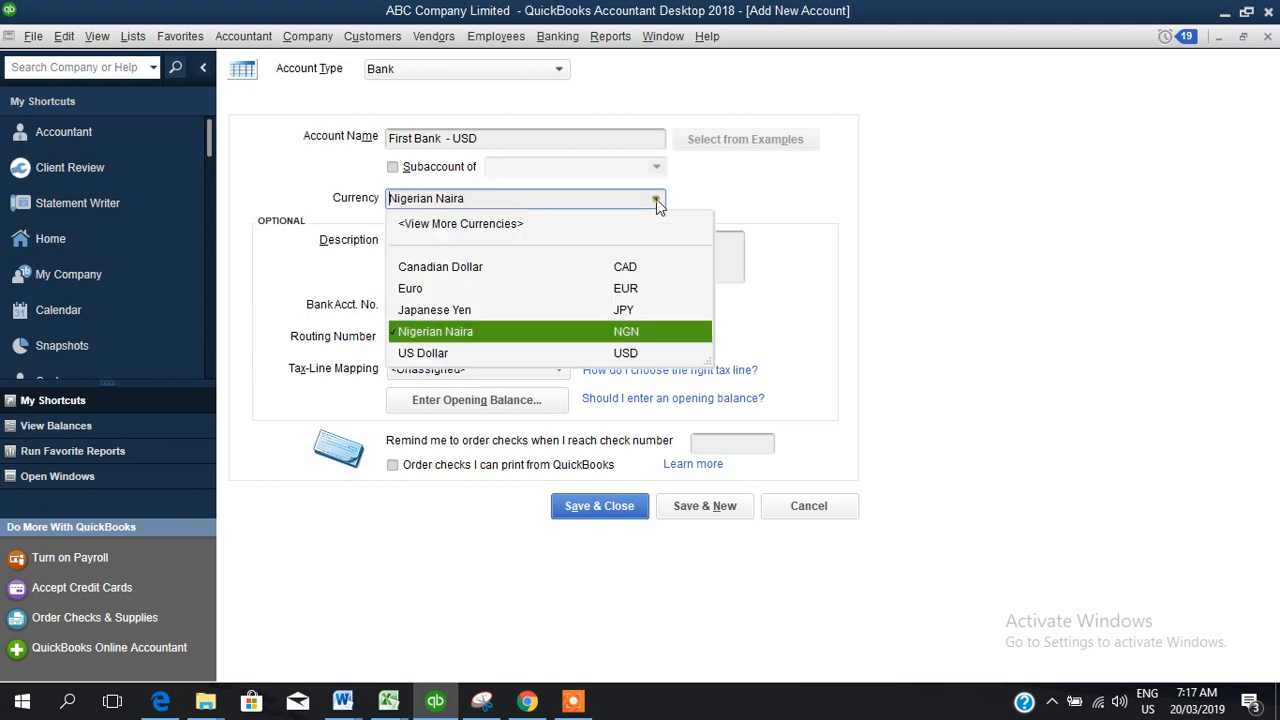
{"action": "left_click", "coordinate": [450, 353]}
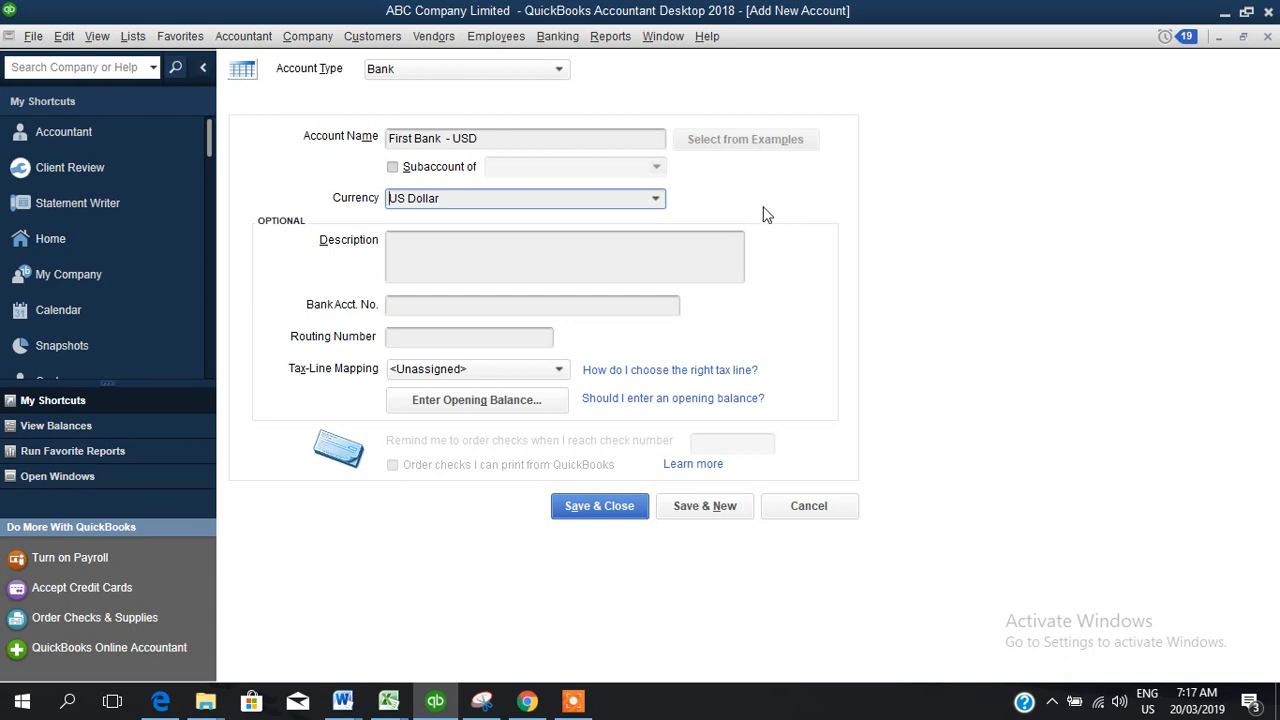
{"action": "left_click", "coordinate": [656, 201]}
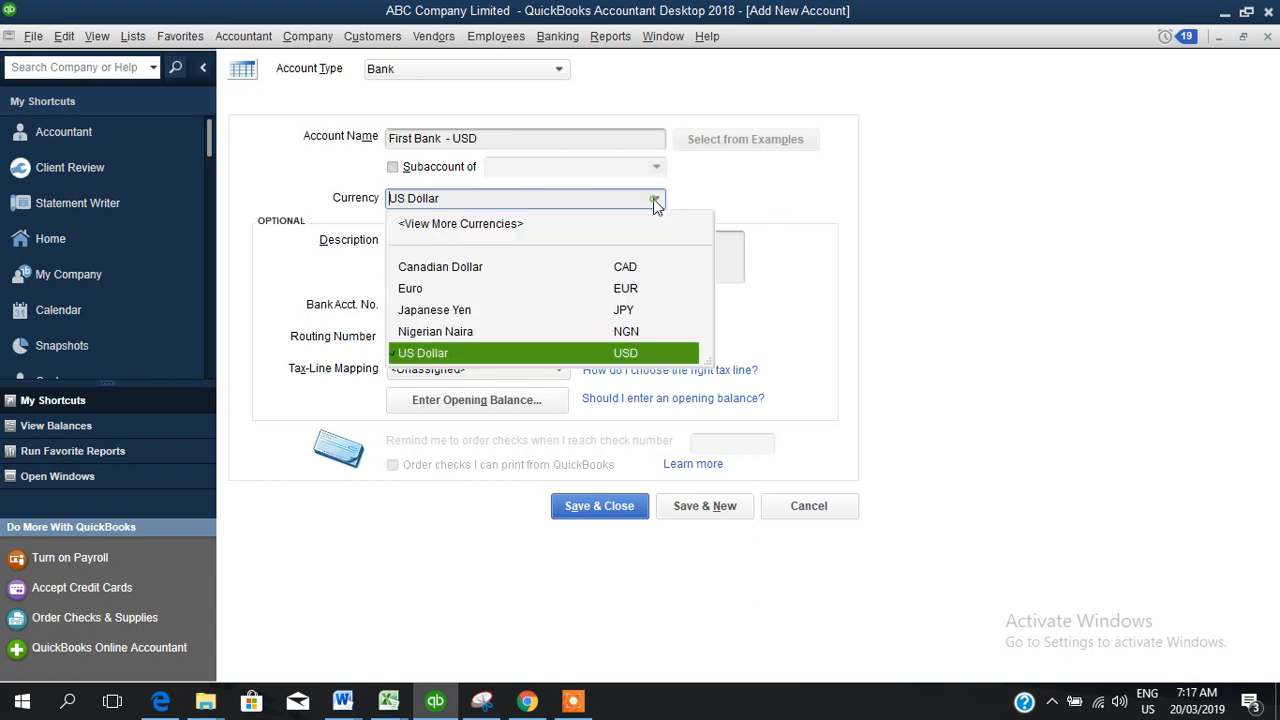
Step: Keep US Dollar as the new bank account's currency and enter an opening balance of 10,000.00 USD dated 20/03/2019
{"action": "left_click", "coordinate": [627, 356]}
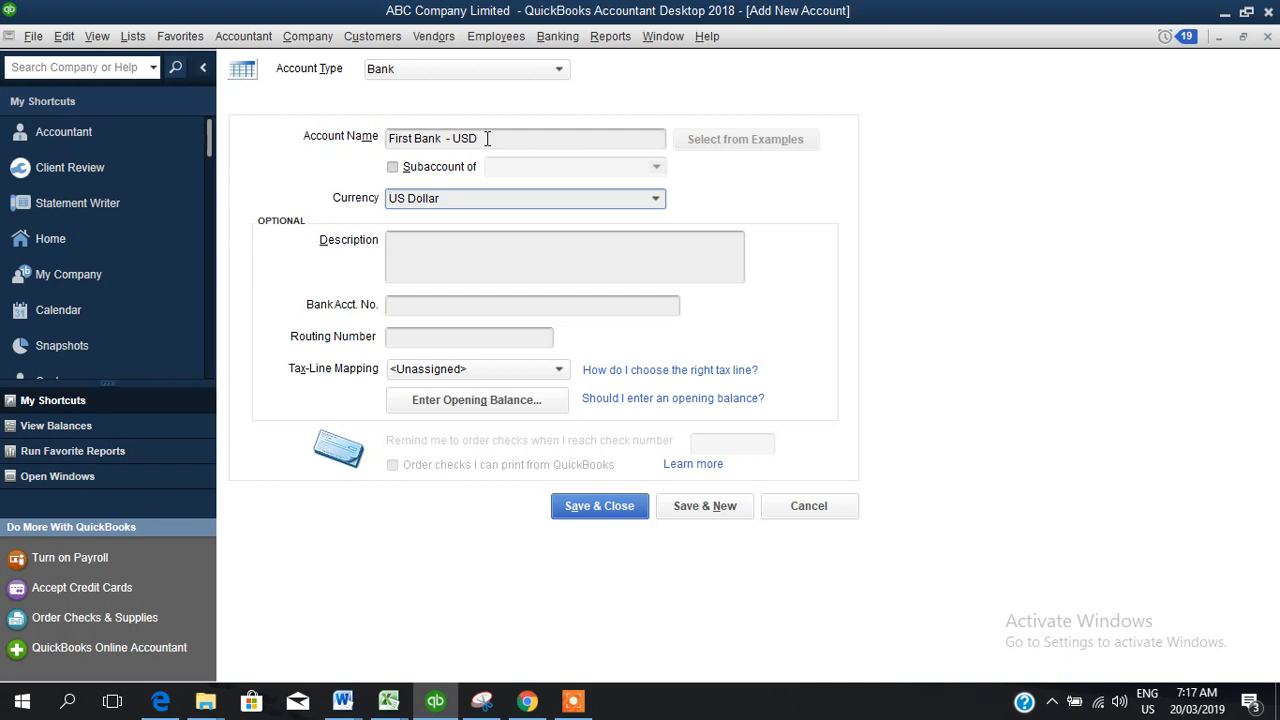
{"action": "left_click_drag", "start_coordinate": [487, 138], "coordinate": [473, 138]}
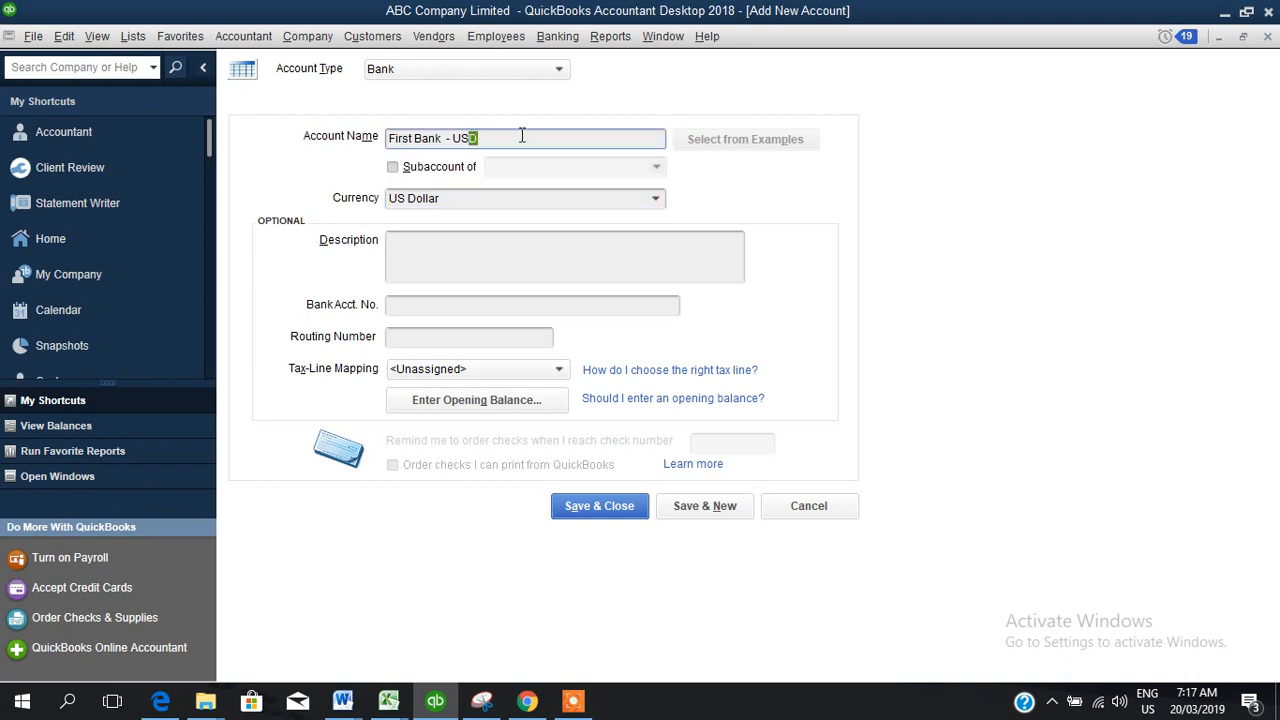
{"action": "left_click", "coordinate": [520, 136]}
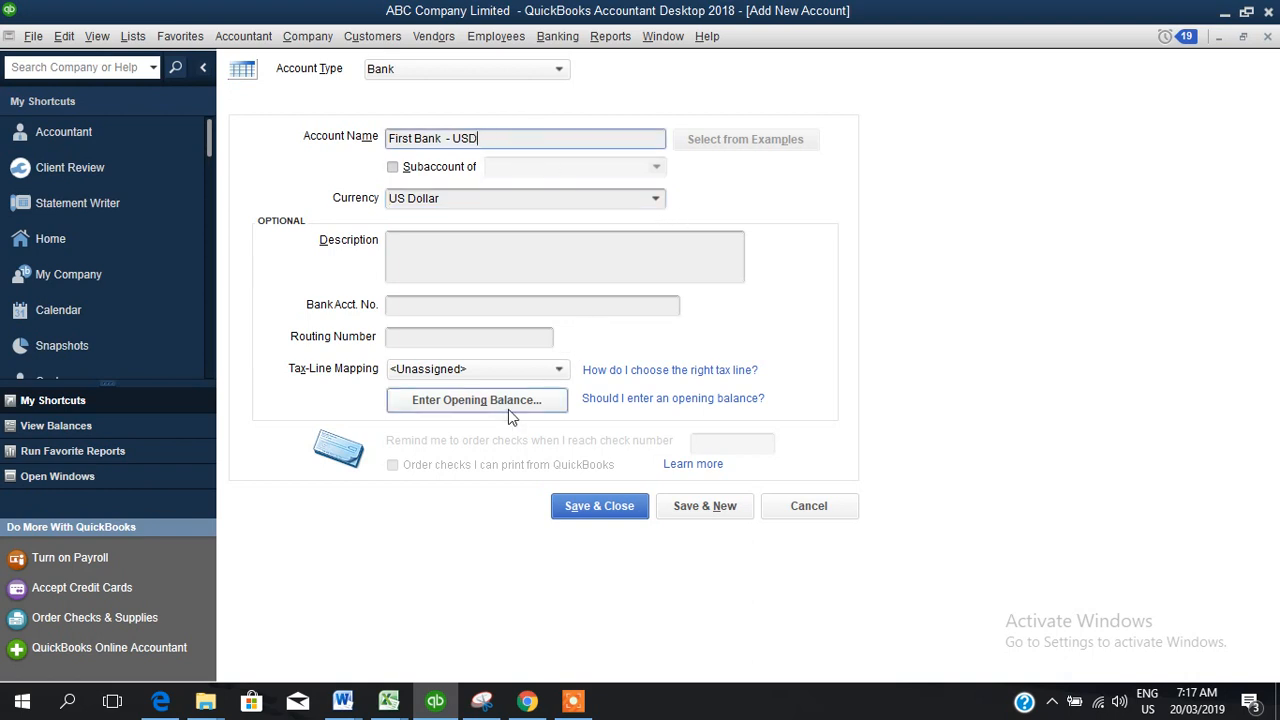
{"action": "left_click", "coordinate": [476, 404]}
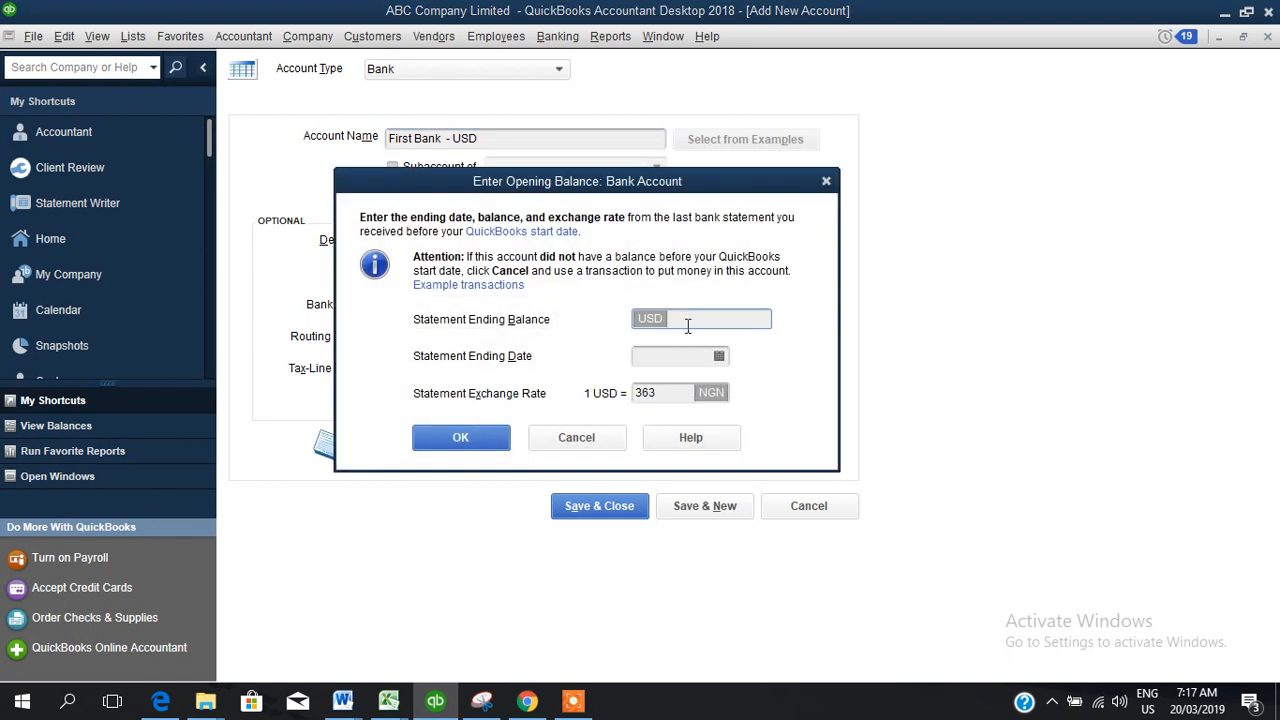
{"action": "type", "text": "10,000"}
{"action": "left_click", "coordinate": [668, 362]}
{"action": "left_click", "coordinate": [719, 357]}
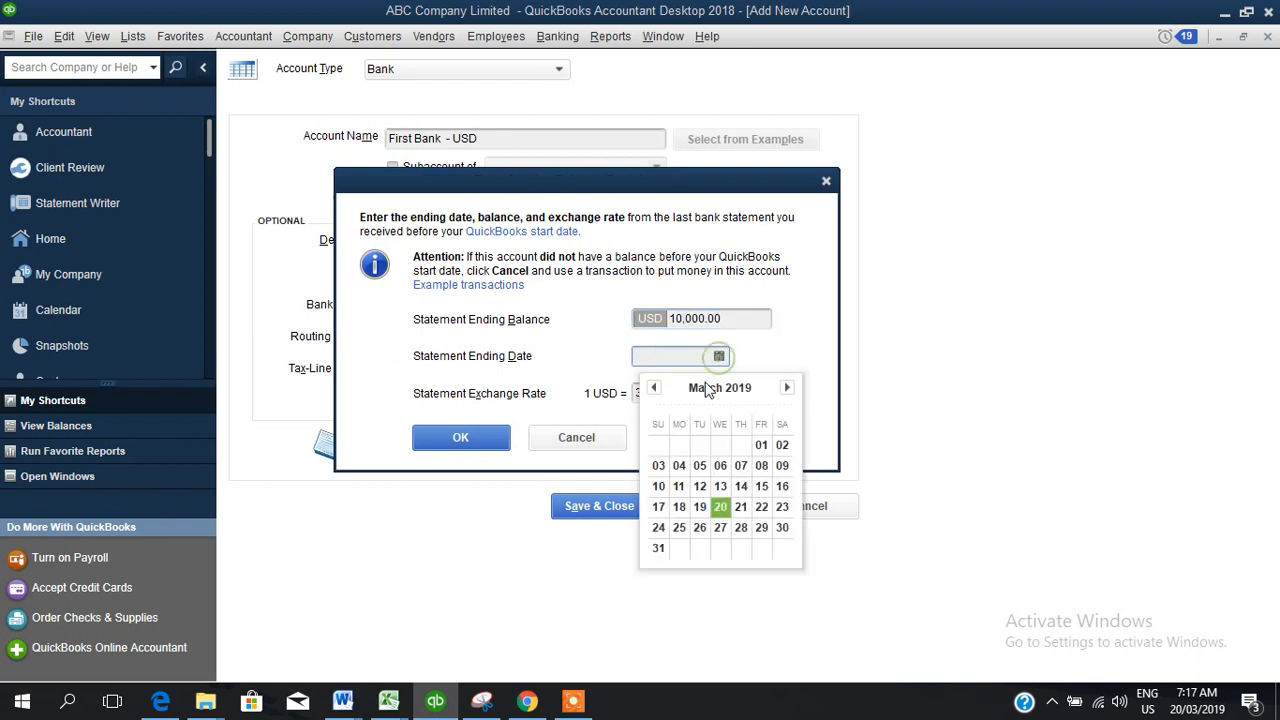
{"action": "left_click", "coordinate": [721, 507]}
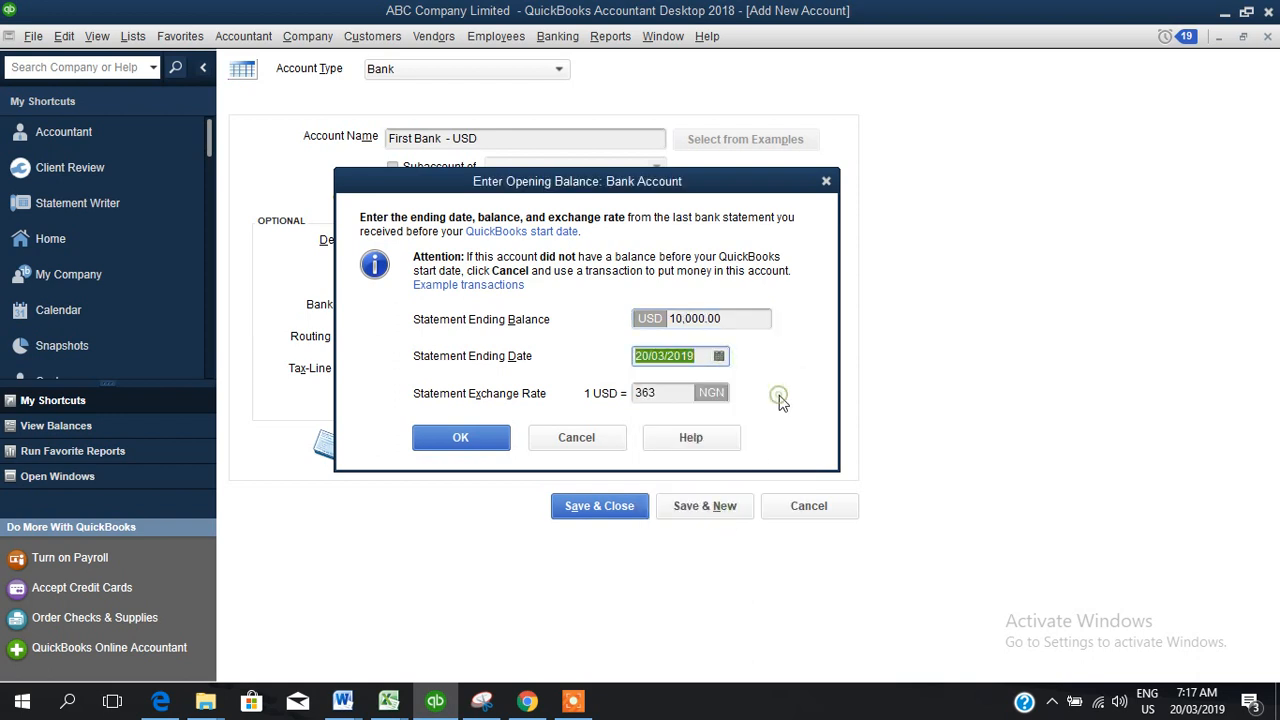
{"action": "left_click", "coordinate": [661, 392]}
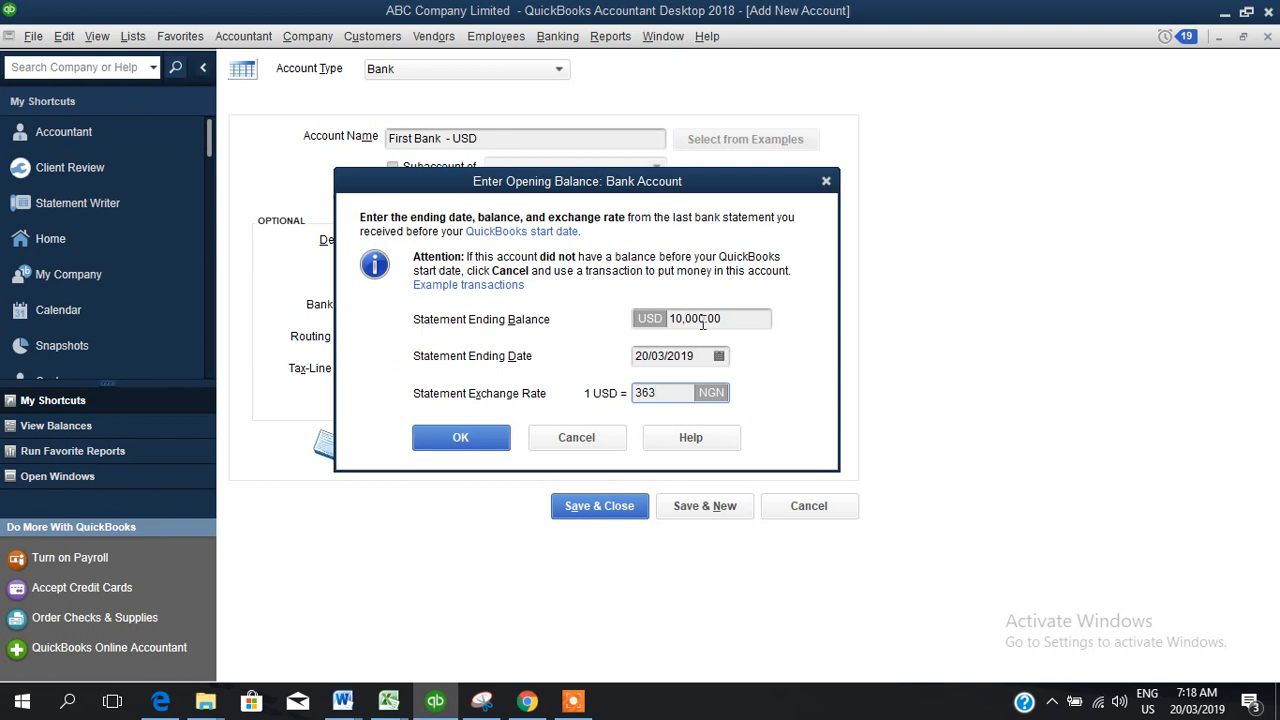
{"action": "left_click", "coordinate": [466, 436]}
Step: Save the First Bank - USD account and dismiss the bank feed notices without setting up online services
{"action": "left_click", "coordinate": [592, 510]}
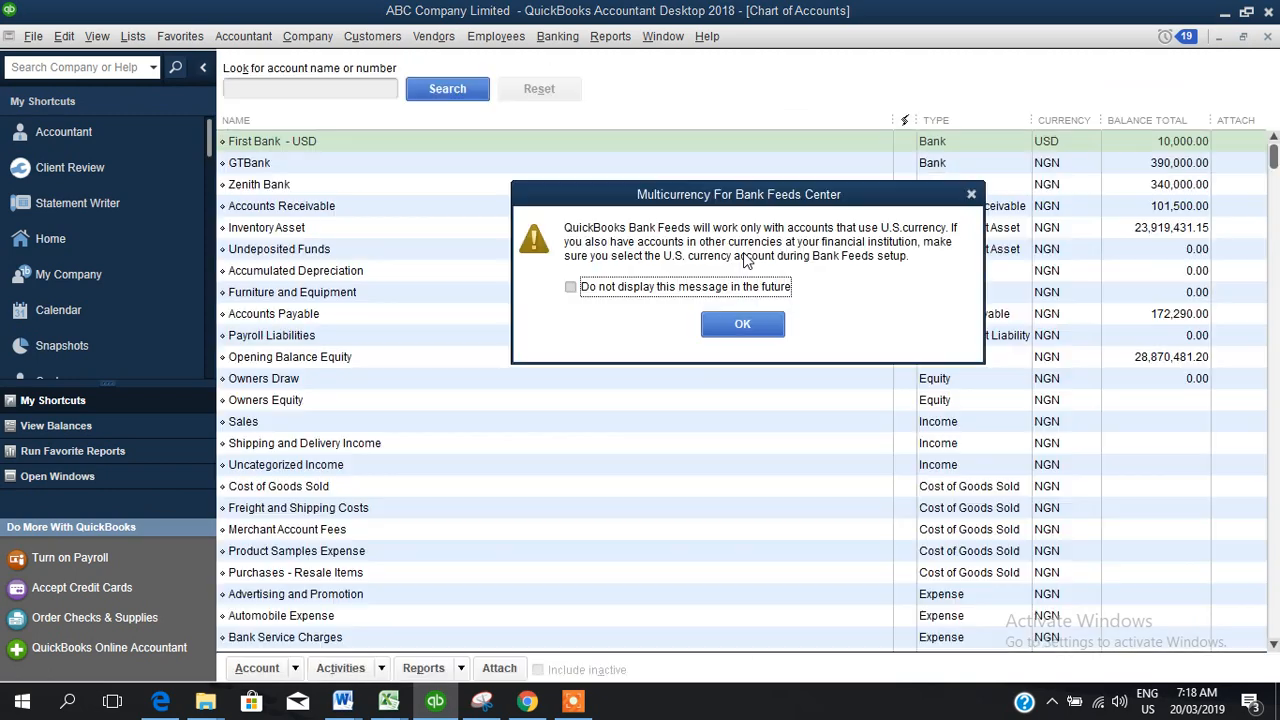
{"action": "left_click", "coordinate": [972, 194]}
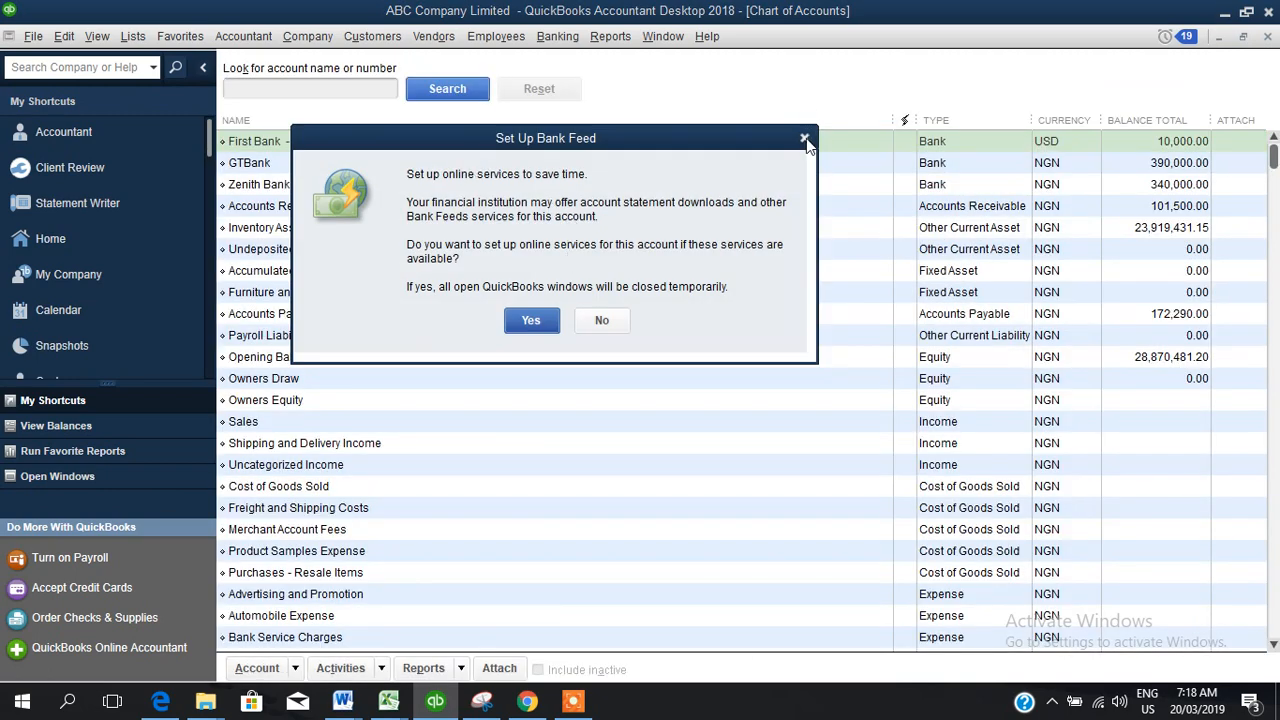
{"action": "left_click", "coordinate": [805, 139]}
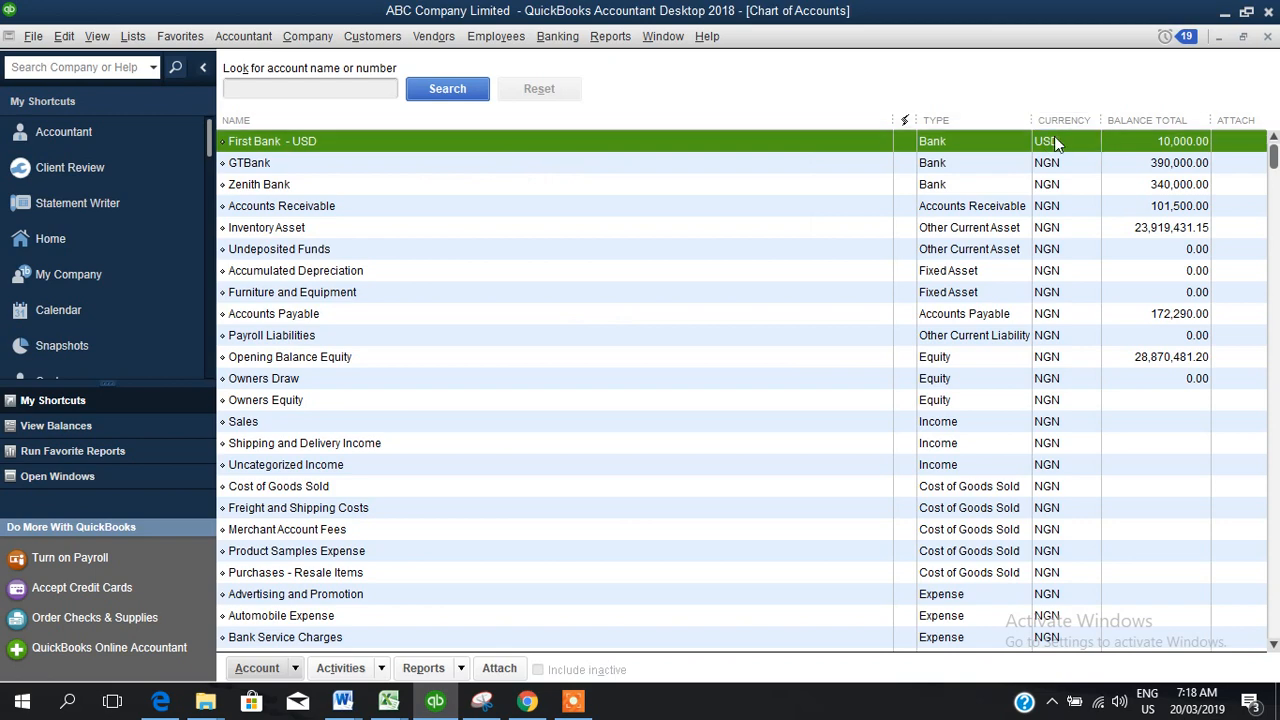
Step: View the First Bank - USD balance in the Balance Sheet Standard report and close the report
{"action": "left_click", "coordinate": [610, 36]}
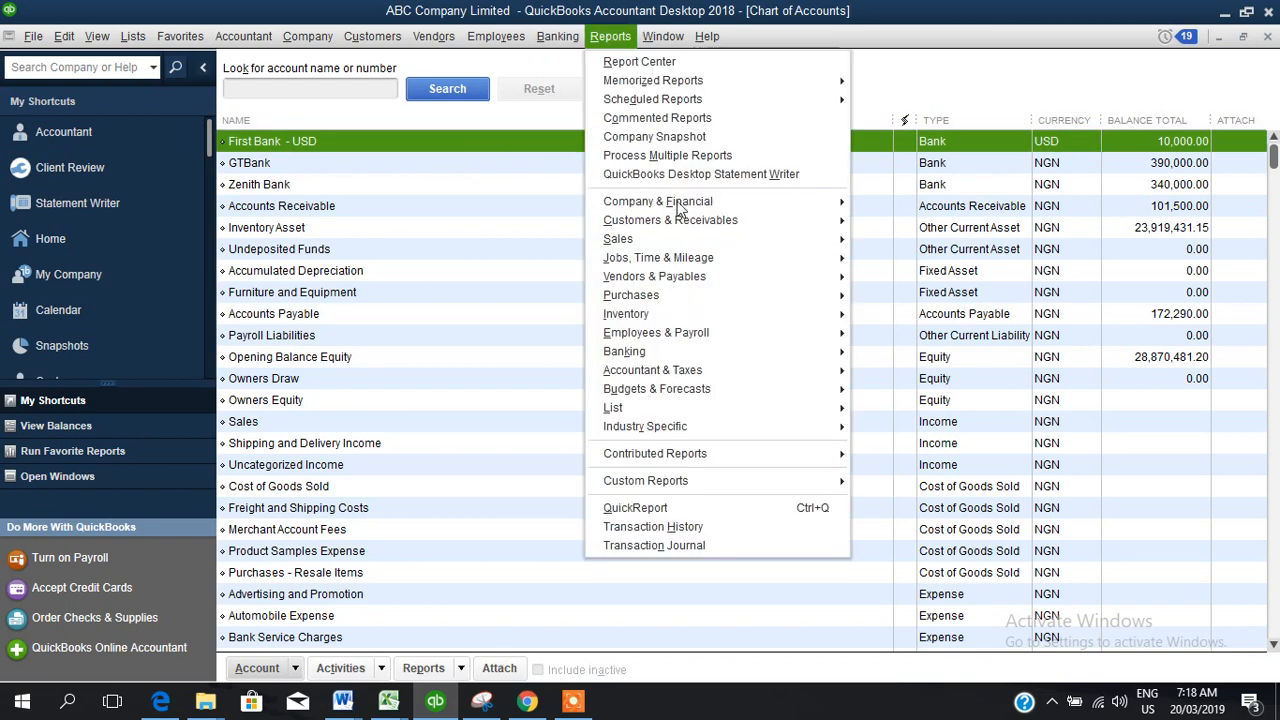
{"action": "mouse_move", "coordinate": [692, 205]}
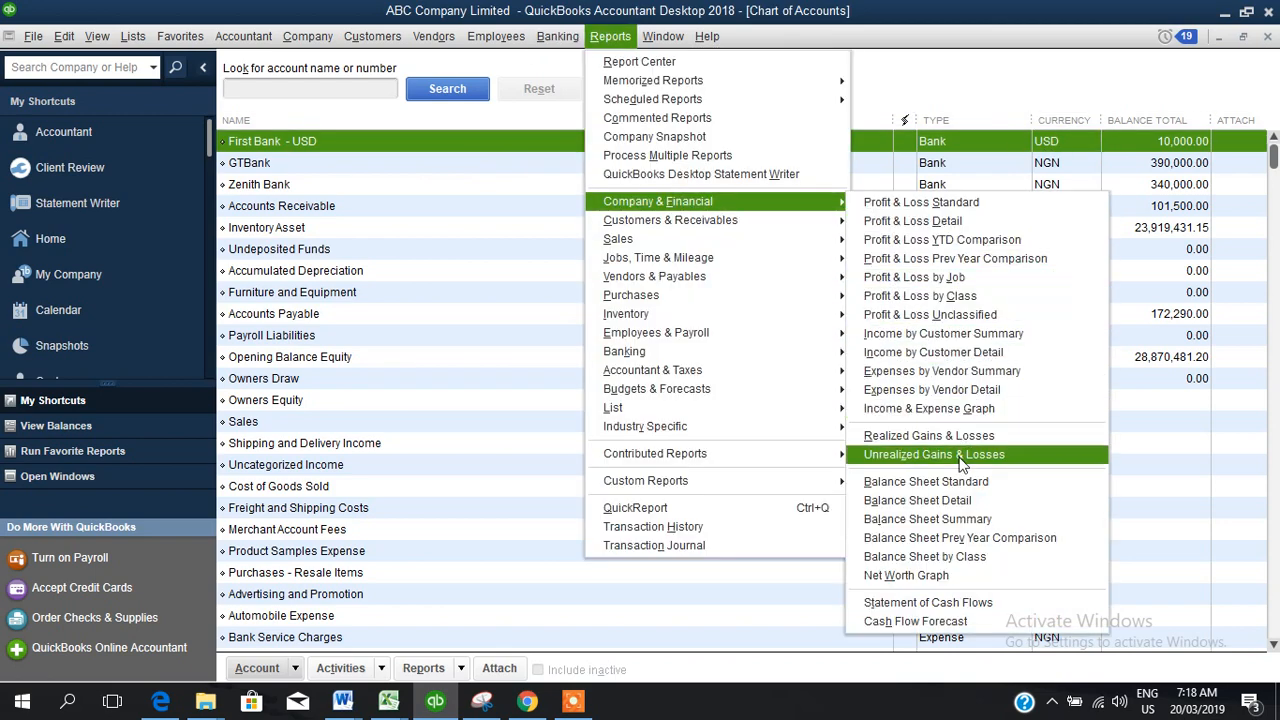
{"action": "left_click", "coordinate": [958, 488]}
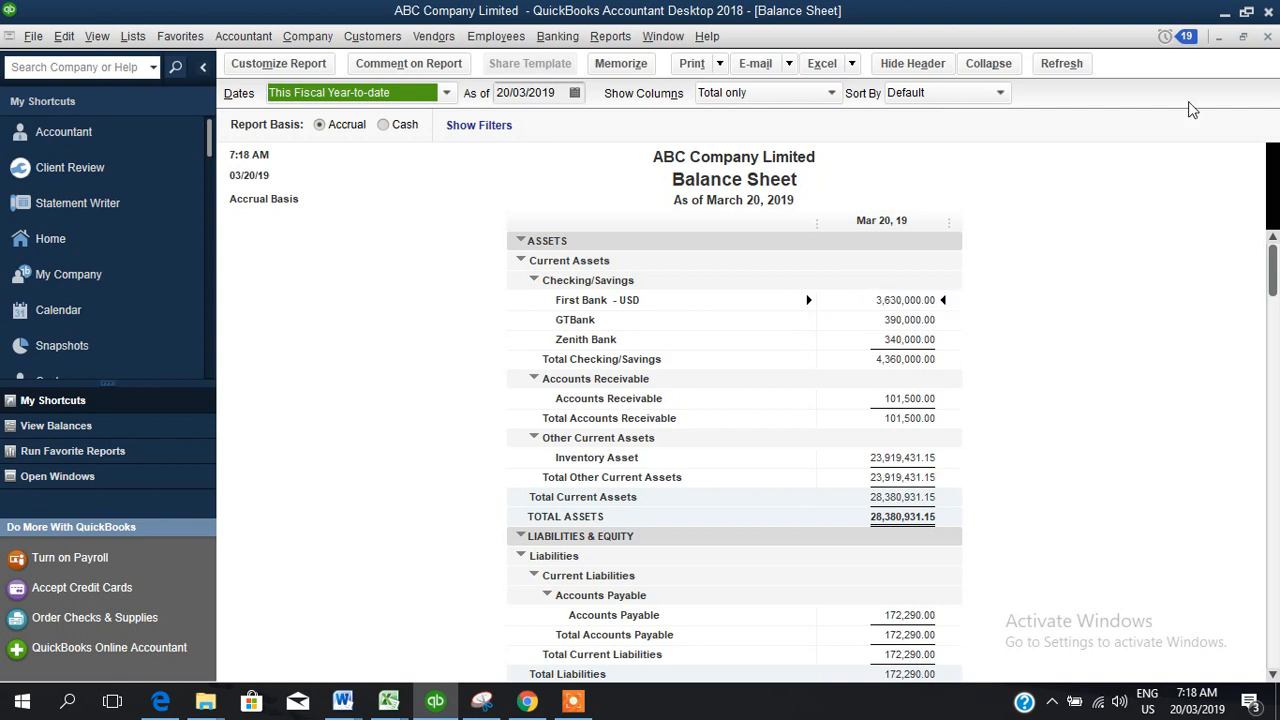
{"action": "left_click", "coordinate": [1268, 37]}
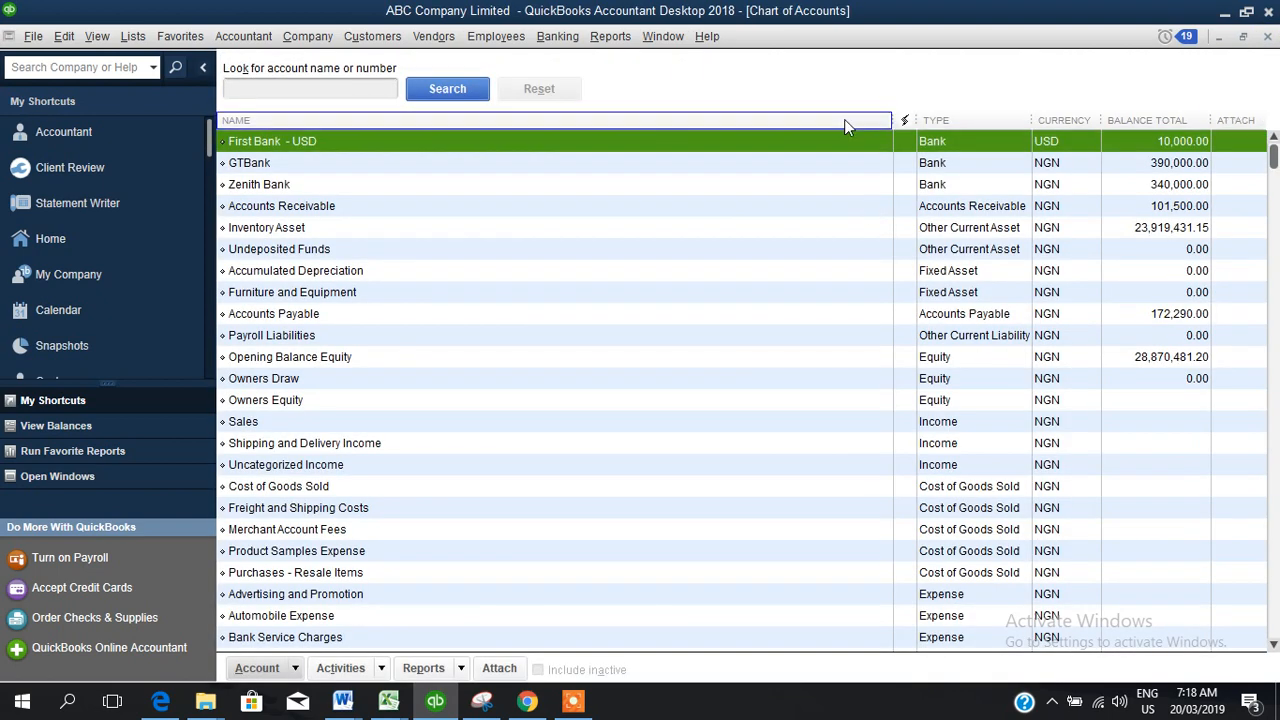
Step: Start another new account of type Bank from the chart of accounts
{"action": "left_click", "coordinate": [276, 668]}
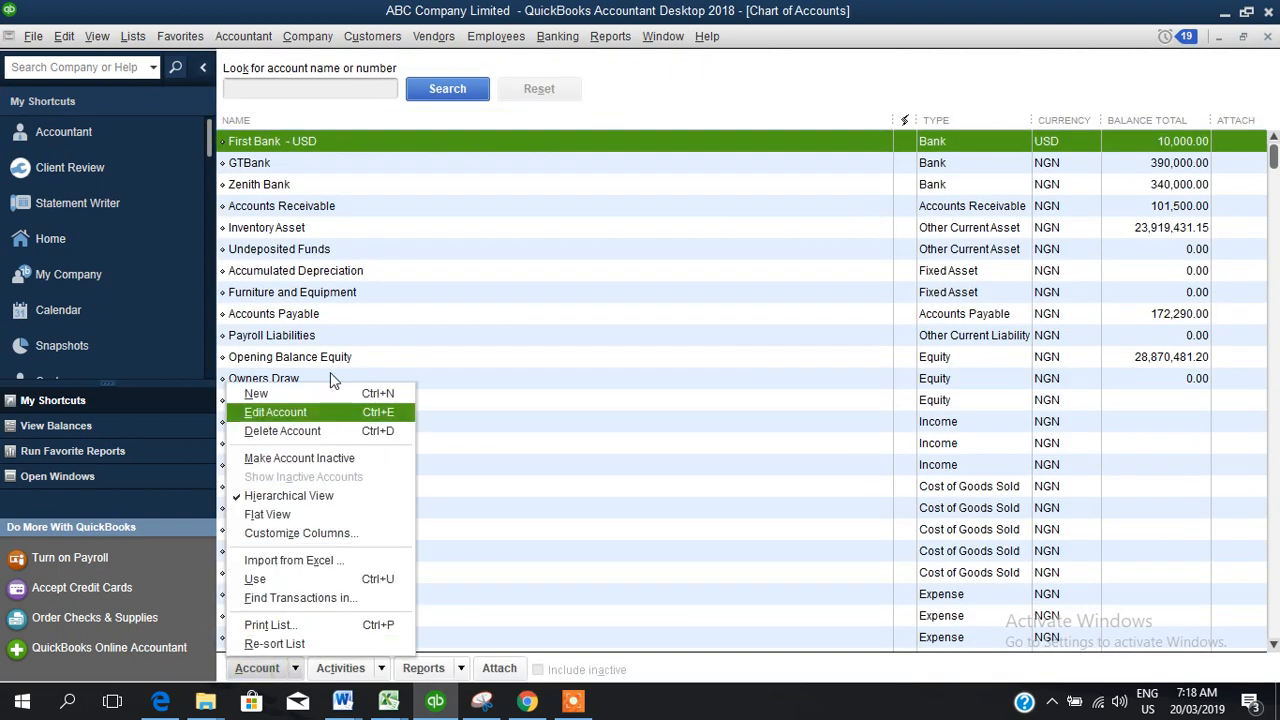
{"action": "left_click", "coordinate": [310, 395]}
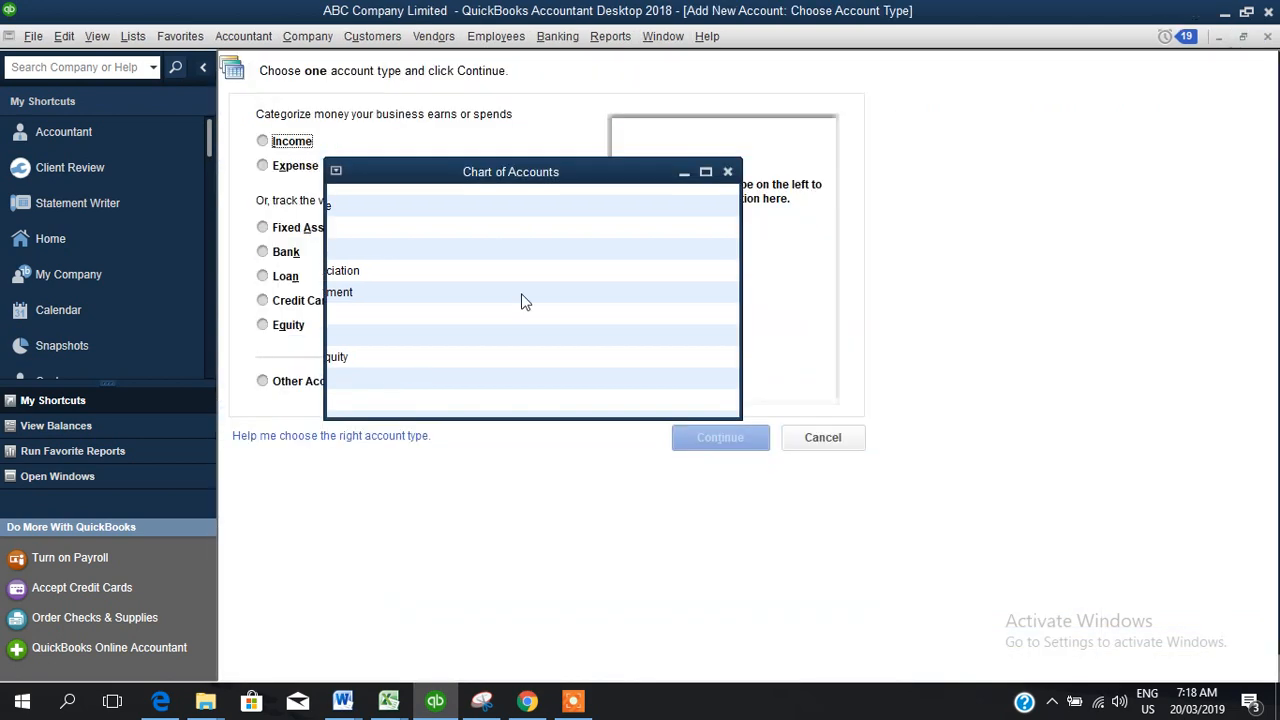
{"action": "left_click", "coordinate": [264, 251]}
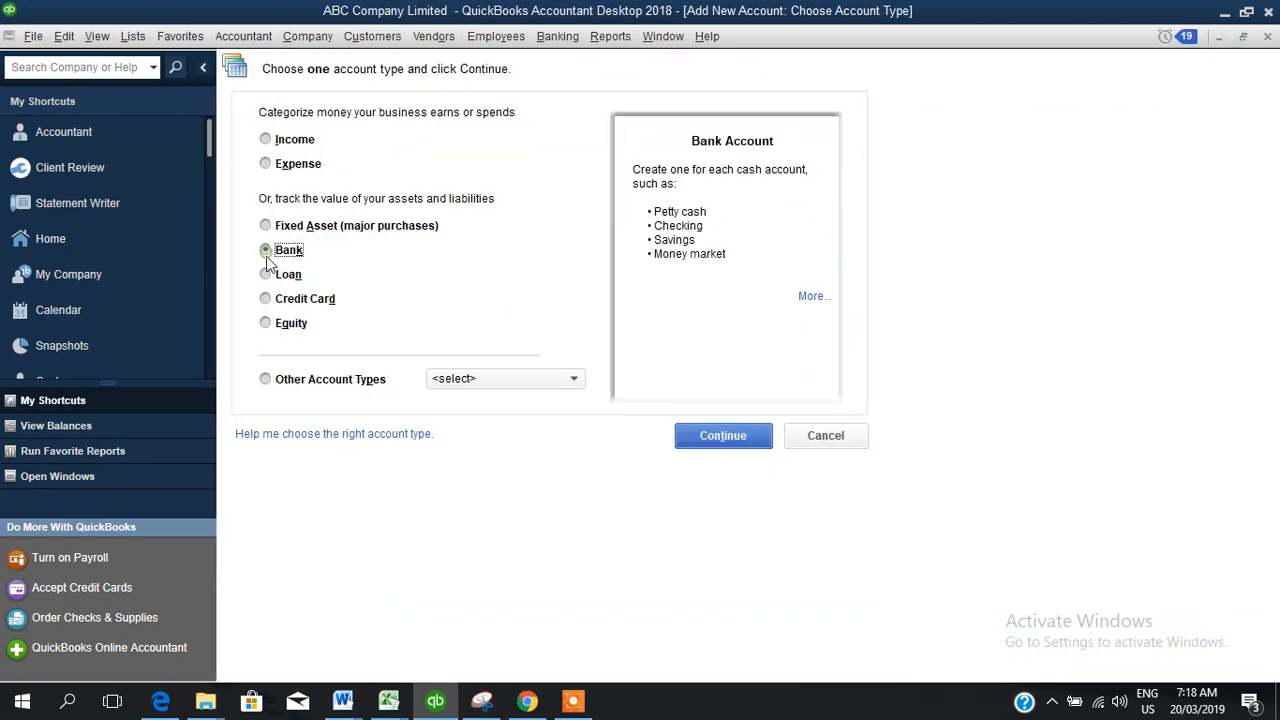
{"action": "left_click", "coordinate": [722, 436]}
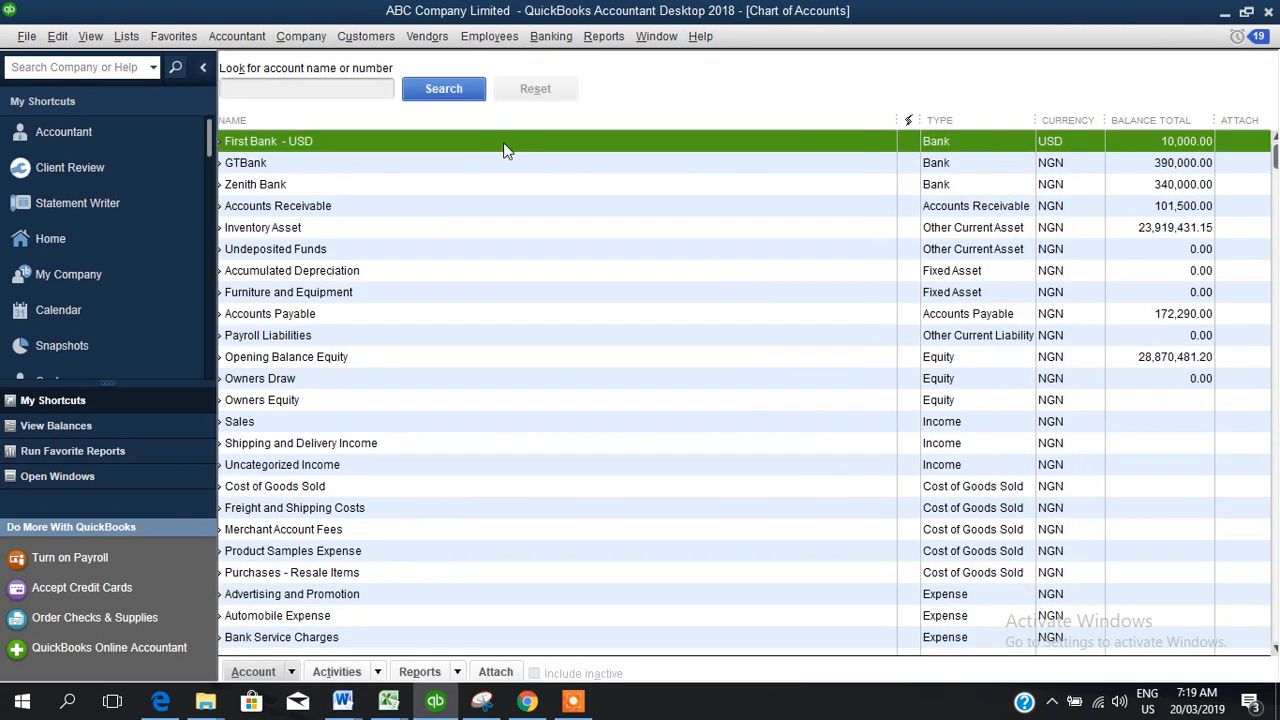
Step: Name the new bank account Access Bank - EURO and set its currency to Euro
{"action": "type", "text": "A"}
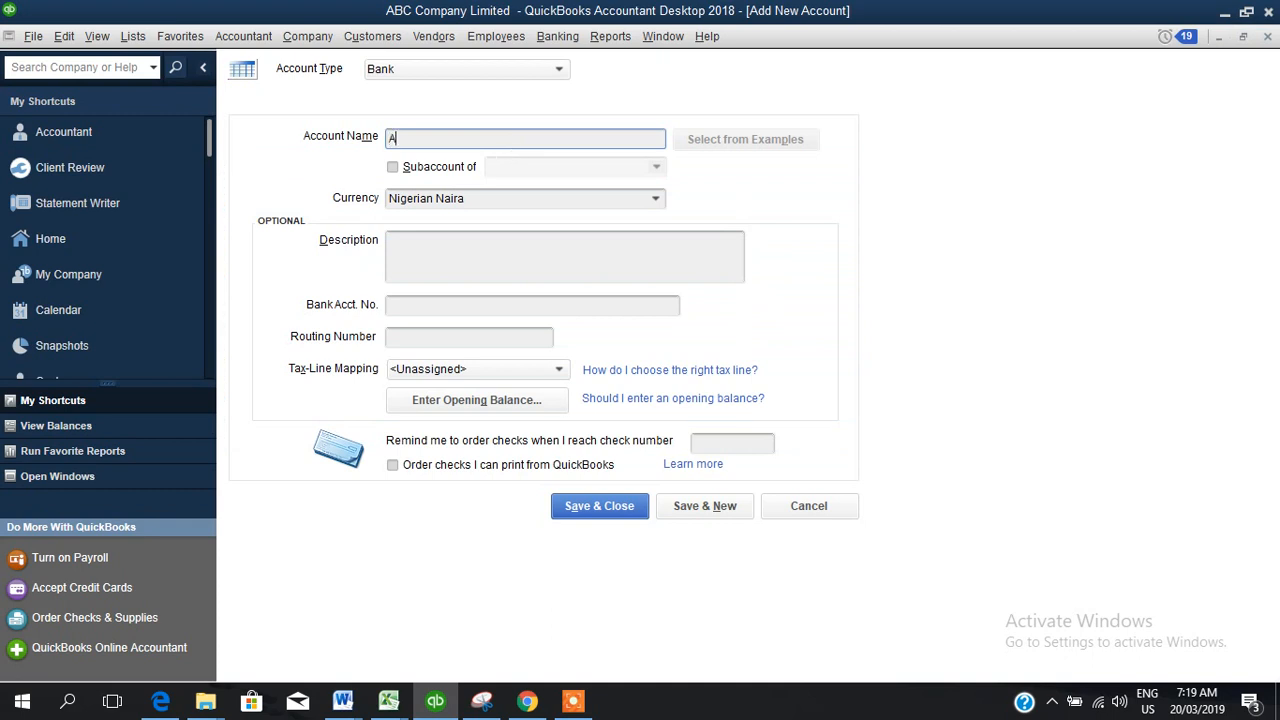
{"action": "type", "text": "ccessBank"}
{"action": "type", "text": " - U"}
{"action": "type", "text": "EURo"}
{"action": "key", "text": "BackSpace"}
{"action": "type", "text": "O"}
{"action": "left_click", "coordinate": [657, 198]}
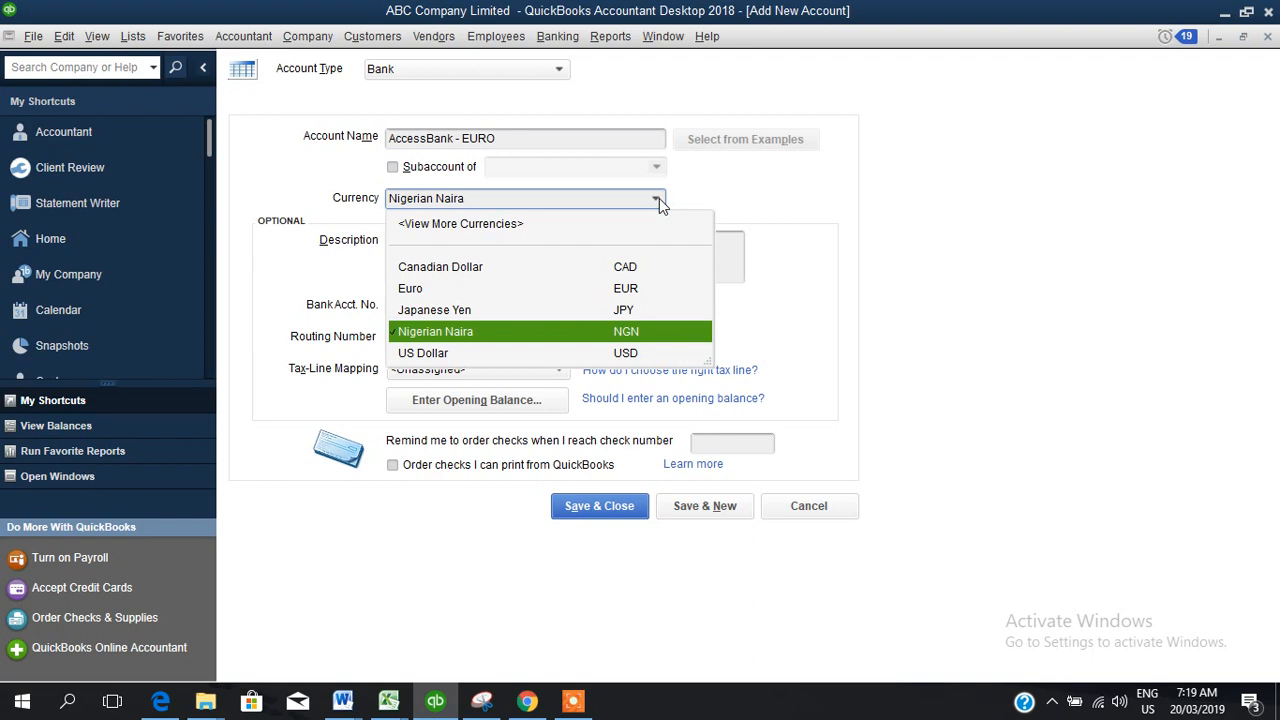
{"action": "left_click", "coordinate": [448, 289]}
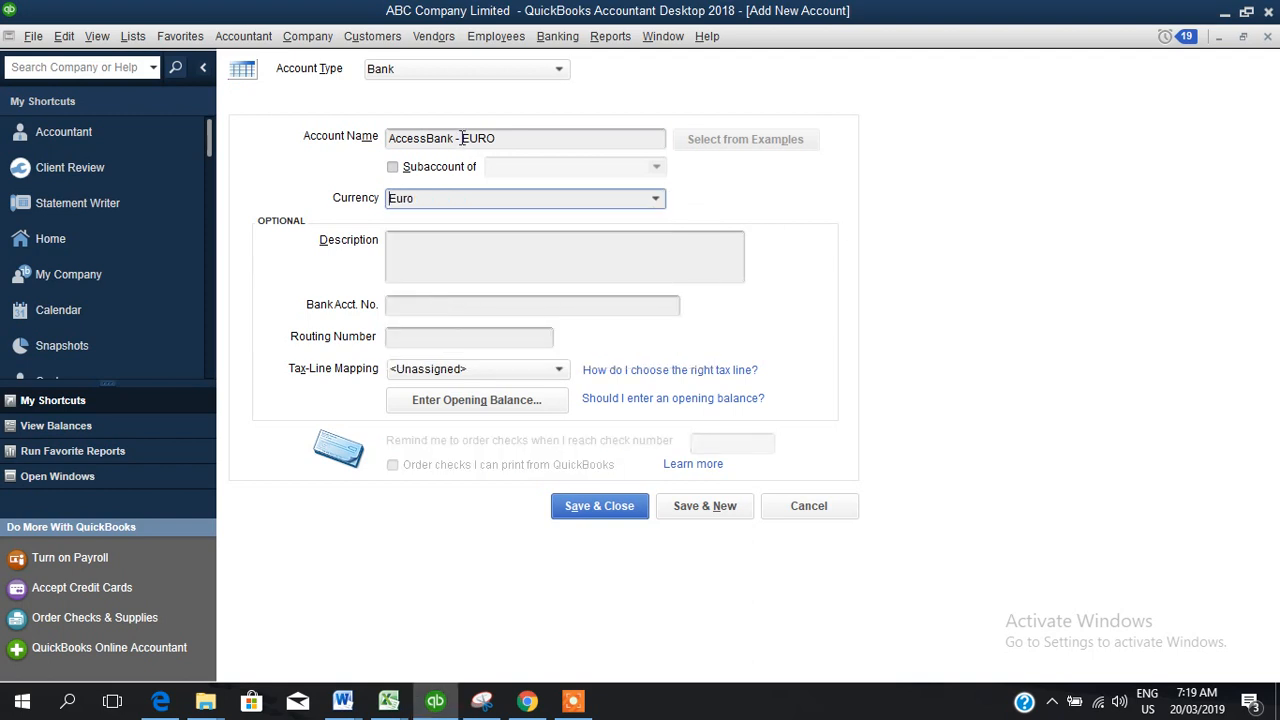
{"action": "left_click", "coordinate": [428, 138]}
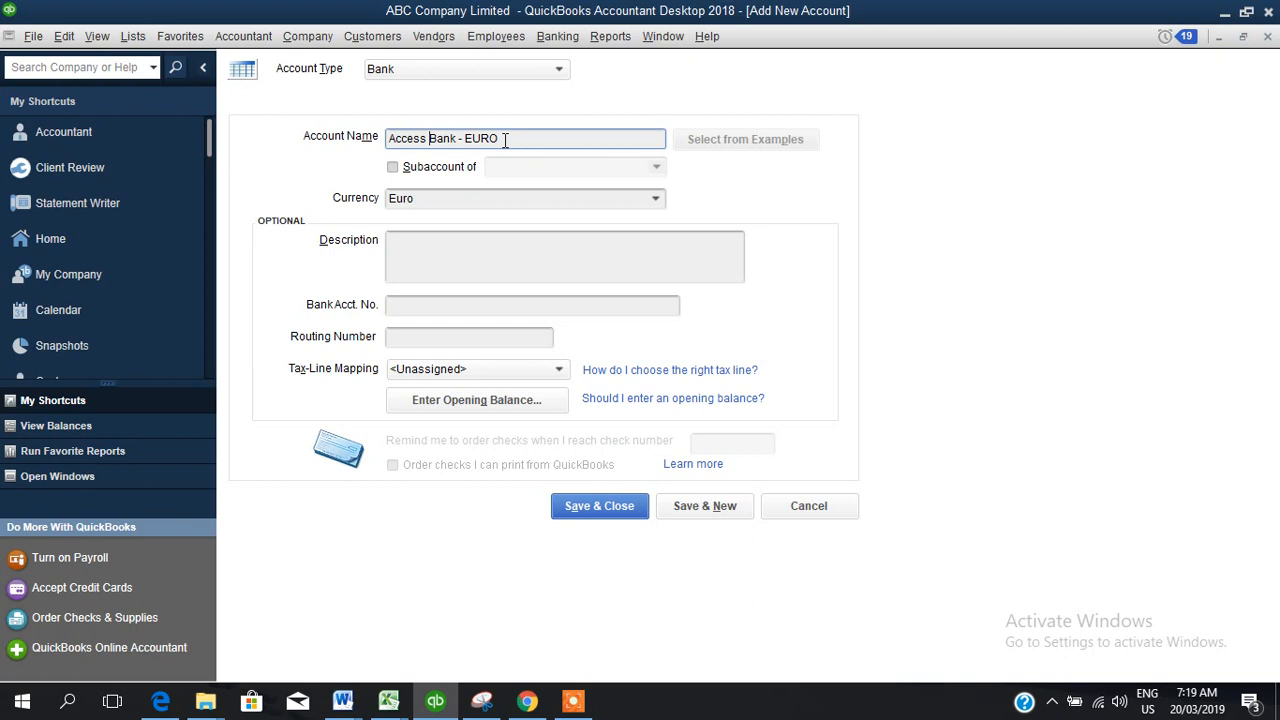
Step: Enter an opening balance of 12,000.00 EUR dated 20/03/2019 at an exchange rate of 403 and save the account
{"action": "left_click", "coordinate": [452, 400]}
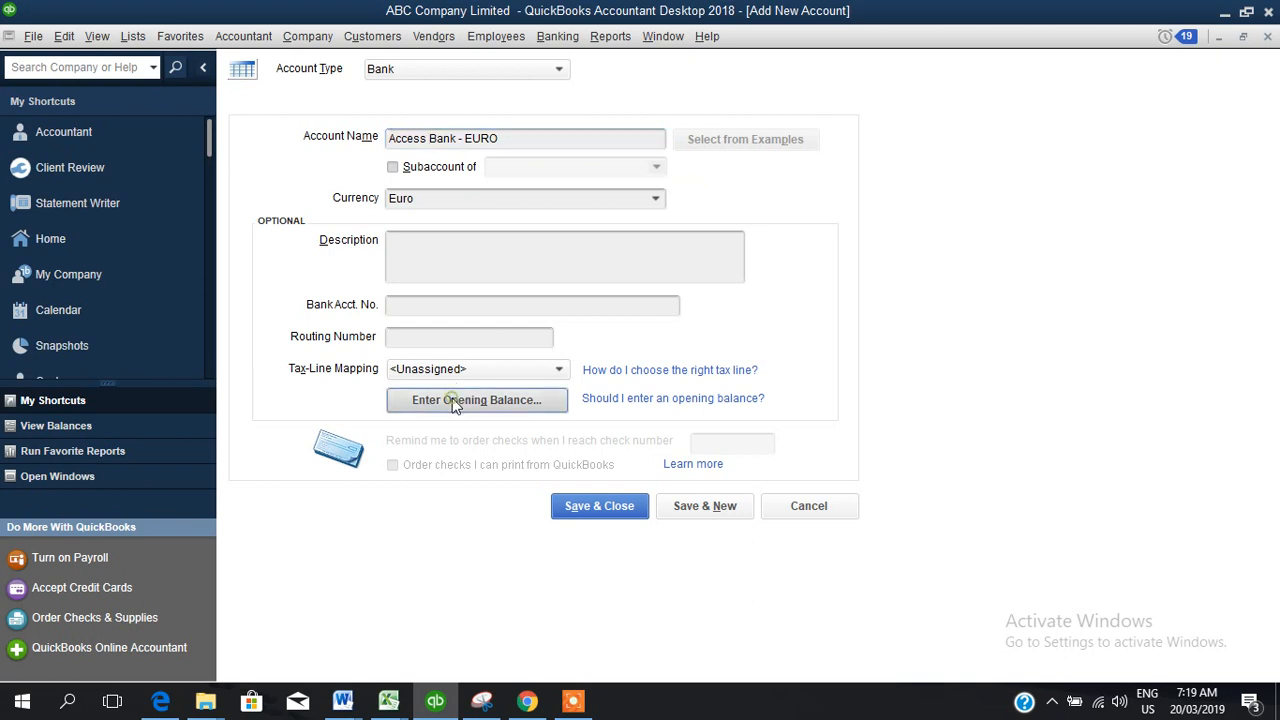
{"action": "type", "text": "12000"}
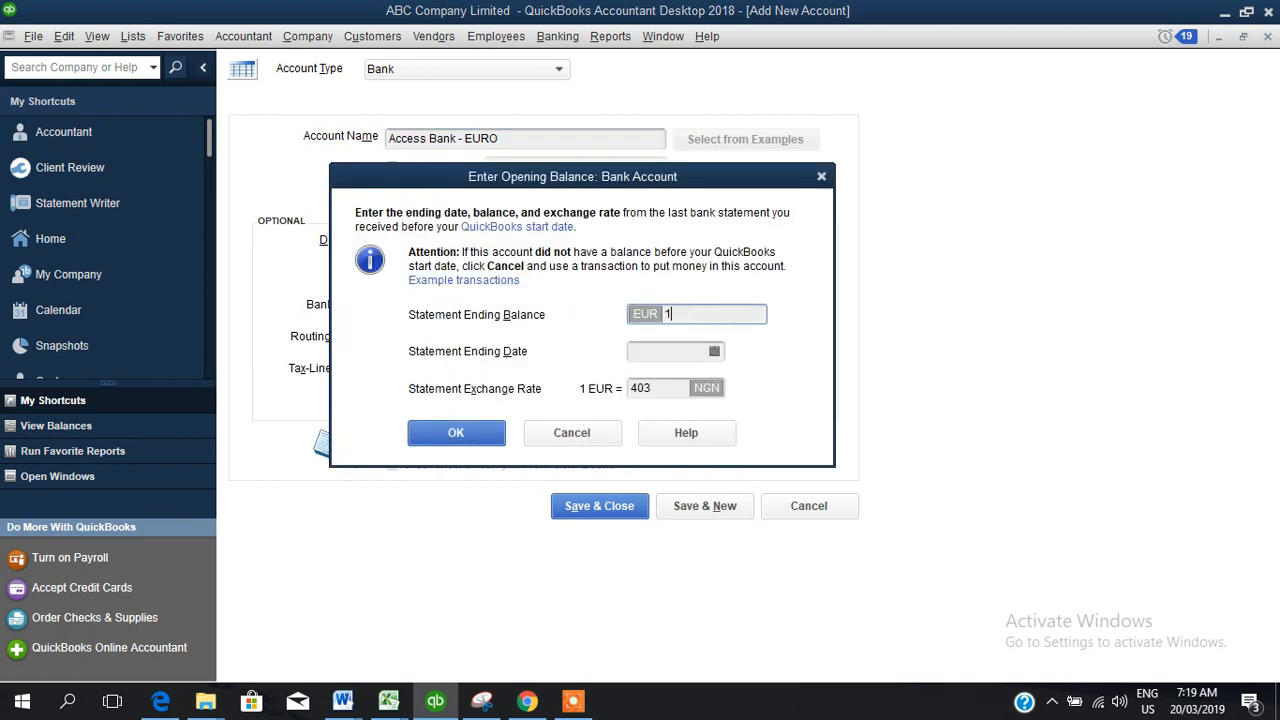
{"action": "left_click", "coordinate": [714, 351]}
{"action": "left_click", "coordinate": [715, 503]}
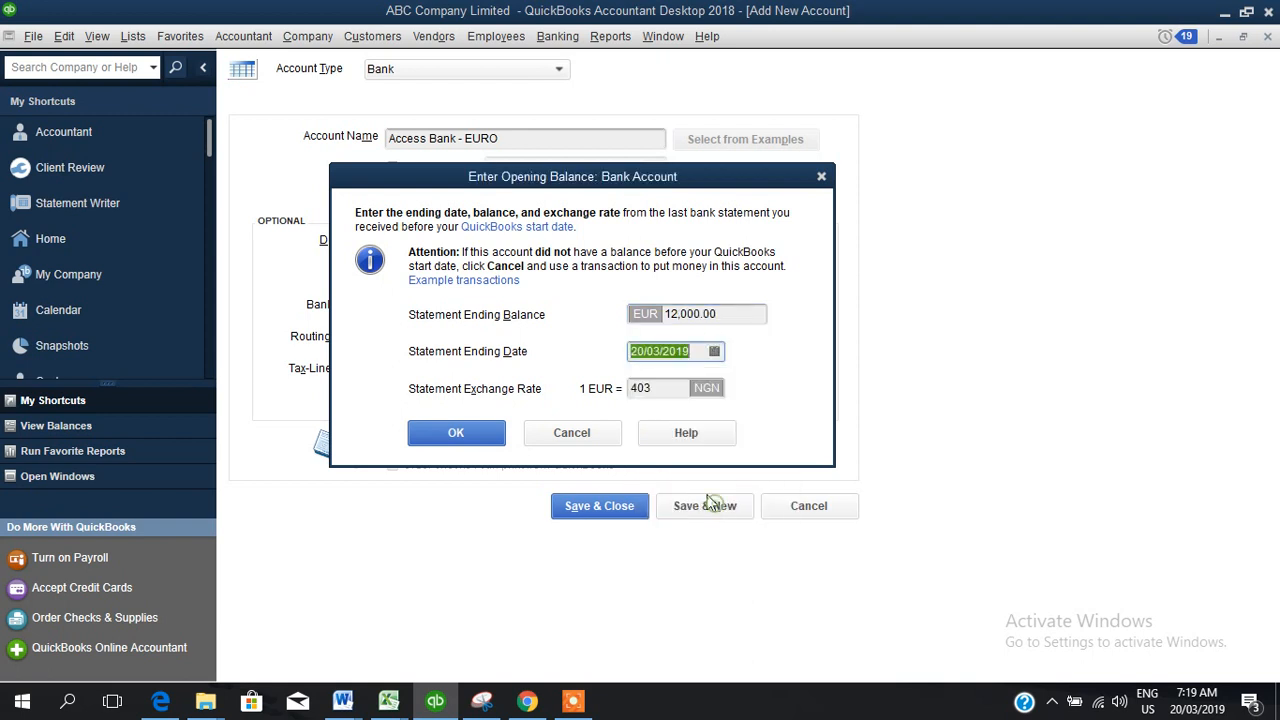
{"action": "double_click", "coordinate": [663, 387]}
{"action": "type", "text": "403"}
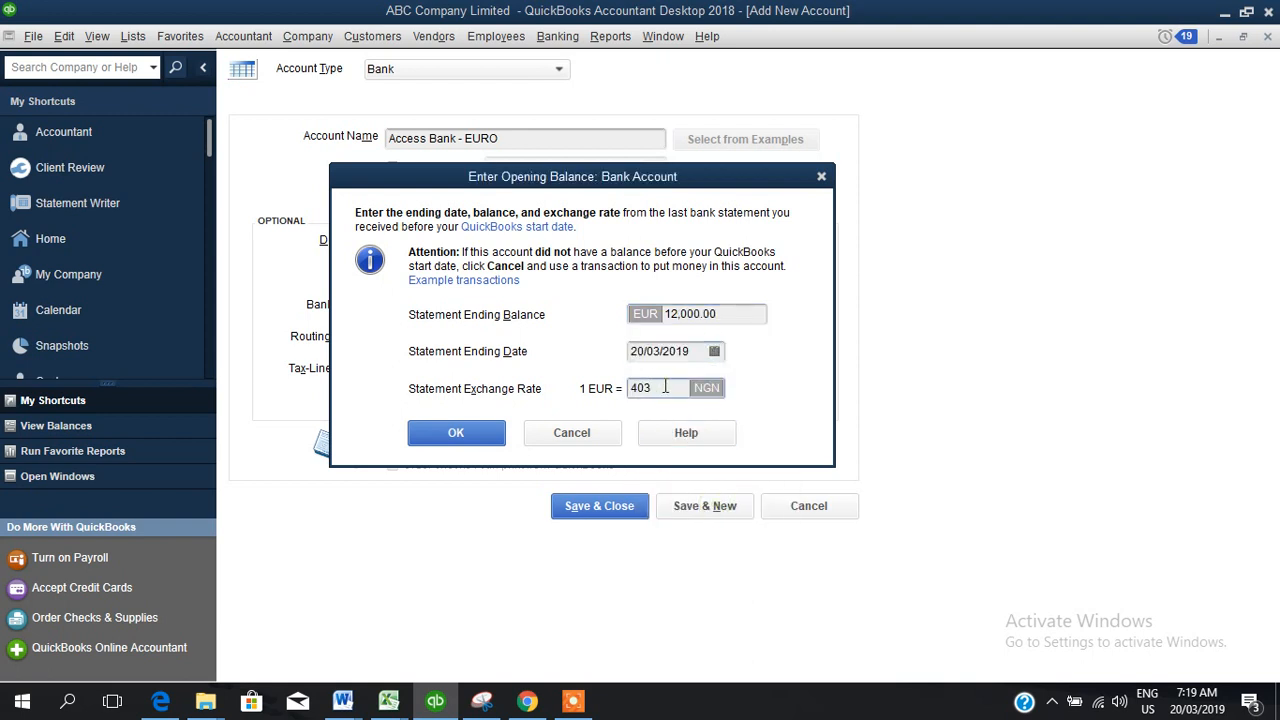
{"action": "left_click", "coordinate": [486, 433]}
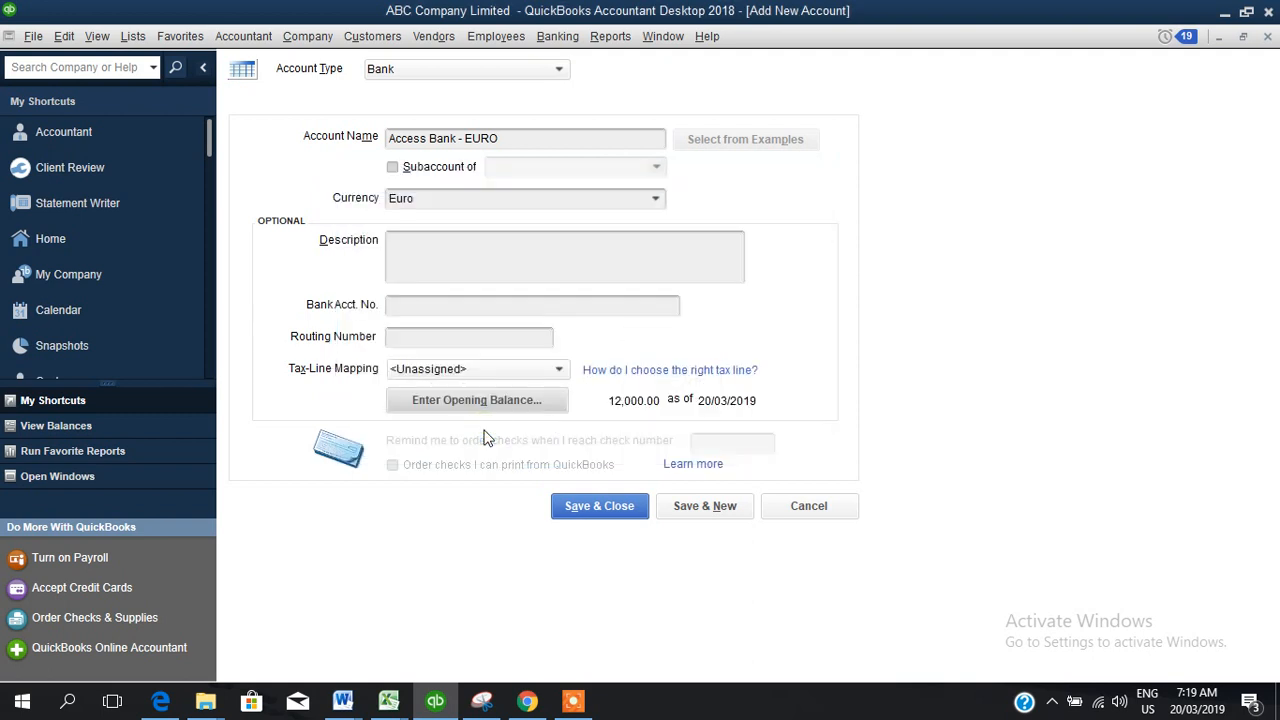
{"action": "left_click", "coordinate": [628, 509]}
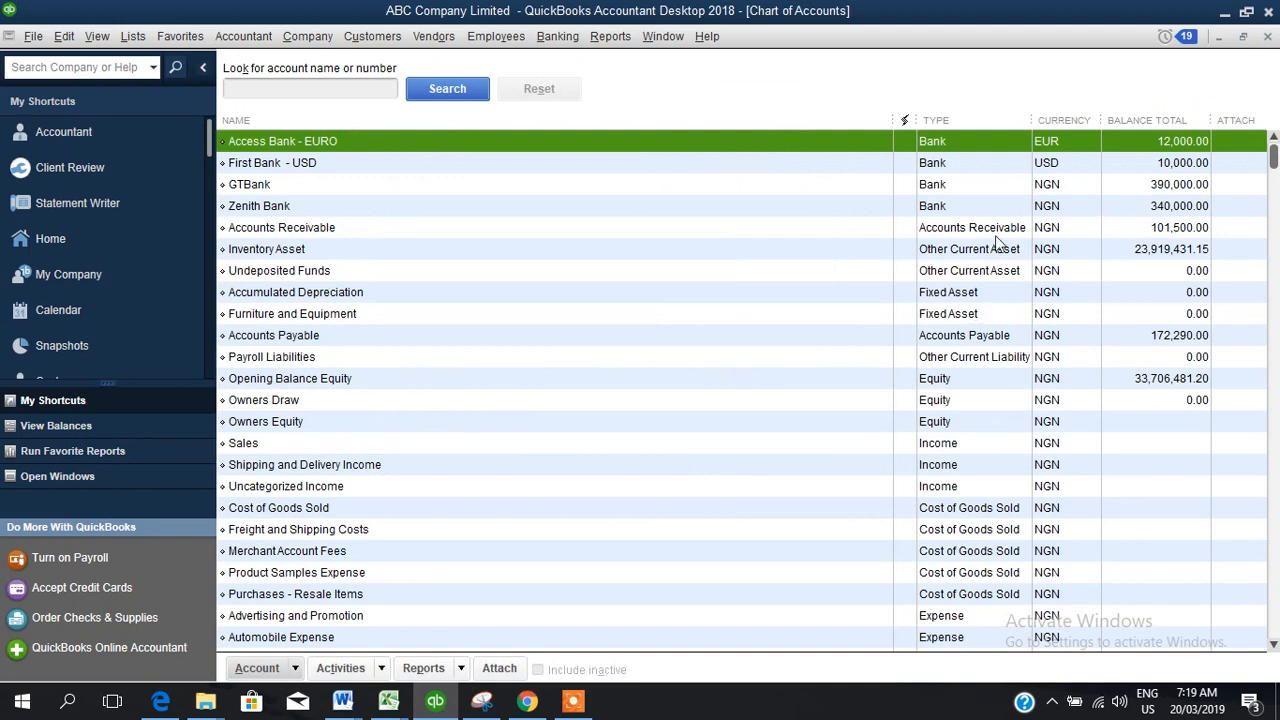
Step: Check the Access Bank - EURO and First Bank - USD balances in the Balance Sheet Standard report and close it
{"action": "left_click", "coordinate": [610, 36]}
{"action": "mouse_move", "coordinate": [690, 201]}
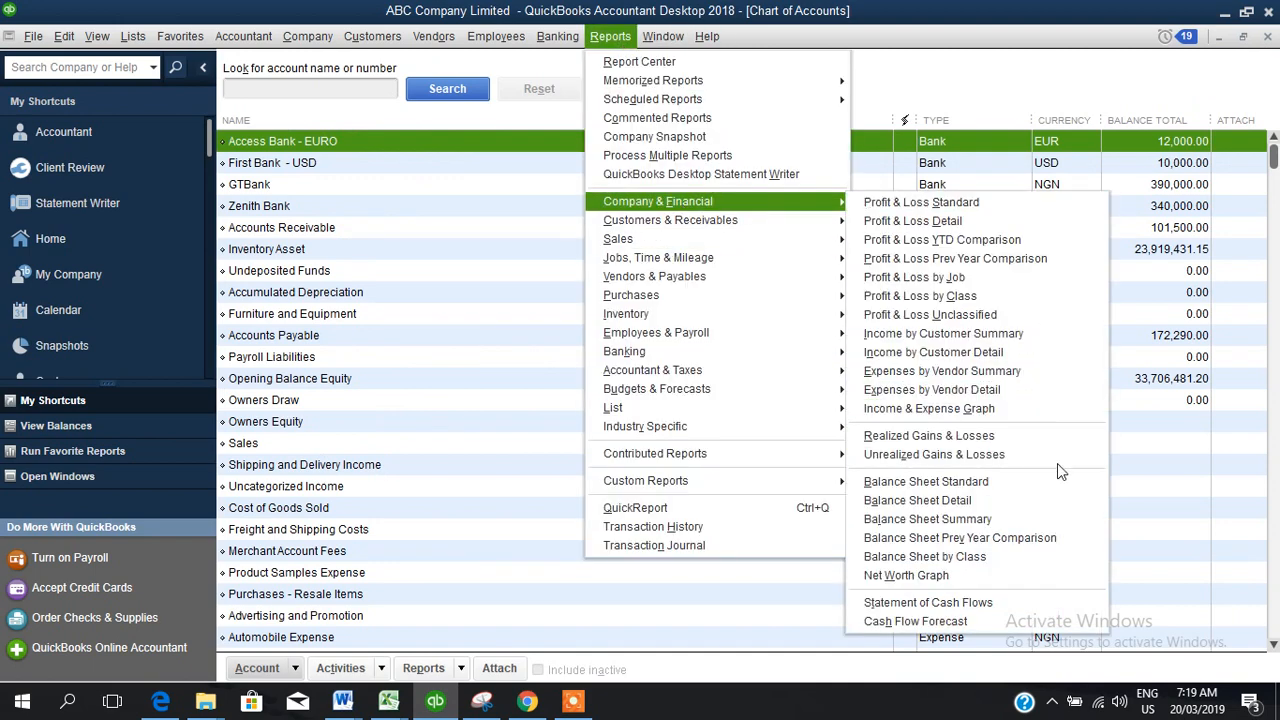
{"action": "left_click", "coordinate": [990, 481]}
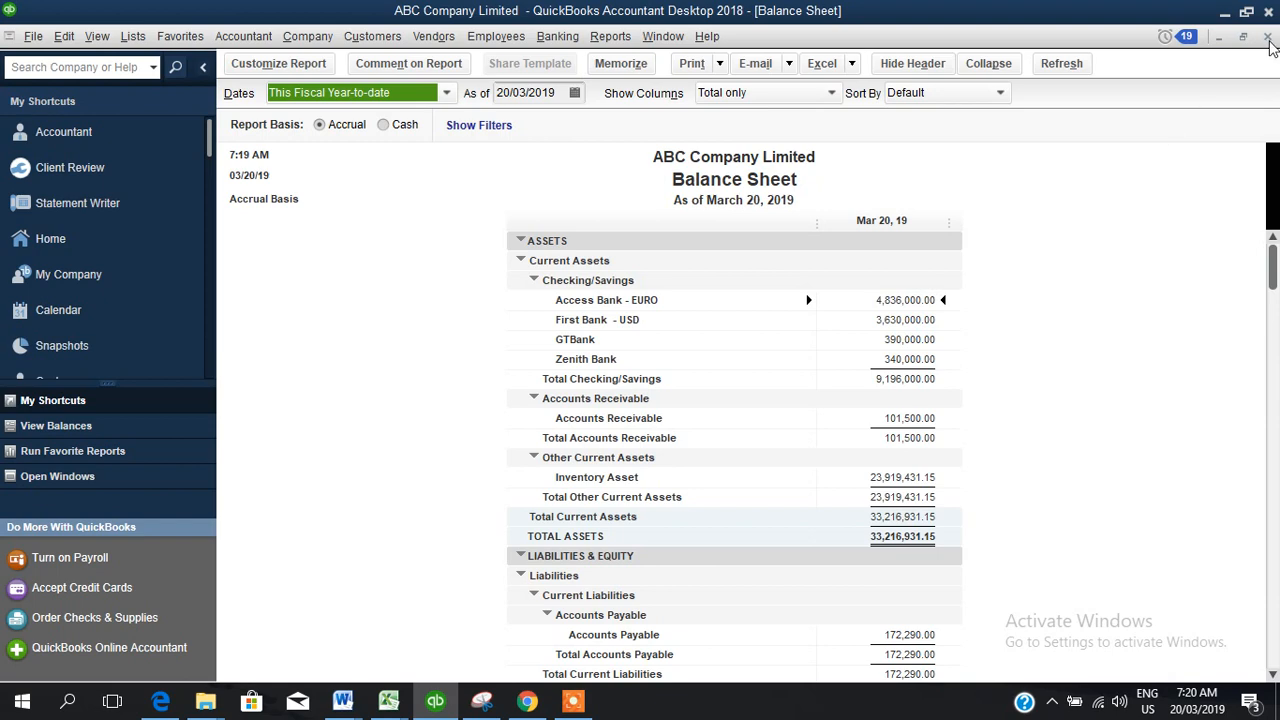
{"action": "left_click", "coordinate": [1268, 40]}
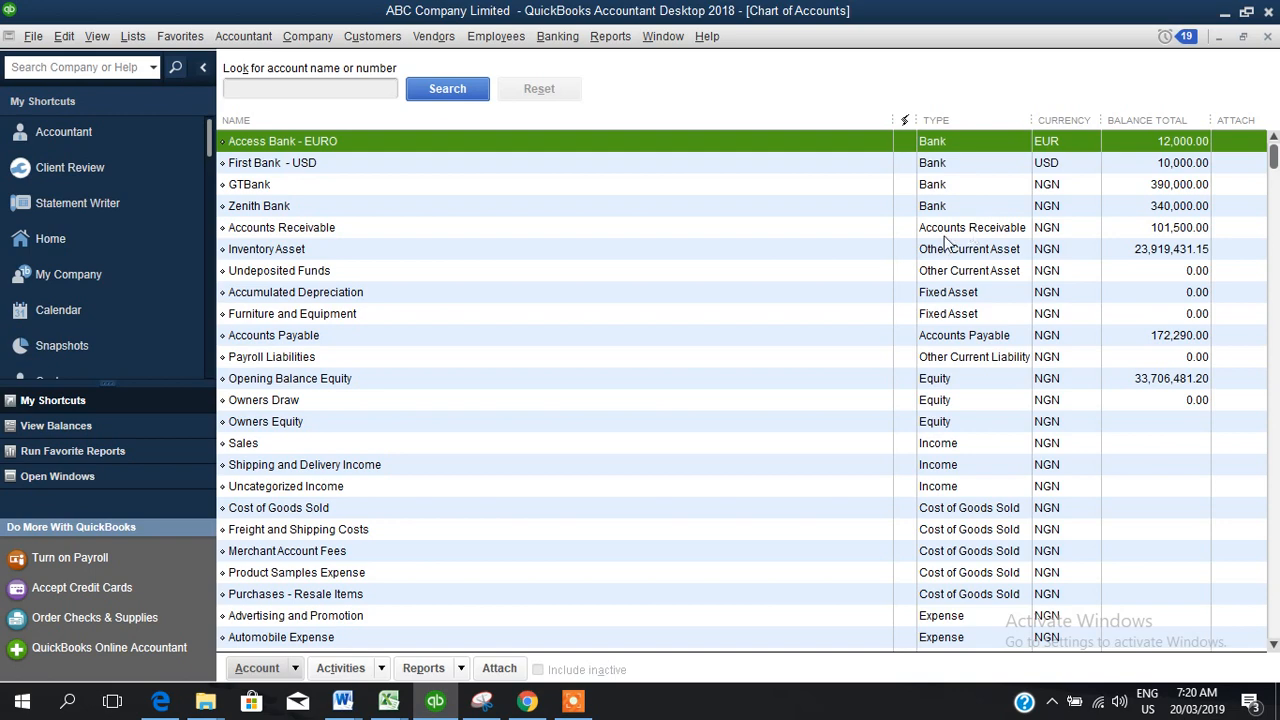
Step: Go to the home page, open the Customer Center and start a new customer
{"action": "left_click", "coordinate": [87, 238]}
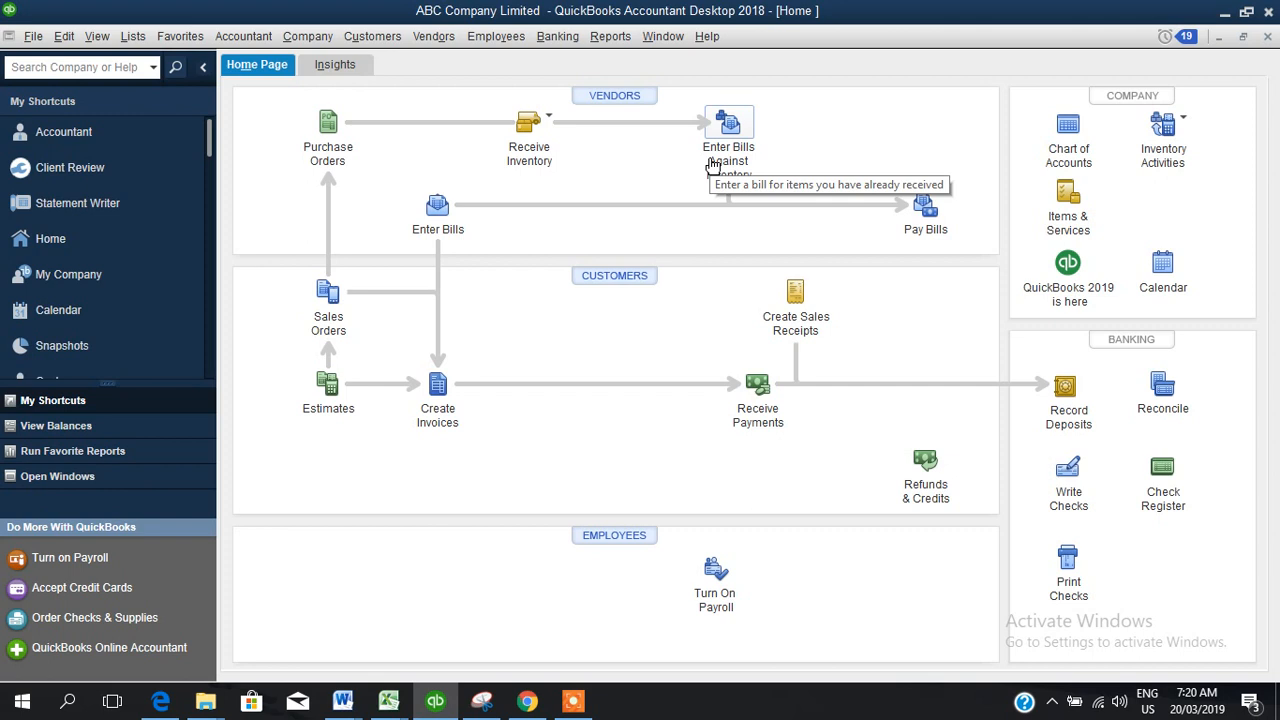
{"action": "left_click", "coordinate": [614, 276]}
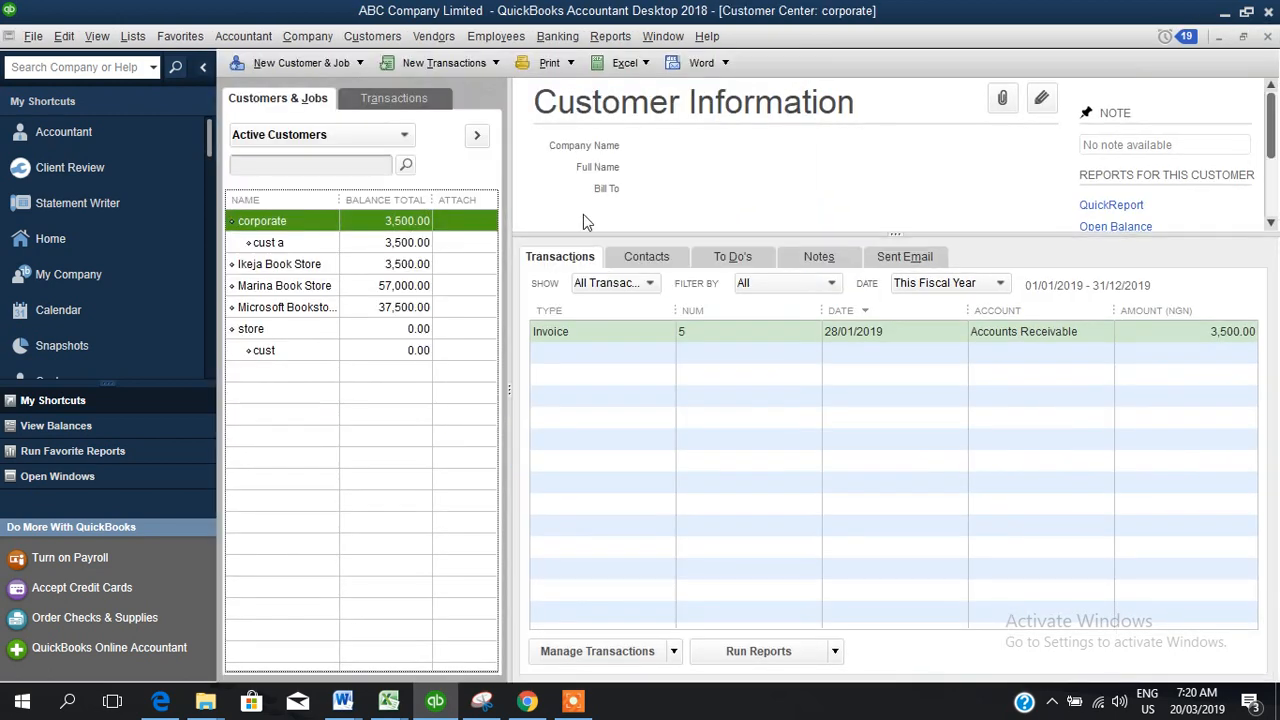
{"action": "left_click", "coordinate": [293, 66]}
{"action": "left_click", "coordinate": [286, 87]}
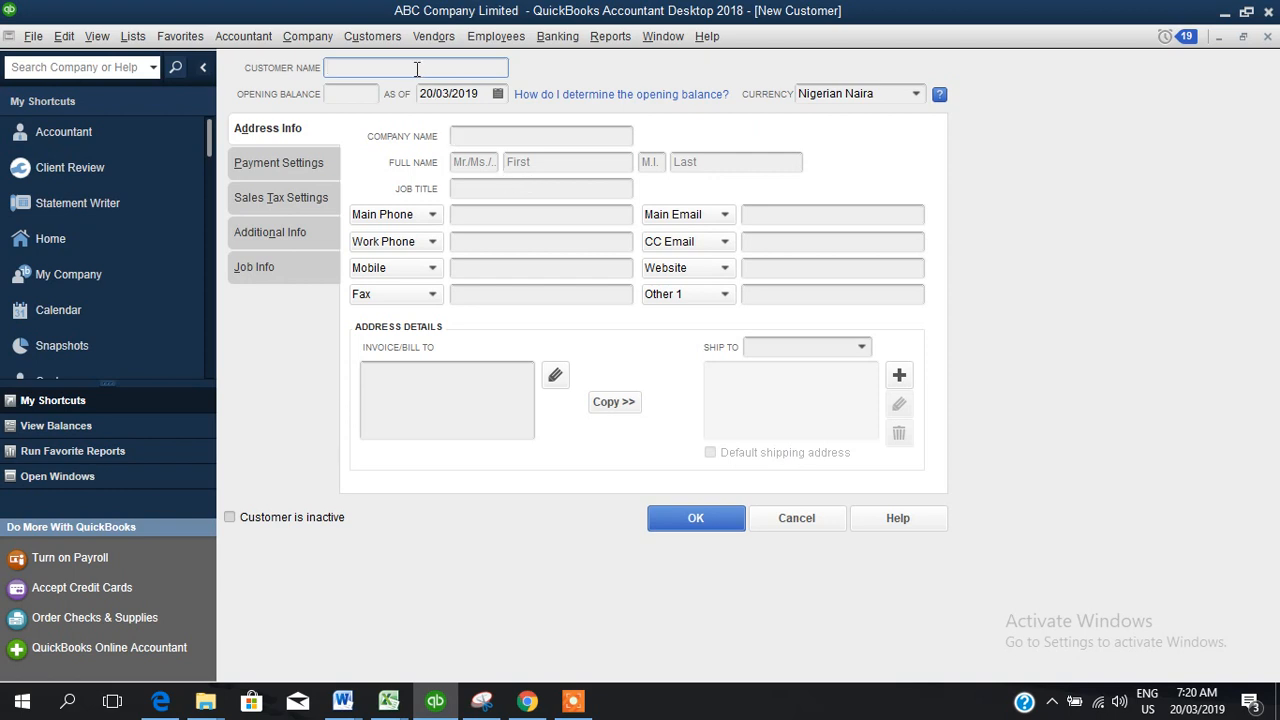
Step: Name the new customer ABZ Tech, set its currency to US Dollar and save the customer
{"action": "type", "text": "ABZ Tech"}
{"action": "left_click", "coordinate": [917, 95]}
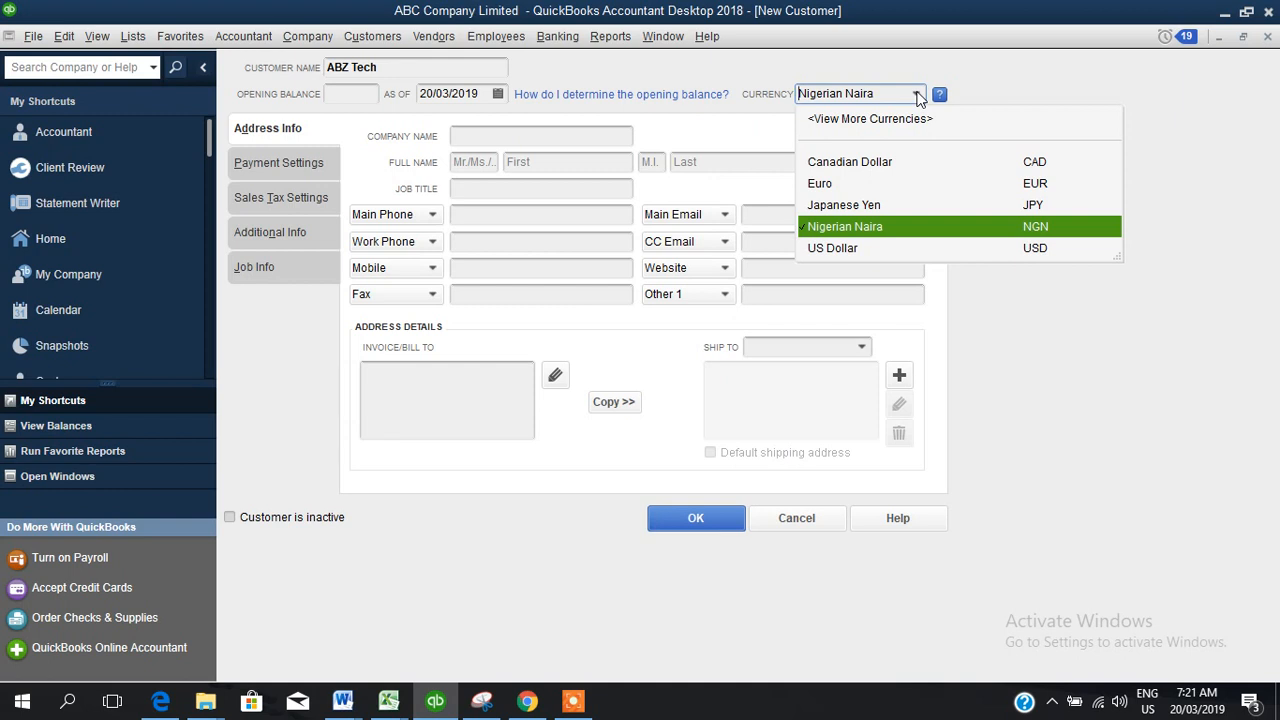
{"action": "left_click", "coordinate": [868, 247]}
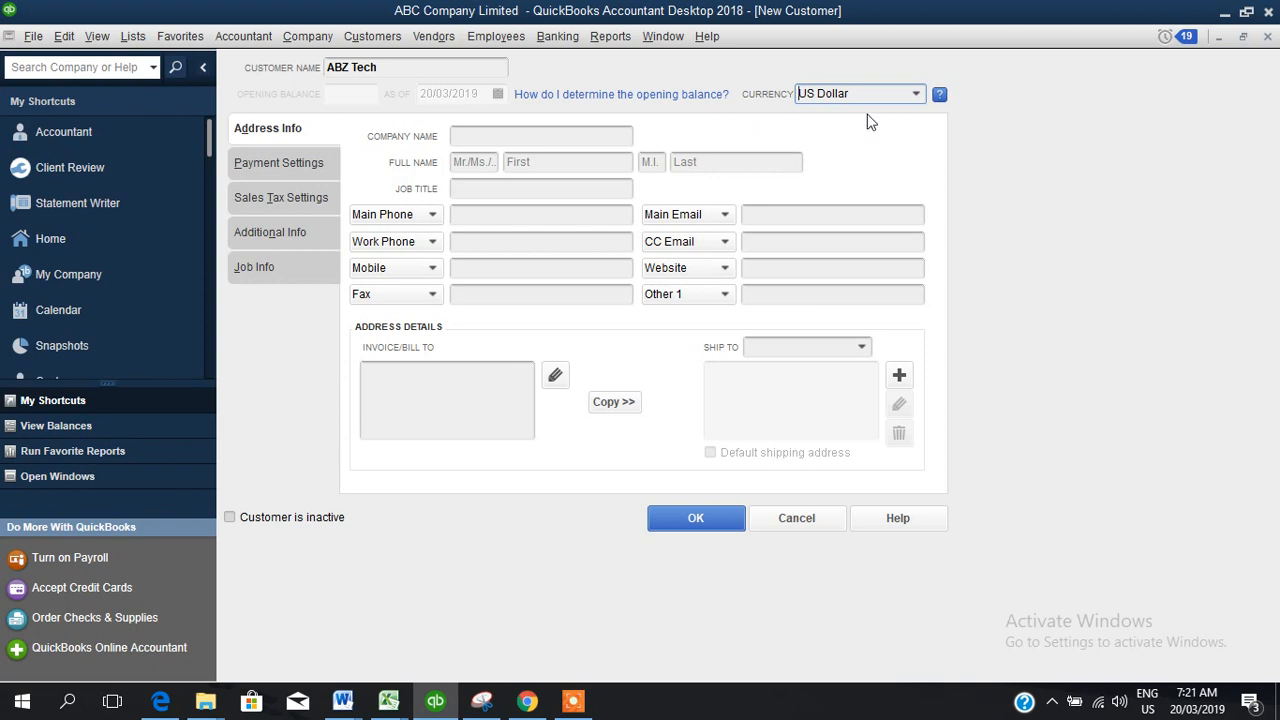
{"action": "left_click", "coordinate": [703, 517]}
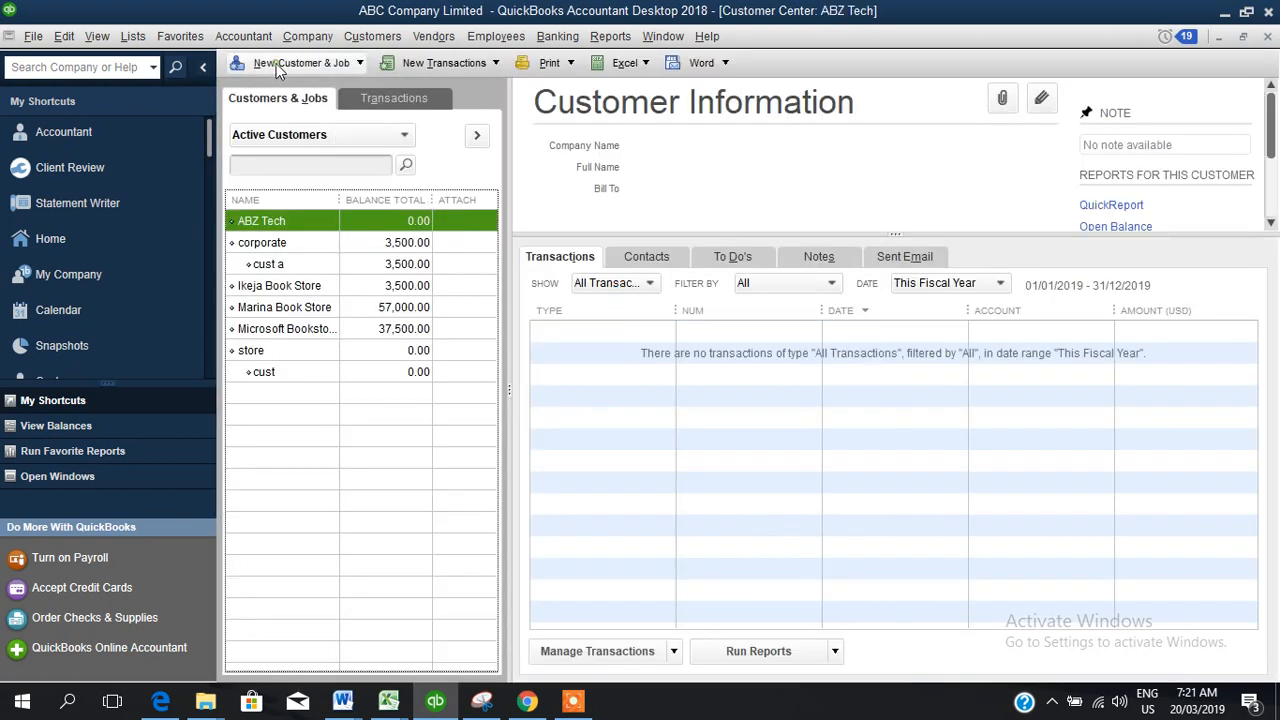
Step: Go to the home page, open the Vendor Center and start a new vendor
{"action": "left_click", "coordinate": [276, 63]}
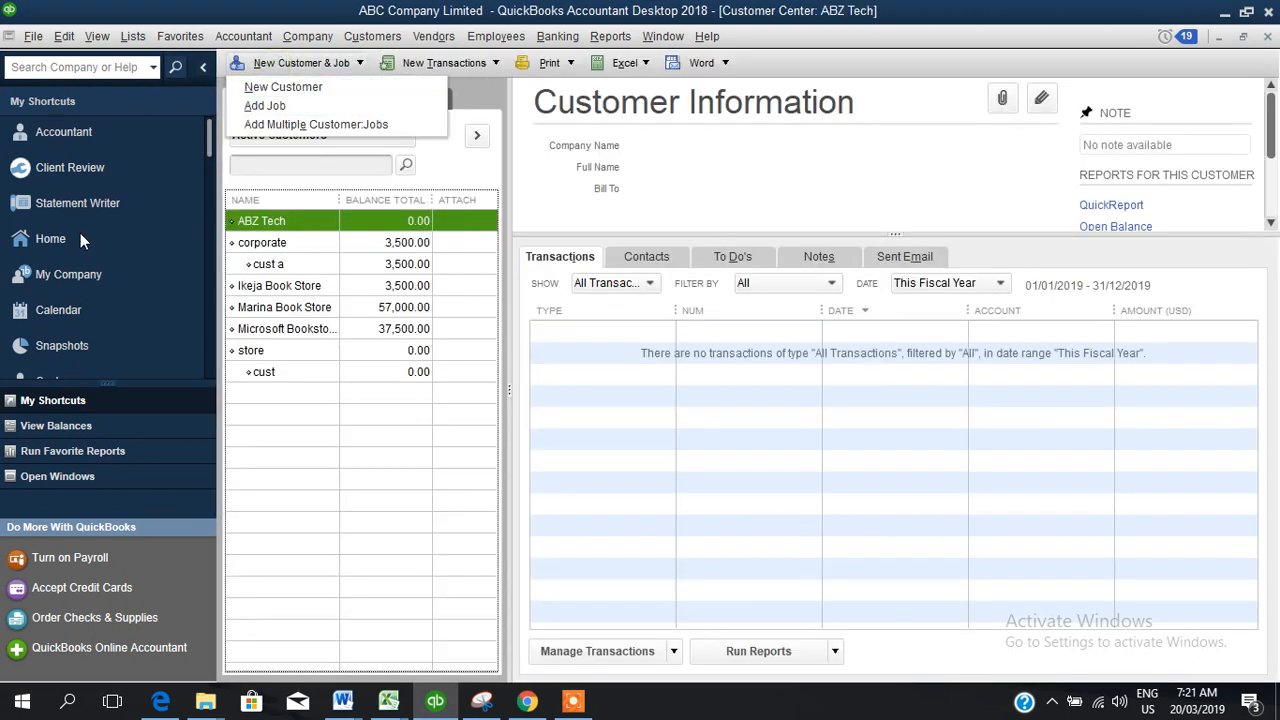
{"action": "left_click", "coordinate": [50, 238]}
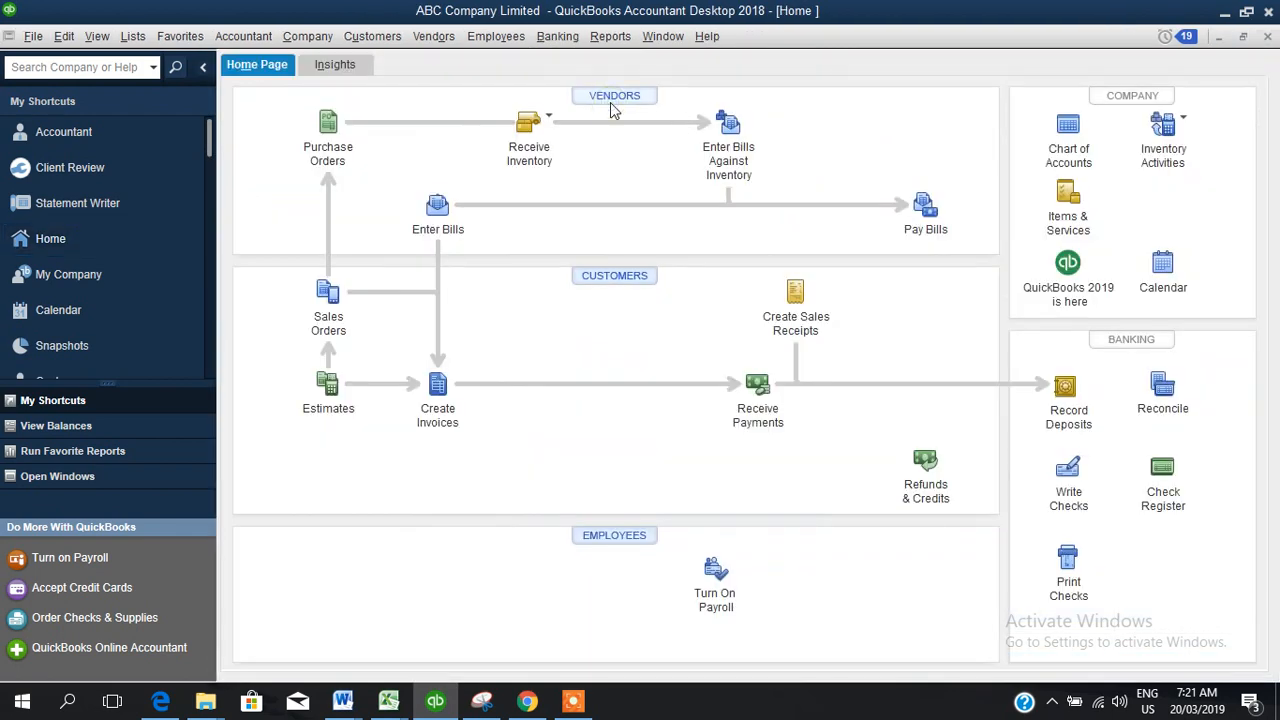
{"action": "left_click", "coordinate": [612, 100]}
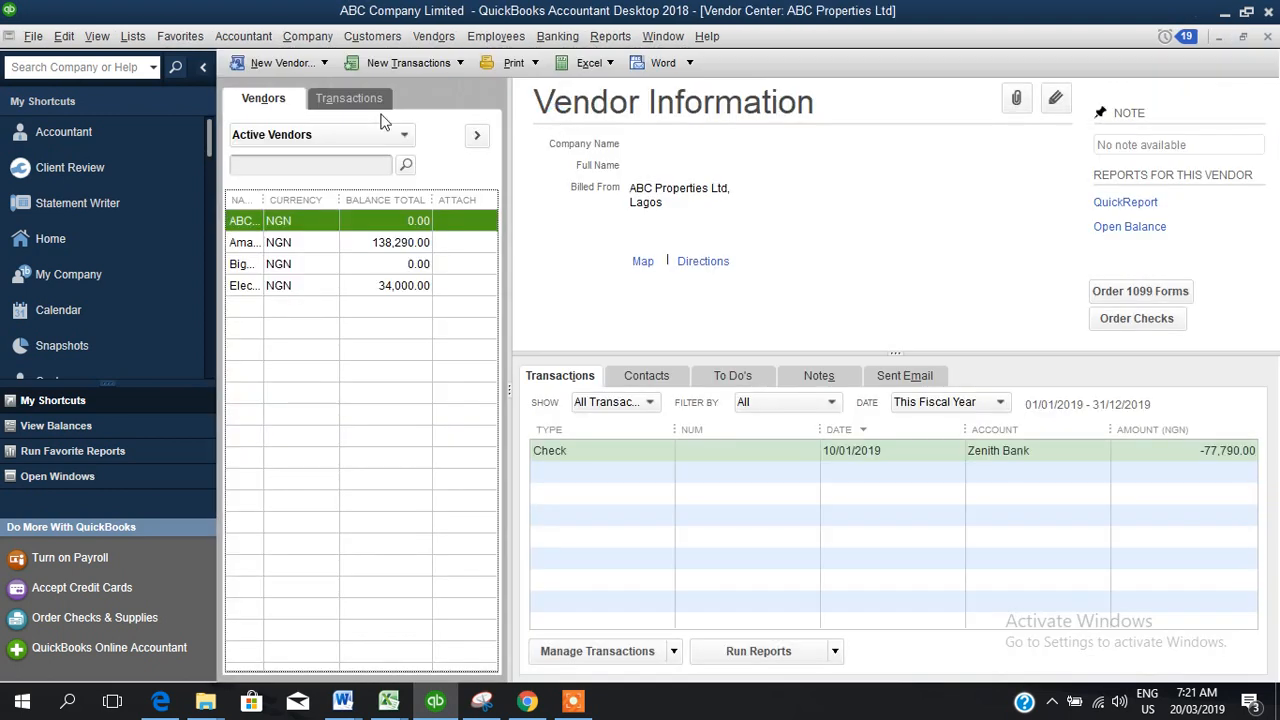
{"action": "left_click", "coordinate": [285, 62]}
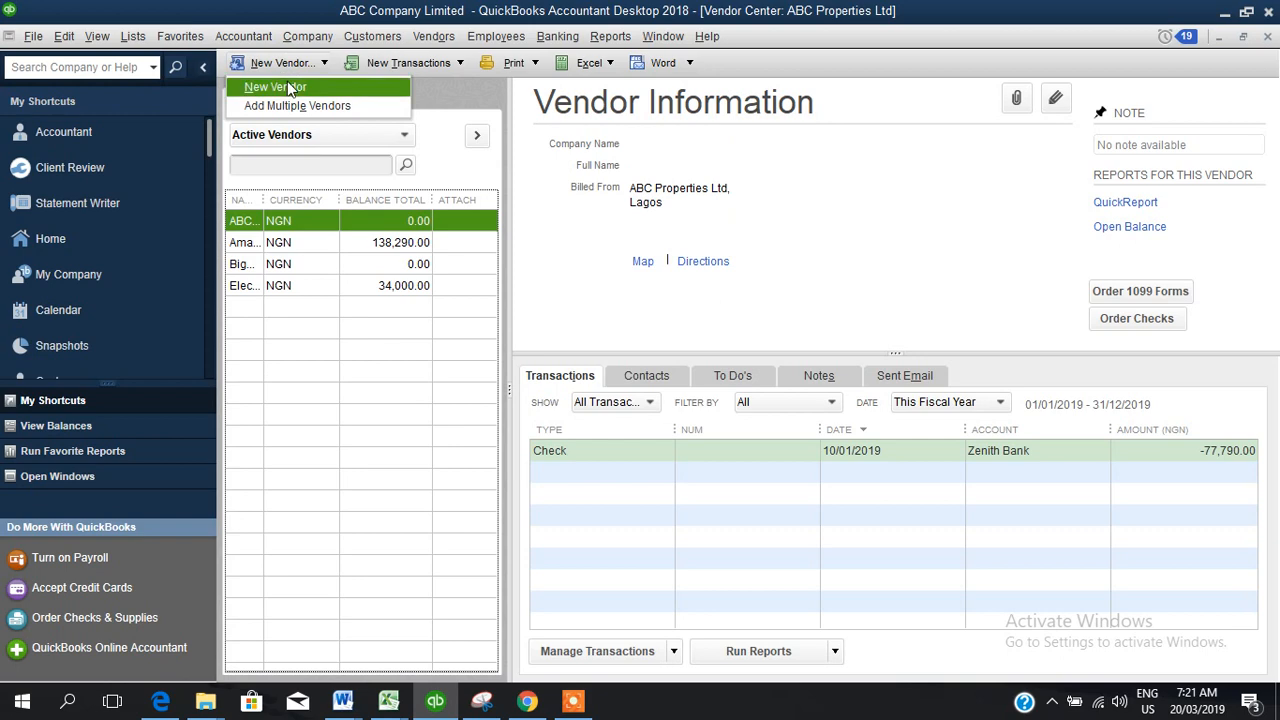
{"action": "left_click", "coordinate": [287, 86]}
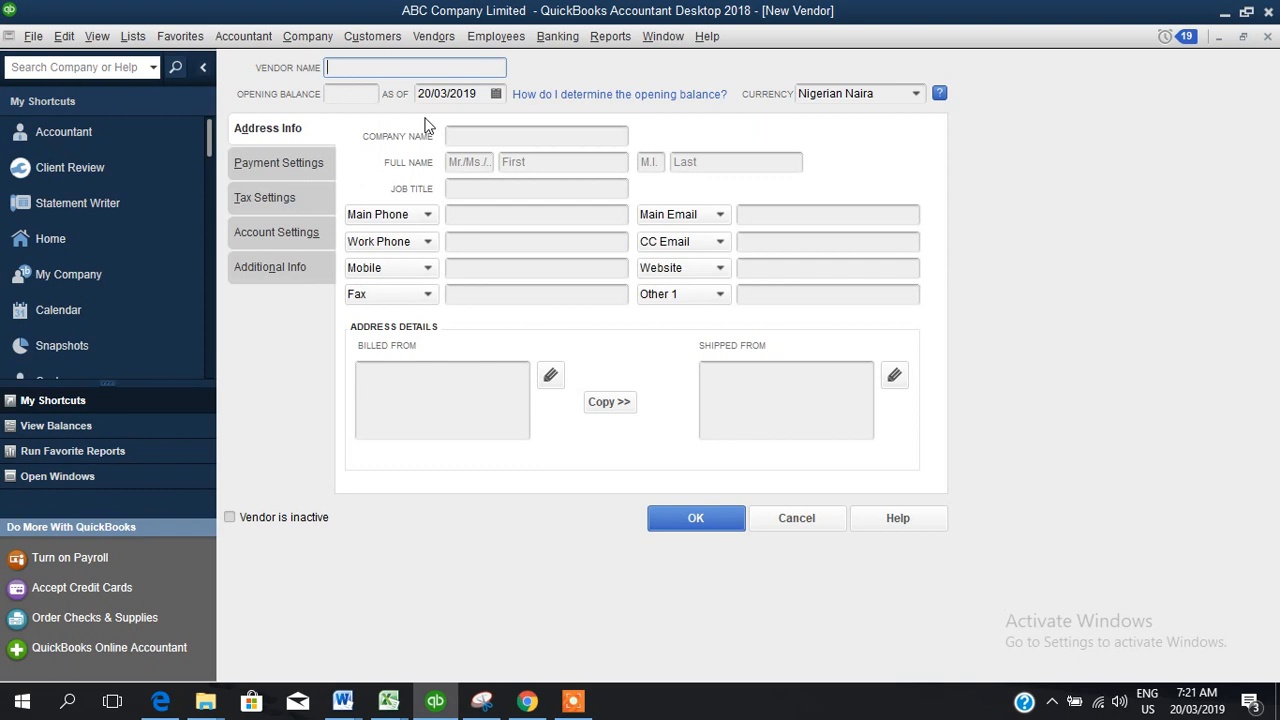
Step: Save the new vendor as China Books Ltd in US Dollar, widen the vendor list's name column and return to the home page
{"action": "type", "text": "China Books Ltd"}
{"action": "left_click", "coordinate": [916, 94]}
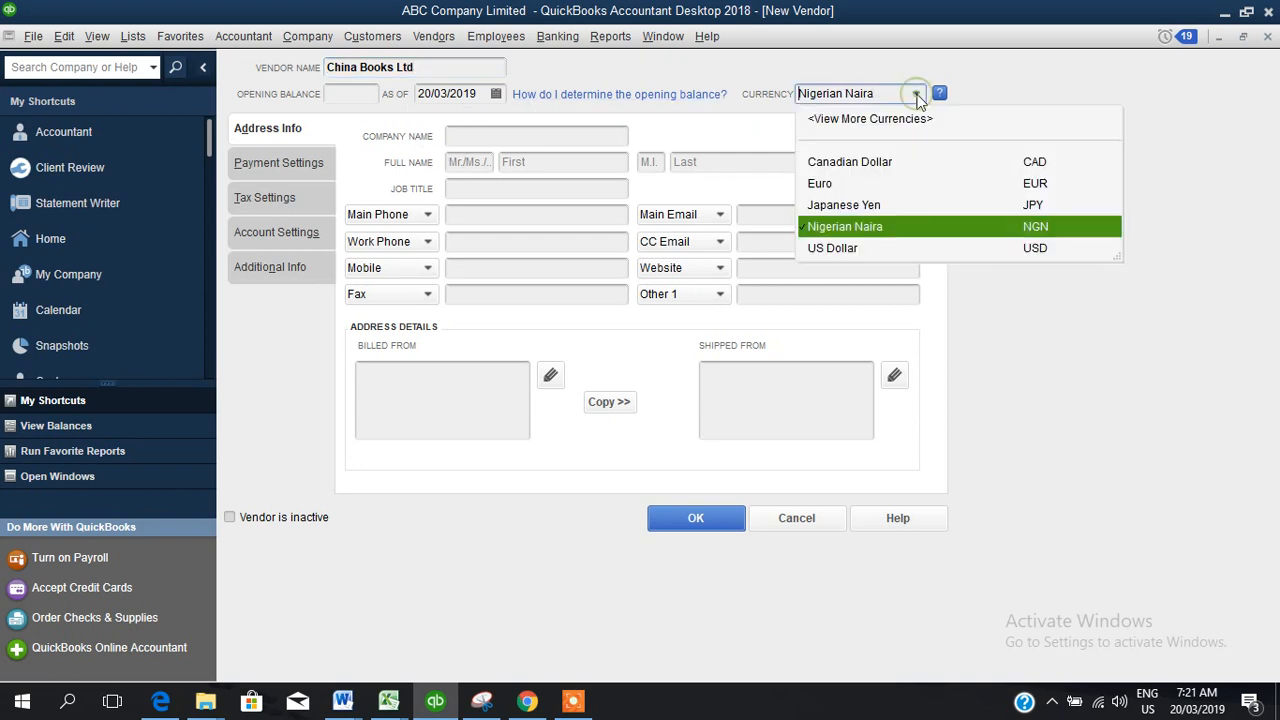
{"action": "left_click", "coordinate": [881, 247]}
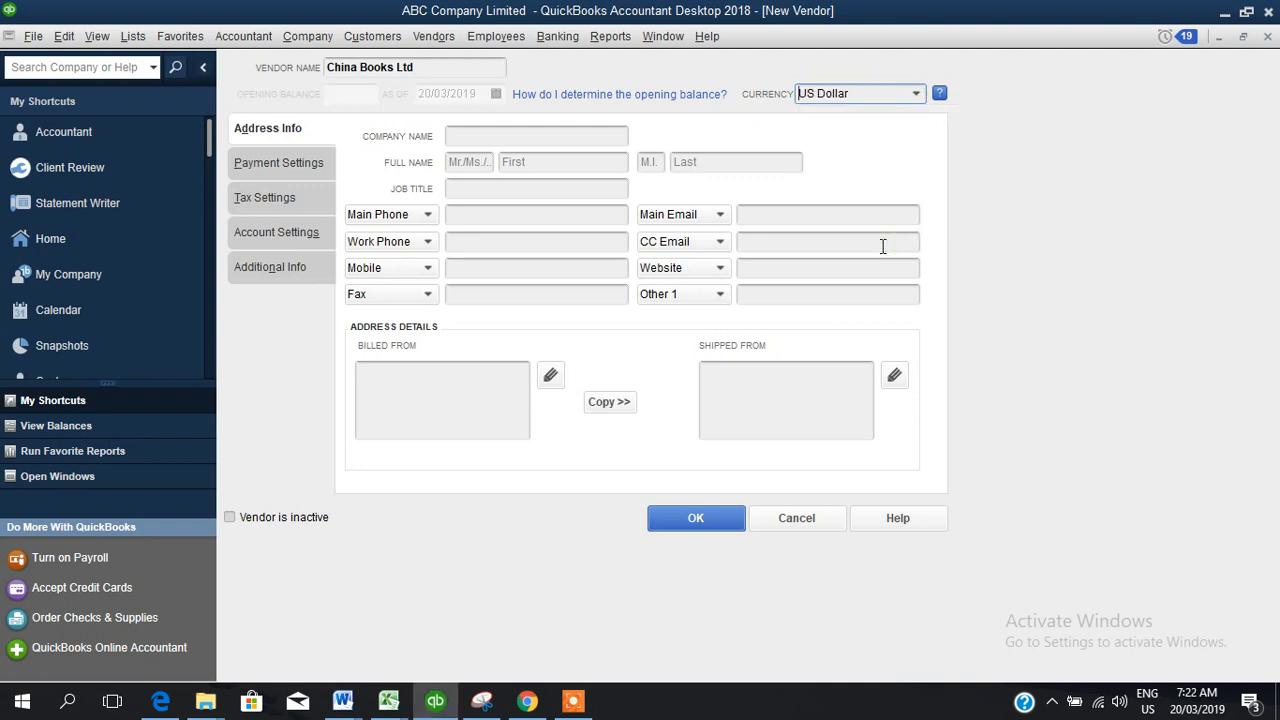
{"action": "left_click", "coordinate": [683, 520]}
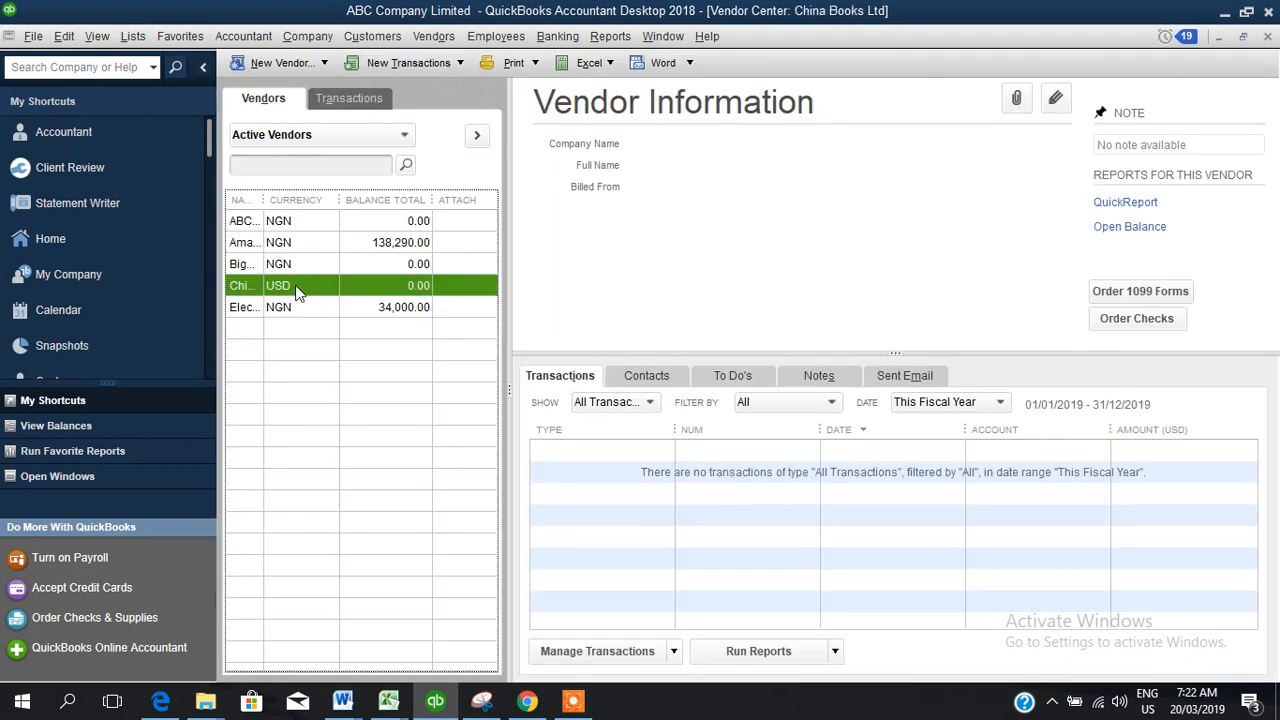
{"action": "left_click_drag", "start_coordinate": [265, 195], "coordinate": [306, 199]}
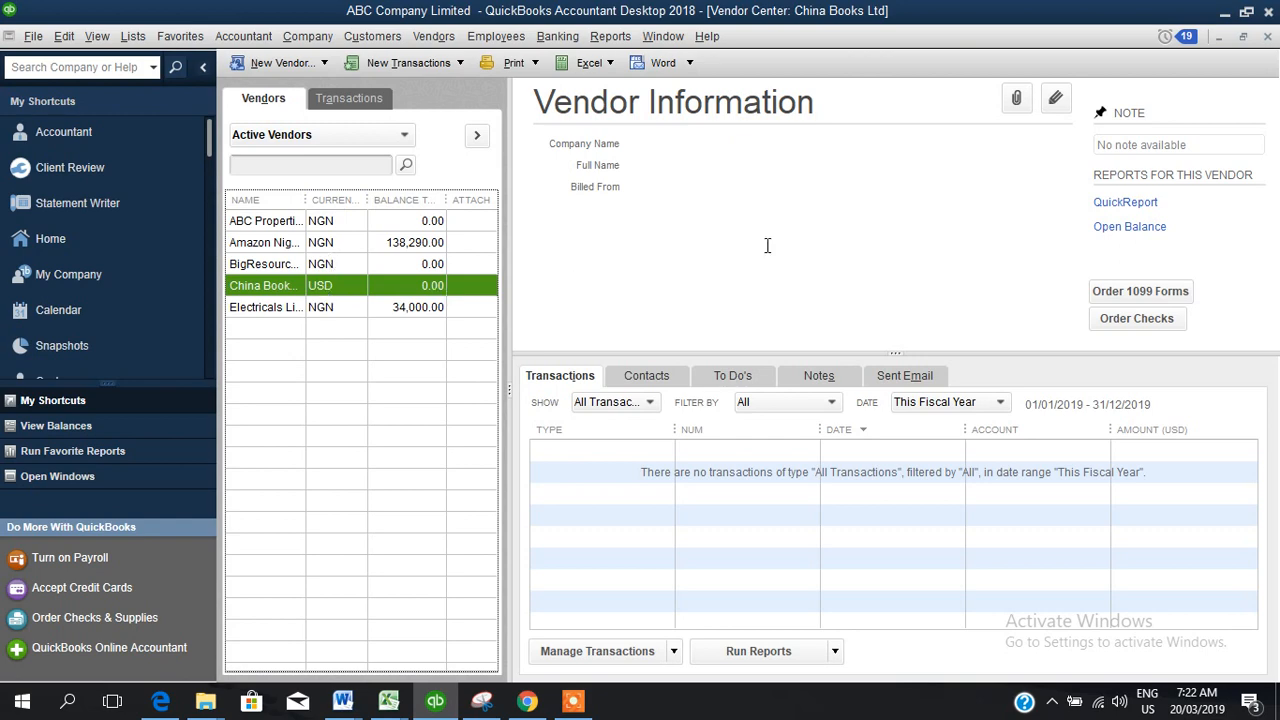
{"action": "left_click", "coordinate": [128, 238]}
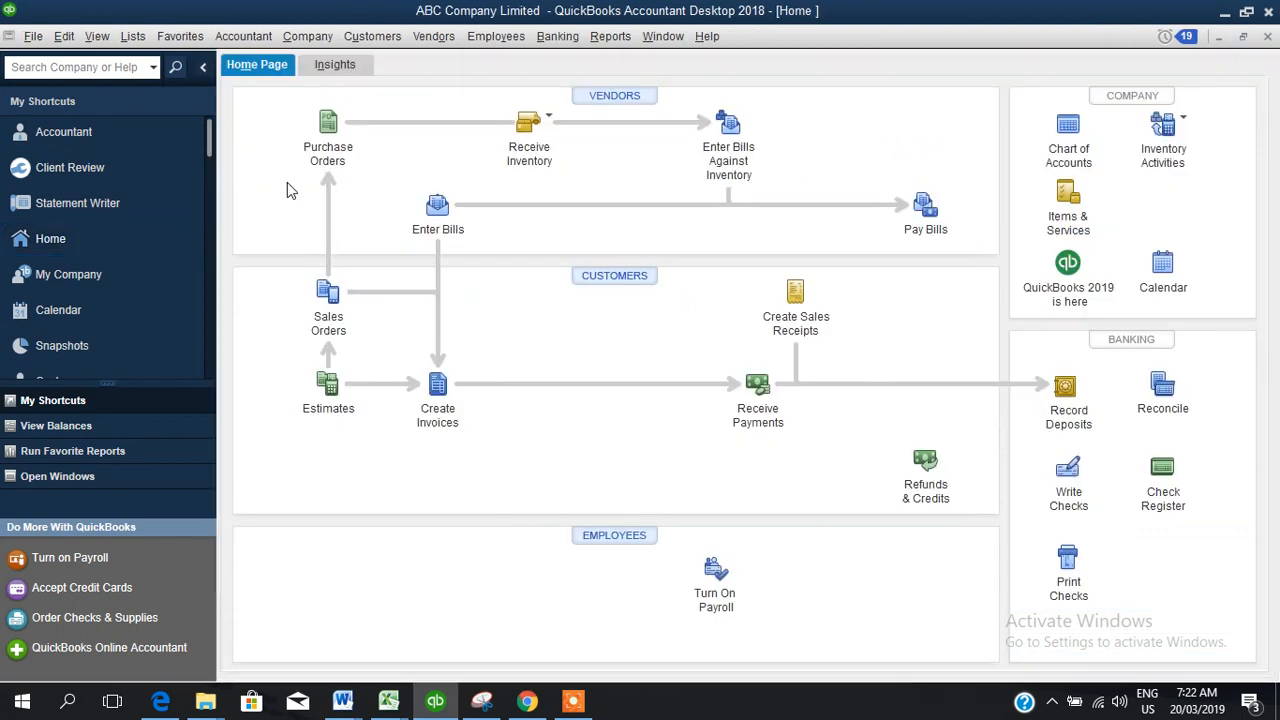
{"action": "left_click", "coordinate": [620, 285]}
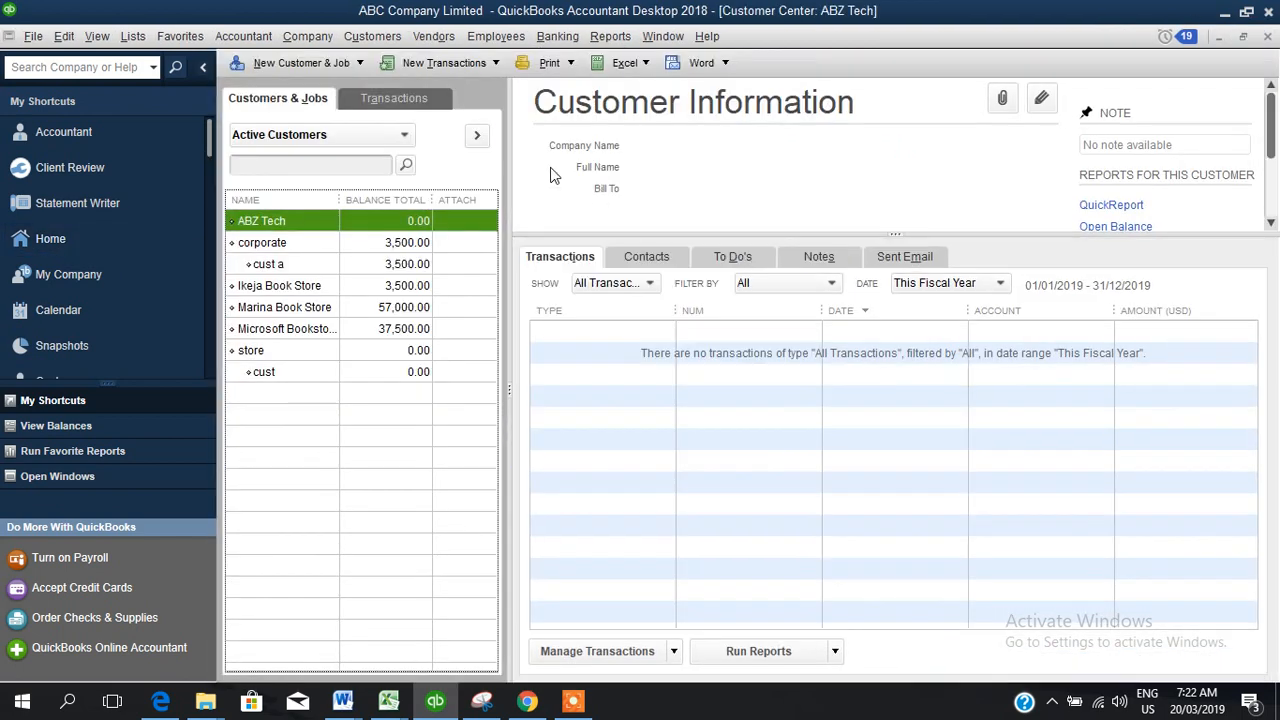
{"action": "left_click", "coordinate": [326, 72]}
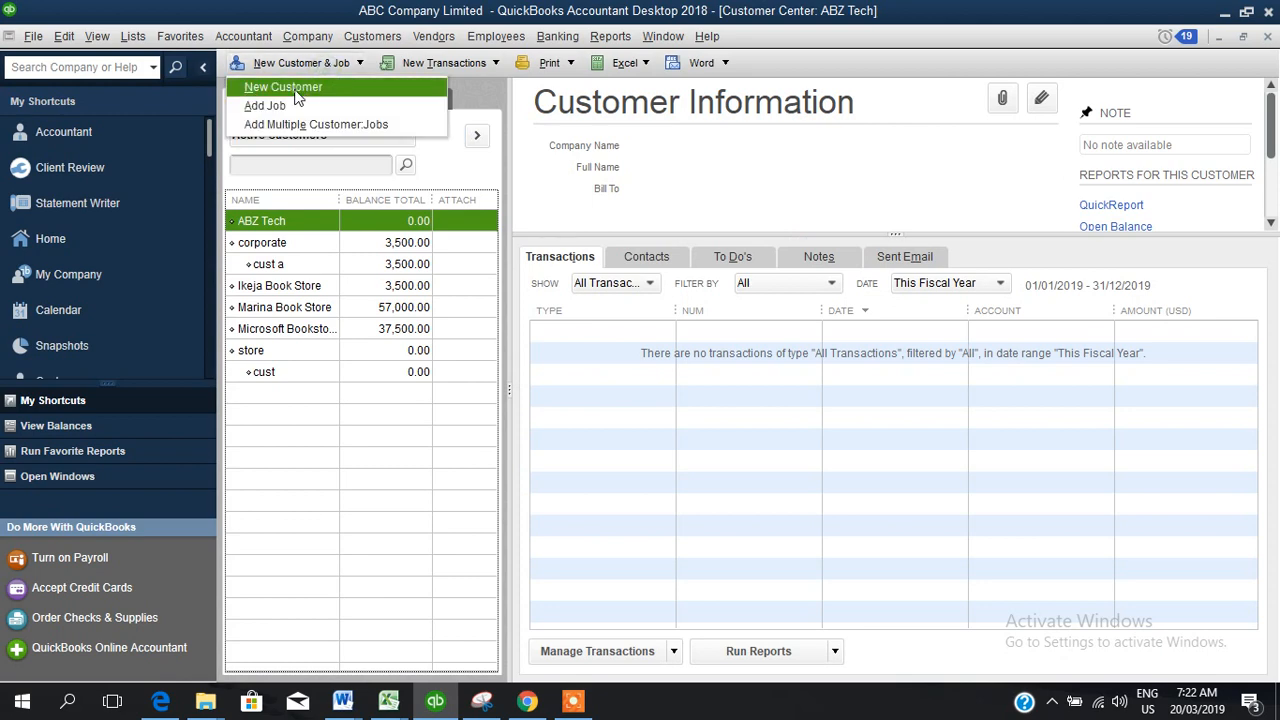
{"action": "left_click", "coordinate": [295, 88]}
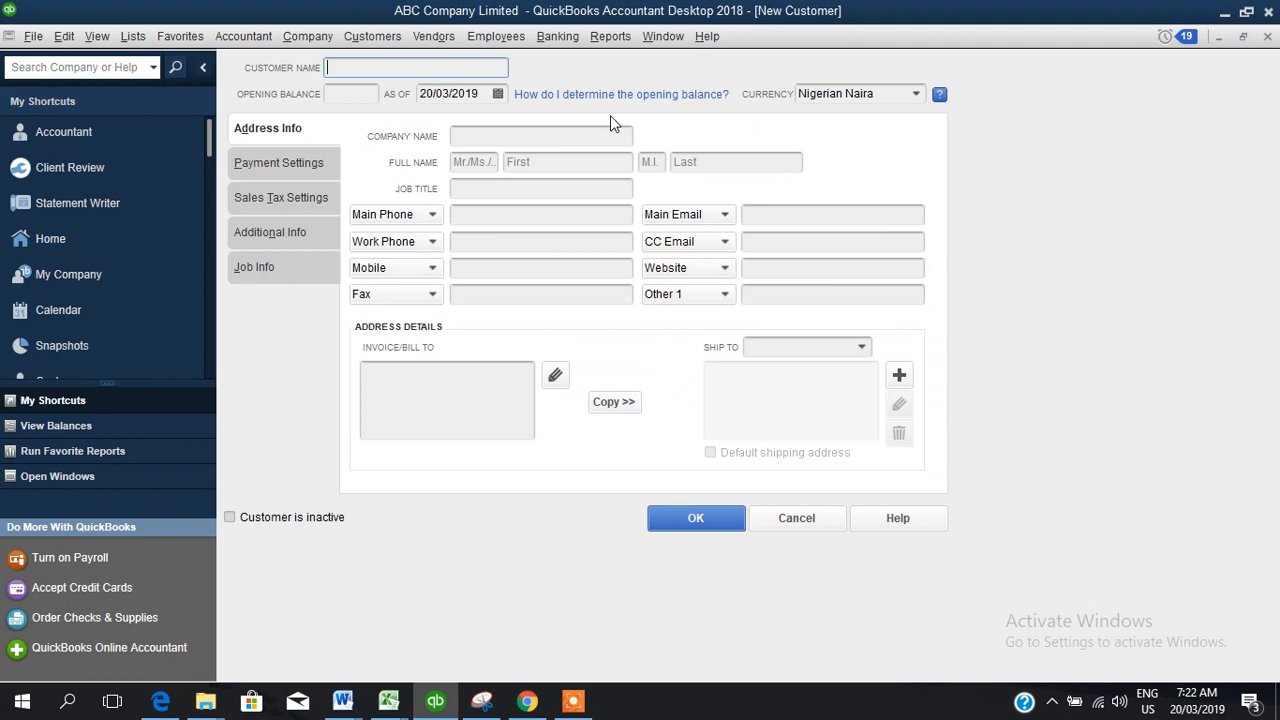
{"action": "left_click", "coordinate": [356, 94]}
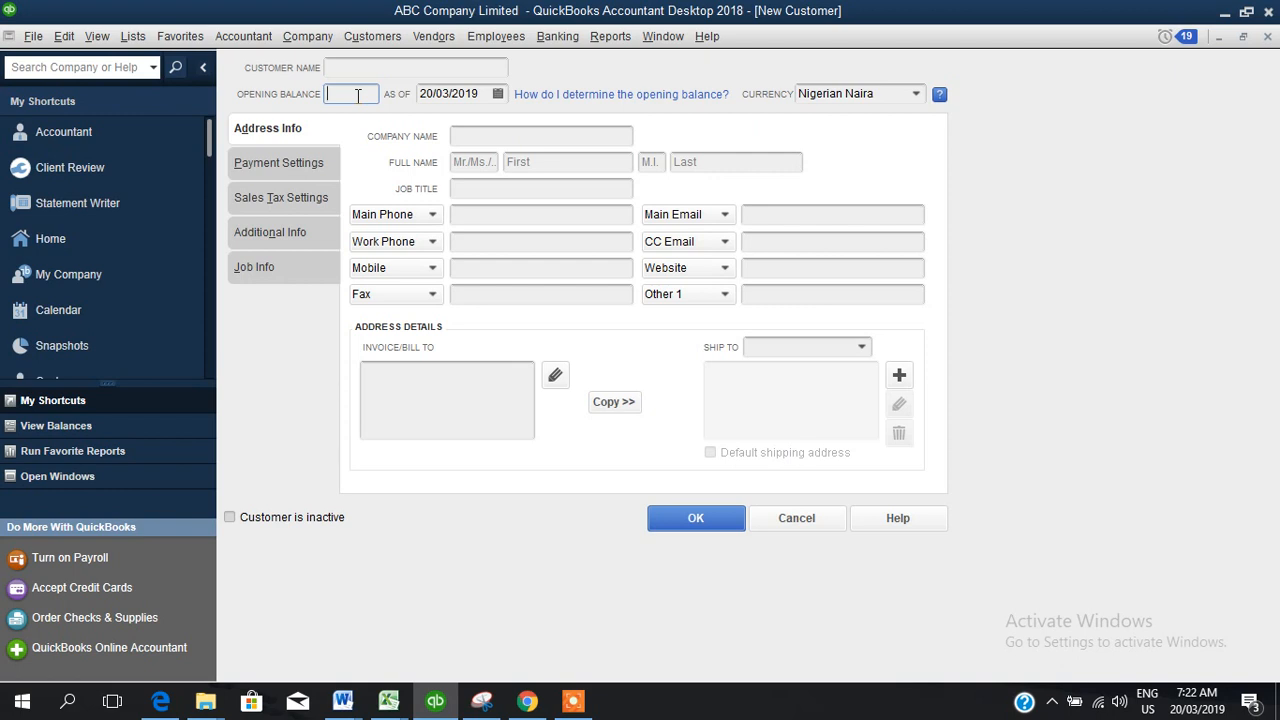
{"action": "left_click", "coordinate": [914, 95]}
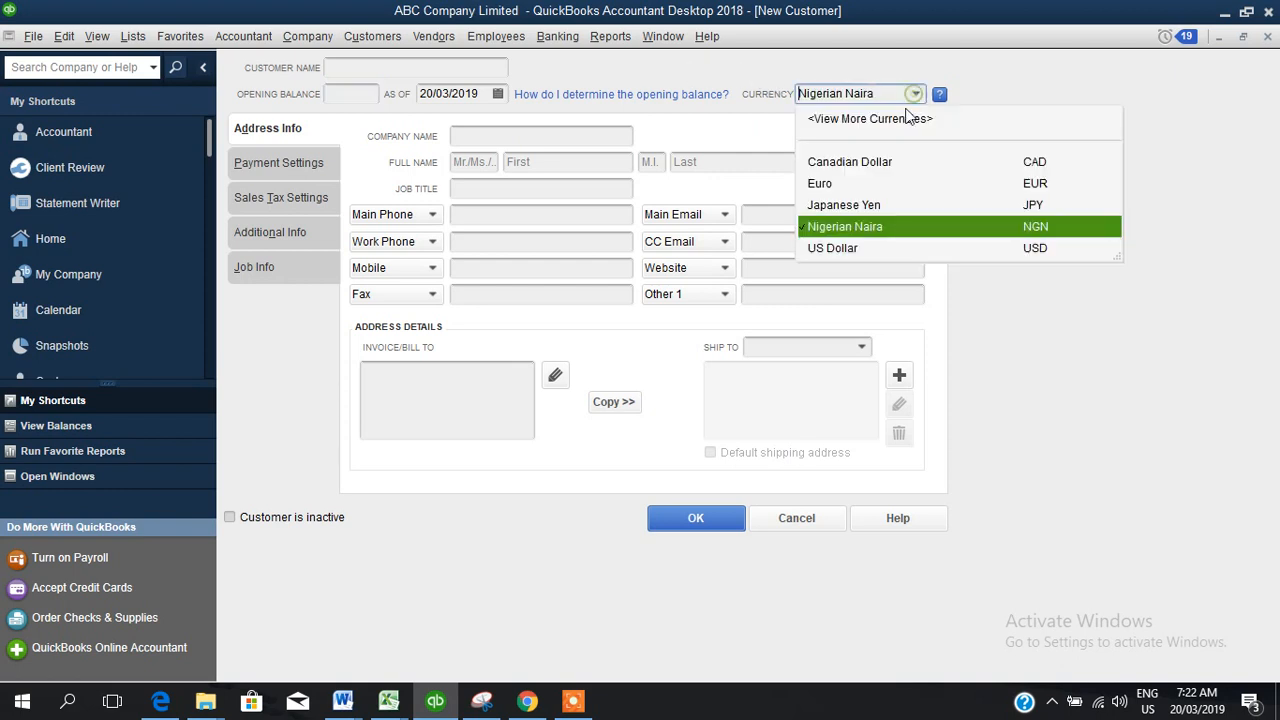
{"action": "left_click", "coordinate": [845, 252]}
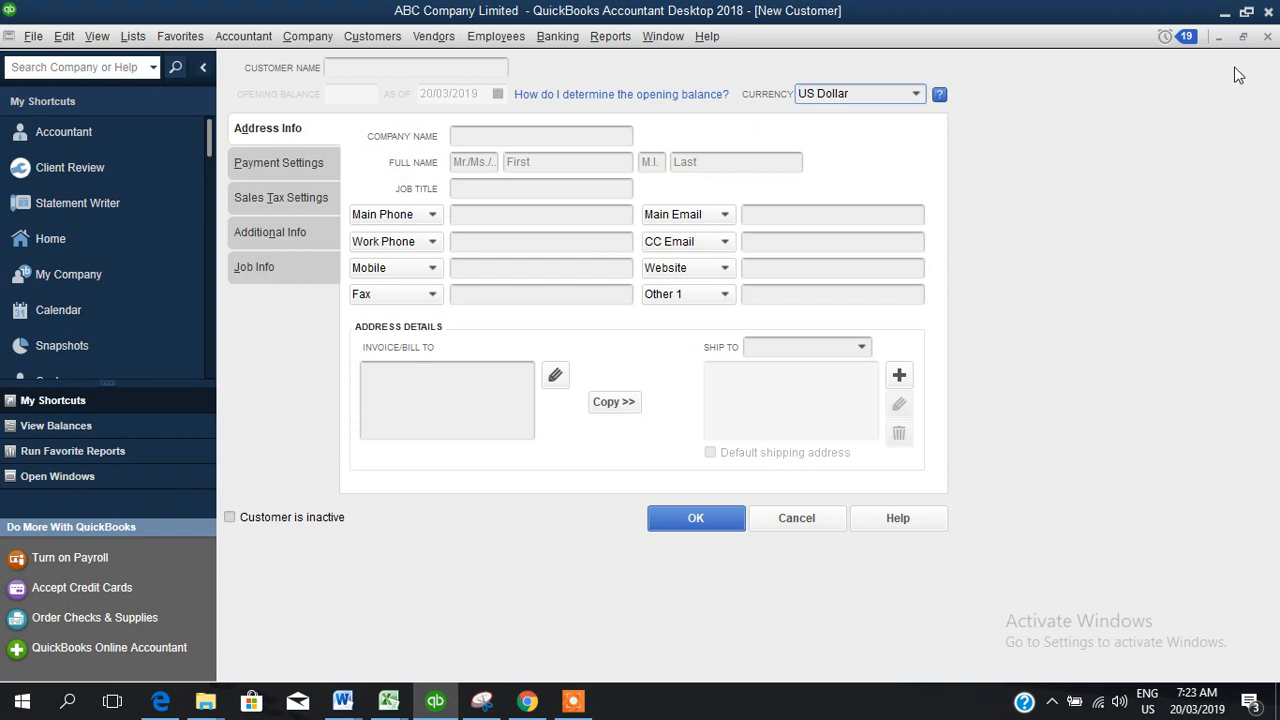
{"action": "left_click", "coordinate": [1267, 36]}
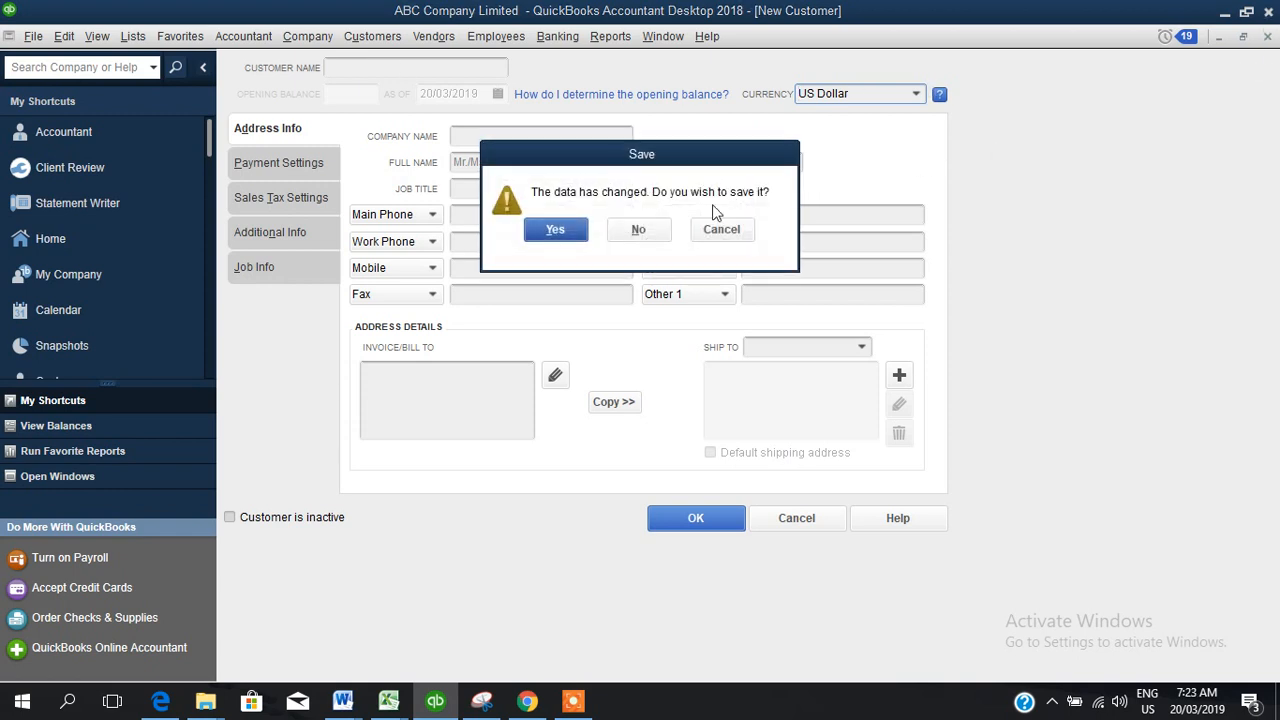
{"action": "left_click", "coordinate": [619, 229]}
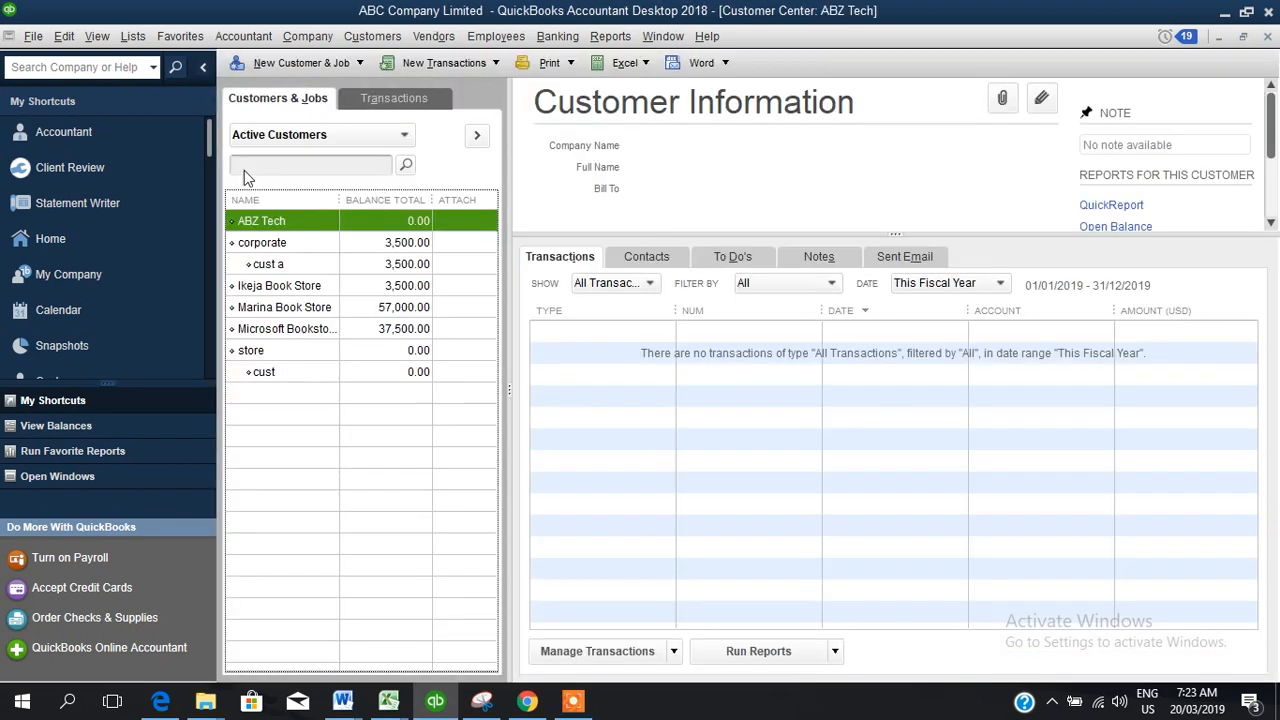
{"action": "left_click", "coordinate": [89, 236]}
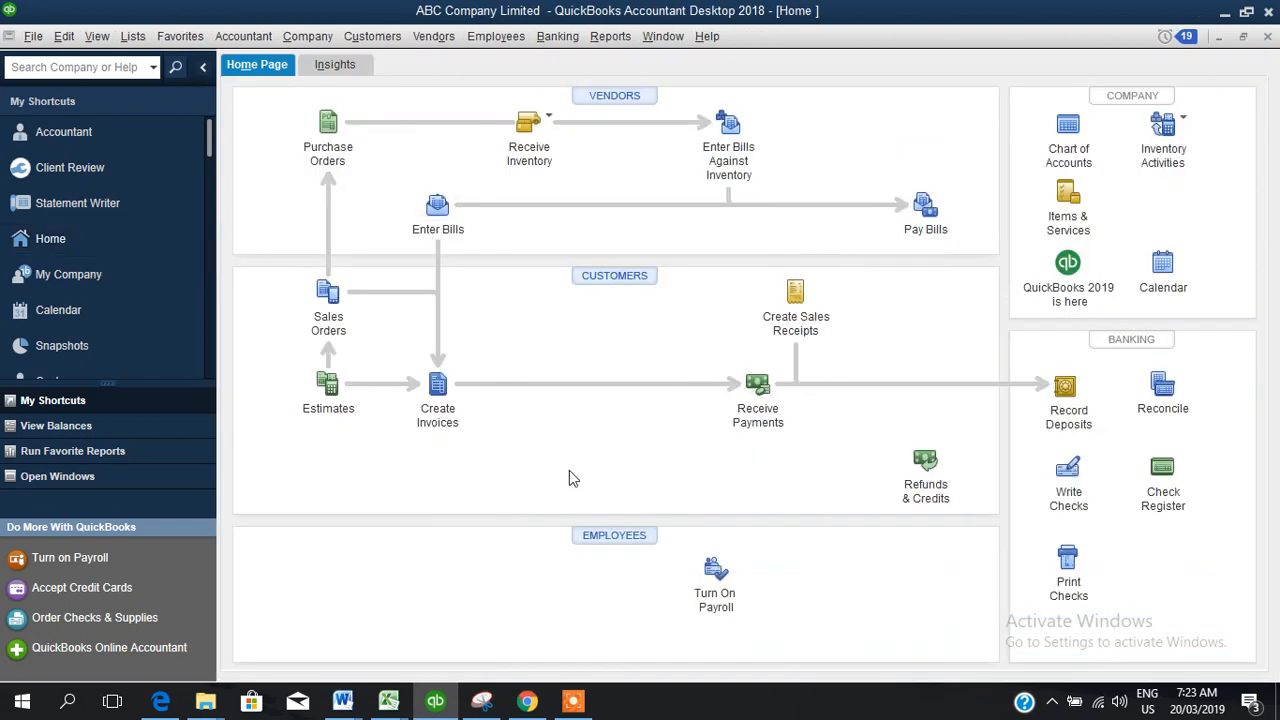
{"action": "left_click", "coordinate": [573, 700]}
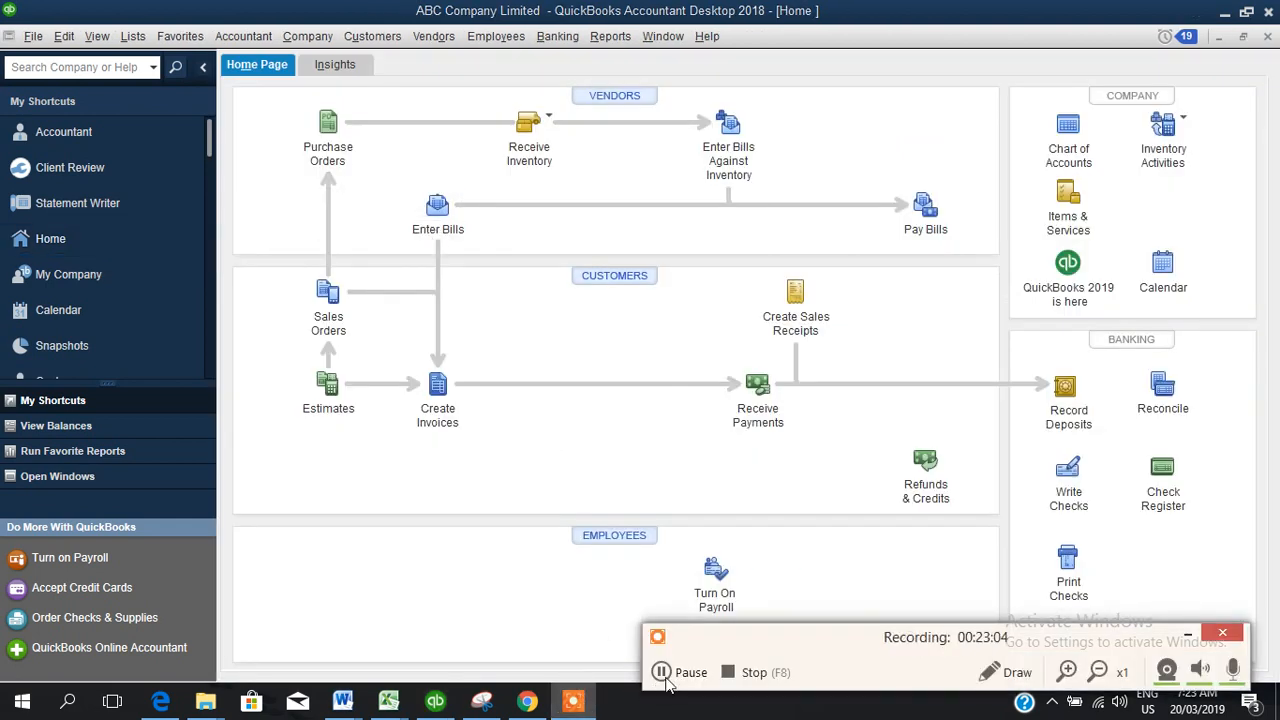
{"action": "left_click", "coordinate": [666, 676]}
{"action": "left_click", "coordinate": [666, 676]}
{"action": "left_click", "coordinate": [1187, 641]}
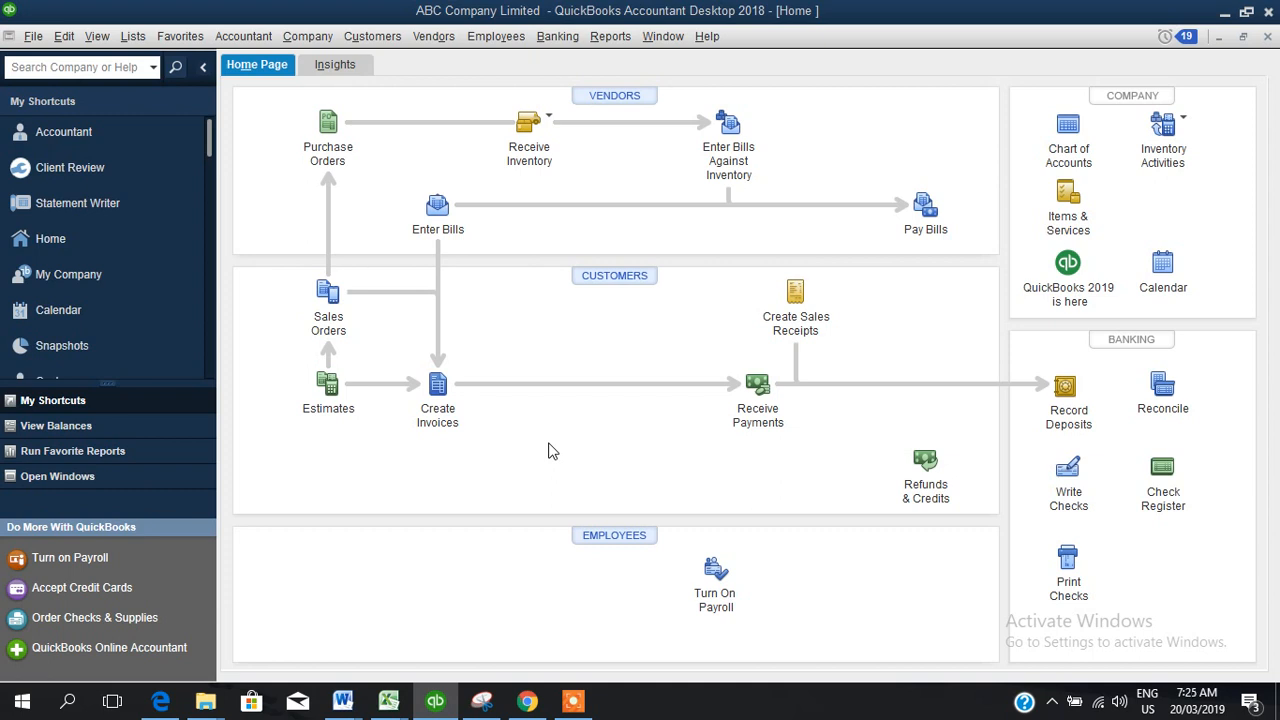
{"action": "left_click", "coordinate": [573, 700]}
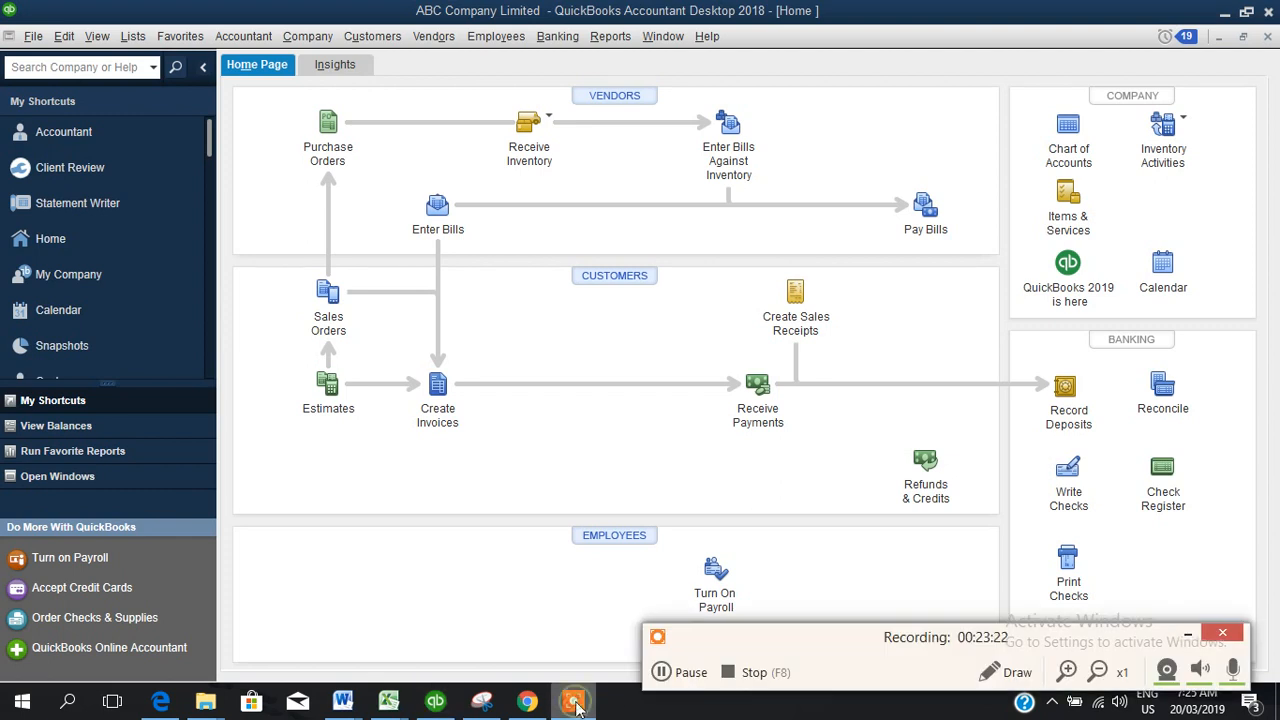
{"action": "left_click", "coordinate": [680, 672]}
{"action": "left_click", "coordinate": [680, 672]}
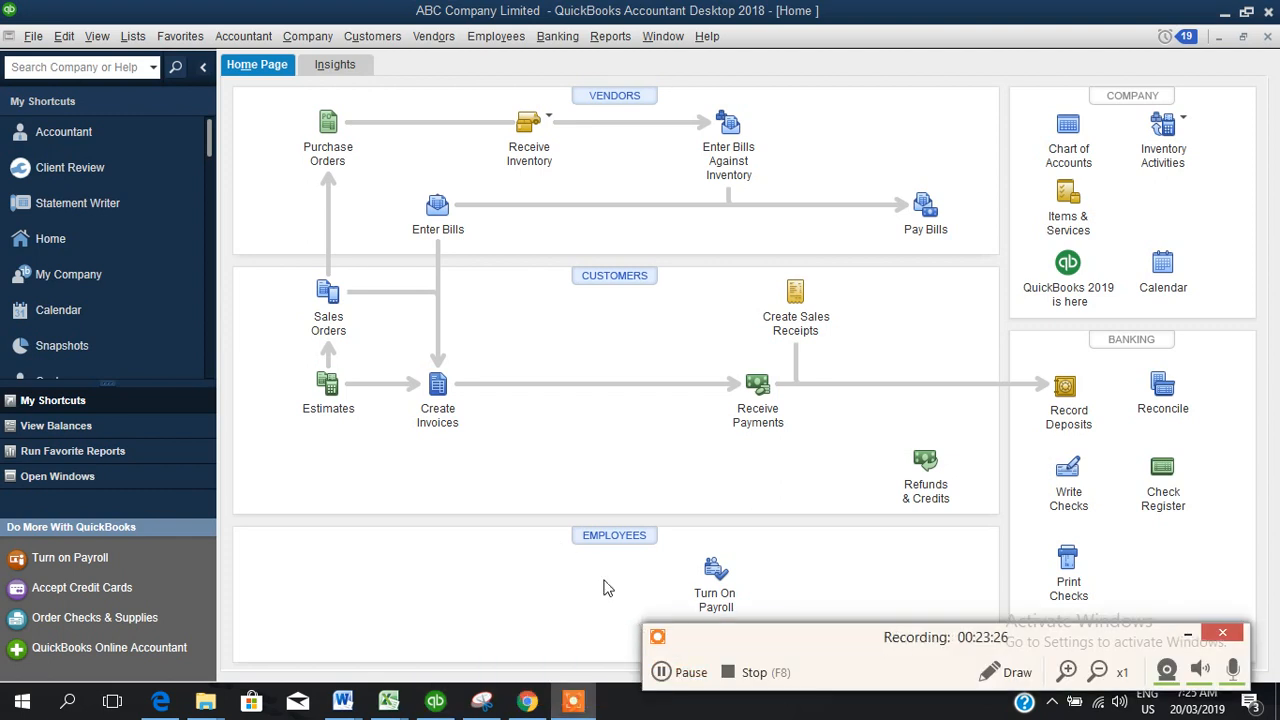
{"action": "left_click", "coordinate": [678, 674]}
{"action": "left_click", "coordinate": [666, 675]}
{"action": "left_click", "coordinate": [666, 675]}
Step: Start a new sales receipt and choose ABZ Tech as its customer
{"action": "left_click", "coordinate": [797, 289]}
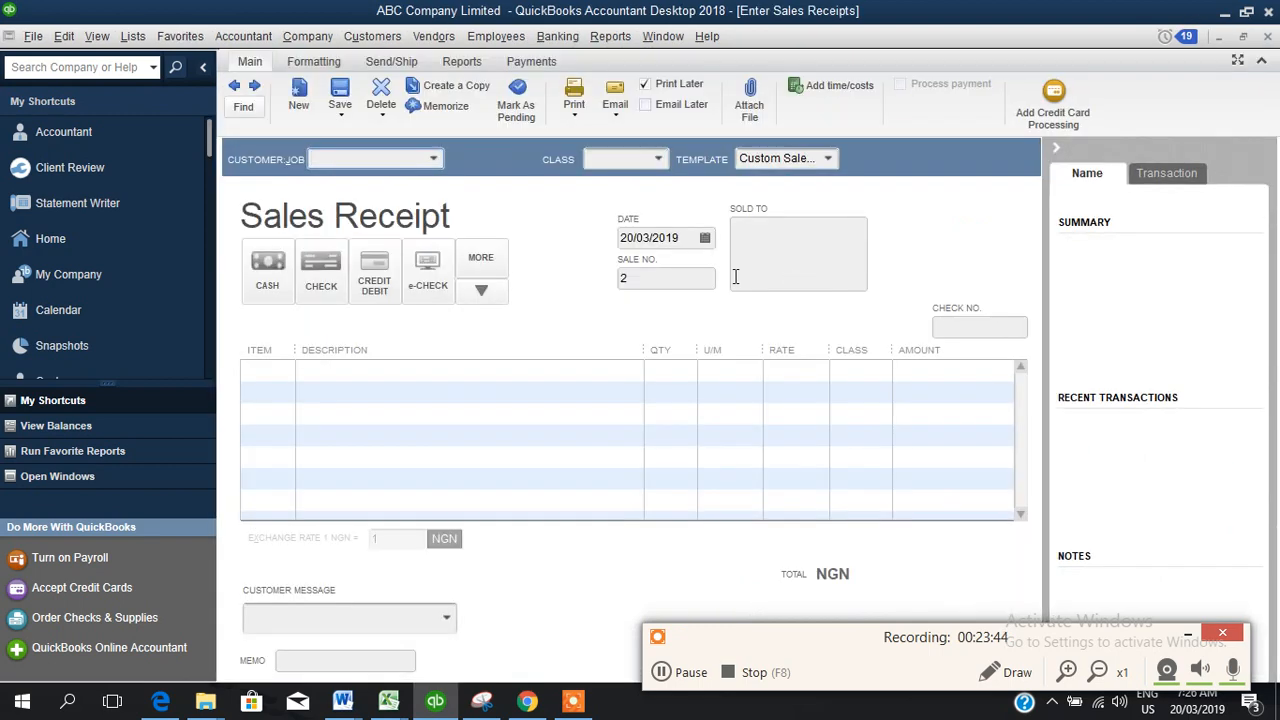
{"action": "left_click", "coordinate": [434, 158]}
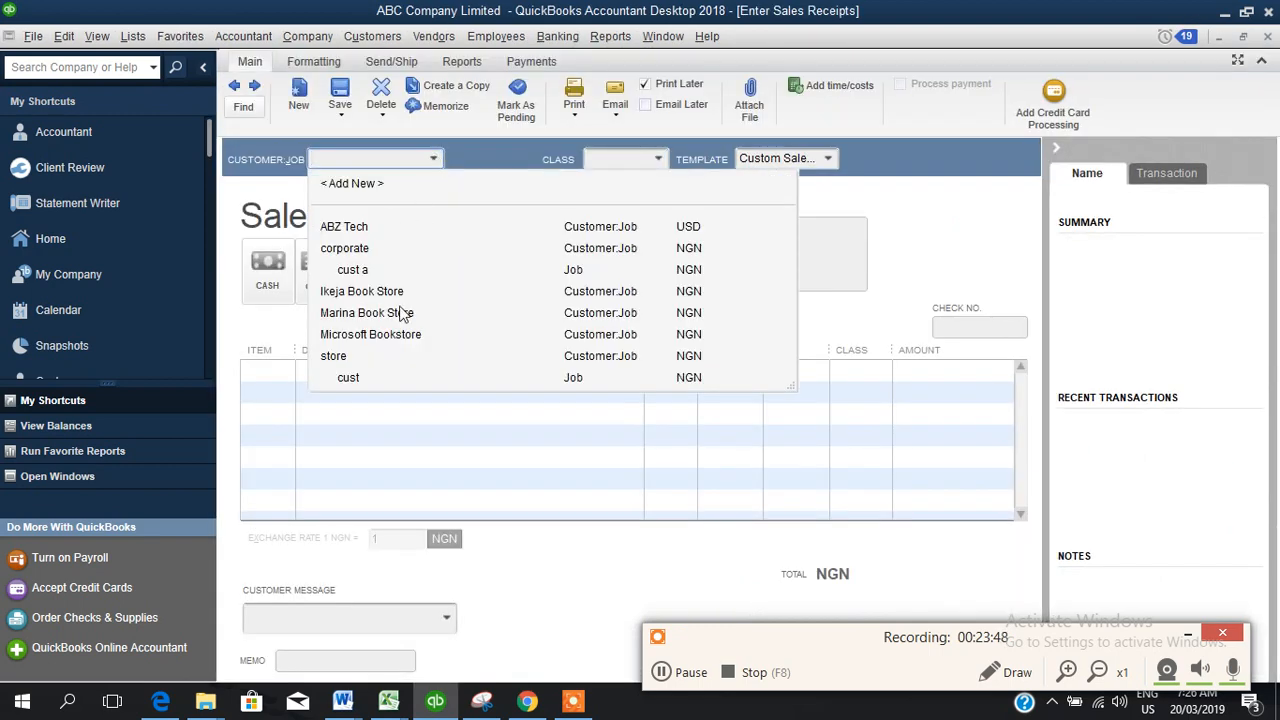
{"action": "left_click", "coordinate": [363, 228]}
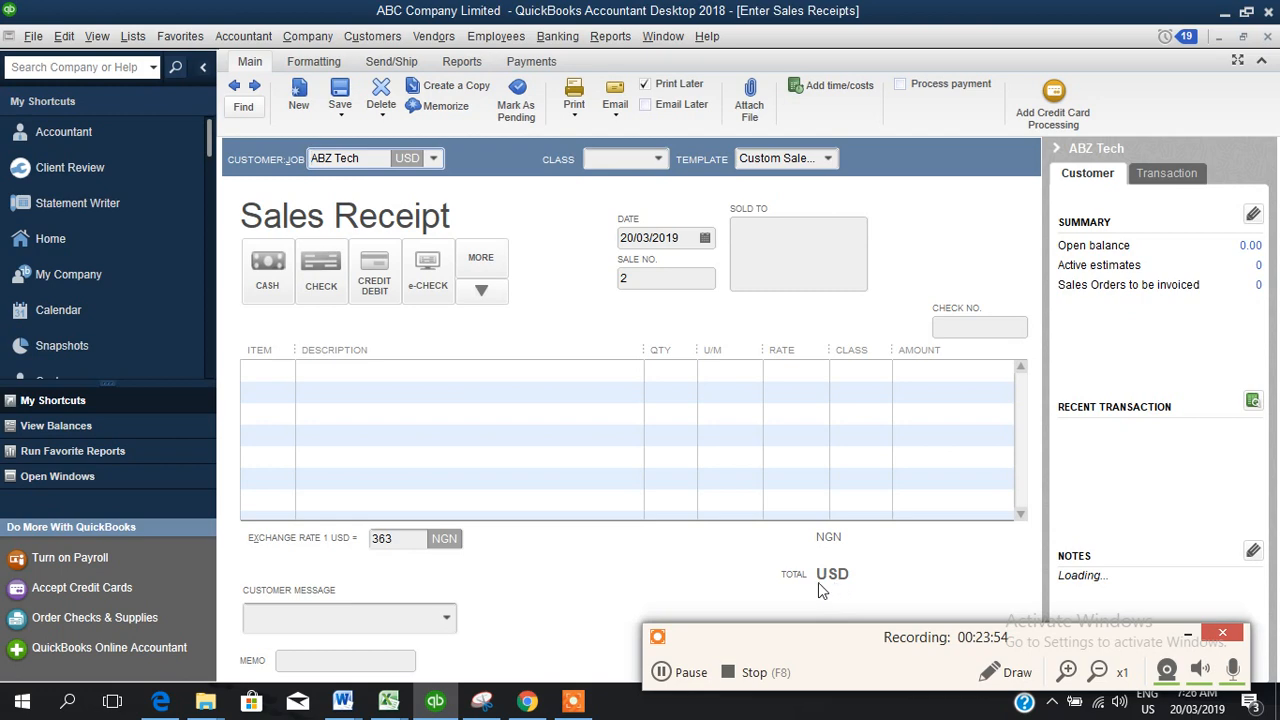
Step: Add a Business Books item on the receipt's first line and Fixed Income Traders on the second
{"action": "left_click", "coordinate": [288, 373]}
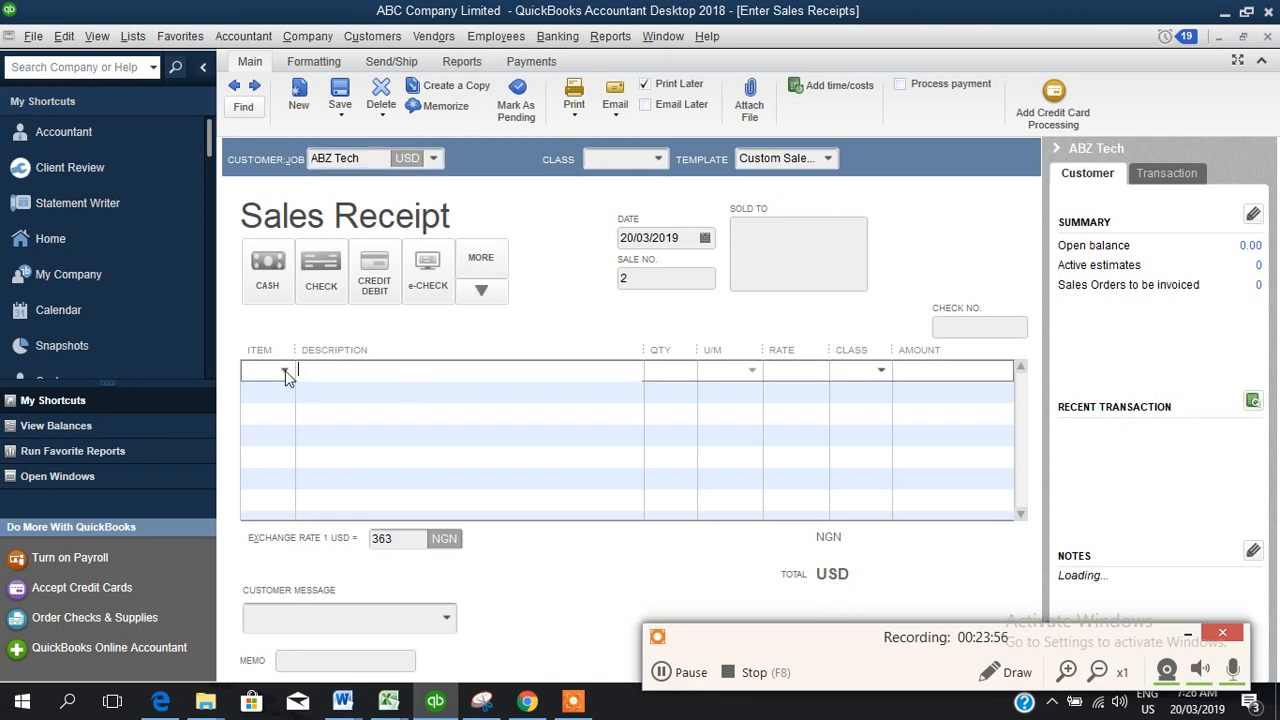
{"action": "left_click", "coordinate": [284, 370]}
{"action": "left_click", "coordinate": [303, 482]}
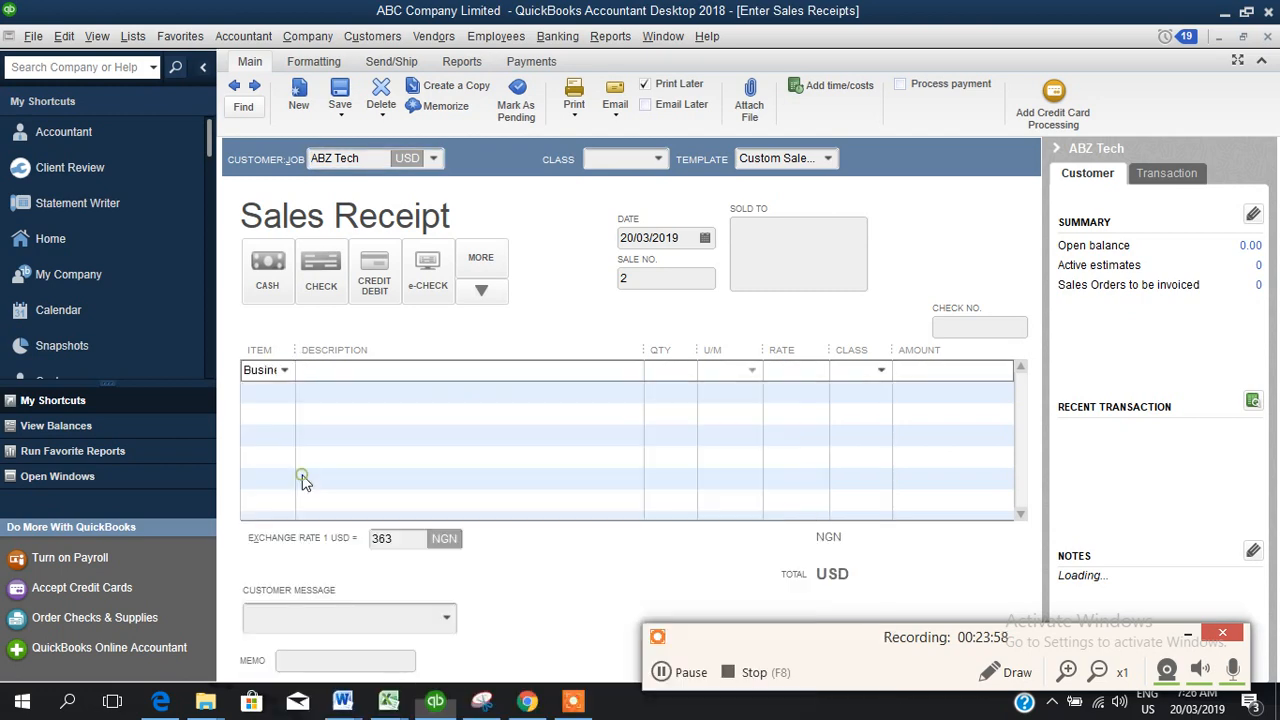
{"action": "left_click", "coordinate": [289, 396]}
{"action": "left_click", "coordinate": [288, 394]}
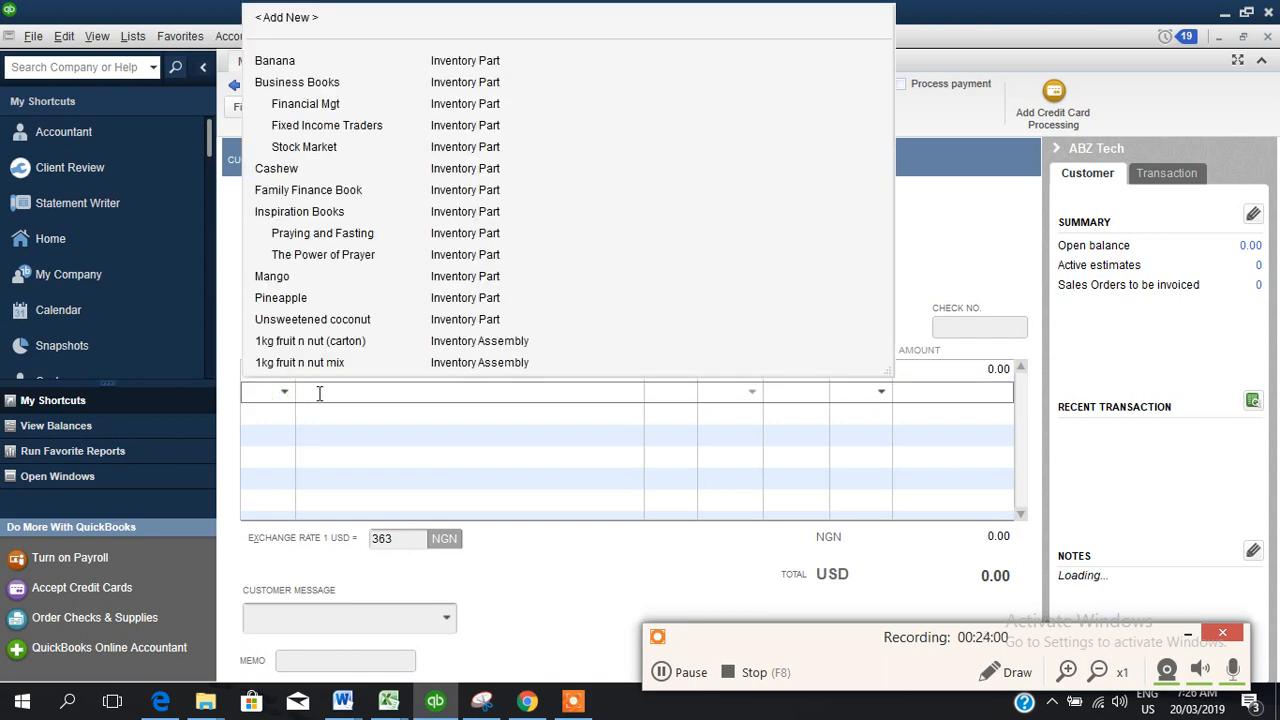
{"action": "left_click", "coordinate": [313, 128]}
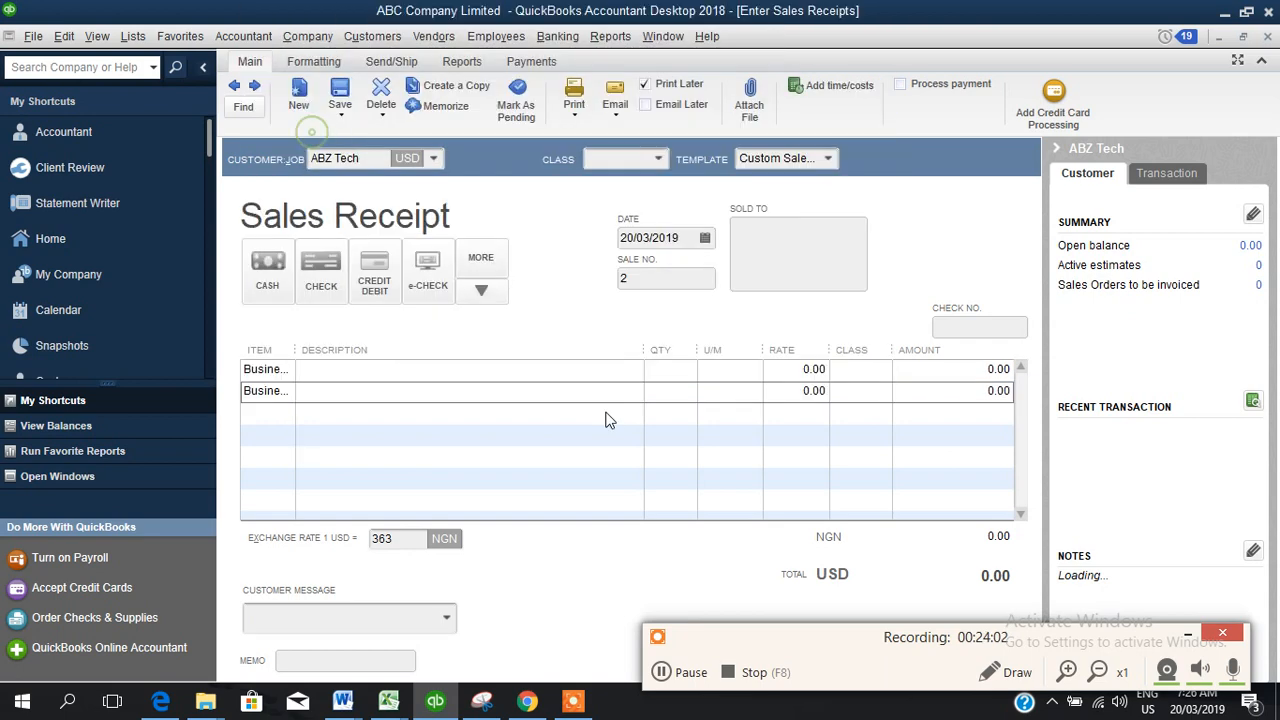
Step: Enter quantity 11 on the sales receipt's first line and 10 on the second, both at a rate of 20
{"action": "left_click", "coordinate": [685, 373]}
{"action": "type", "text": "11"}
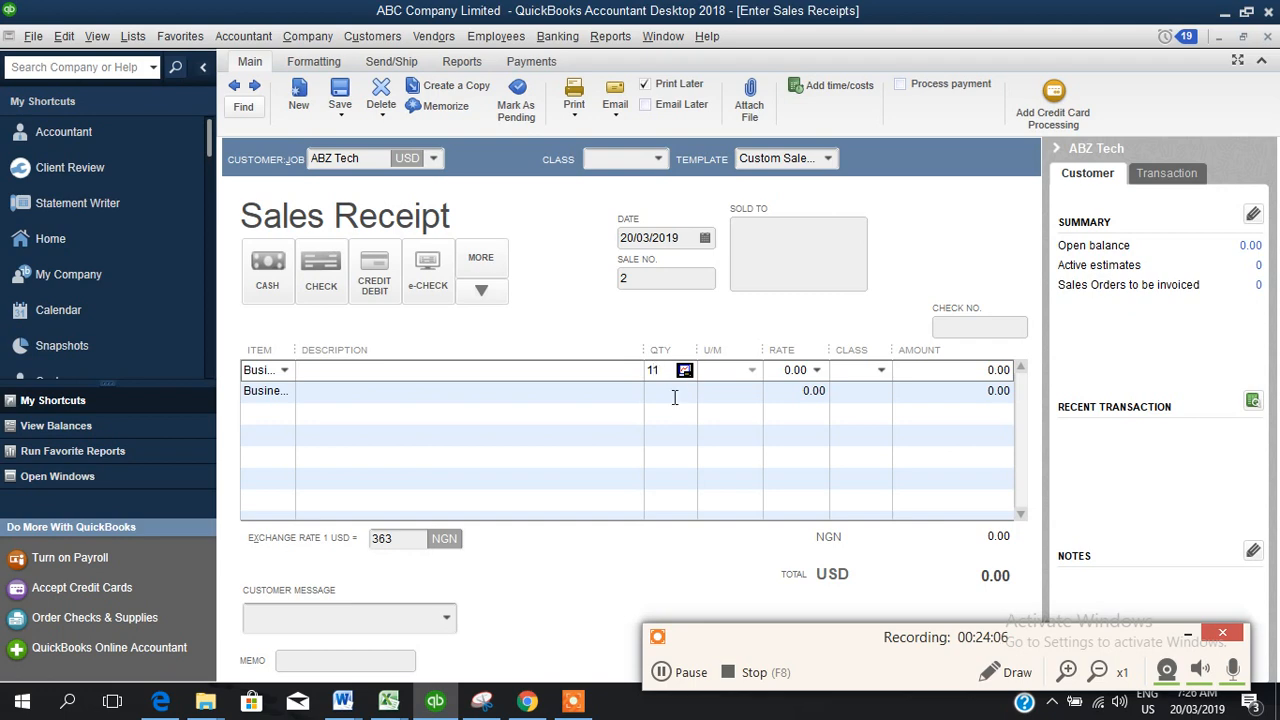
{"action": "left_click", "coordinate": [670, 395]}
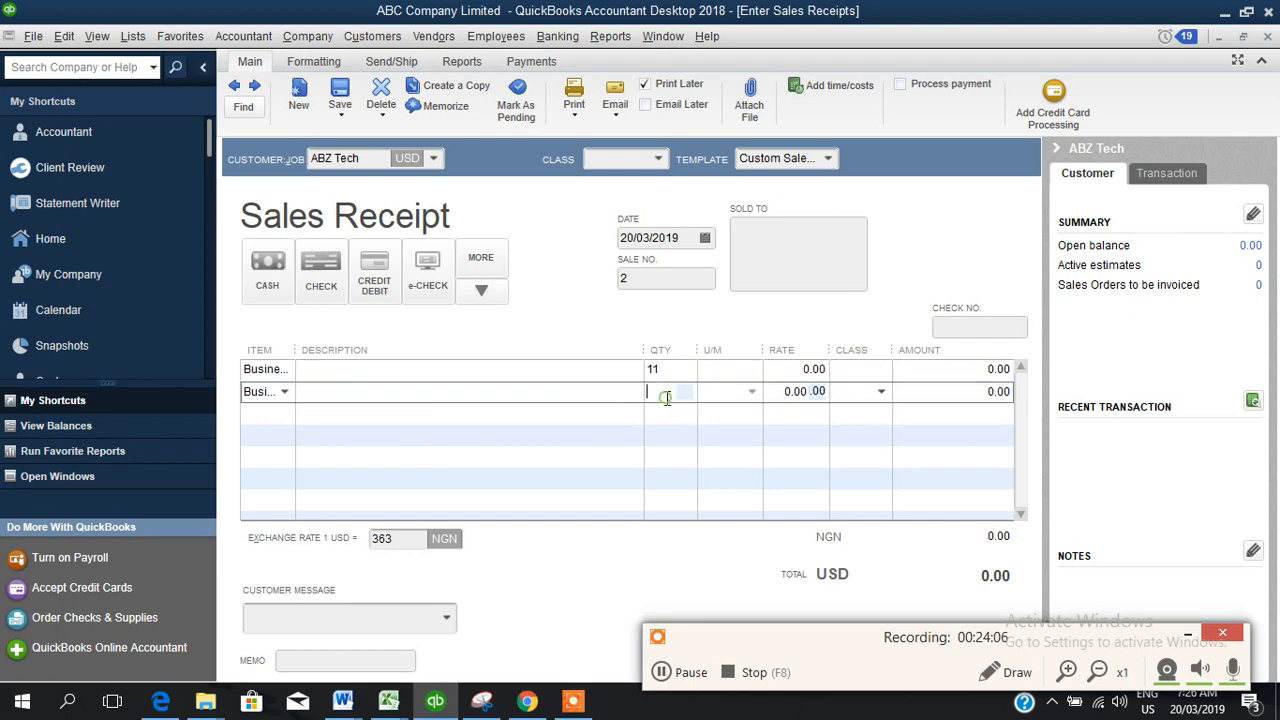
{"action": "left_click", "coordinate": [776, 368]}
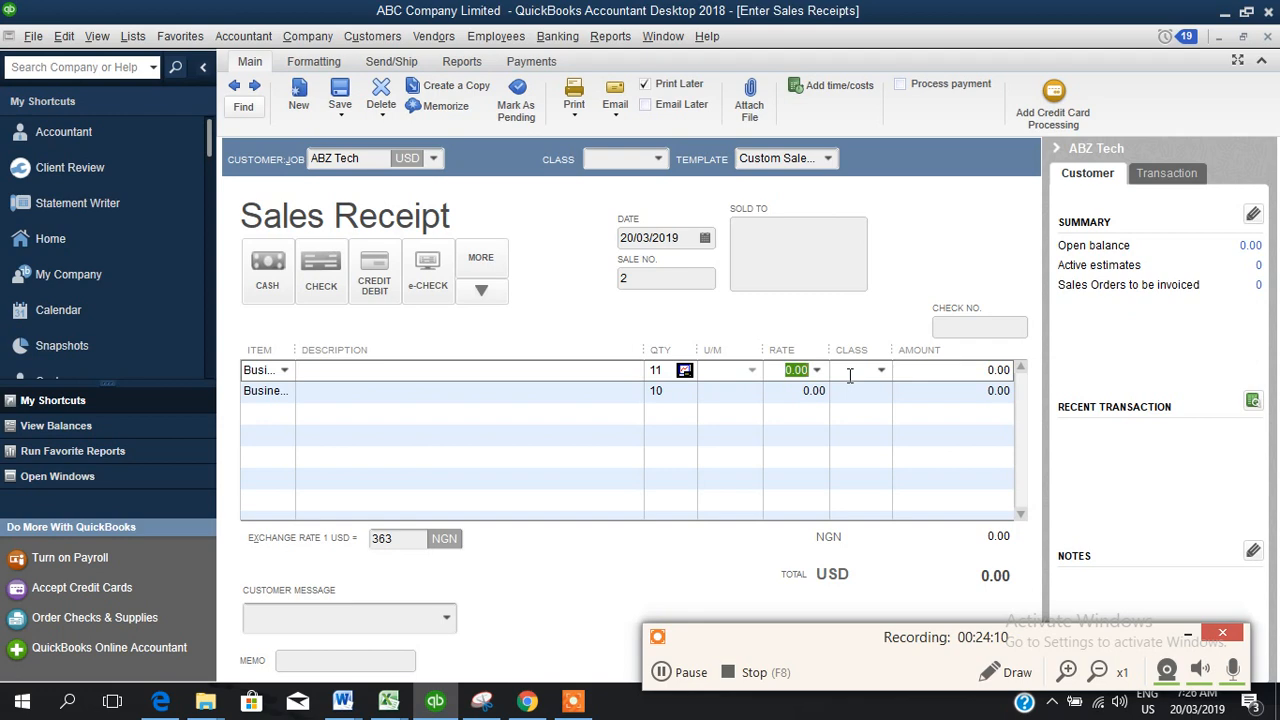
{"action": "type", "text": "20"}
{"action": "left_click", "coordinate": [806, 390]}
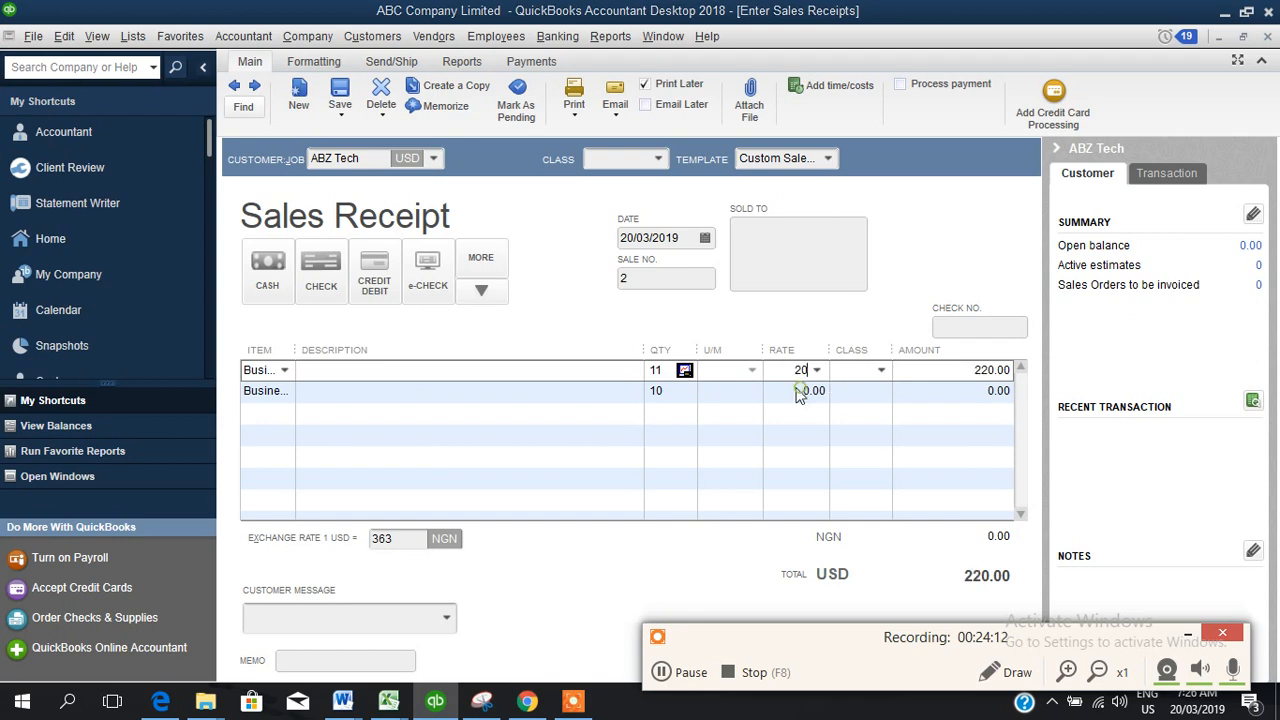
{"action": "left_click", "coordinate": [760, 333]}
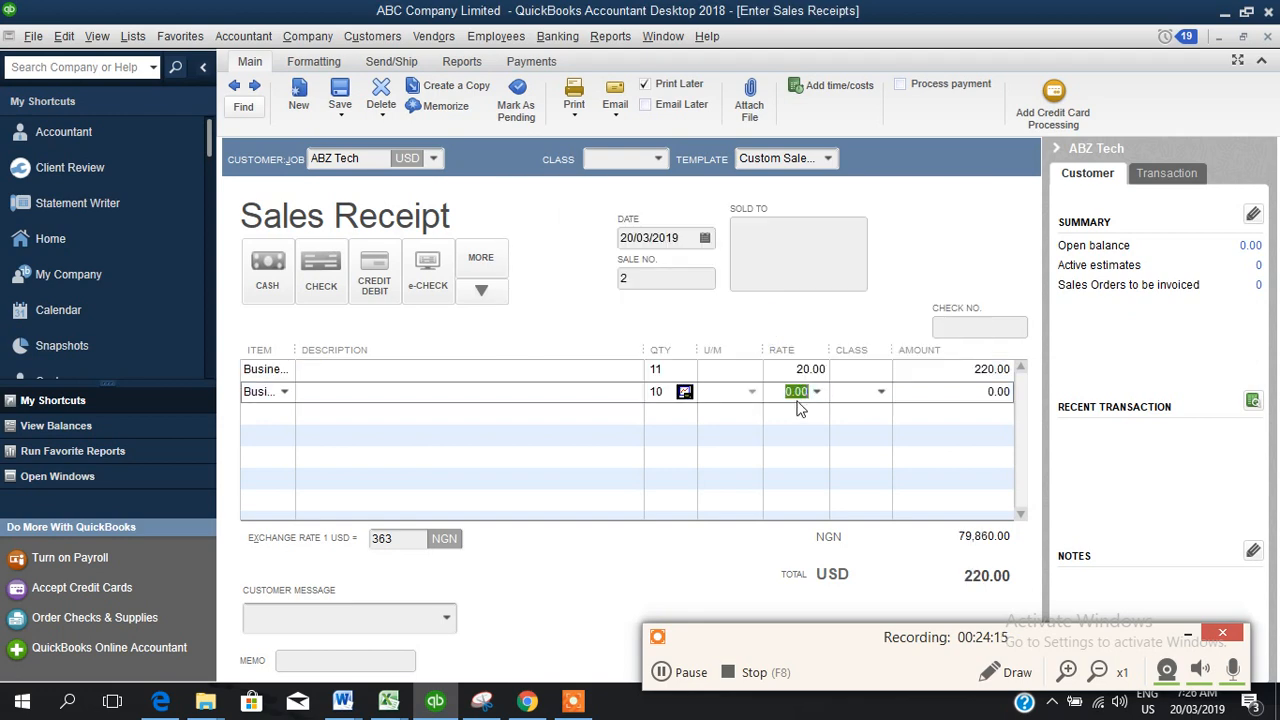
{"action": "type", "text": "20"}
{"action": "left_click", "coordinate": [863, 369]}
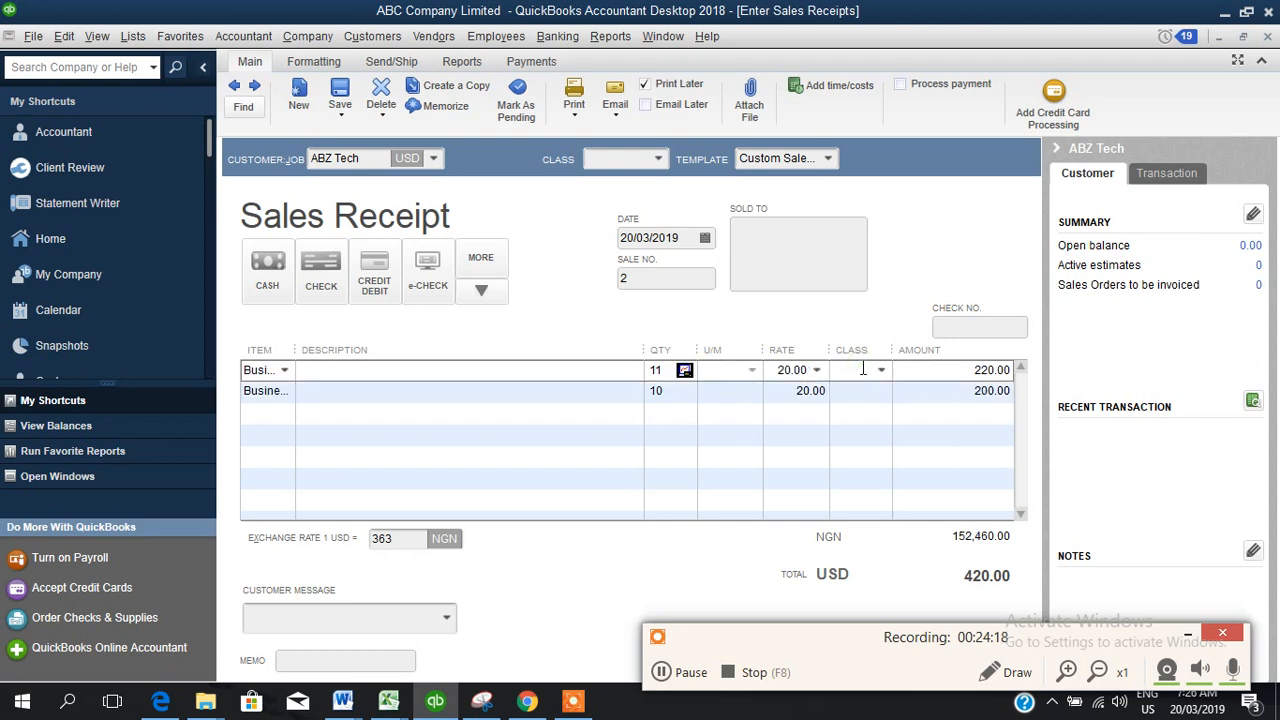
Step: Save and close the sales receipt without assigning classes to its items
{"action": "left_click", "coordinate": [1184, 632]}
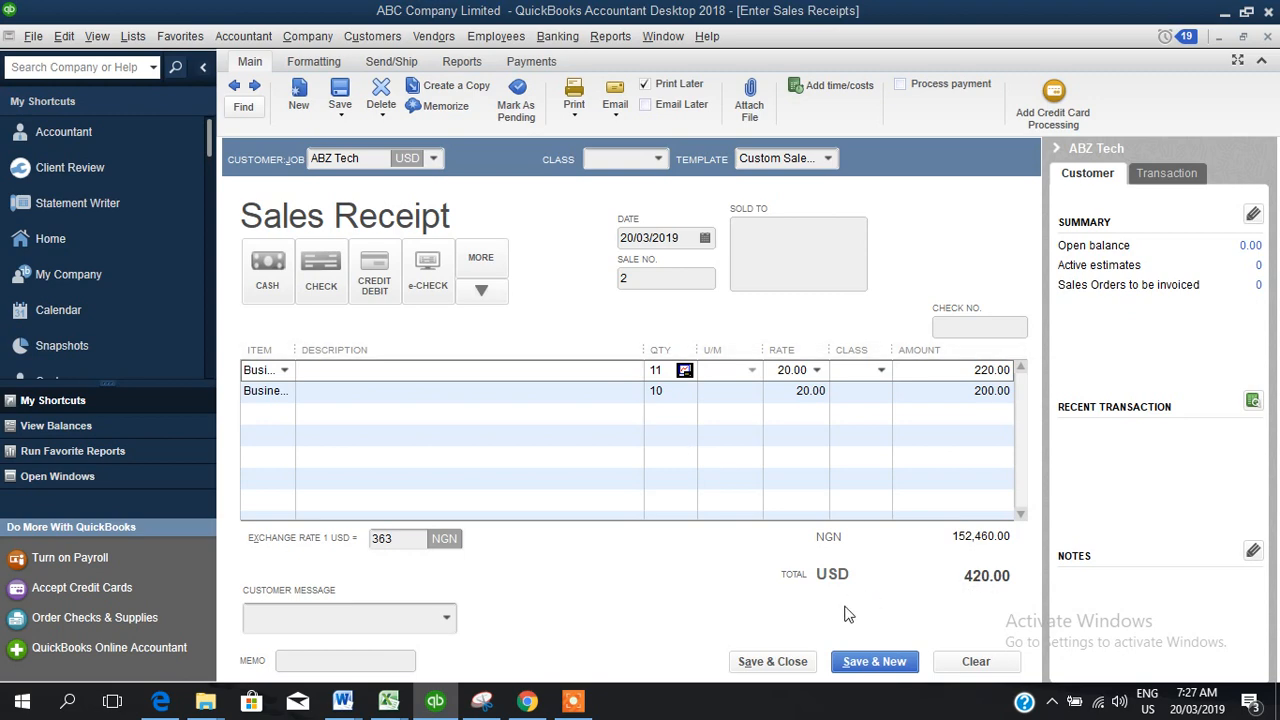
{"action": "left_click", "coordinate": [773, 663]}
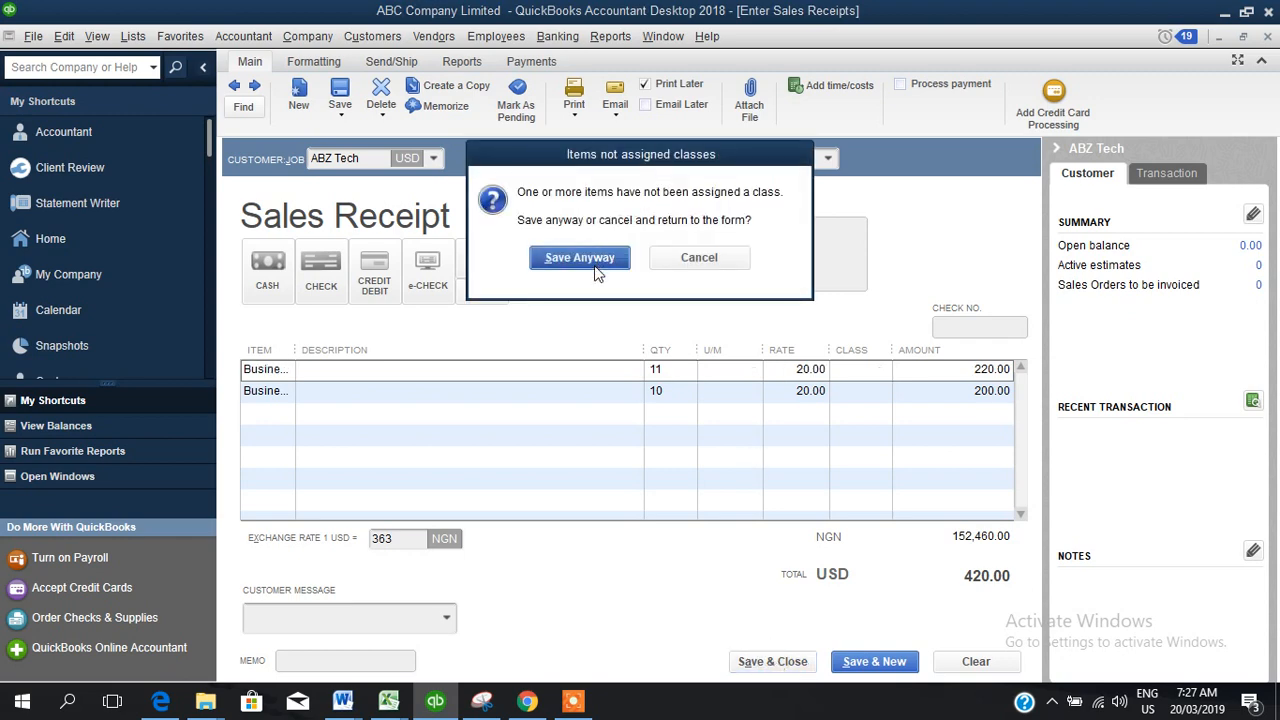
{"action": "left_click", "coordinate": [580, 258]}
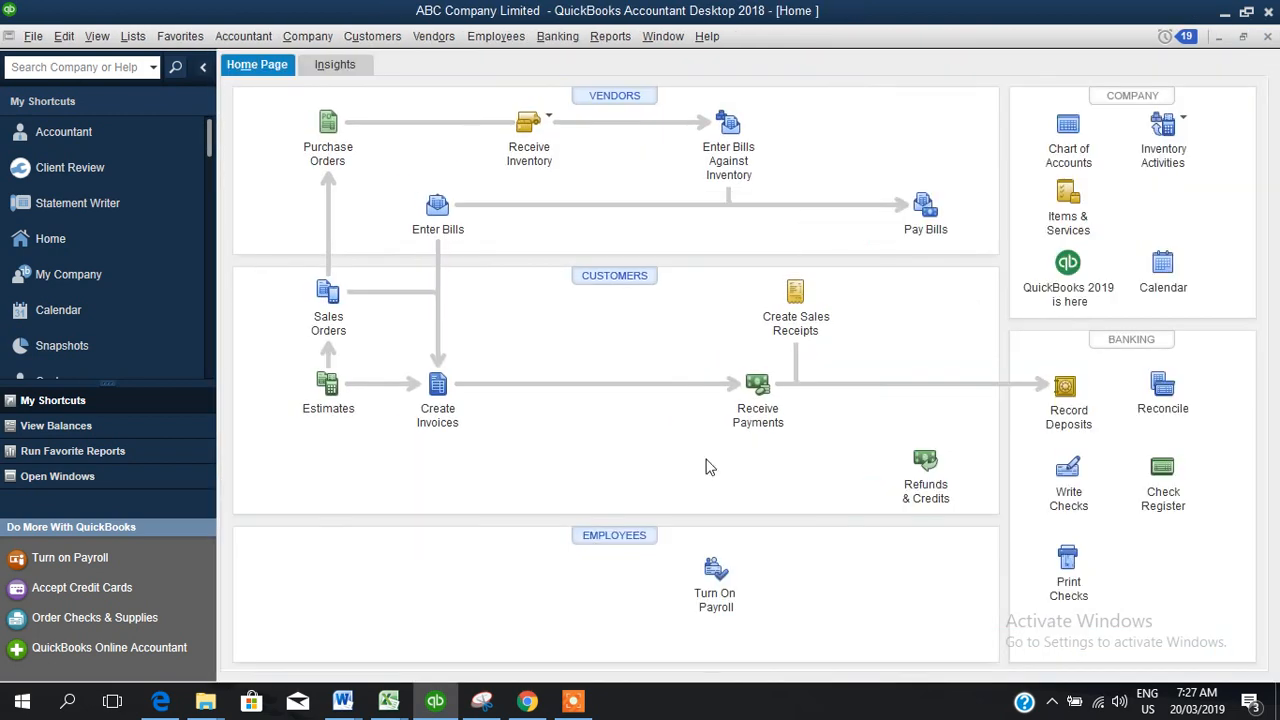
Step: Start recording a deposit and select ABZ Tech's US Dollar sales receipt as the payment to deposit
{"action": "left_click", "coordinate": [1068, 392]}
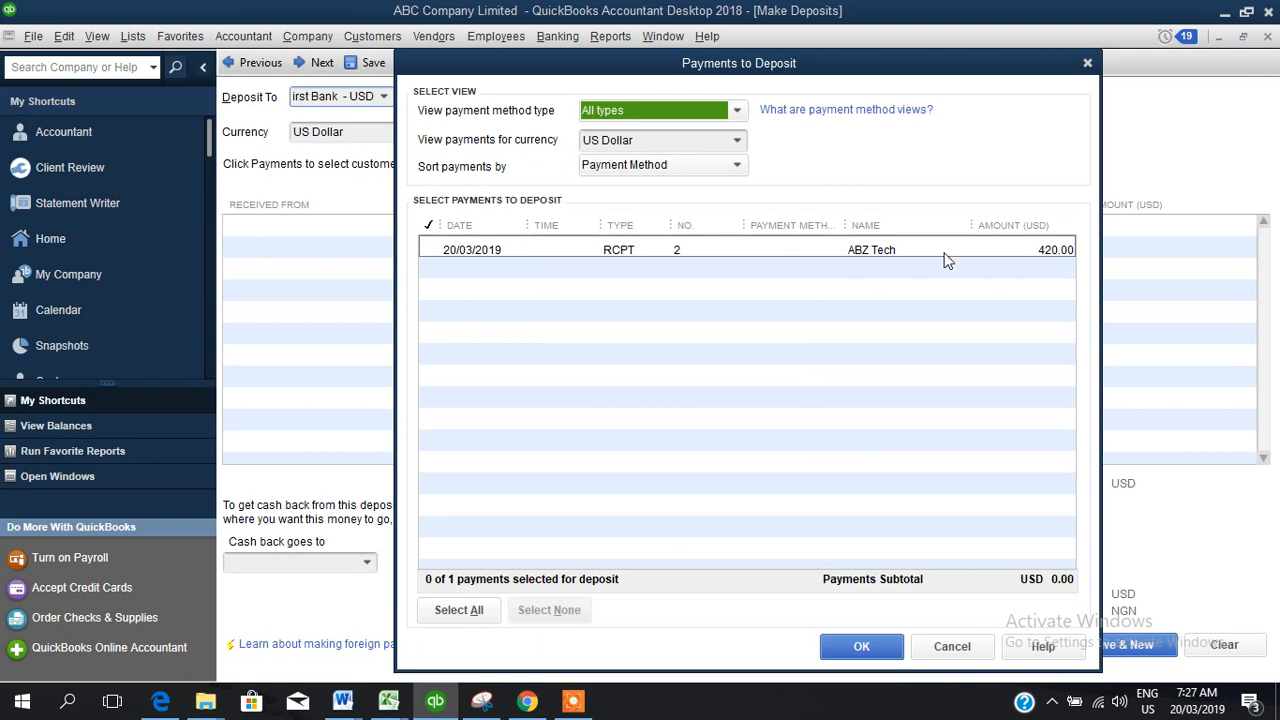
{"action": "left_click", "coordinate": [428, 251]}
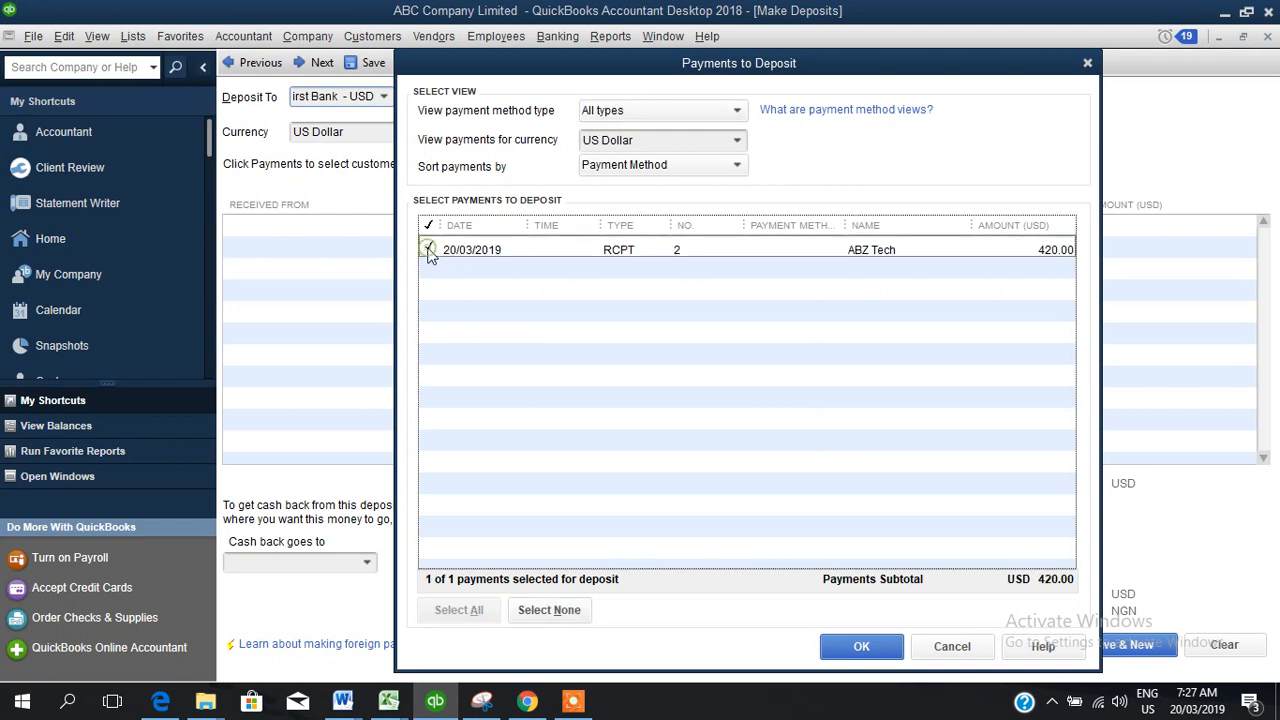
{"action": "left_click", "coordinate": [848, 648]}
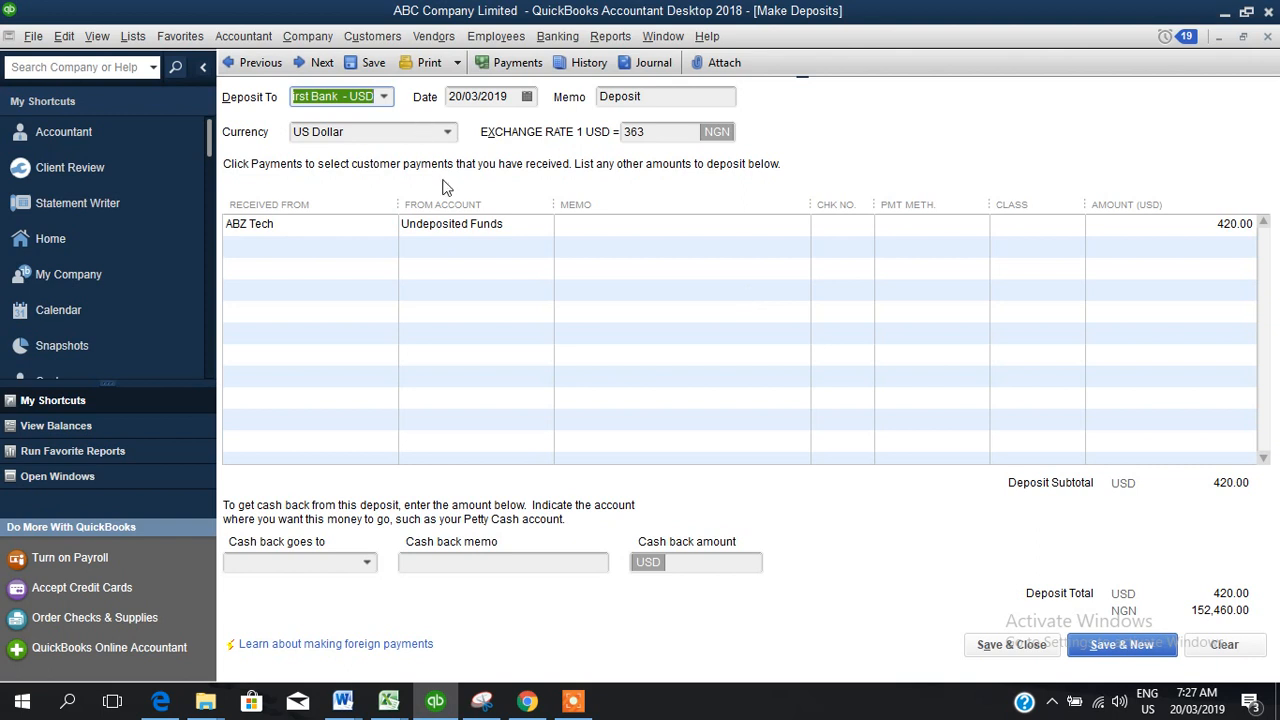
Step: Try to set the deposit account to Access Bank - EURO
{"action": "left_click", "coordinate": [384, 97]}
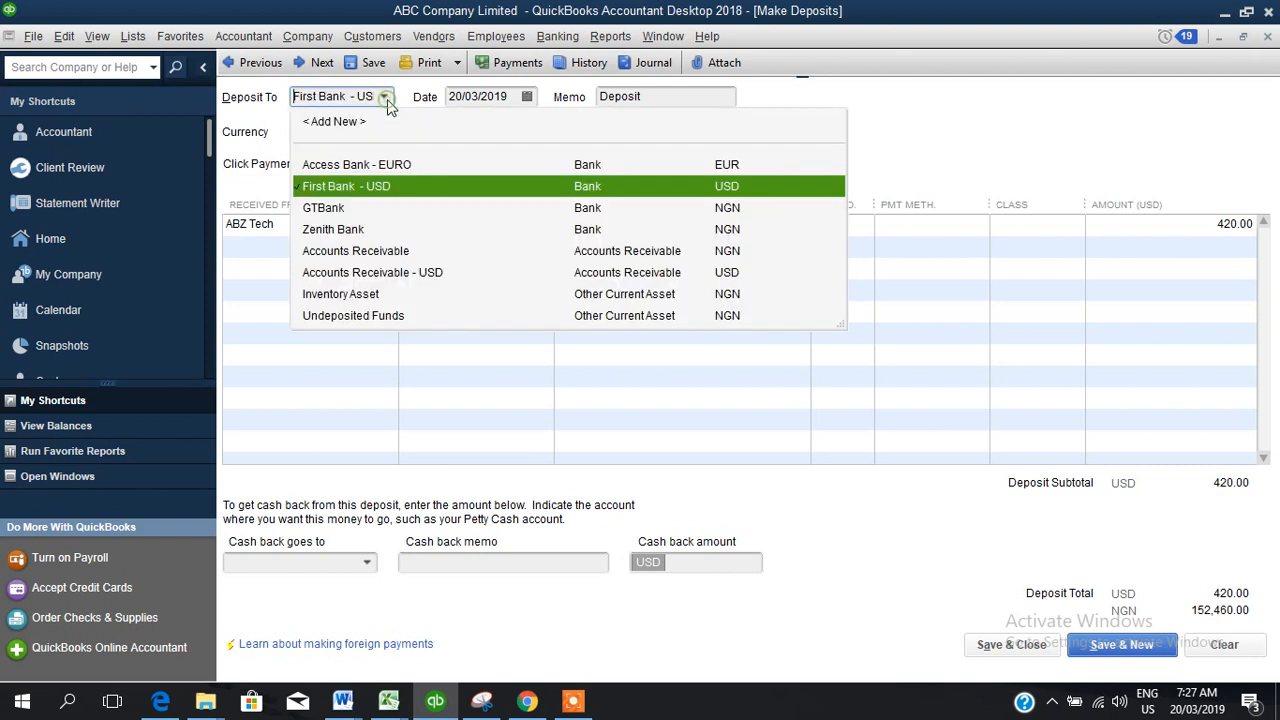
{"action": "left_click", "coordinate": [368, 164]}
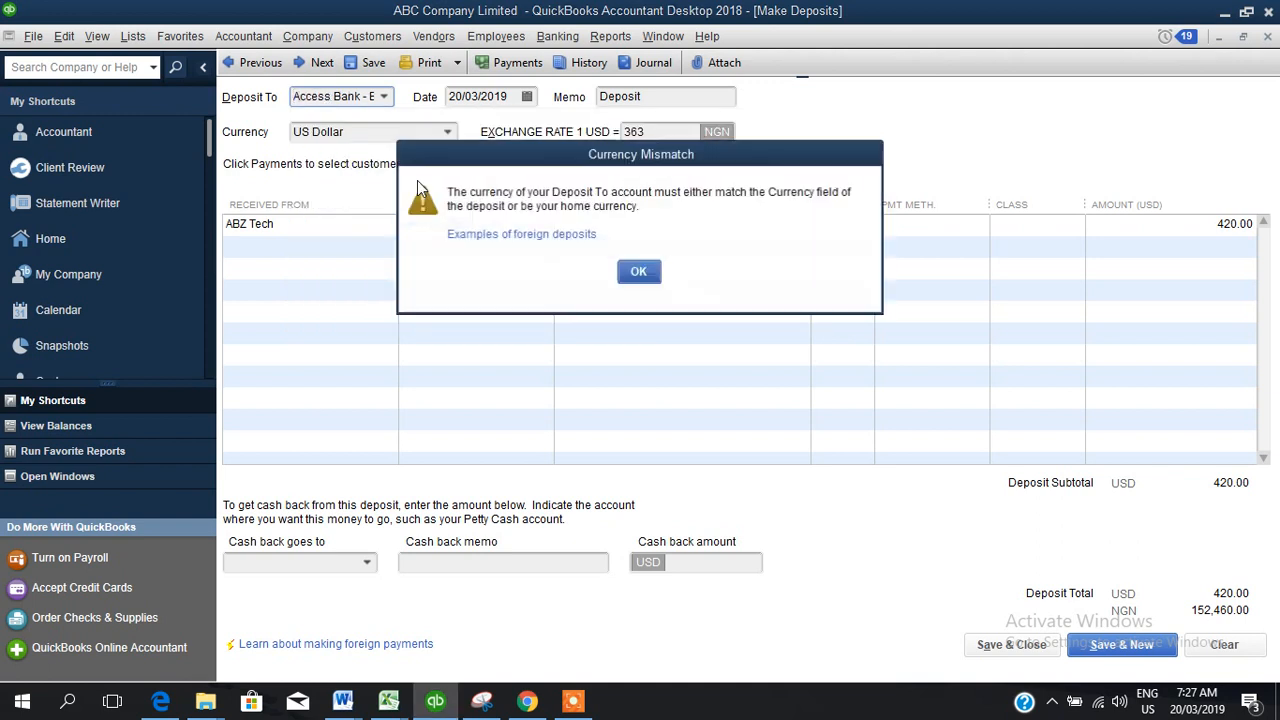
{"action": "left_click", "coordinate": [636, 272]}
Step: Choose First Bank - USD as the deposit account, and save and close the deposit
{"action": "left_click", "coordinate": [386, 97]}
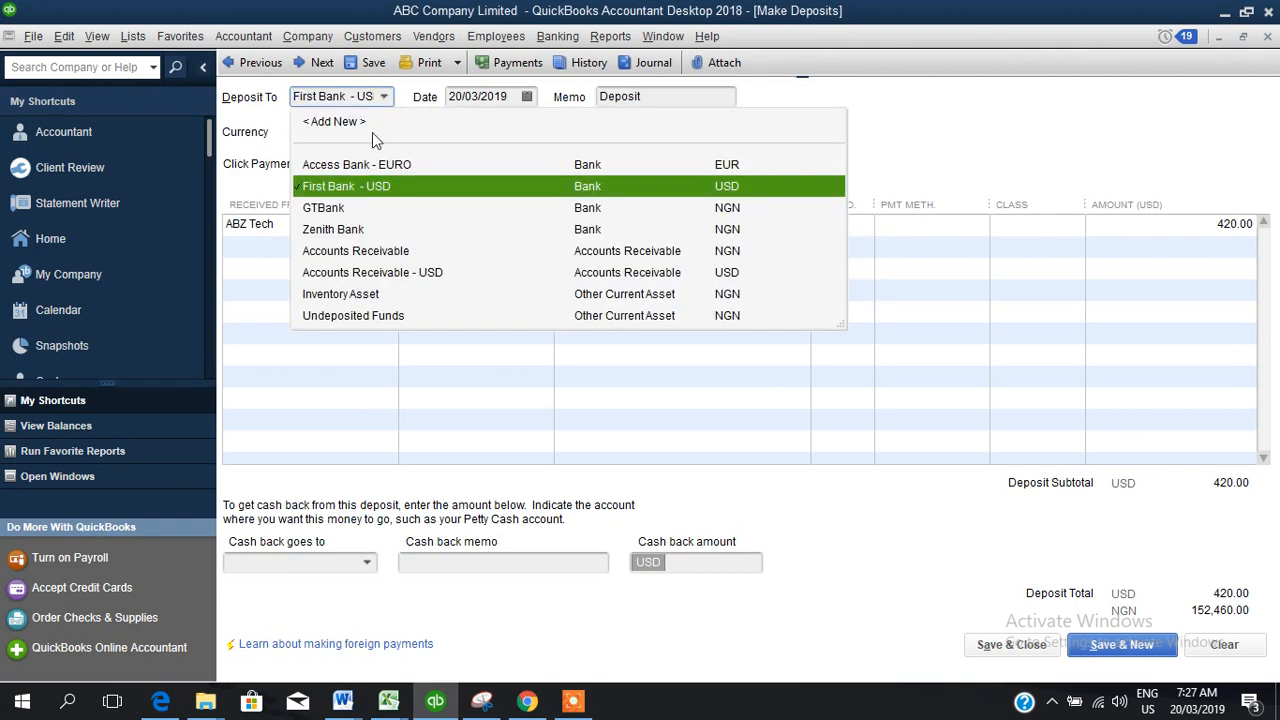
{"action": "left_click", "coordinate": [357, 190]}
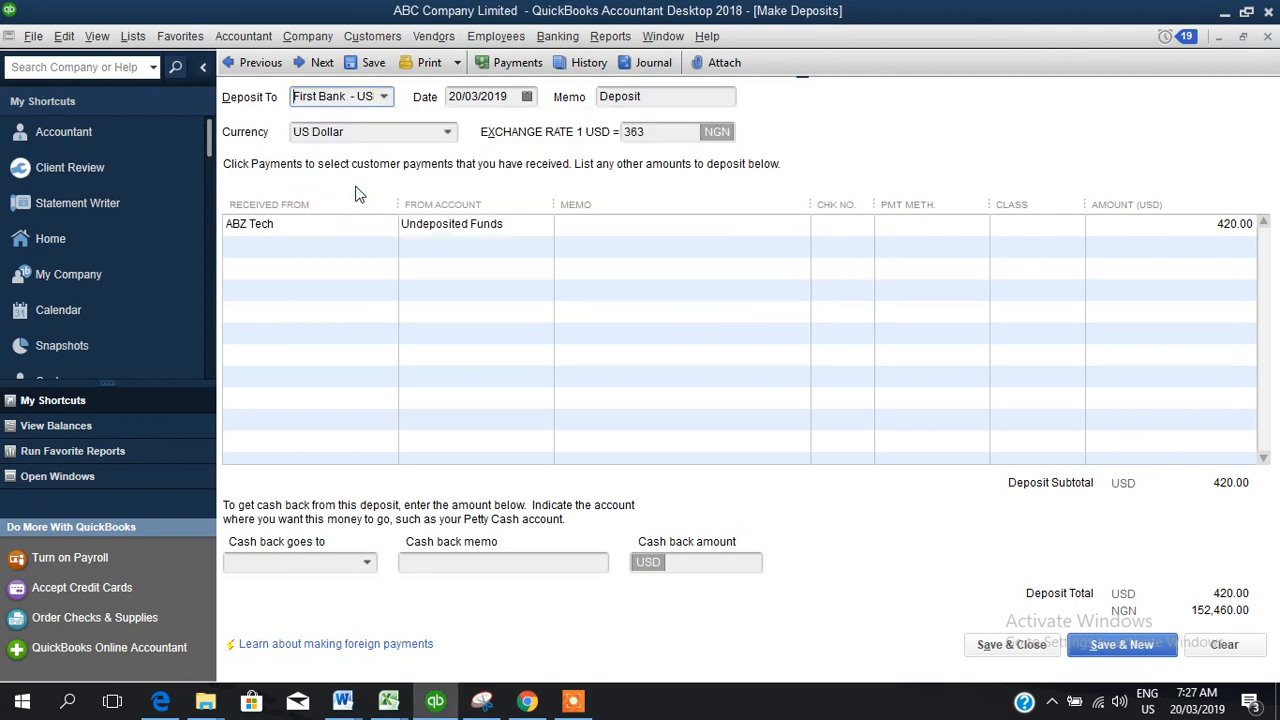
{"action": "left_click", "coordinate": [1012, 646]}
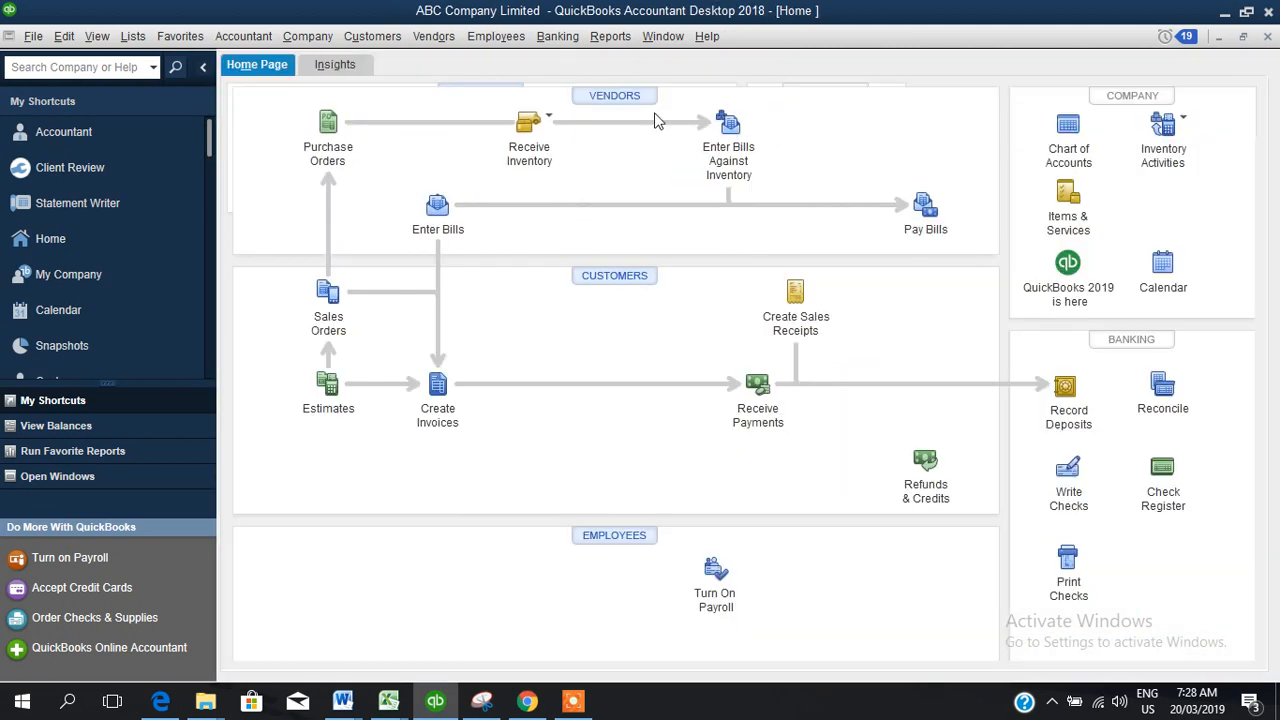
Step: Open the First Bank - USD account register, check the deposit entry, and close the register
{"action": "left_click", "coordinate": [611, 40]}
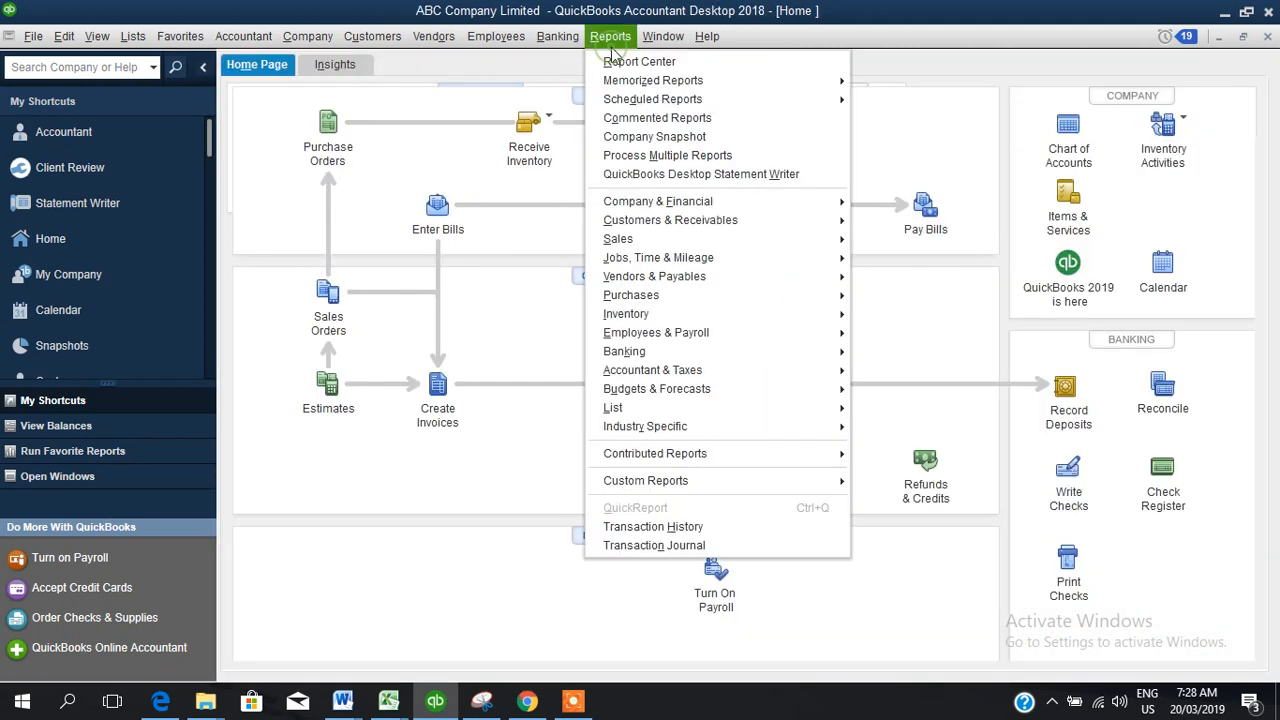
{"action": "mouse_move", "coordinate": [557, 38]}
{"action": "left_click", "coordinate": [580, 117]}
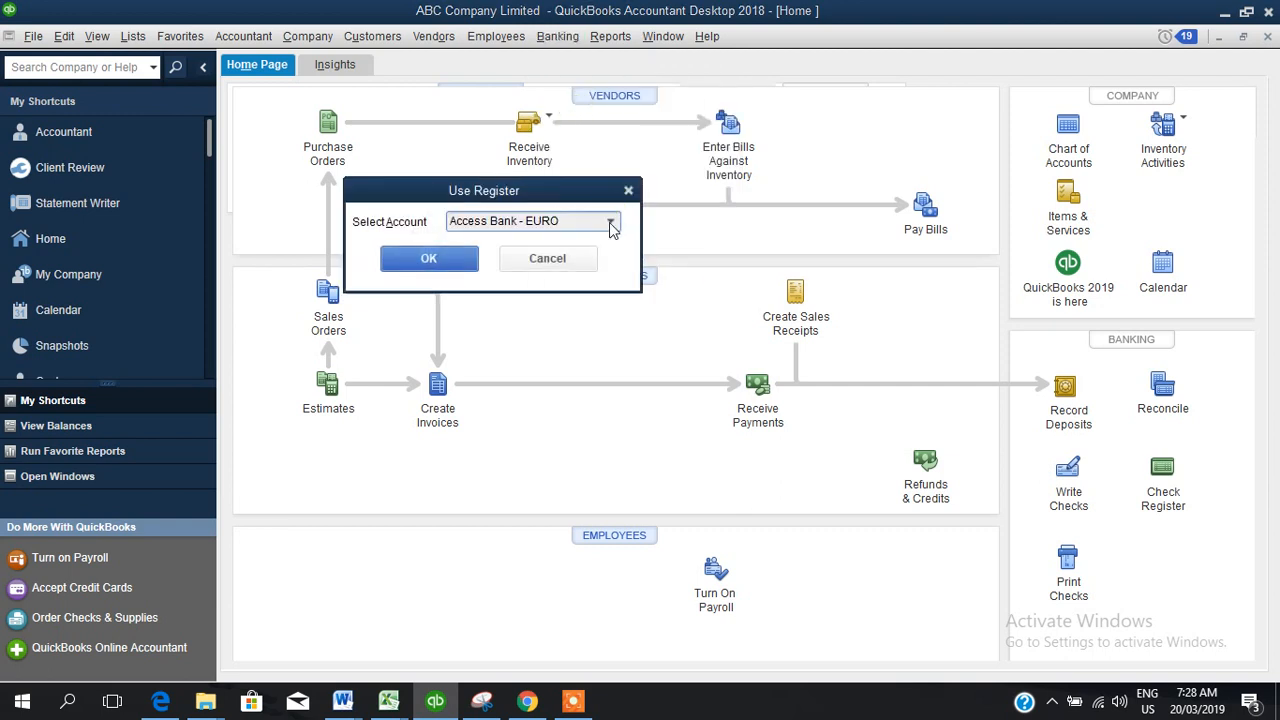
{"action": "left_click", "coordinate": [611, 221]}
{"action": "left_click", "coordinate": [527, 270]}
{"action": "left_click", "coordinate": [429, 260]}
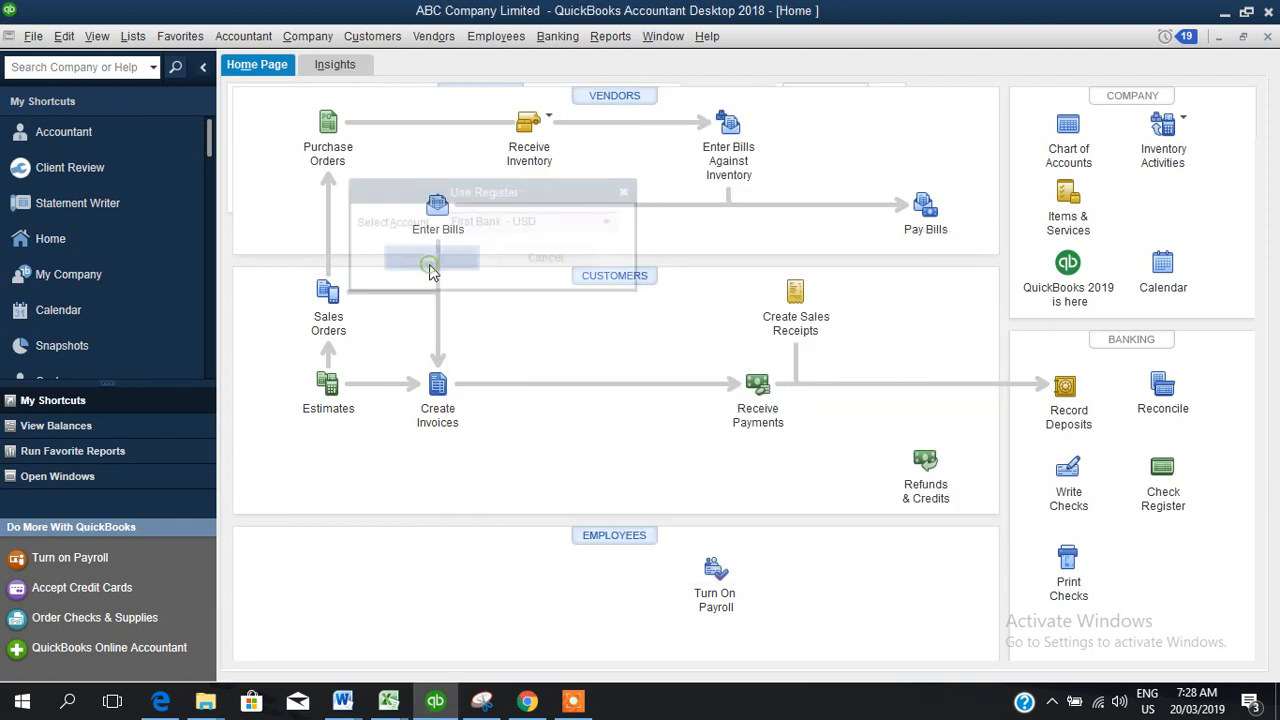
{"action": "left_click", "coordinate": [742, 334]}
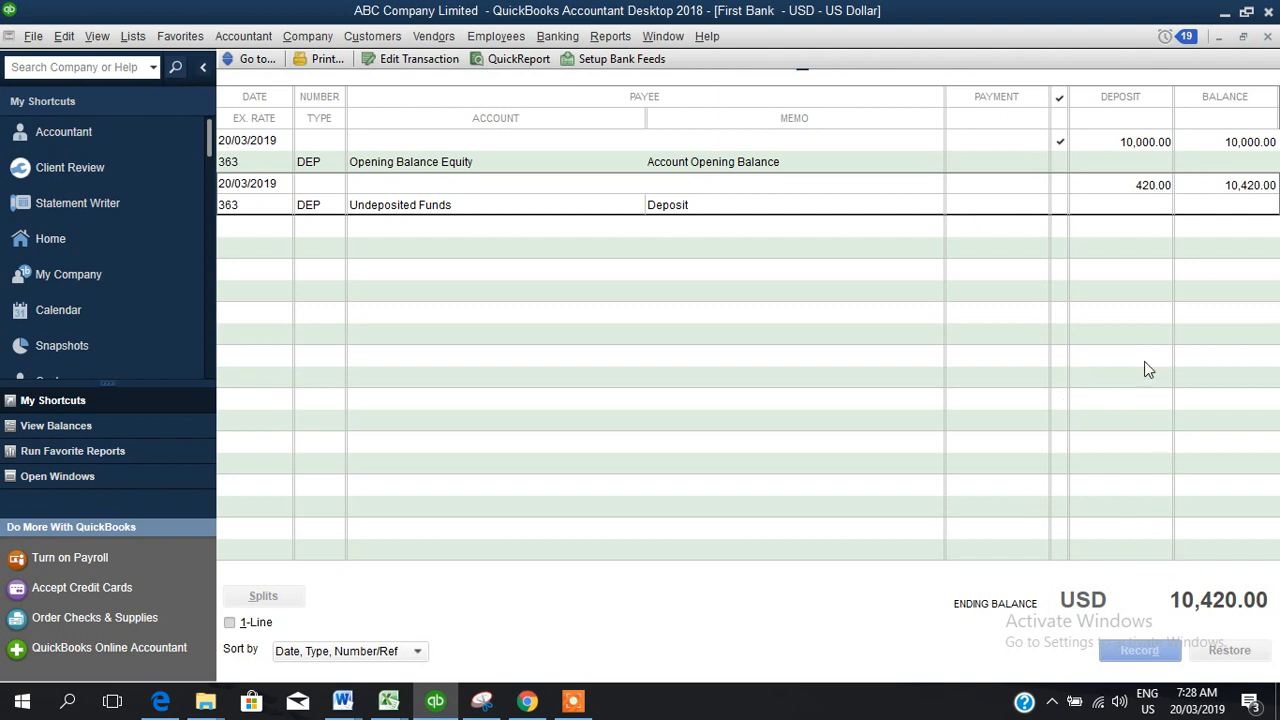
{"action": "left_click", "coordinate": [1268, 37]}
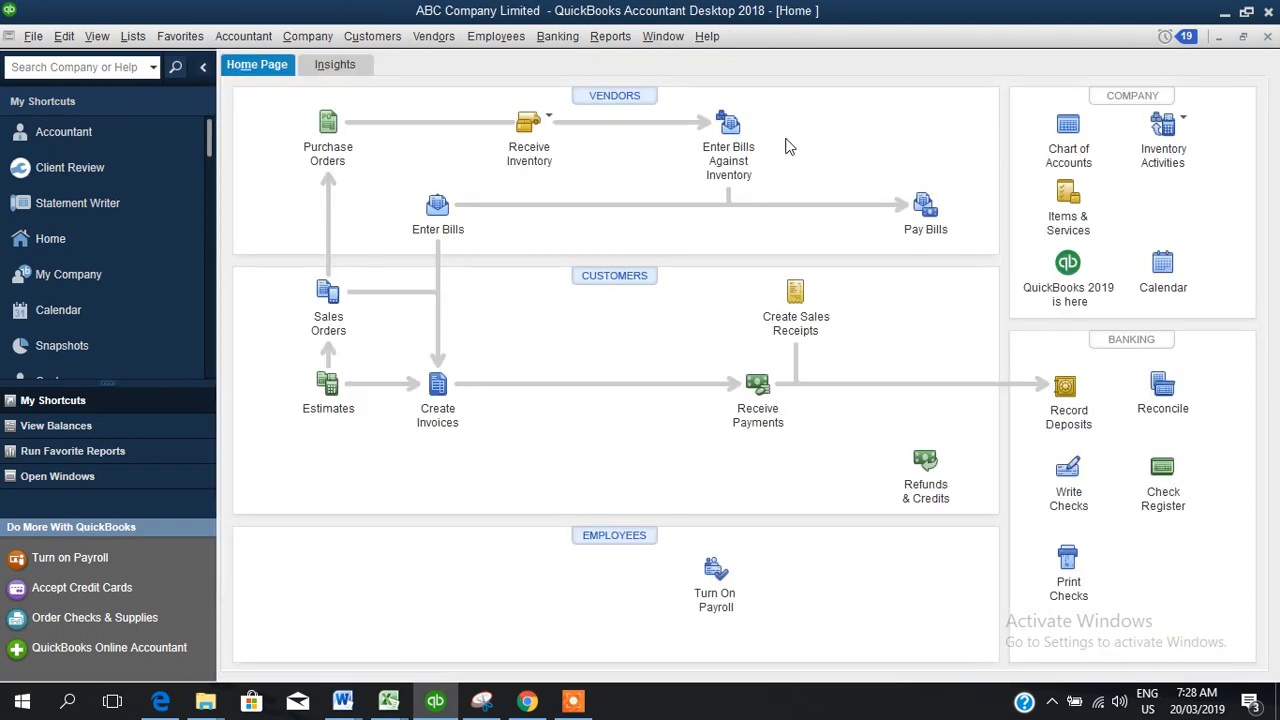
Step: Start a new invoice for ABZ Tech and add the Business Books Financial Mgt item on its first line
{"action": "left_click", "coordinate": [445, 410]}
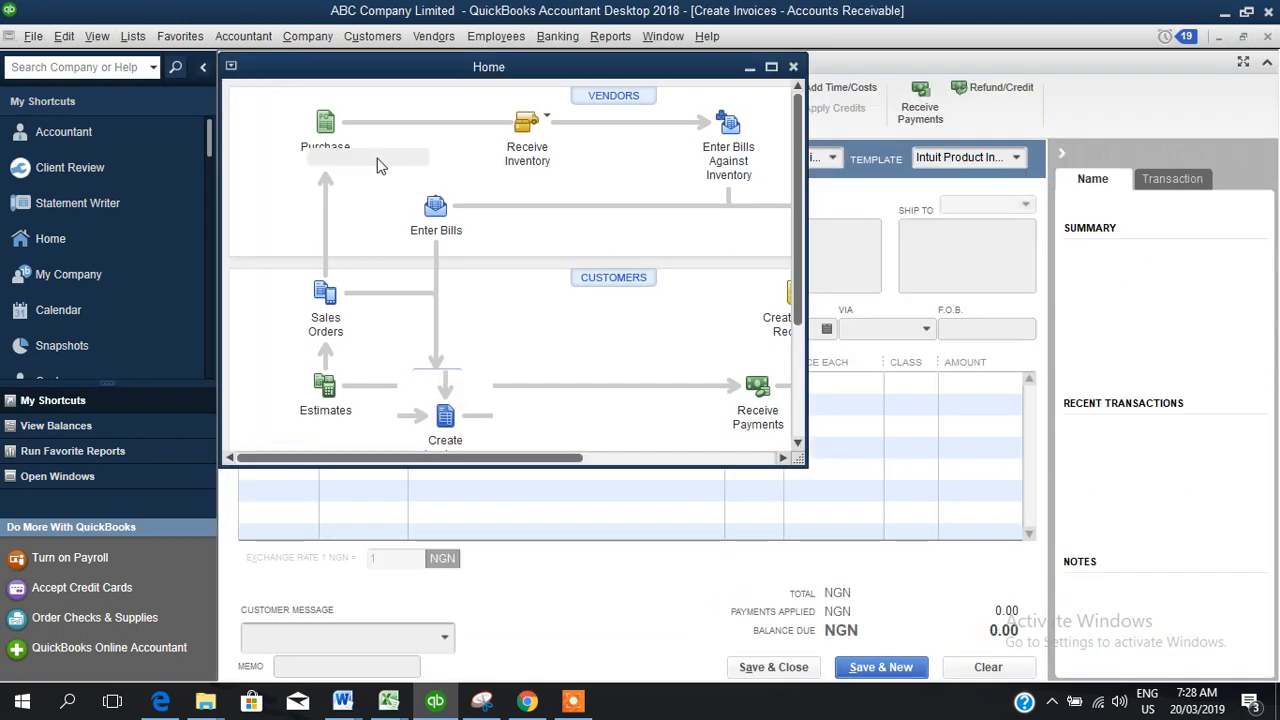
{"action": "left_click", "coordinate": [437, 159]}
{"action": "left_click", "coordinate": [378, 212]}
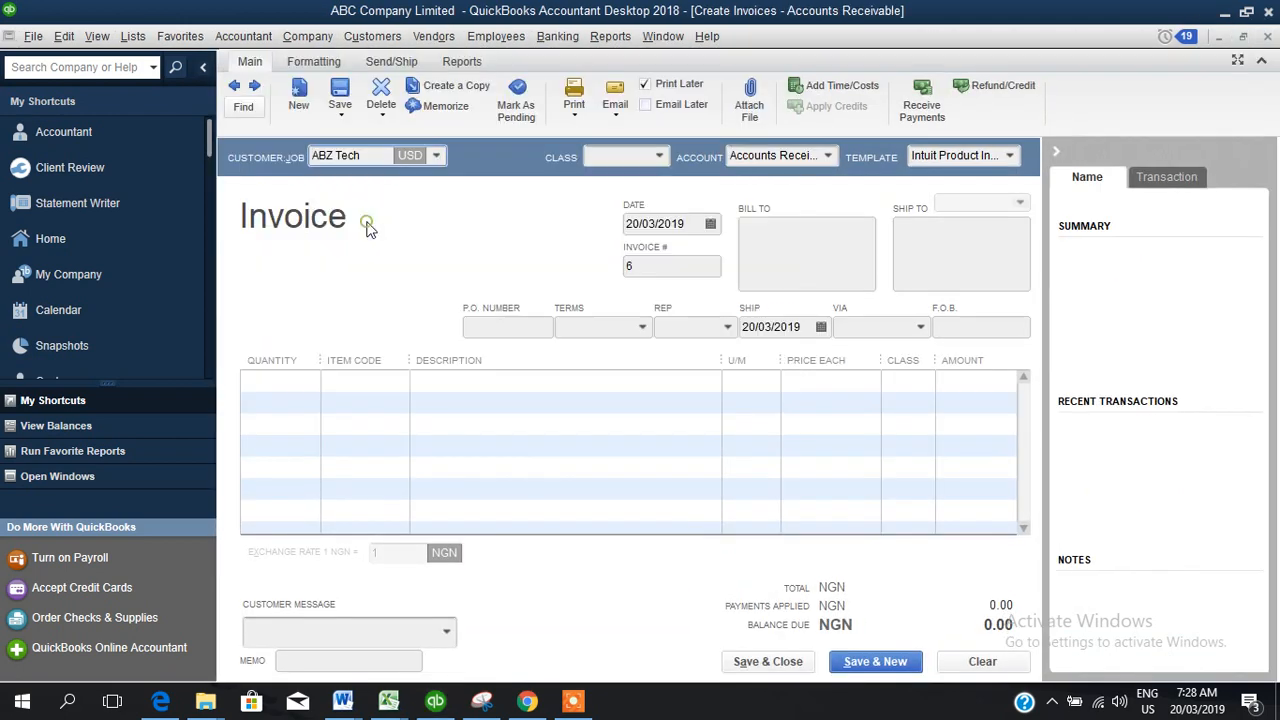
{"action": "left_click", "coordinate": [307, 381]}
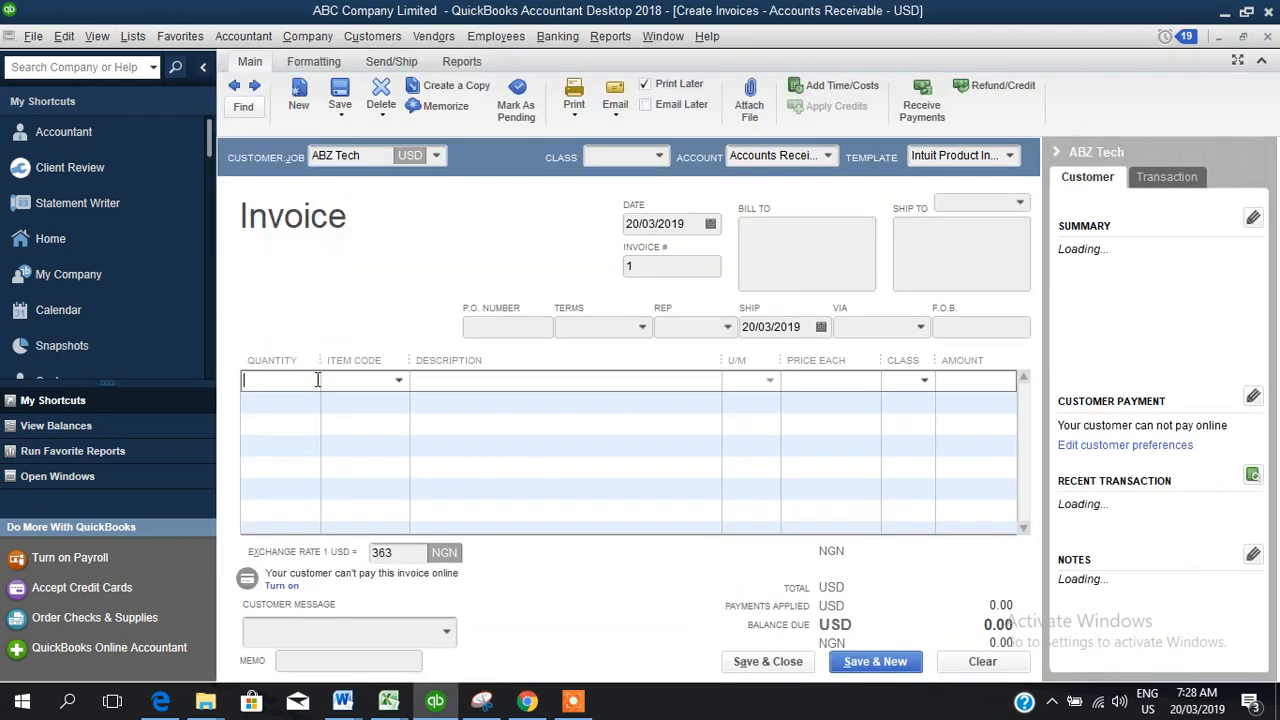
{"action": "left_click", "coordinate": [401, 380]}
{"action": "left_click", "coordinate": [366, 409]}
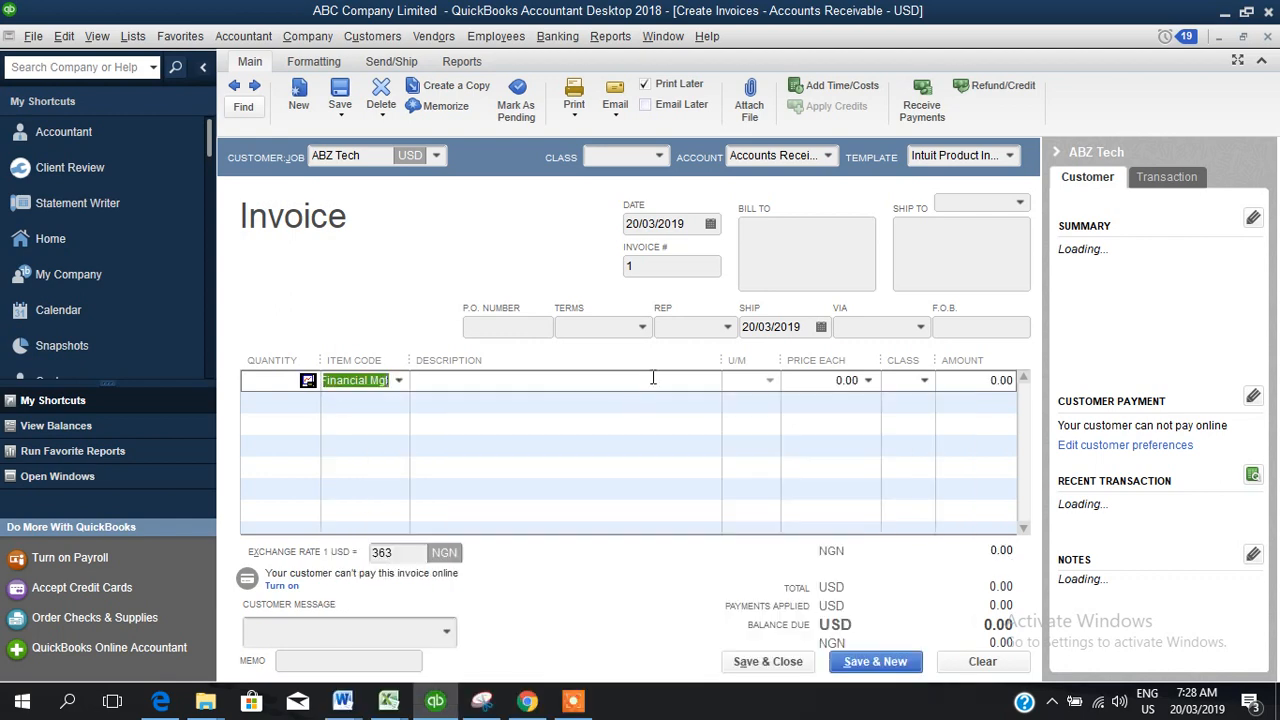
Step: Set the invoice item's price to 10 each and its quantity to 5
{"action": "left_click", "coordinate": [866, 388]}
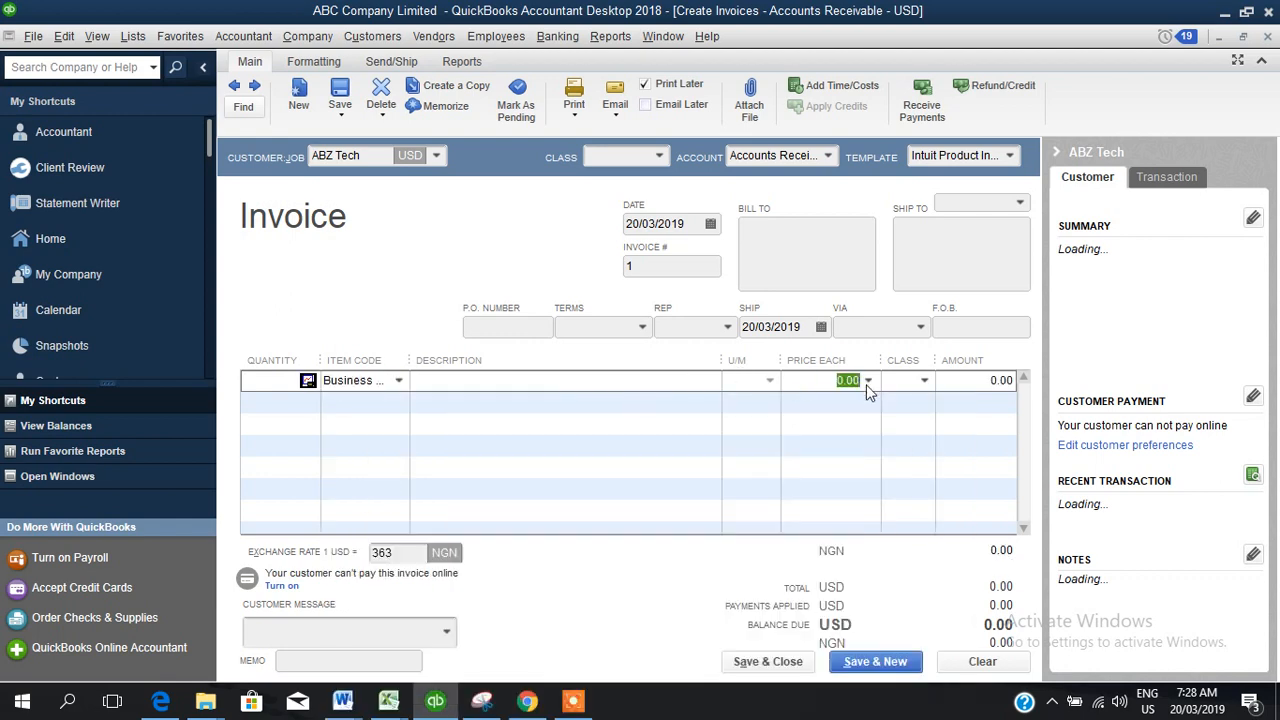
{"action": "type", "text": "1"}
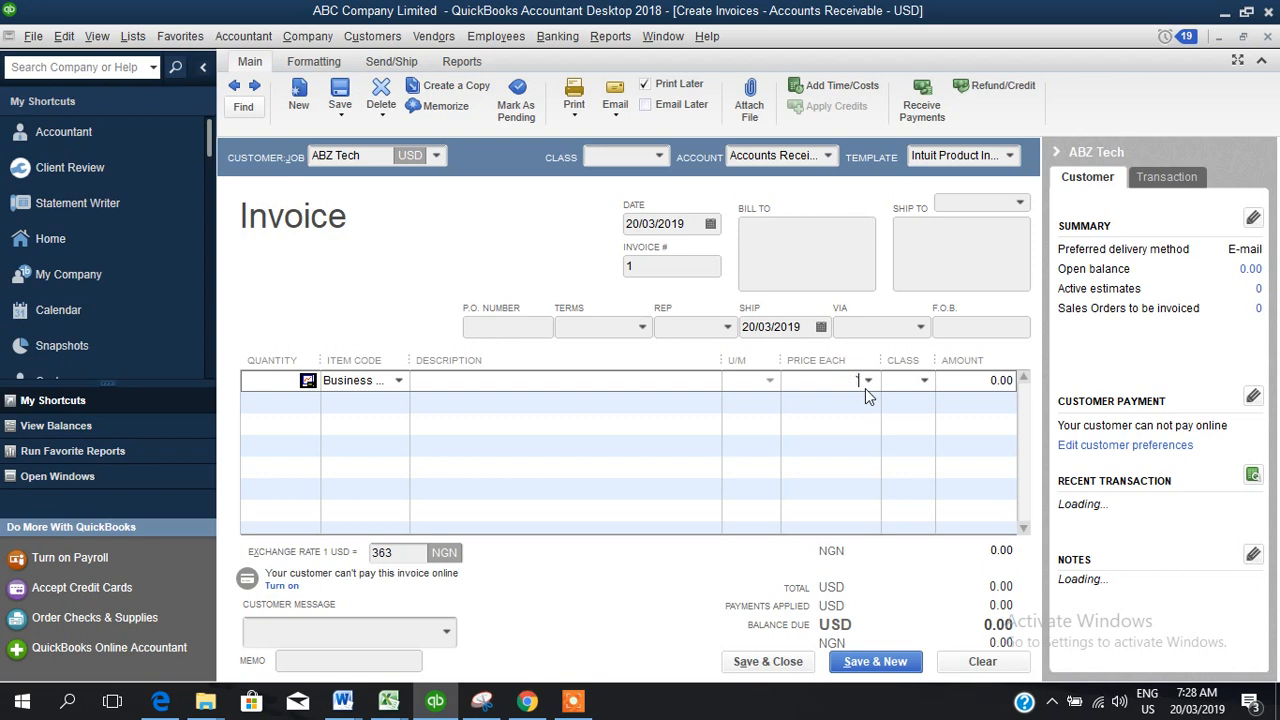
{"action": "type", "text": "0"}
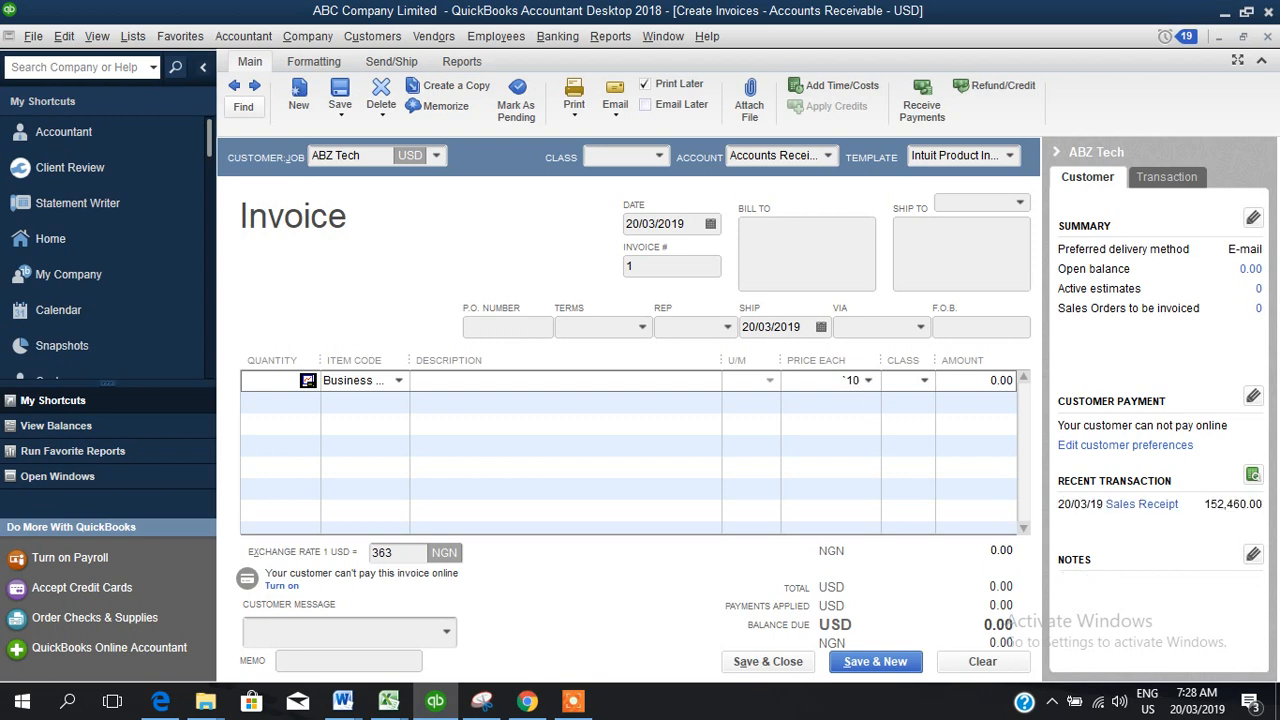
{"action": "left_click", "coordinate": [257, 380]}
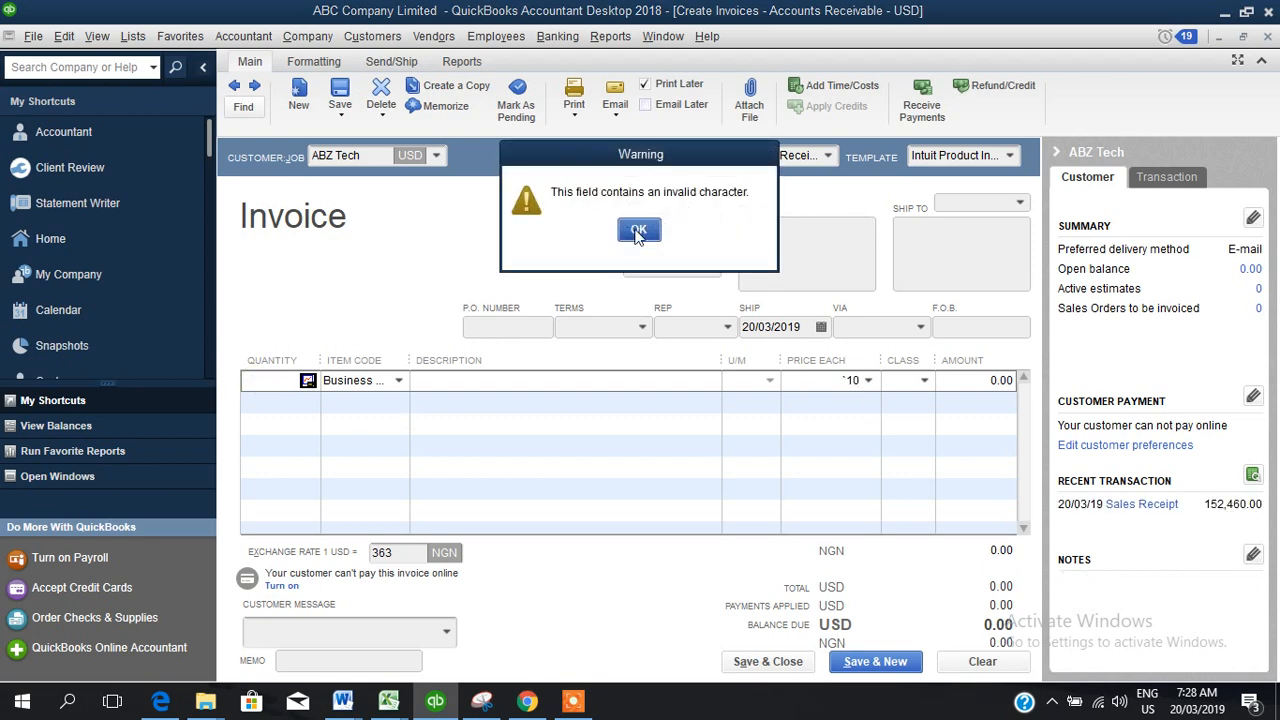
{"action": "left_click", "coordinate": [638, 231]}
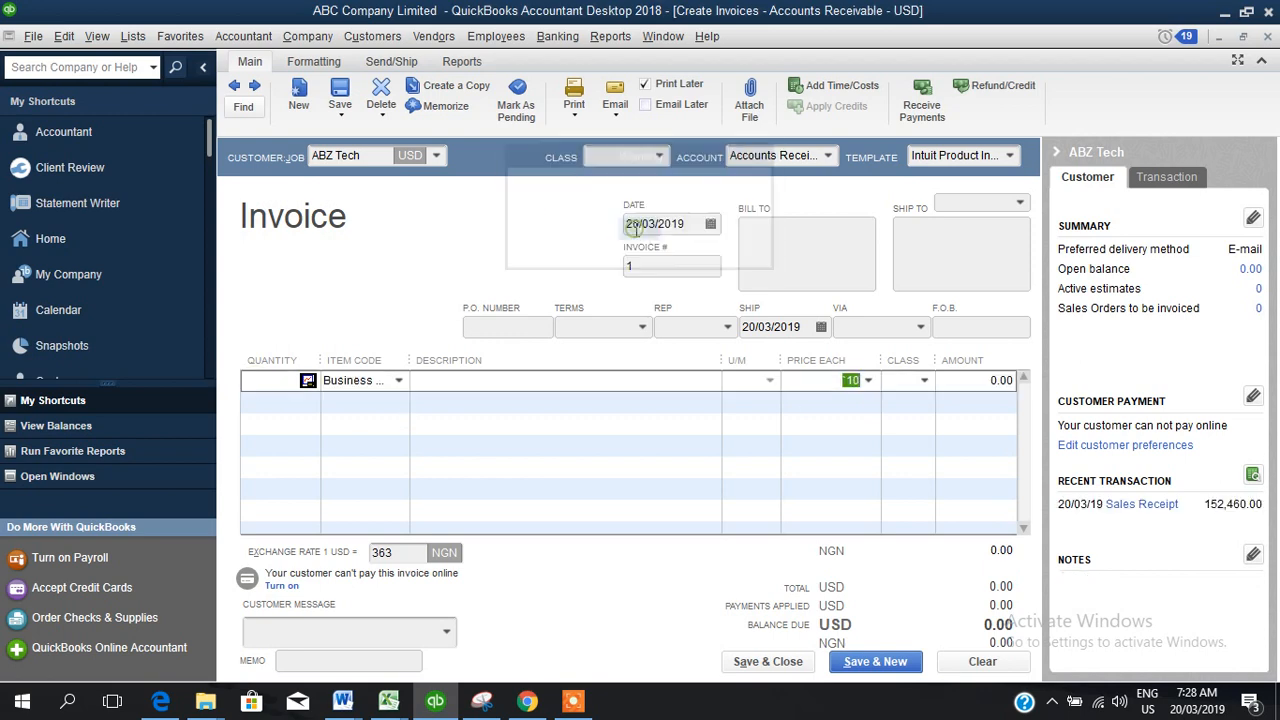
{"action": "left_click", "coordinate": [851, 381]}
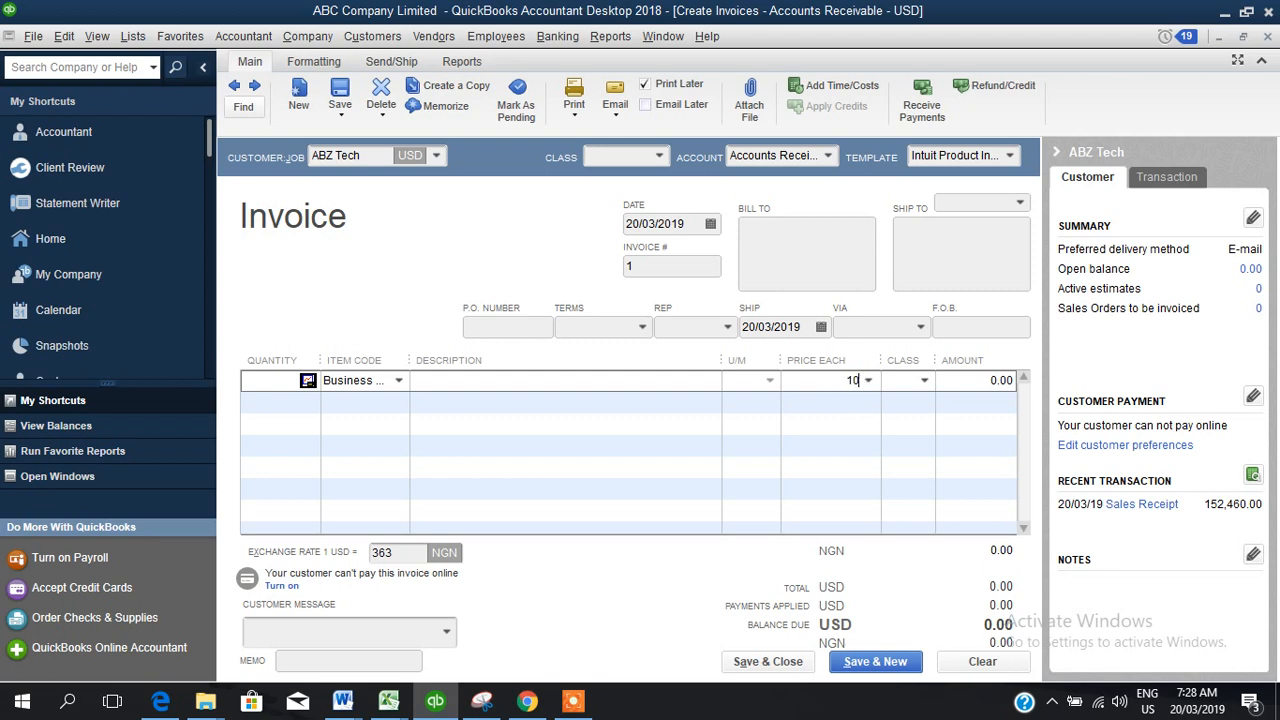
{"action": "left_click", "coordinate": [276, 385]}
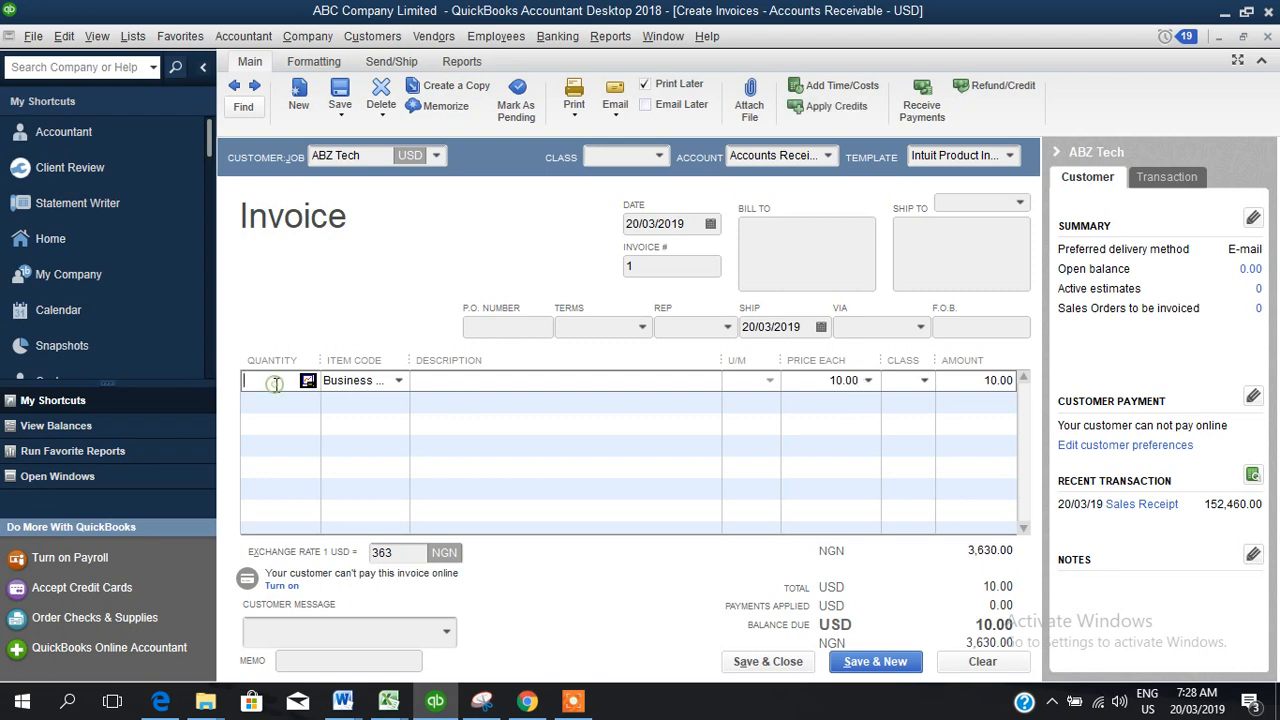
{"action": "left_click", "coordinate": [967, 381]}
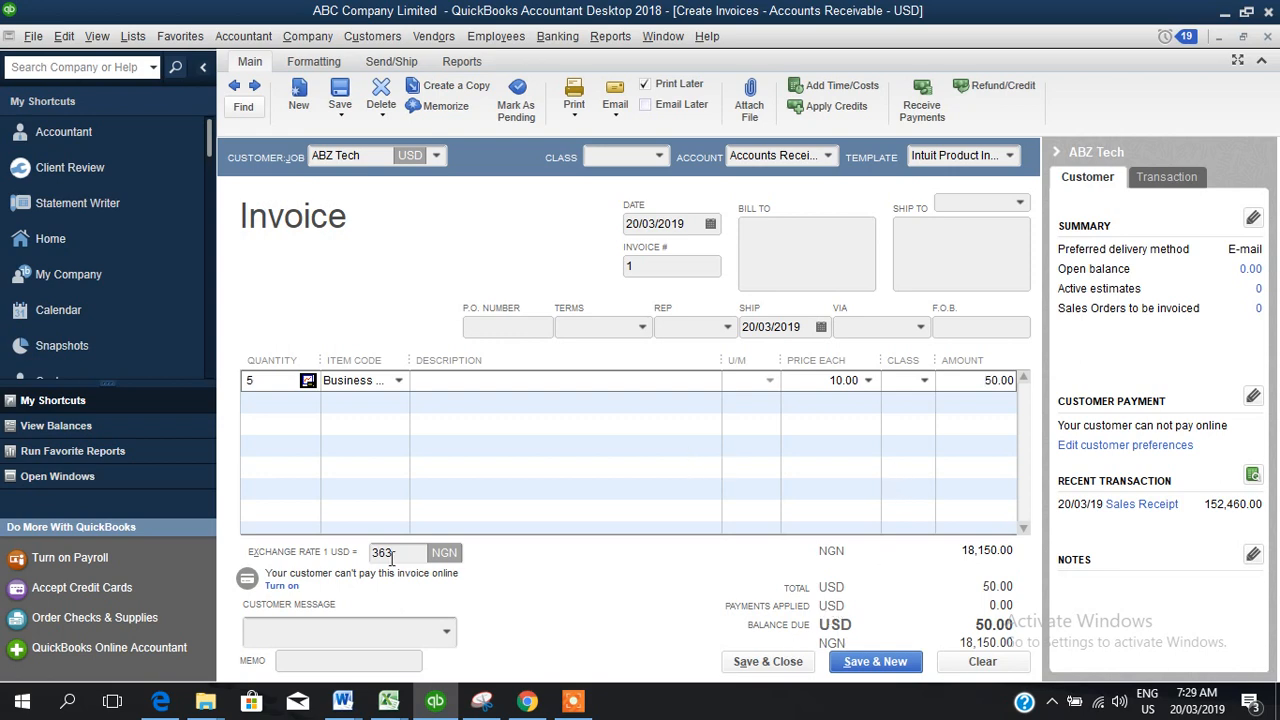
Step: Save and close the ABZ Tech invoice without assigning a class to its item
{"action": "left_click", "coordinate": [765, 663]}
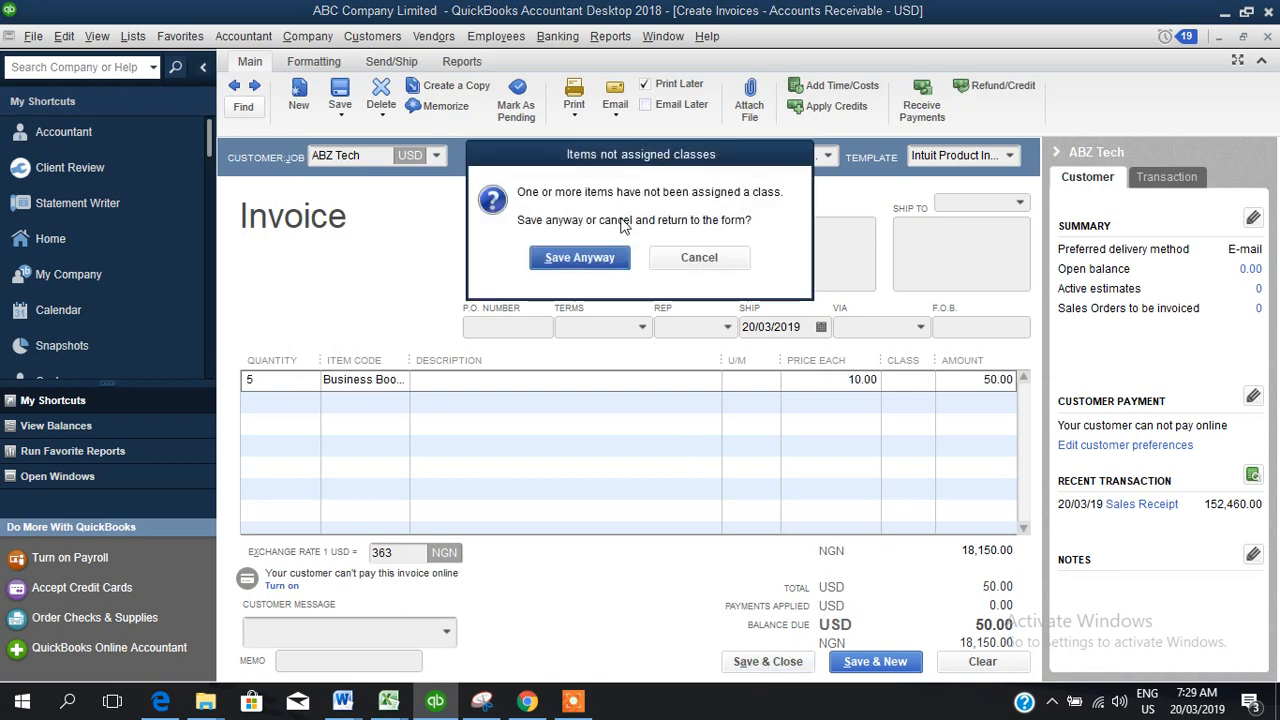
{"action": "left_click", "coordinate": [601, 259]}
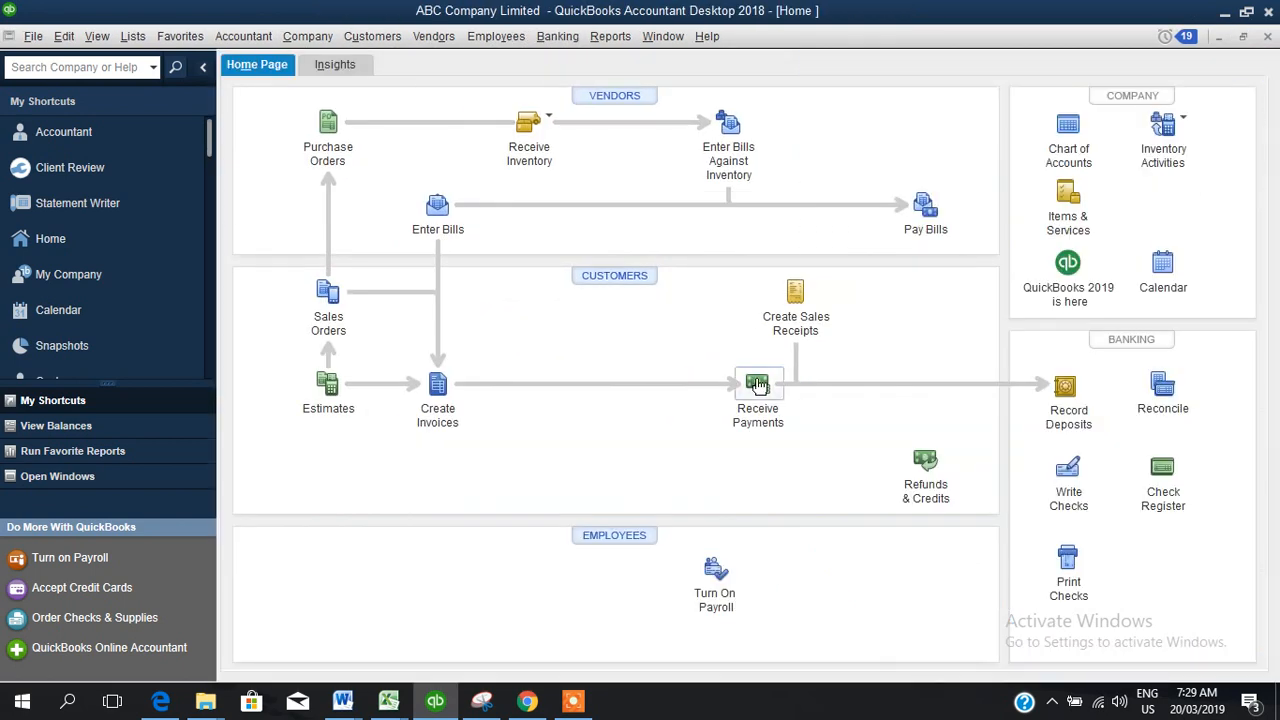
Step: Start a customer payment from ABZ Tech, apply it to invoice 1, and keep automatic payment calculation on
{"action": "left_click", "coordinate": [758, 386]}
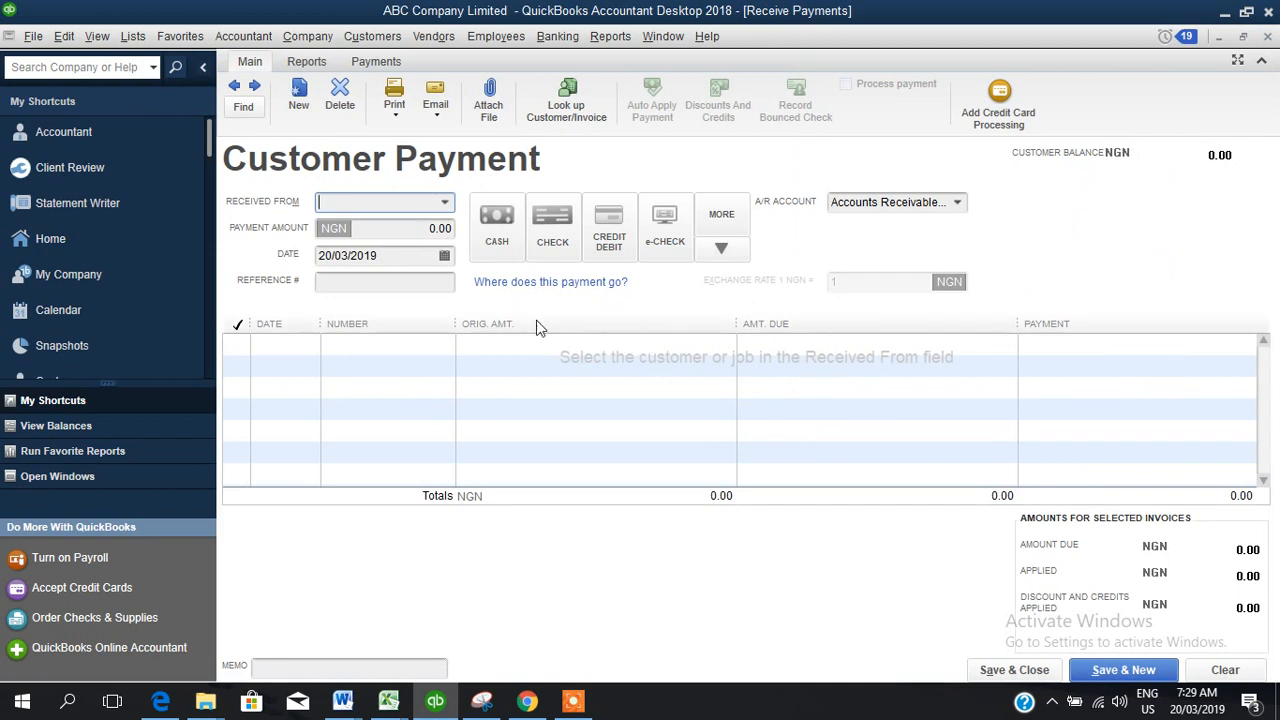
{"action": "left_click", "coordinate": [445, 203]}
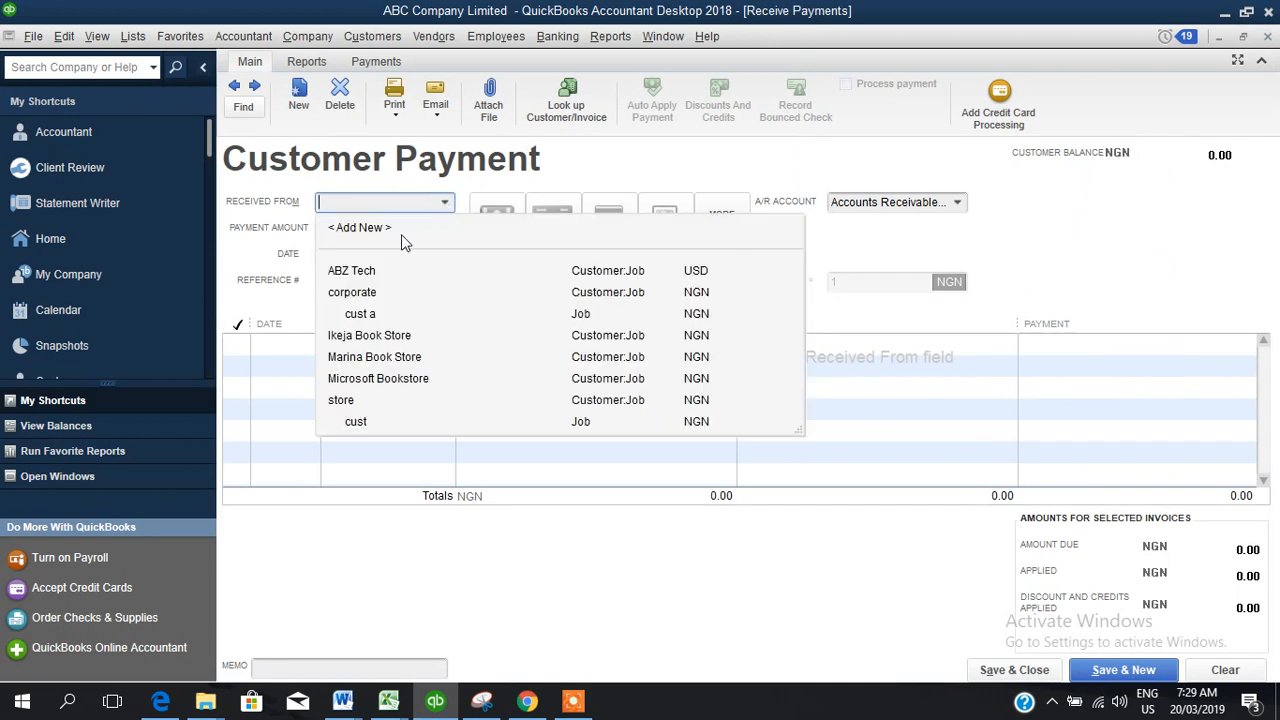
{"action": "left_click", "coordinate": [380, 270]}
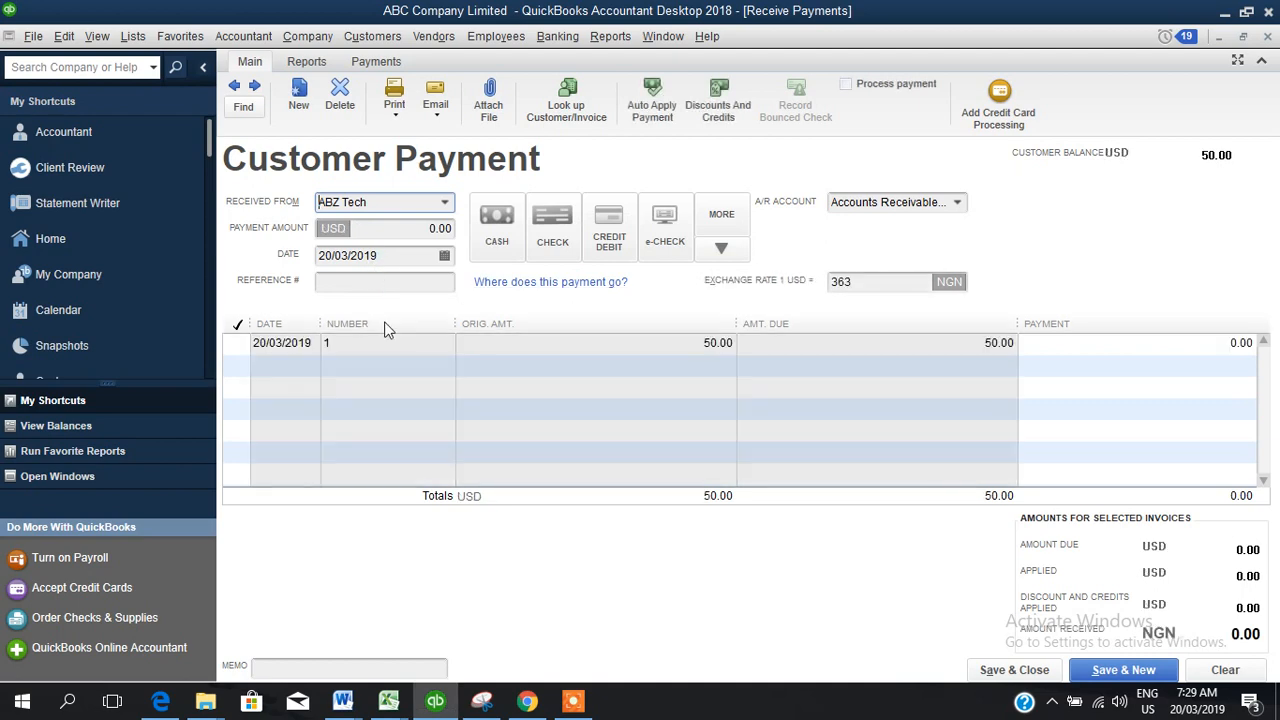
{"action": "left_click", "coordinate": [236, 344]}
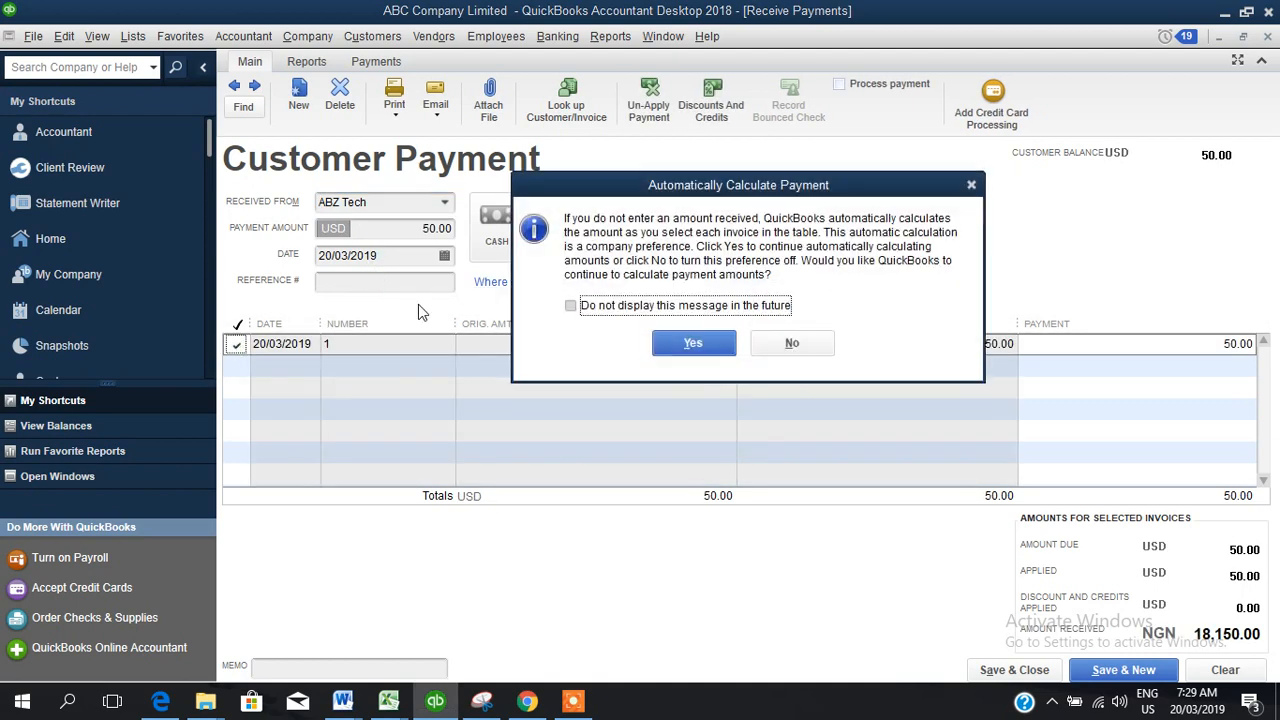
{"action": "left_click", "coordinate": [700, 341]}
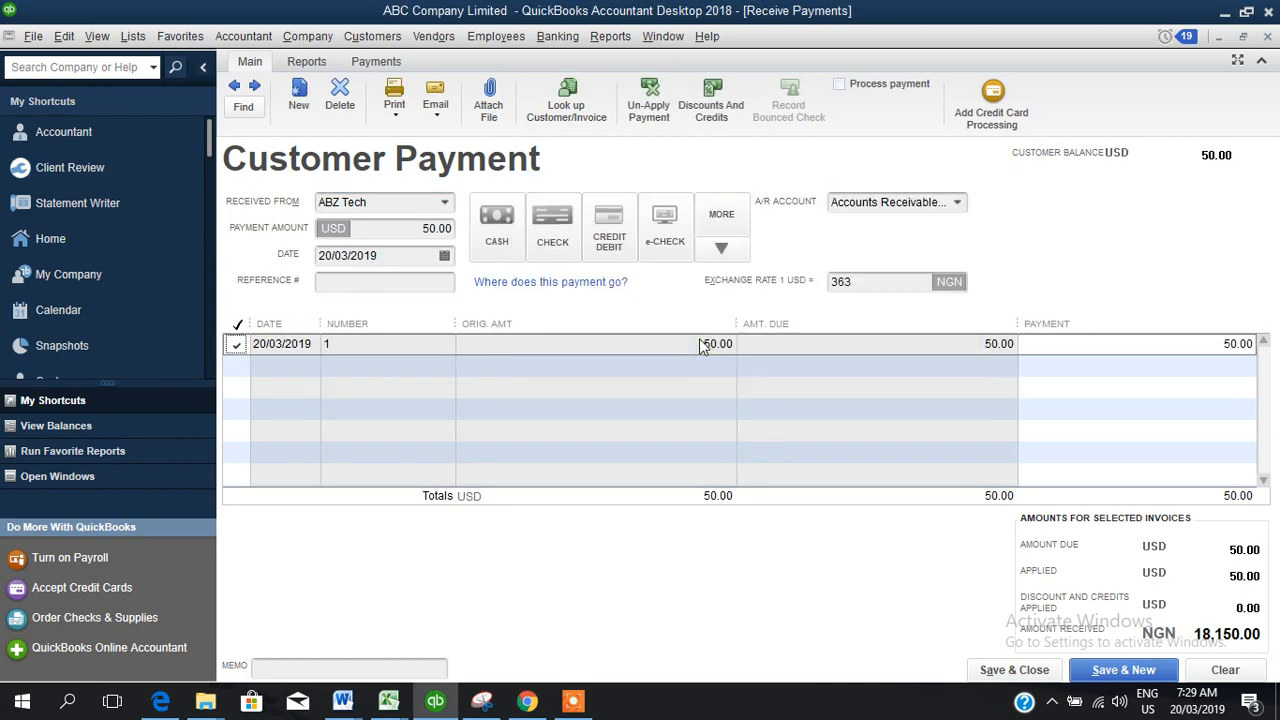
Step: Set the payment's exchange rate to 364 NGN per USD, and save and close the payment
{"action": "left_click", "coordinate": [860, 283]}
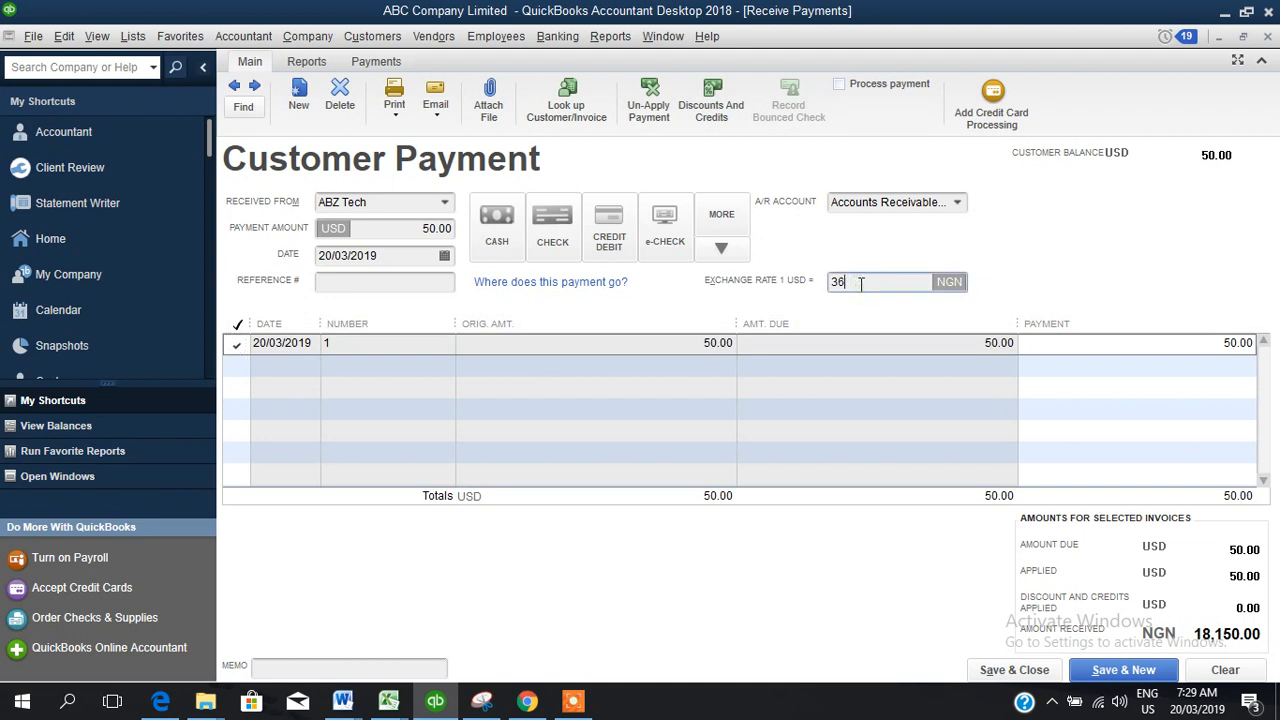
{"action": "type", "text": "4"}
{"action": "left_click", "coordinate": [1098, 343]}
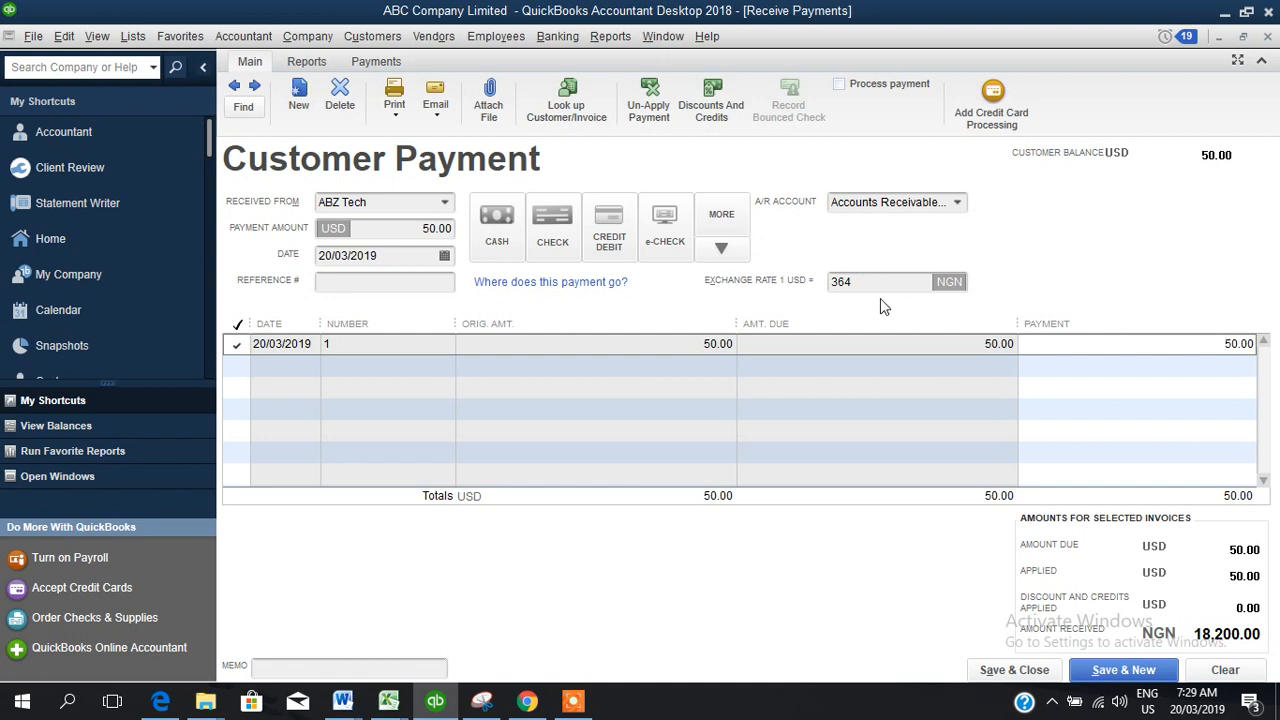
{"action": "left_click", "coordinate": [994, 672]}
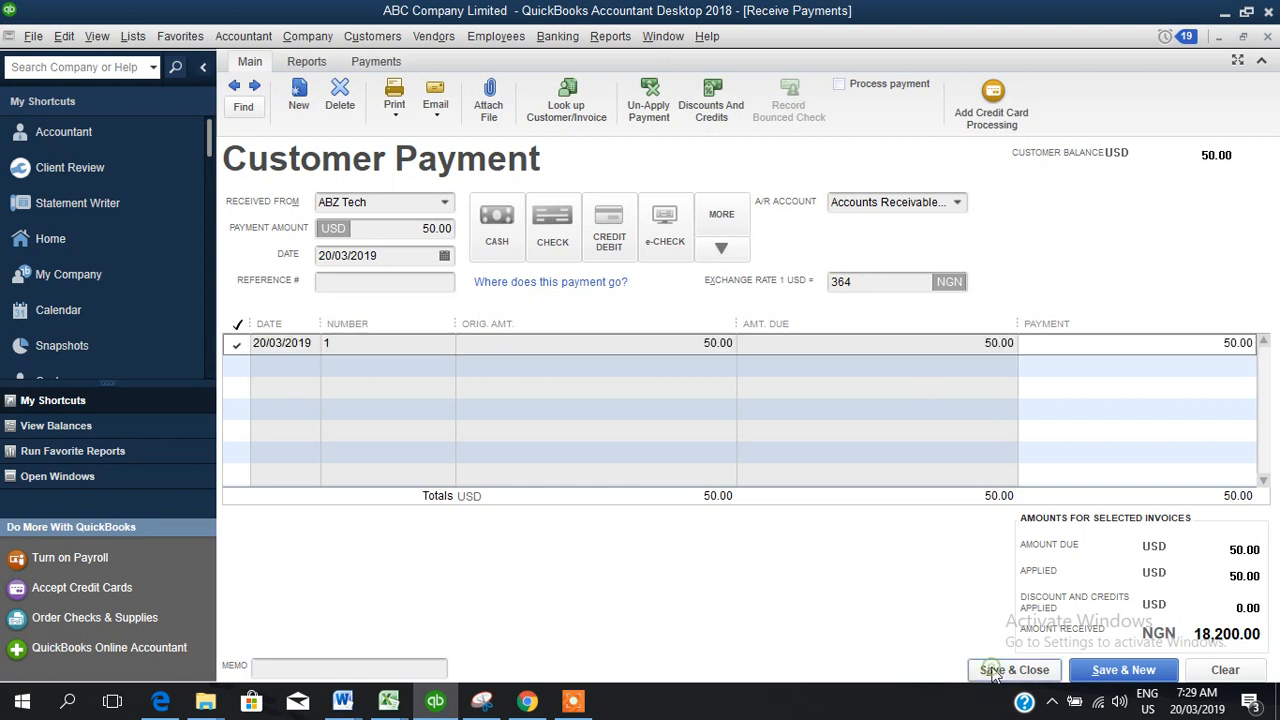
{"action": "left_click", "coordinate": [597, 258]}
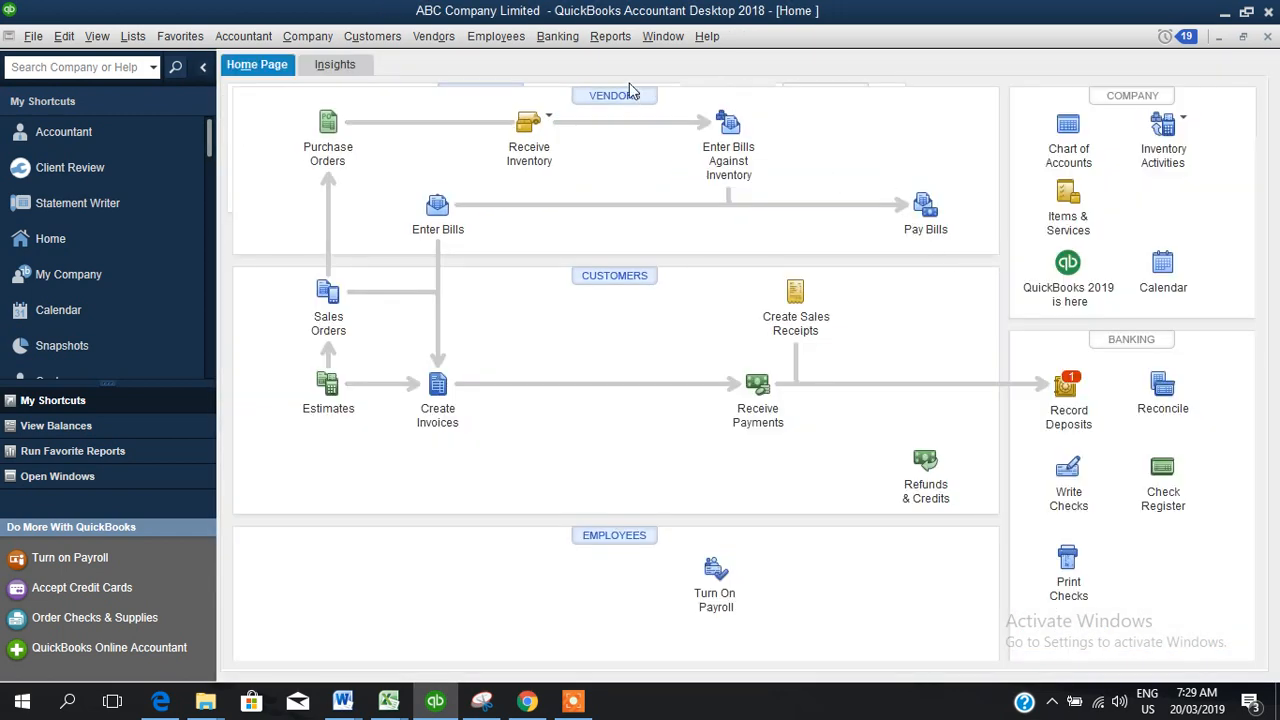
Step: Open the Profit & Loss Standard report, check the exchange gain or loss line, and close the report
{"action": "left_click", "coordinate": [610, 36]}
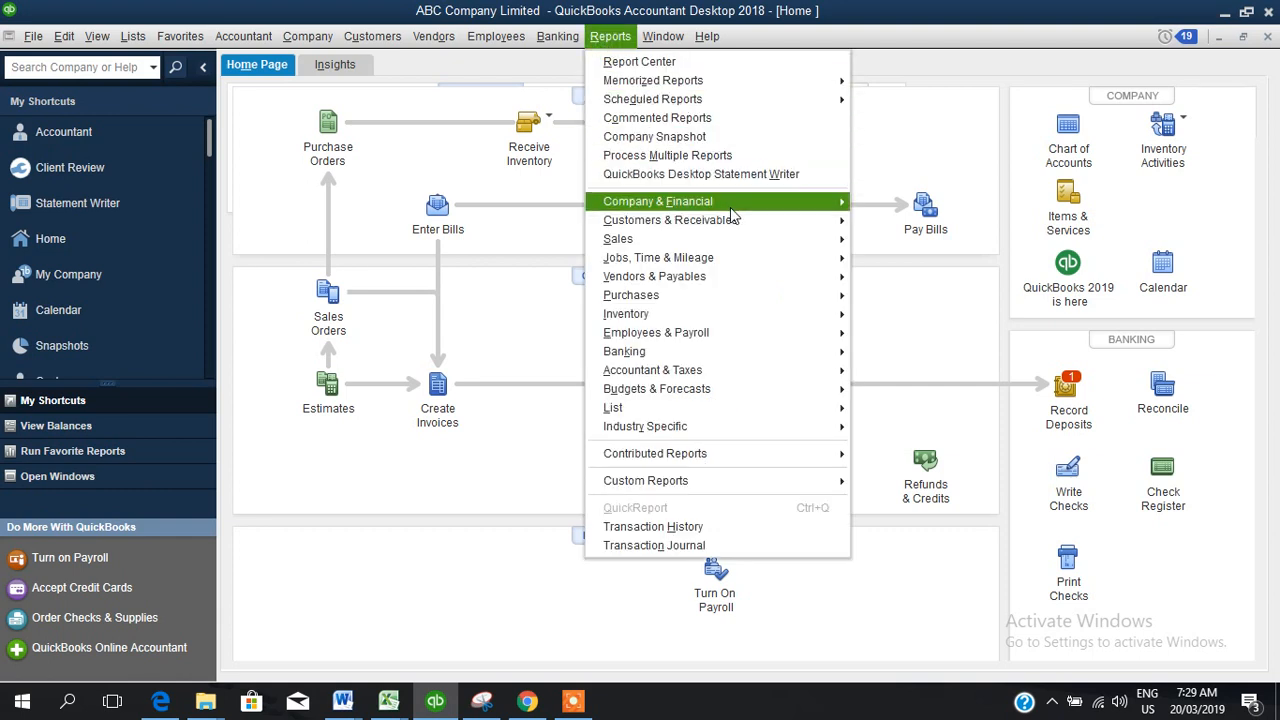
{"action": "mouse_move", "coordinate": [733, 215]}
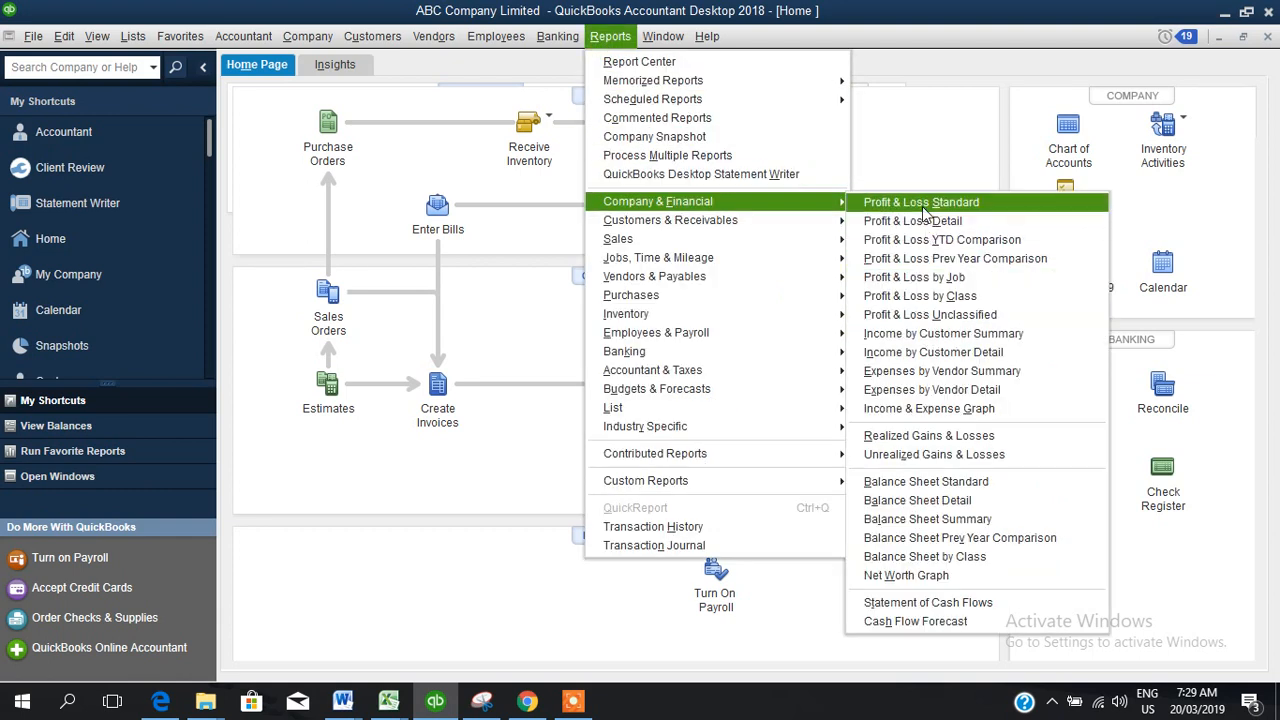
{"action": "left_click", "coordinate": [922, 208]}
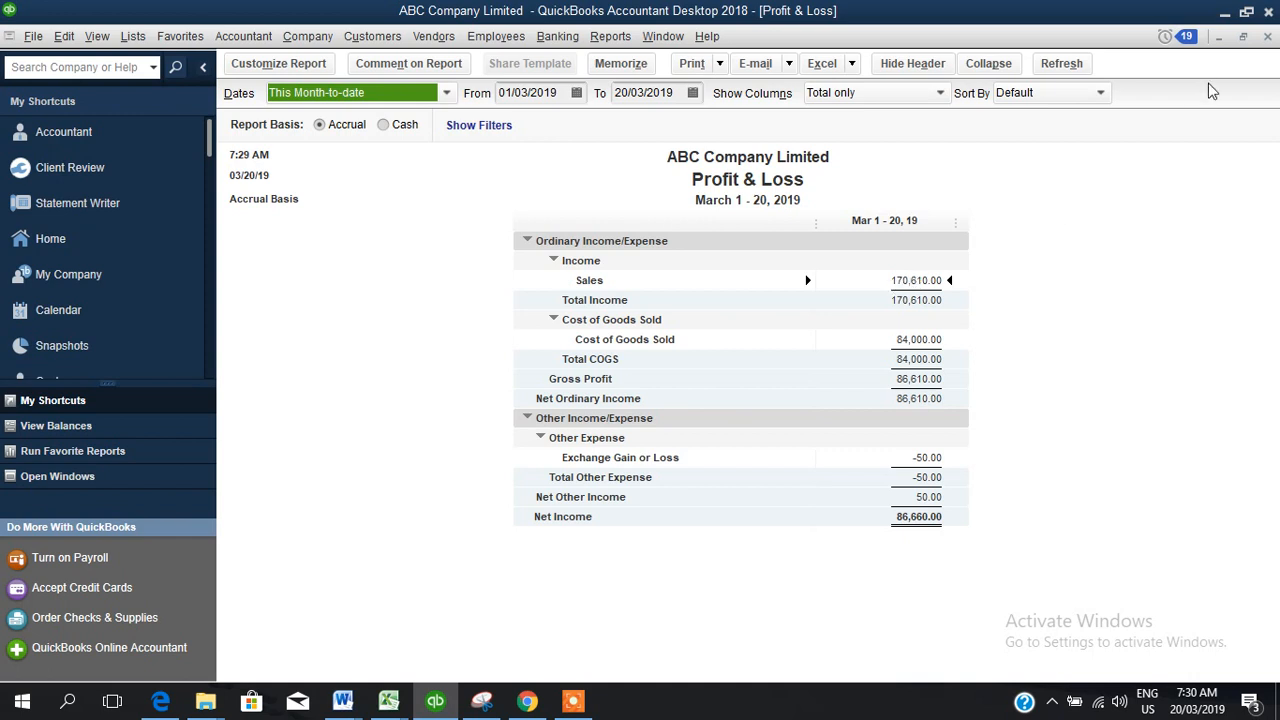
{"action": "left_click", "coordinate": [1268, 37]}
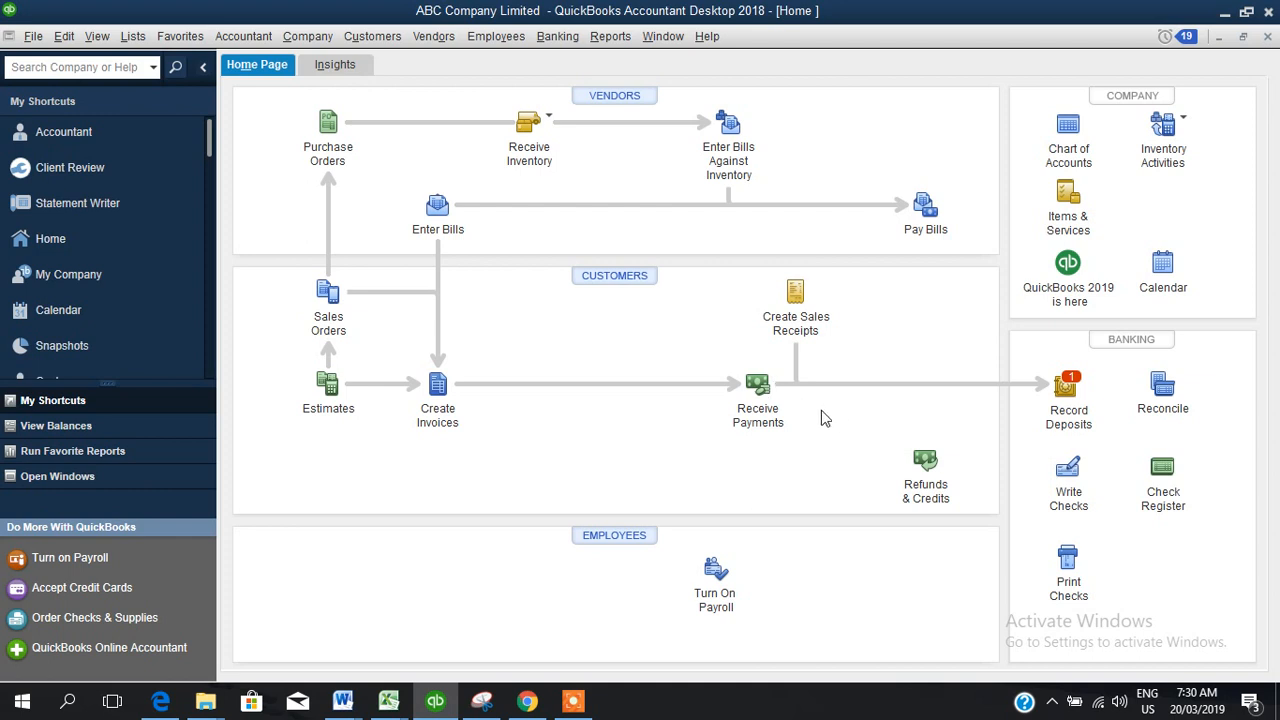
Step: Start a new check drawn on First Bank - USD and payable to China Books Ltd
{"action": "left_click", "coordinate": [1074, 478]}
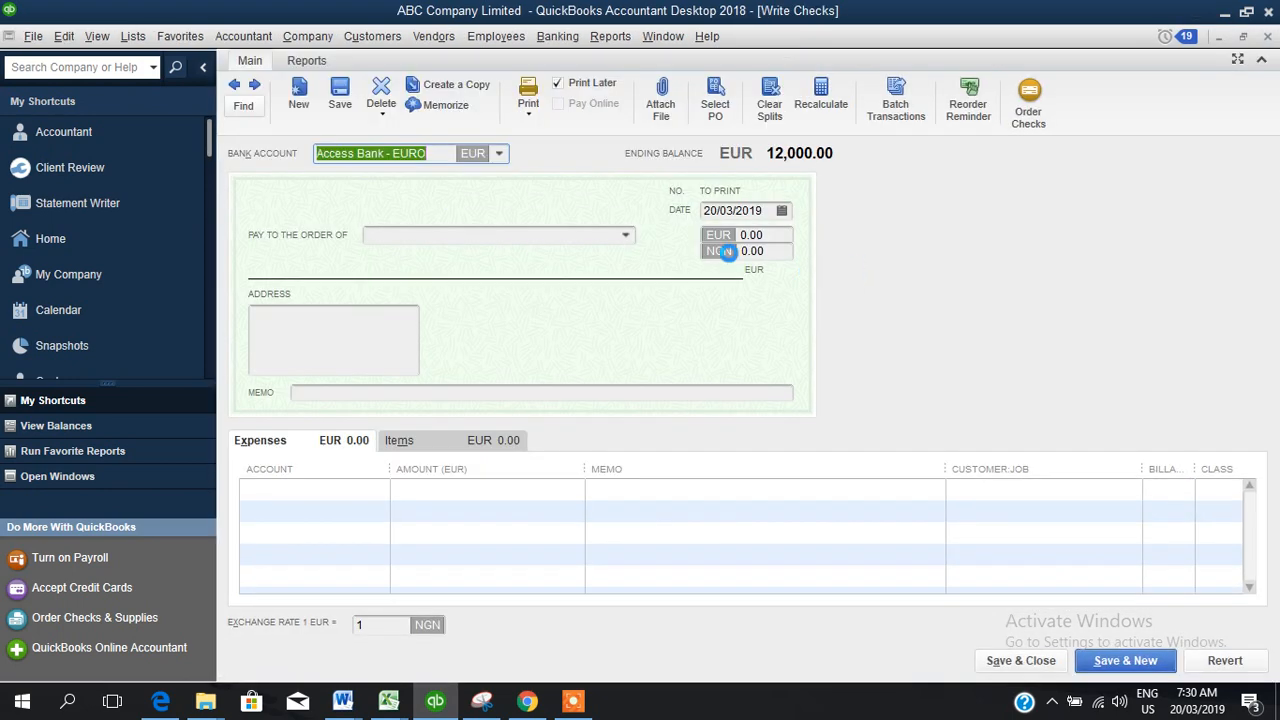
{"action": "left_click", "coordinate": [498, 155]}
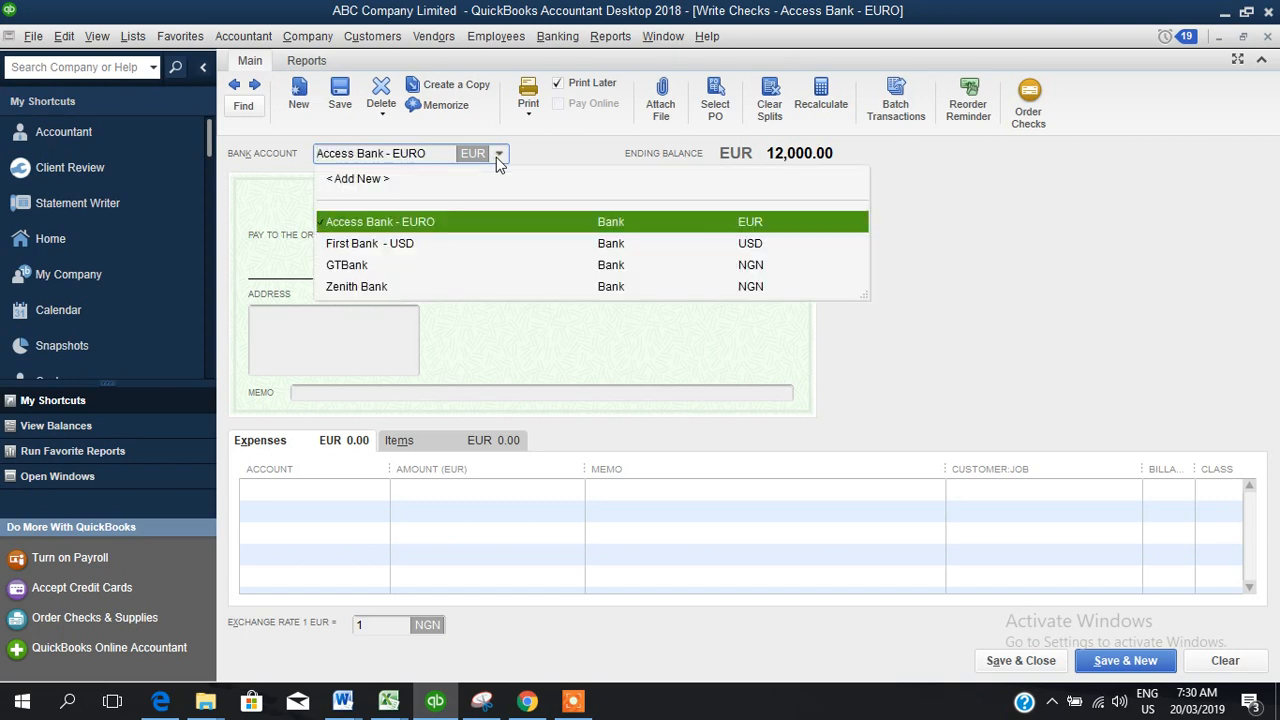
{"action": "left_click", "coordinate": [419, 251]}
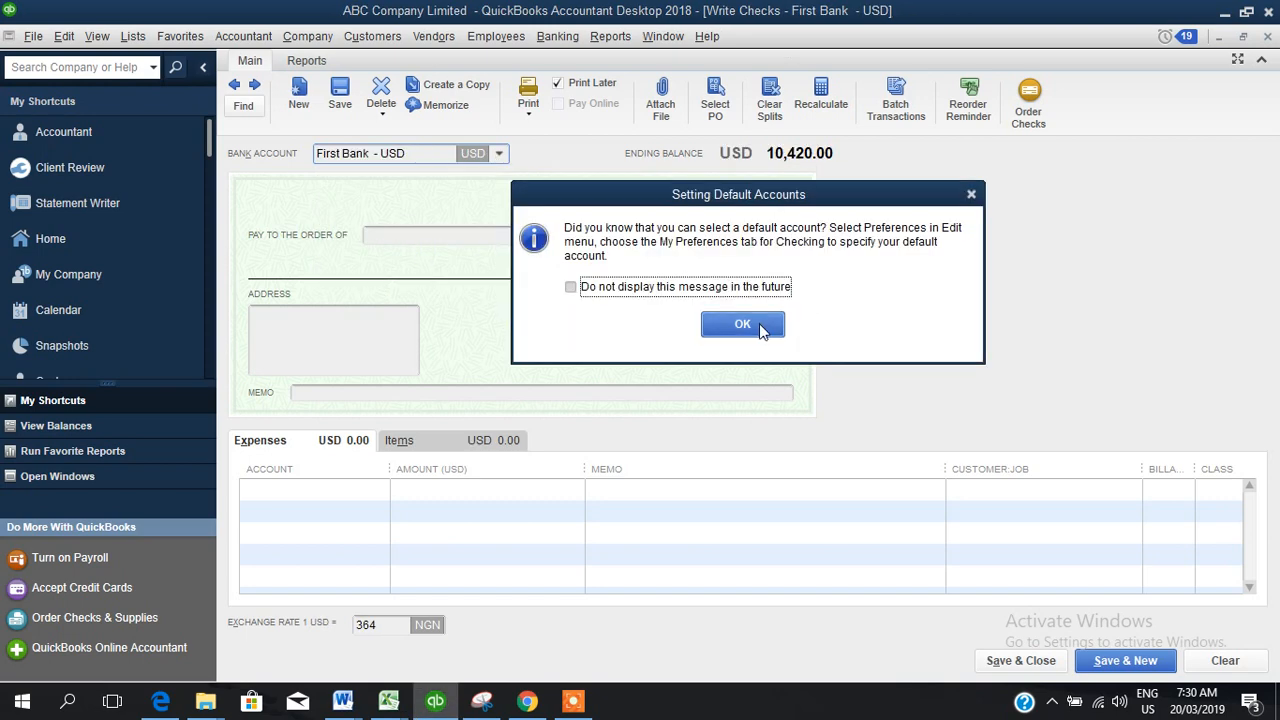
{"action": "left_click", "coordinate": [759, 323]}
{"action": "left_click", "coordinate": [626, 235]}
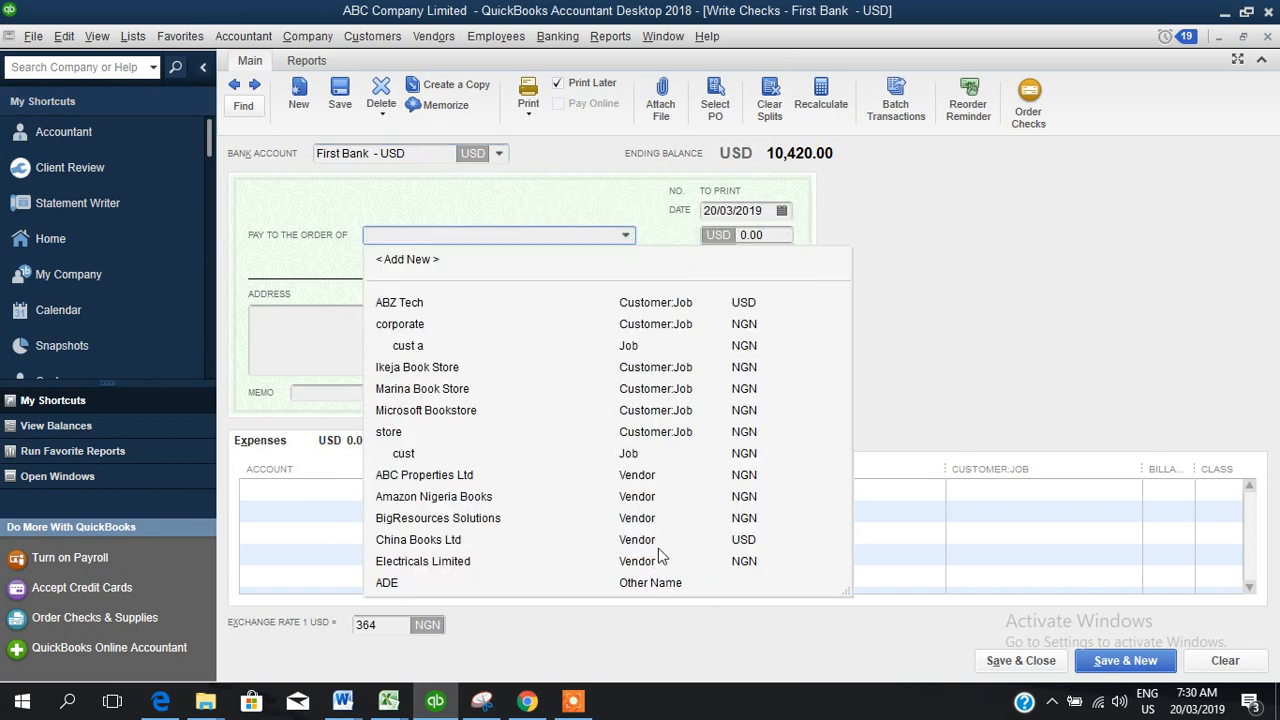
{"action": "left_click", "coordinate": [456, 540]}
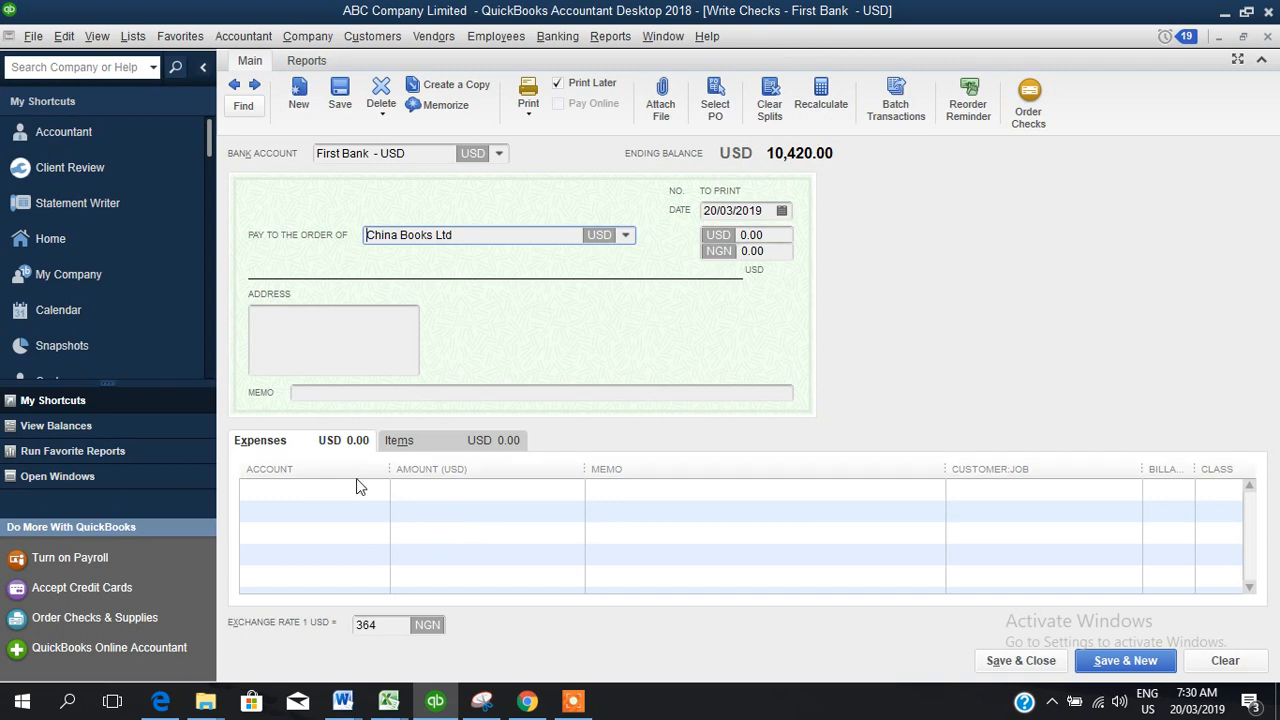
Step: Add the Business Books Stock Market item with quantity 12 to the check, and save and close it without a class
{"action": "left_click", "coordinate": [399, 441]}
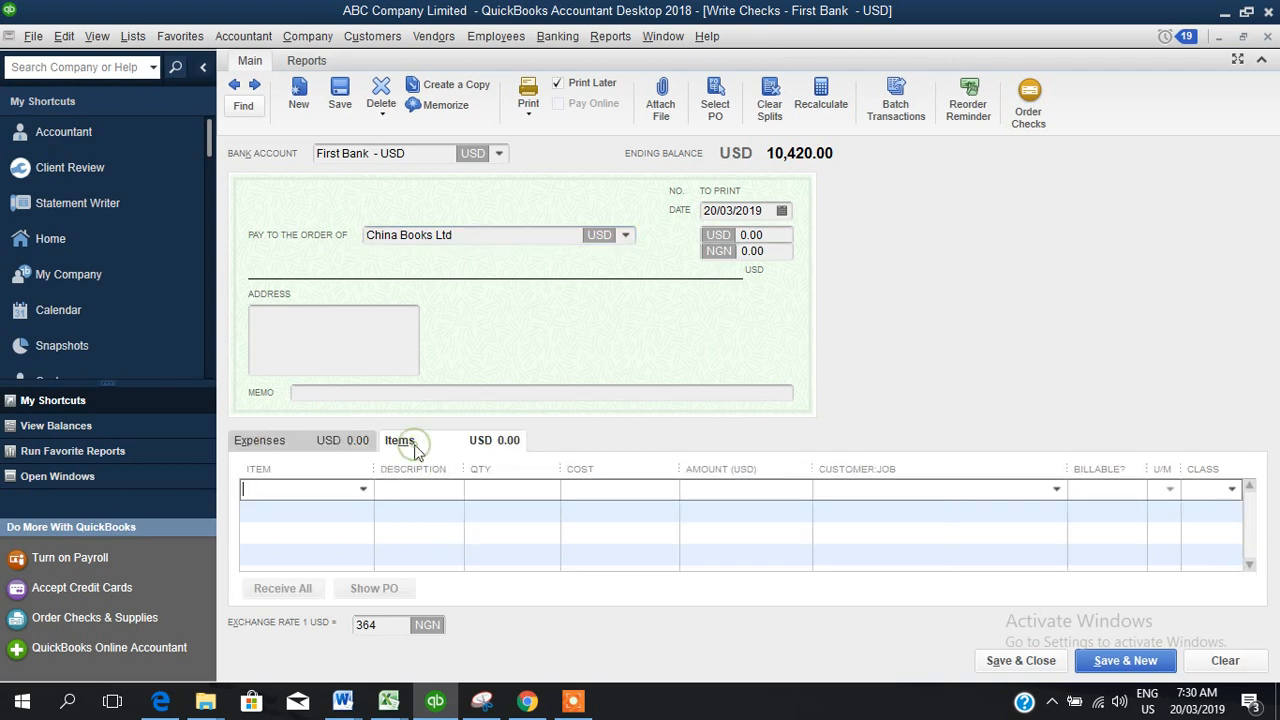
{"action": "left_click", "coordinate": [363, 489]}
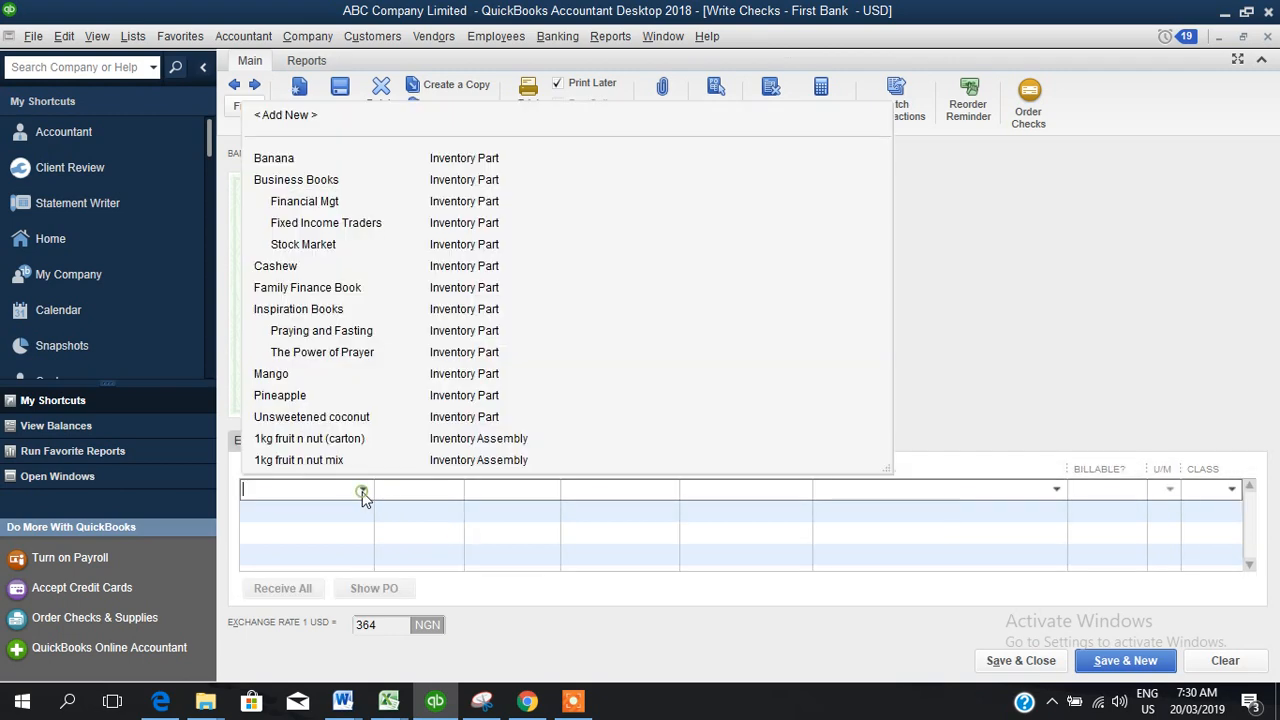
{"action": "left_click", "coordinate": [317, 247]}
{"action": "left_click", "coordinate": [505, 489]}
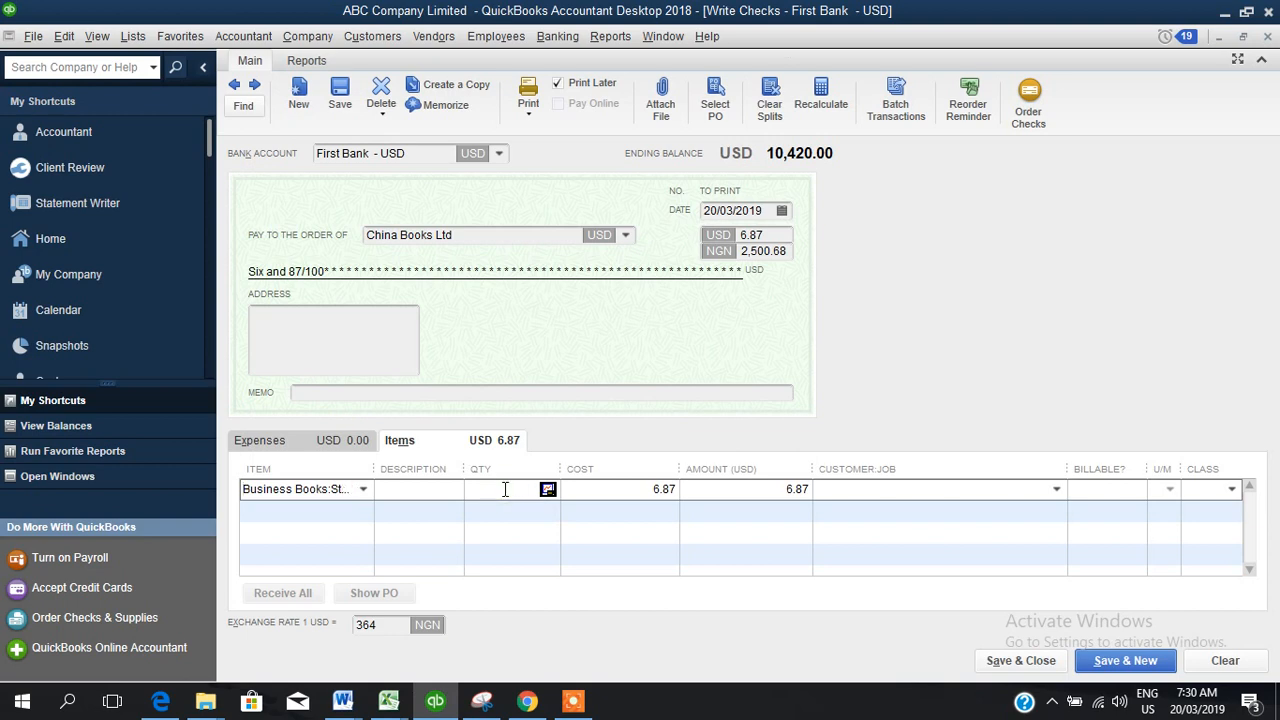
{"action": "type", "text": "12"}
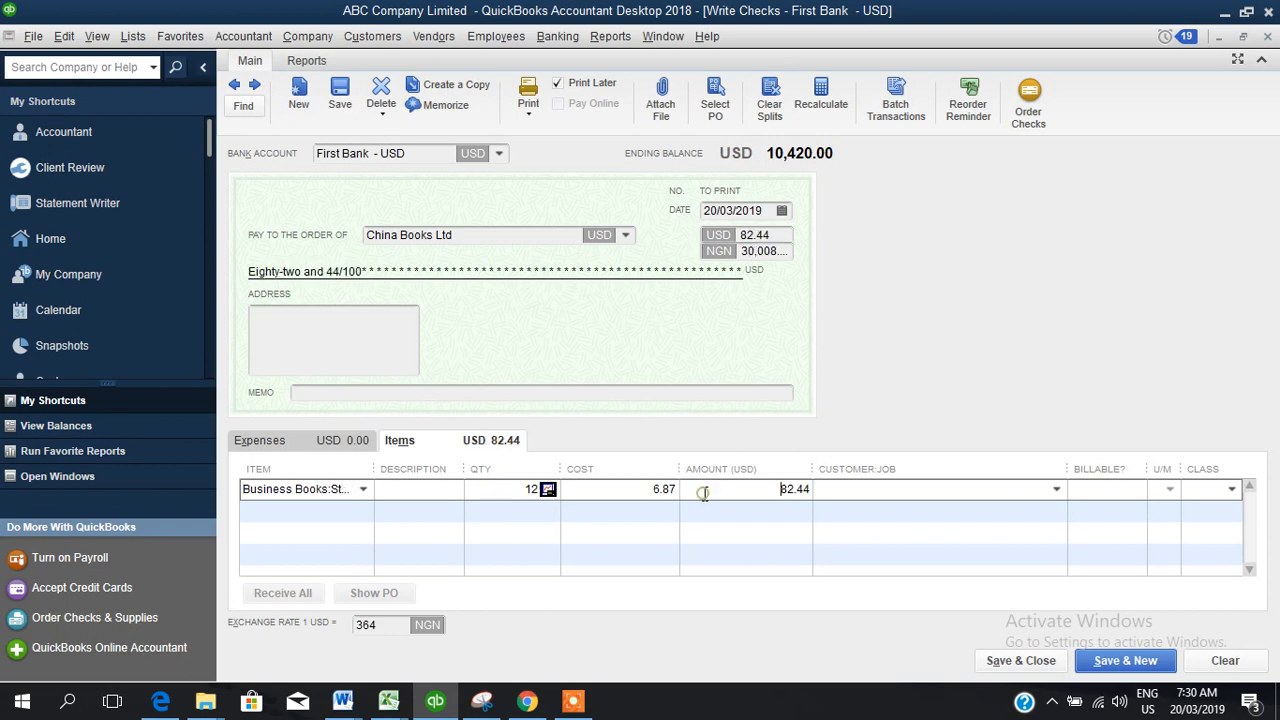
{"action": "left_click", "coordinate": [1008, 662]}
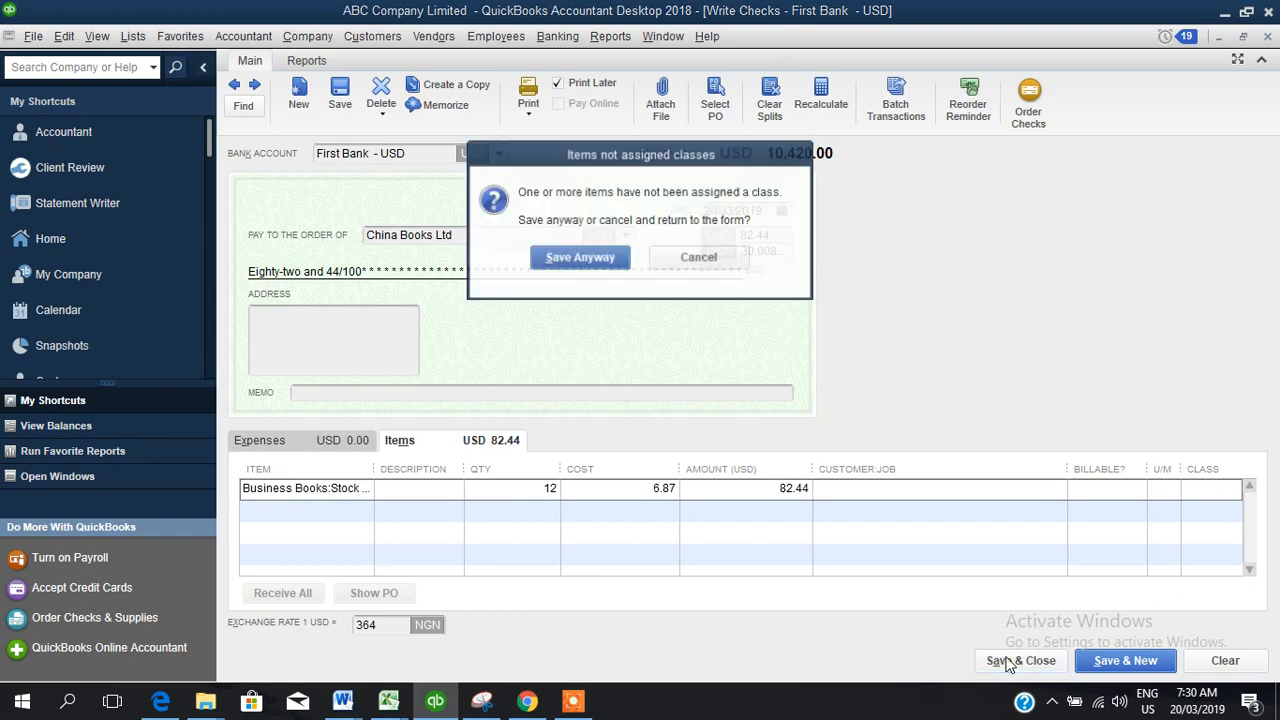
{"action": "left_click", "coordinate": [588, 258]}
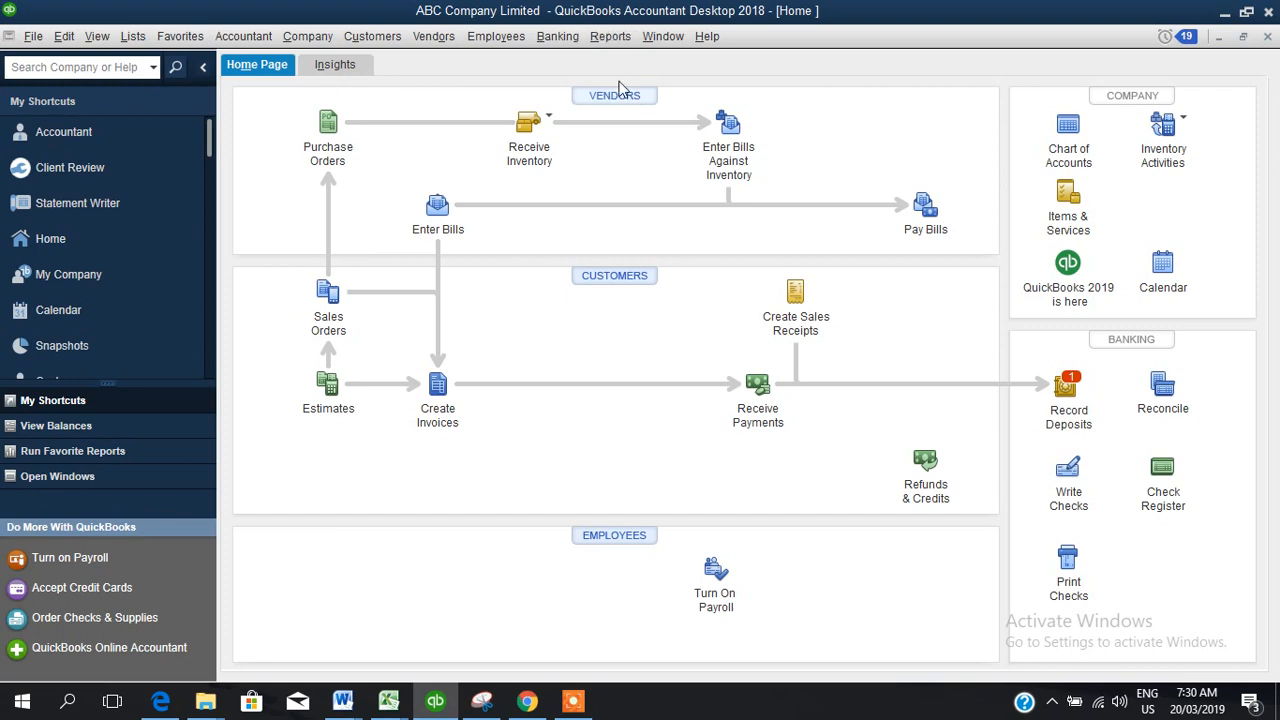
Step: Open the Realized Gains & Losses report, check the ABZ Tech payment entry, and close the report
{"action": "left_click", "coordinate": [616, 36]}
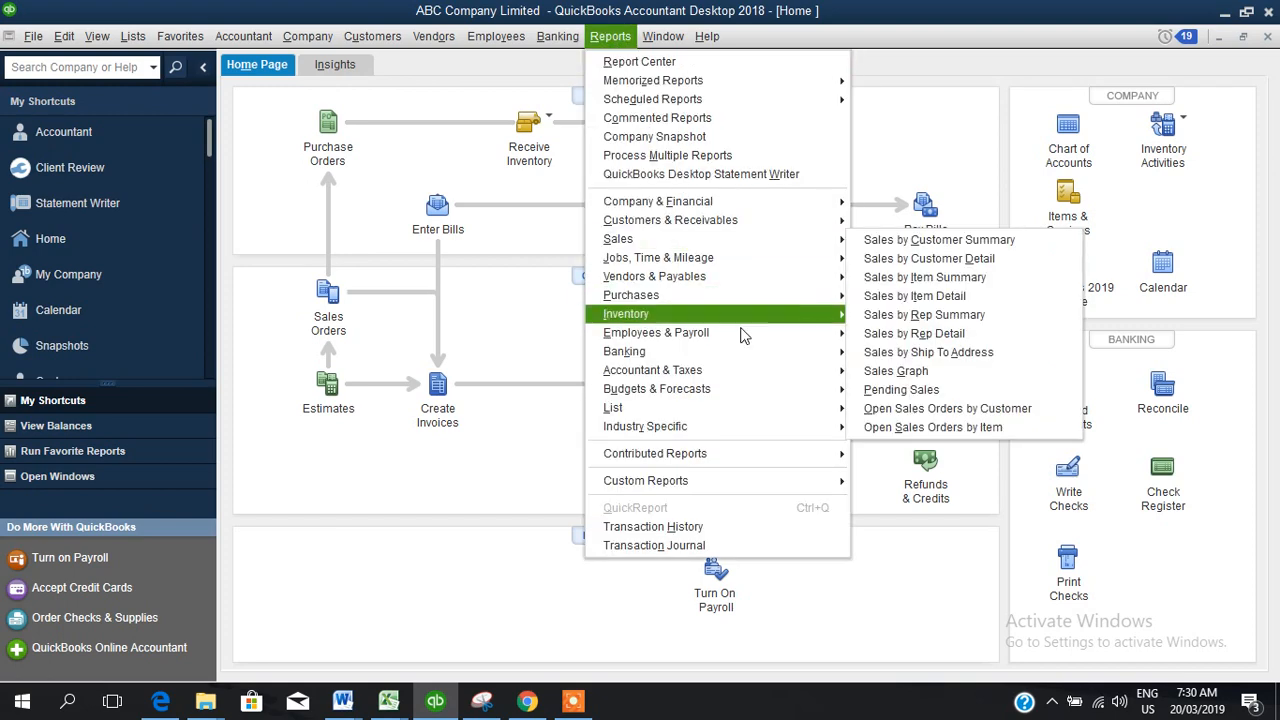
{"action": "mouse_move", "coordinate": [757, 204]}
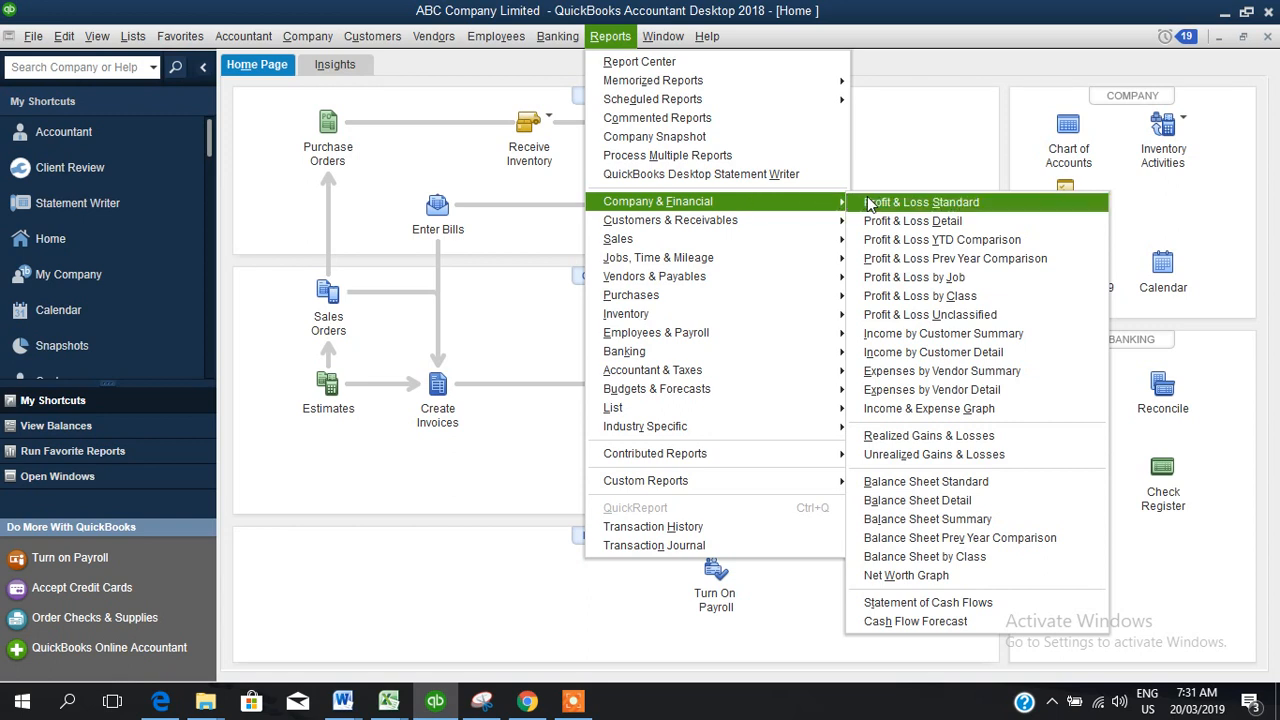
{"action": "left_click", "coordinate": [922, 440]}
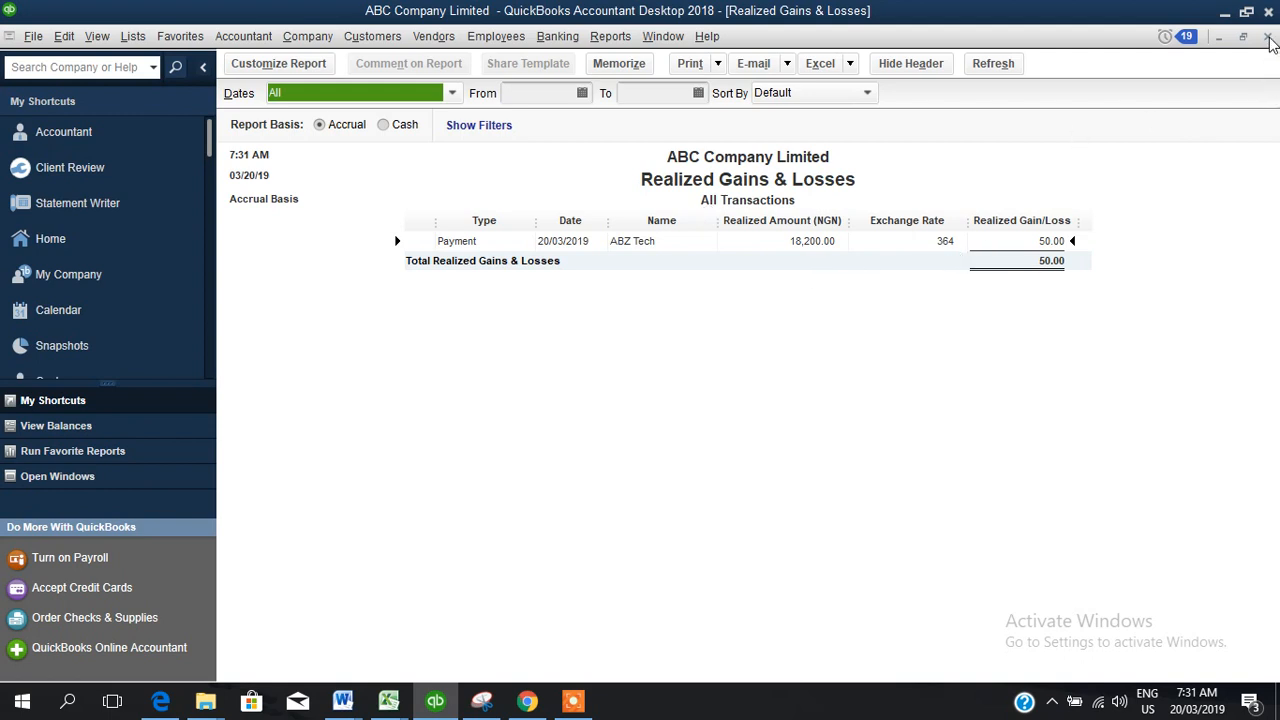
{"action": "left_click", "coordinate": [1267, 37]}
{"action": "left_click", "coordinate": [1268, 38]}
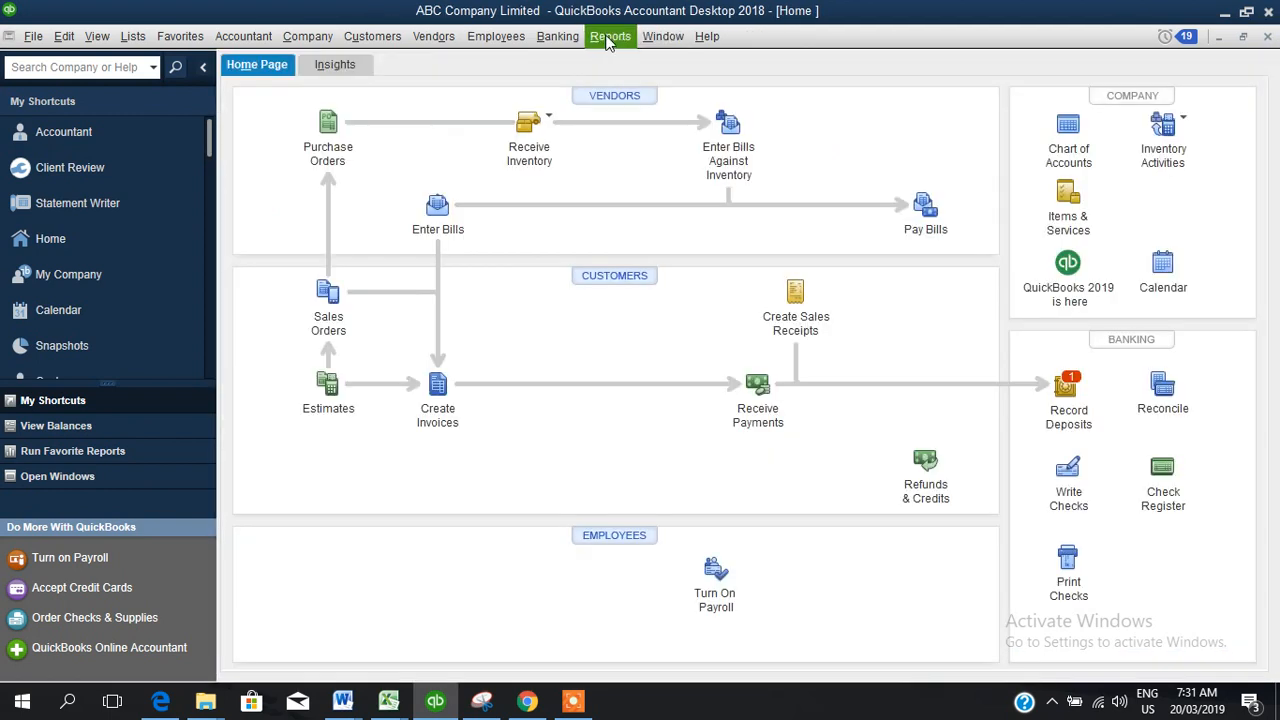
Step: Run the Unrealized Gains & Losses report as of 20/03/2019 with the listed Euro and US Dollar exchange rates
{"action": "left_click", "coordinate": [610, 36]}
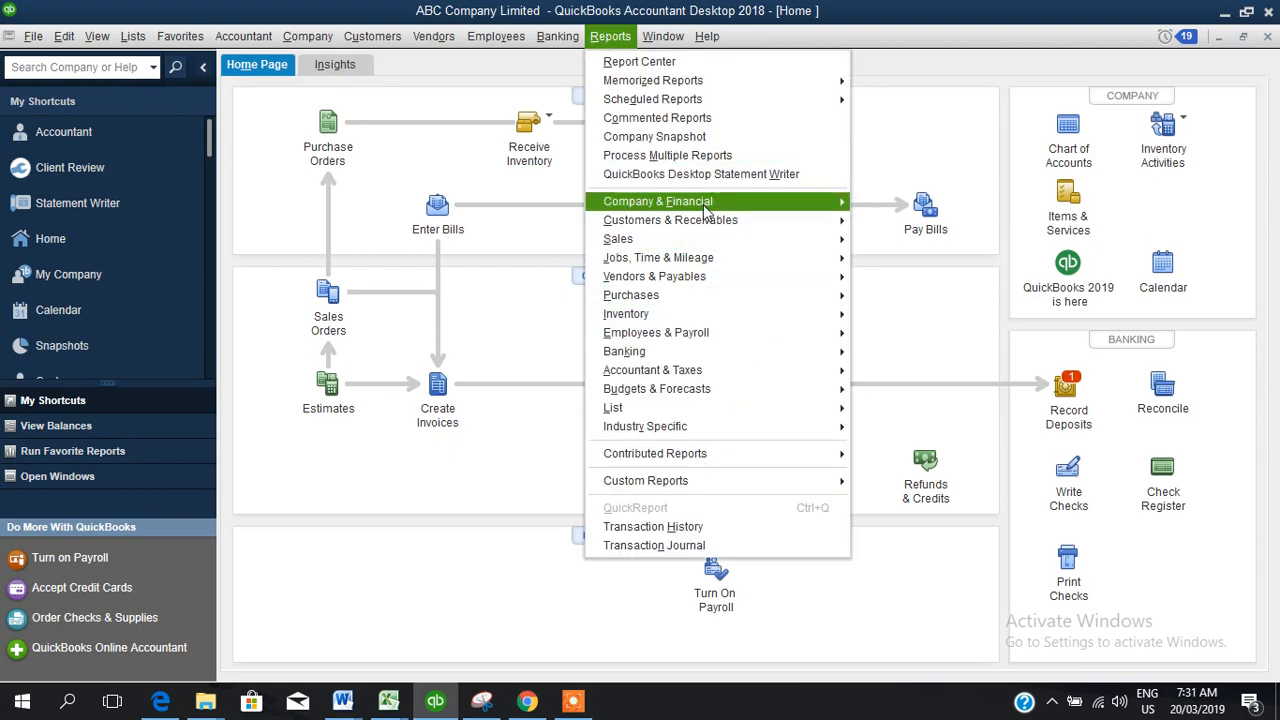
{"action": "mouse_move", "coordinate": [700, 201]}
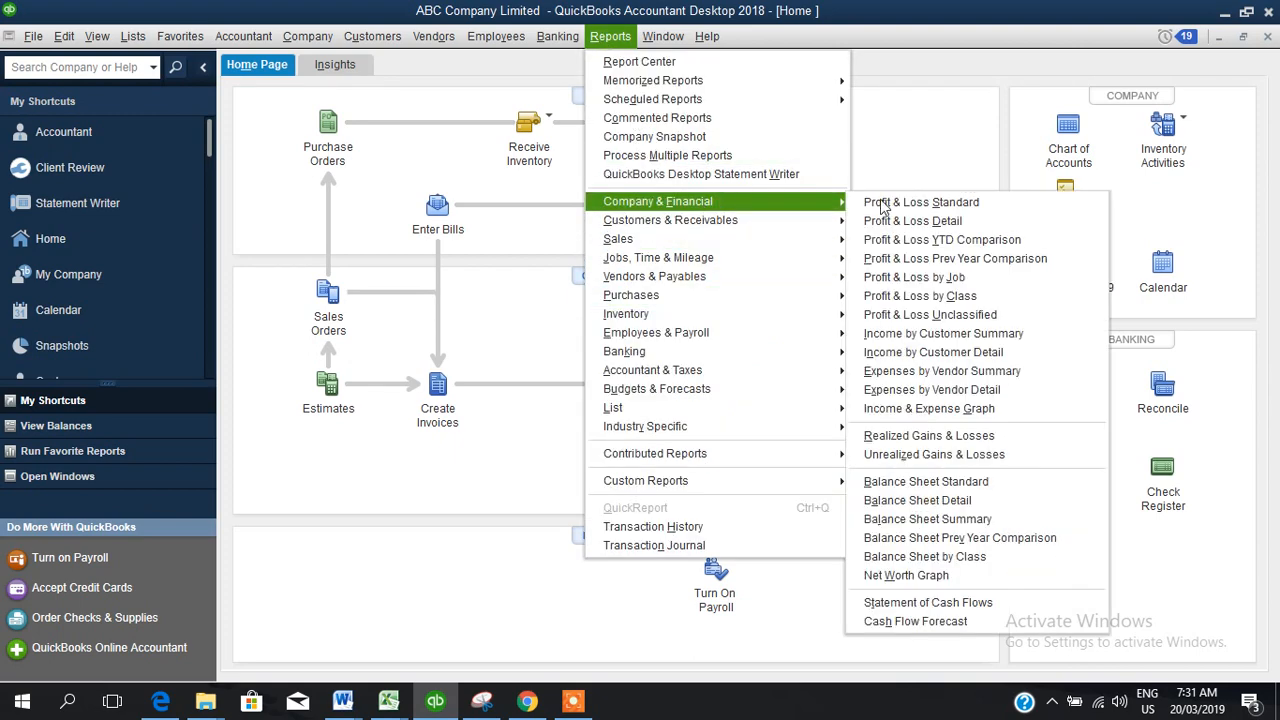
{"action": "left_click", "coordinate": [928, 456]}
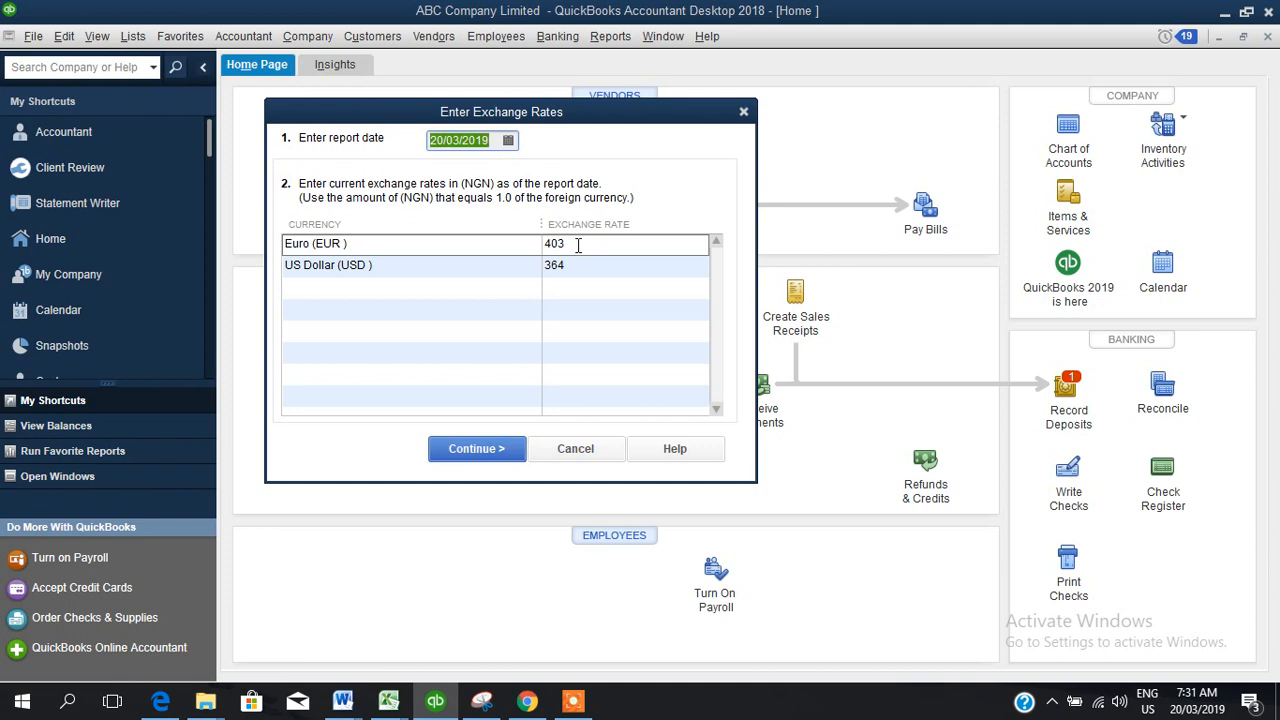
{"action": "left_click", "coordinate": [493, 452]}
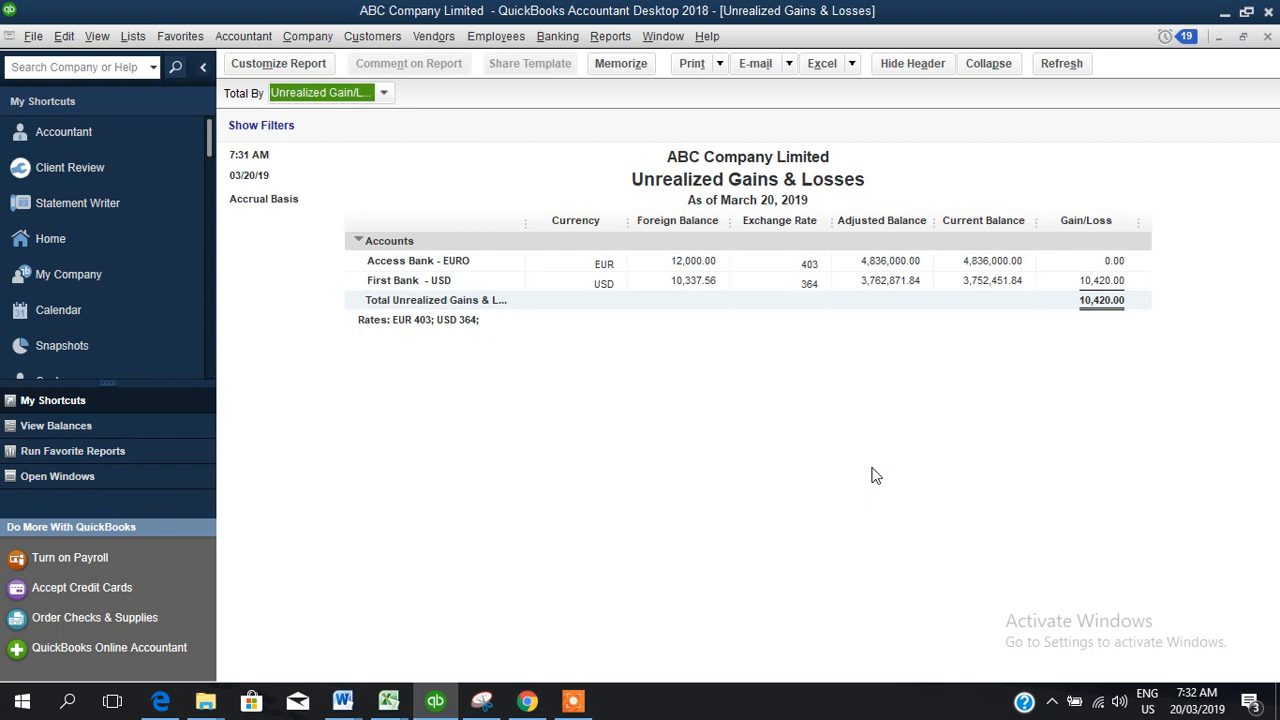
{"action": "left_click", "coordinate": [573, 700]}
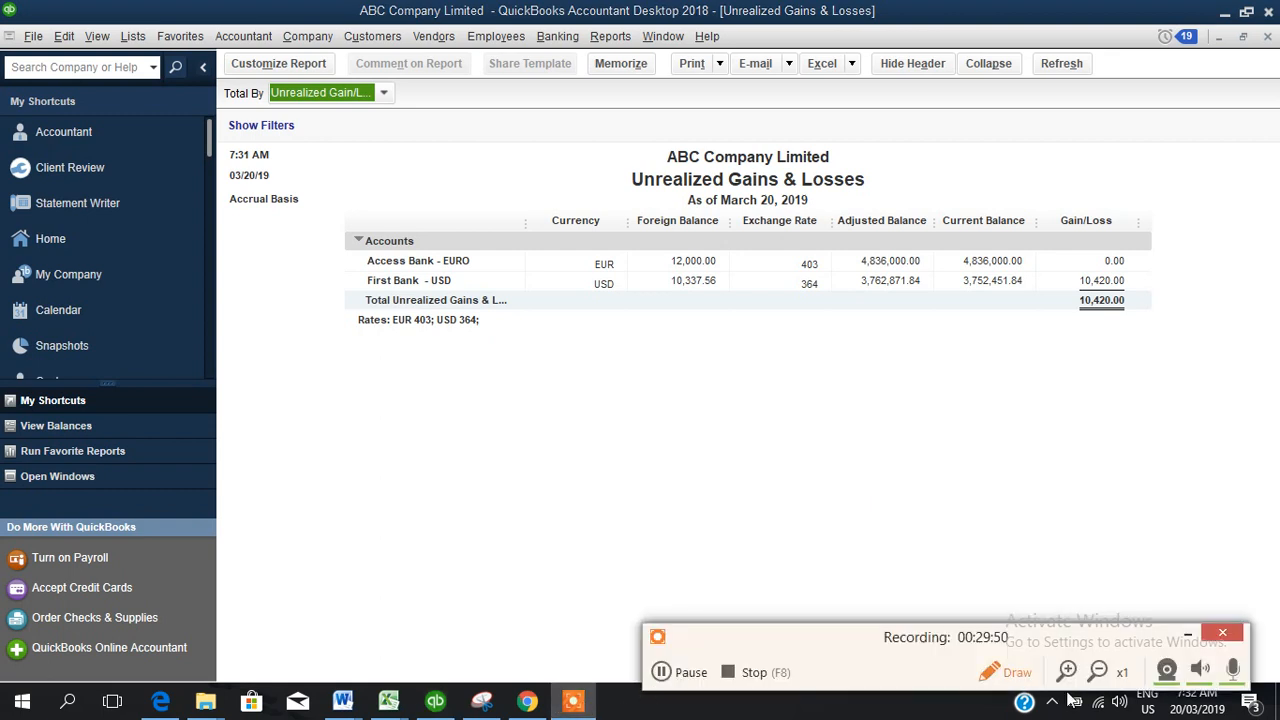
{"action": "left_click", "coordinate": [661, 672]}
{"action": "left_click", "coordinate": [661, 672]}
{"action": "left_click", "coordinate": [1186, 634]}
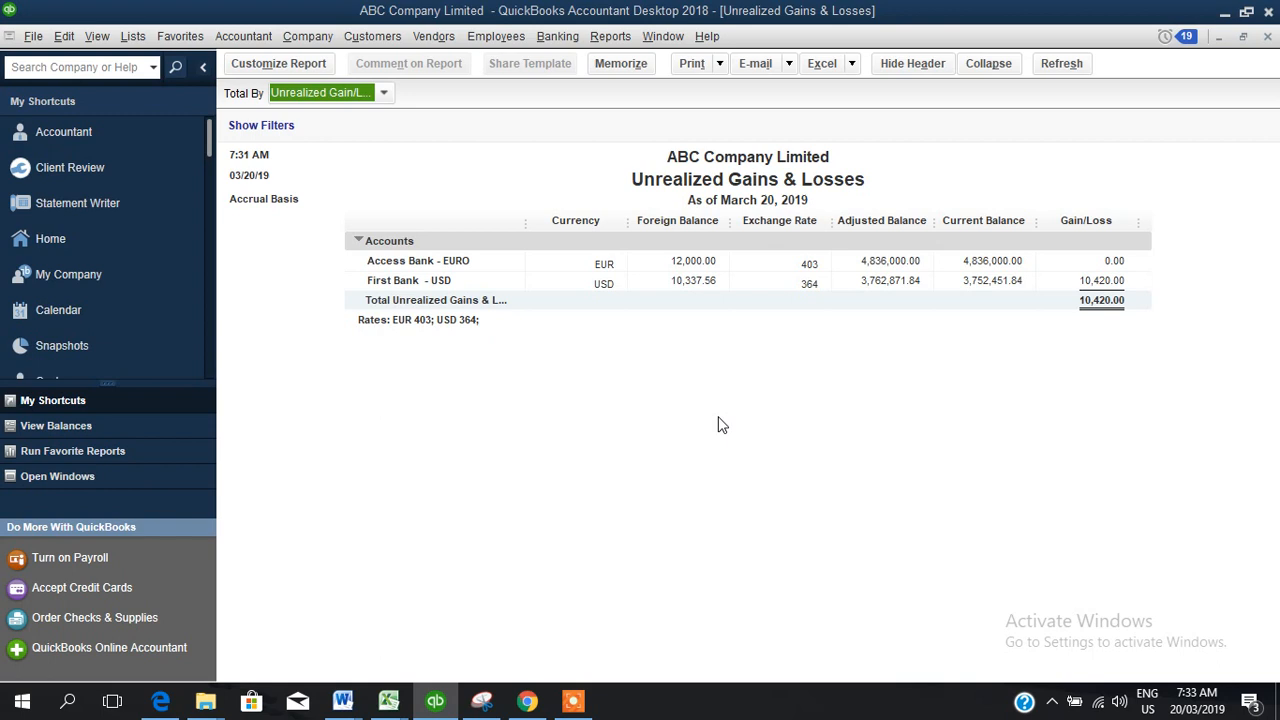
{"action": "left_click", "coordinate": [383, 93]}
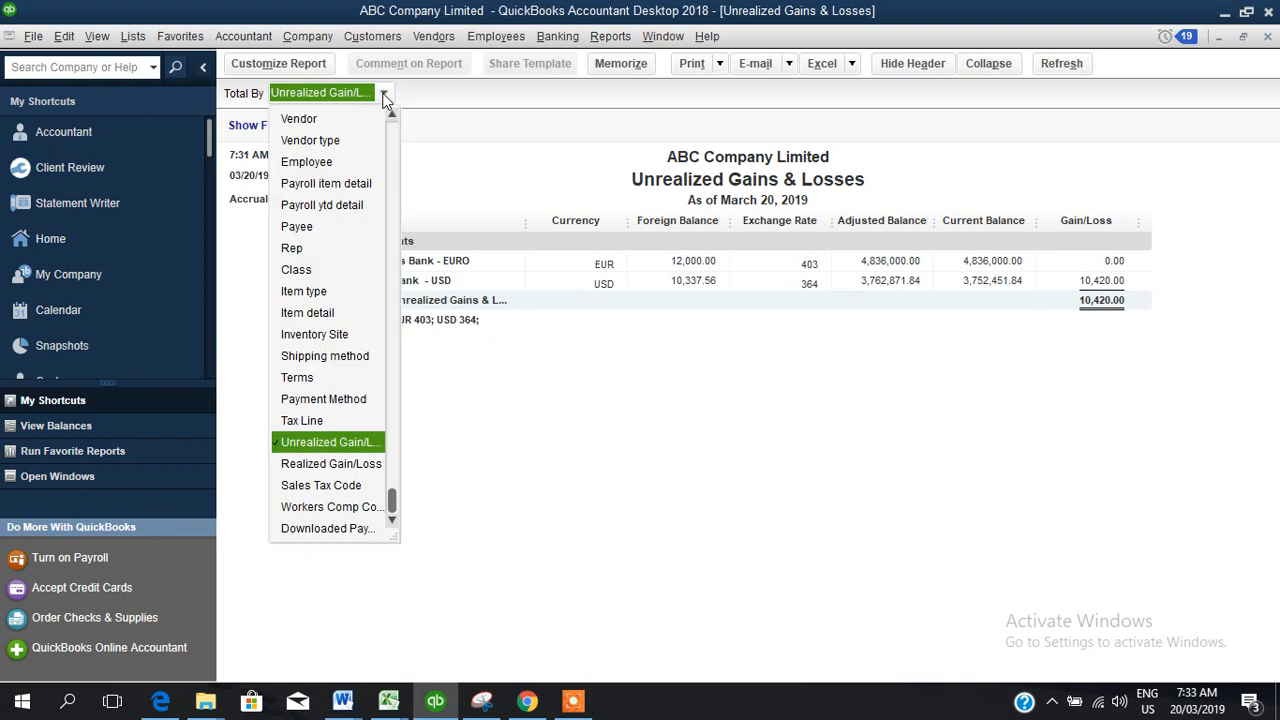
{"action": "left_click", "coordinate": [663, 487]}
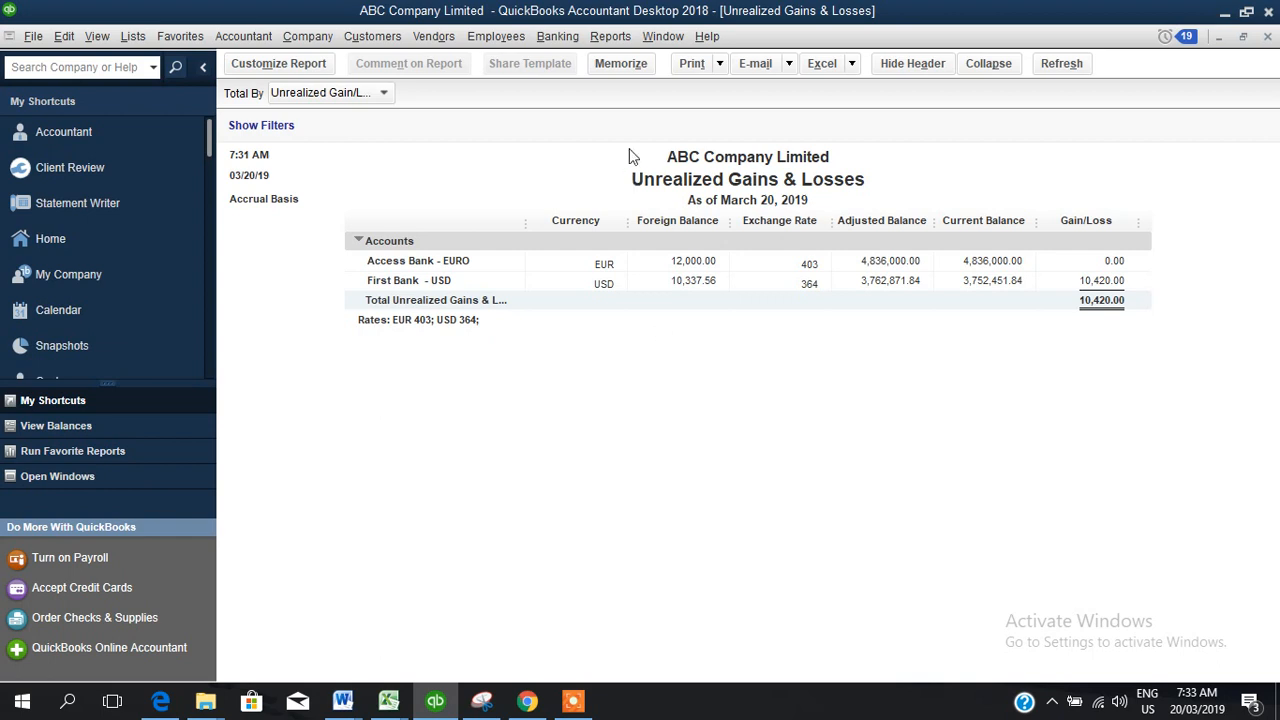
Step: Run the Profit & Loss Standard report, check the exchange gain or loss line, and return to the home page
{"action": "left_click", "coordinate": [610, 36]}
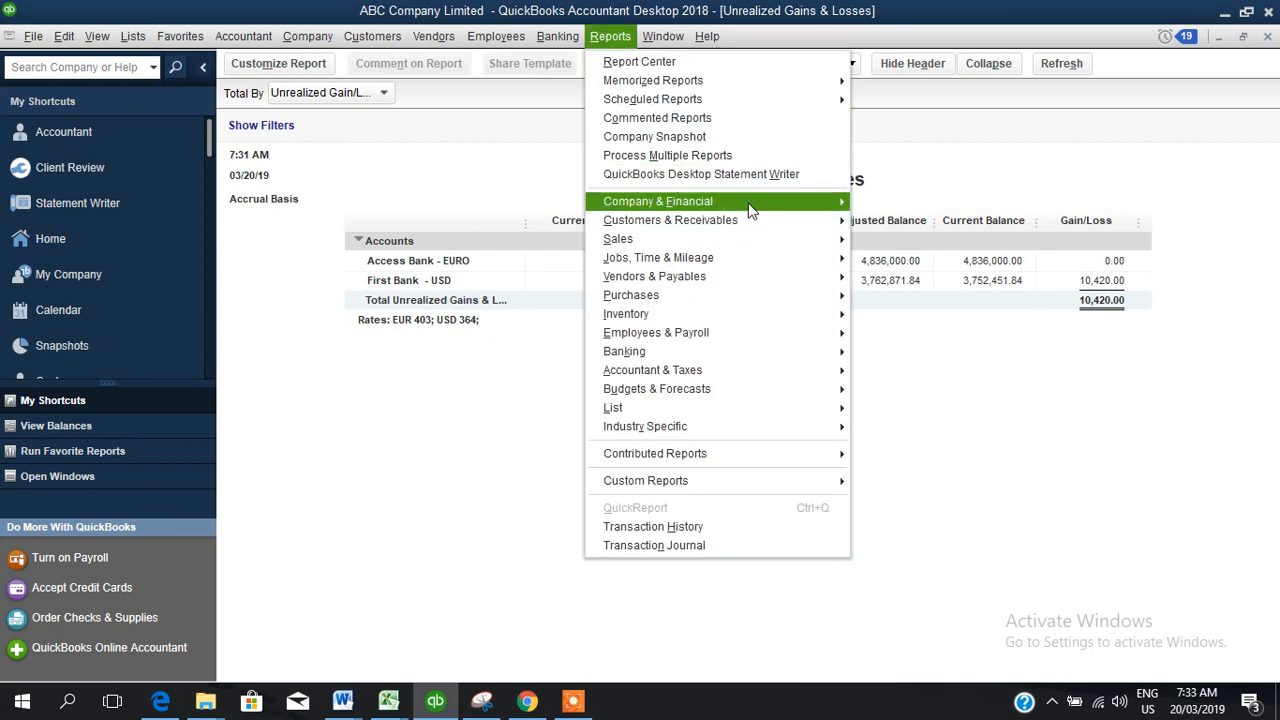
{"action": "mouse_move", "coordinate": [760, 202]}
{"action": "left_click", "coordinate": [900, 204]}
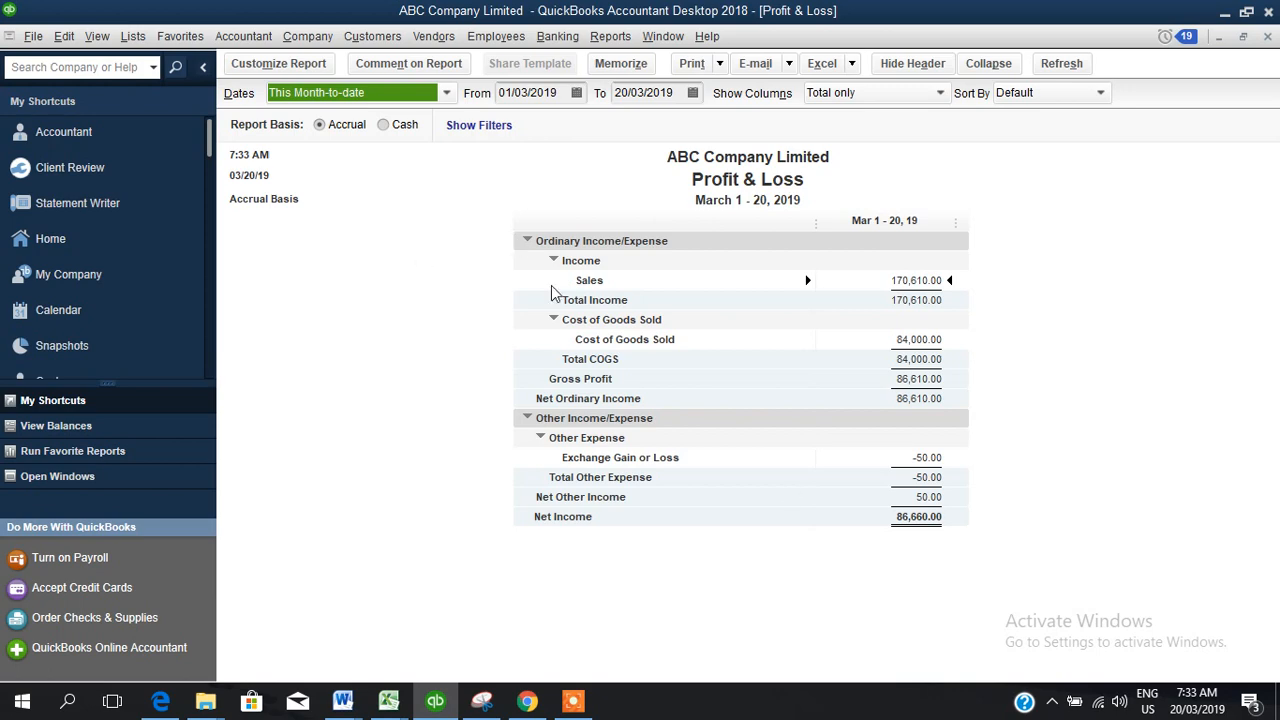
{"action": "left_click", "coordinate": [43, 240]}
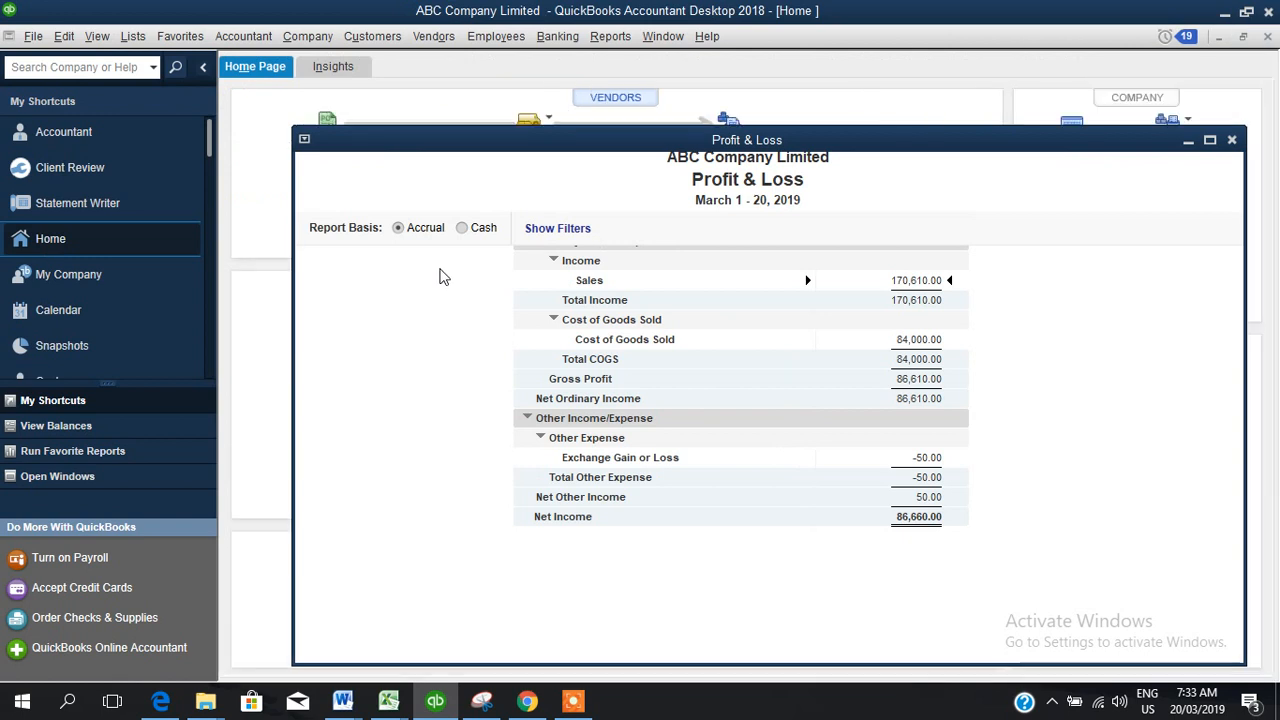
{"action": "key", "text": "Escape"}
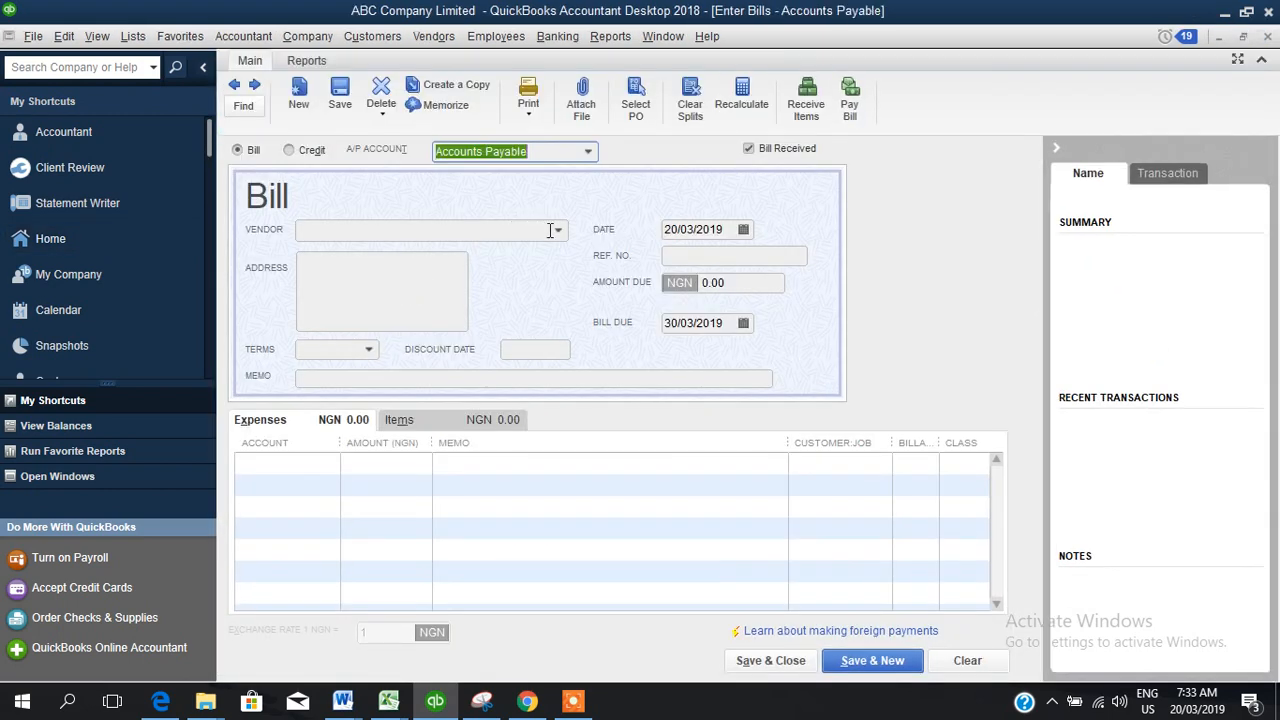
Step: Fill in a new bill for vendor China Books Ltd with an amount due of 100 USD
{"action": "left_click", "coordinate": [560, 231]}
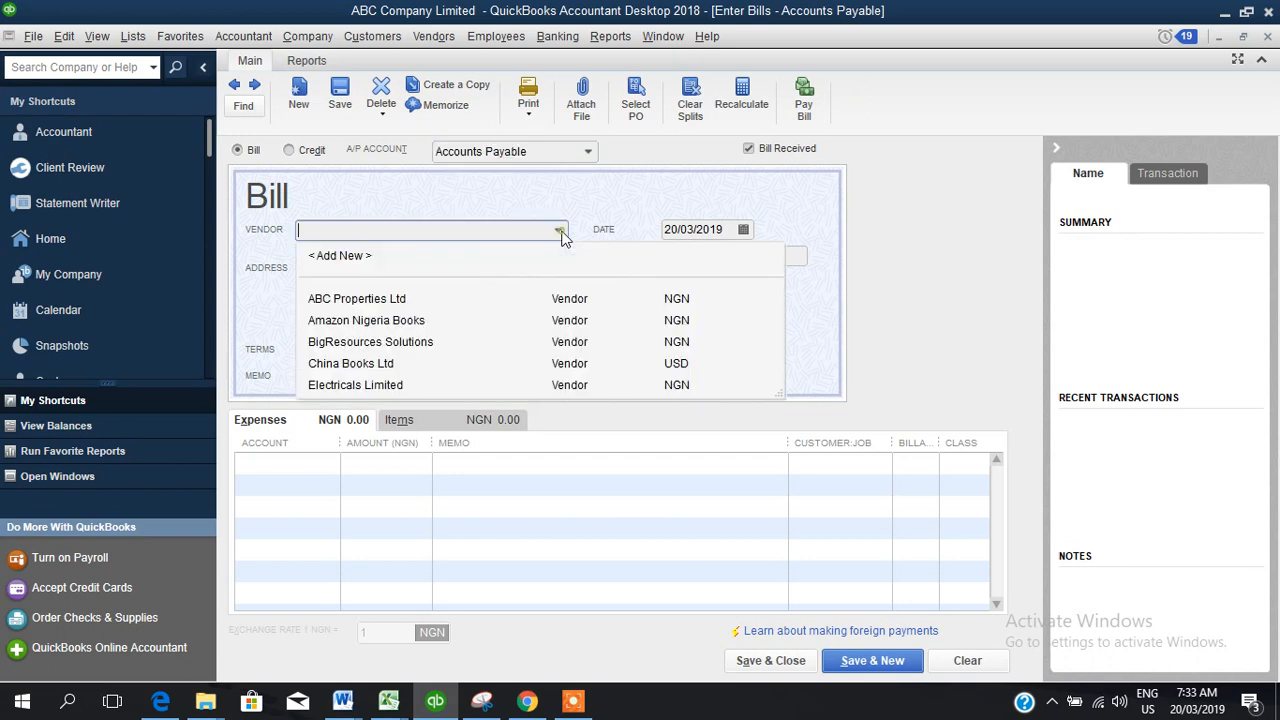
{"action": "left_click", "coordinate": [405, 362]}
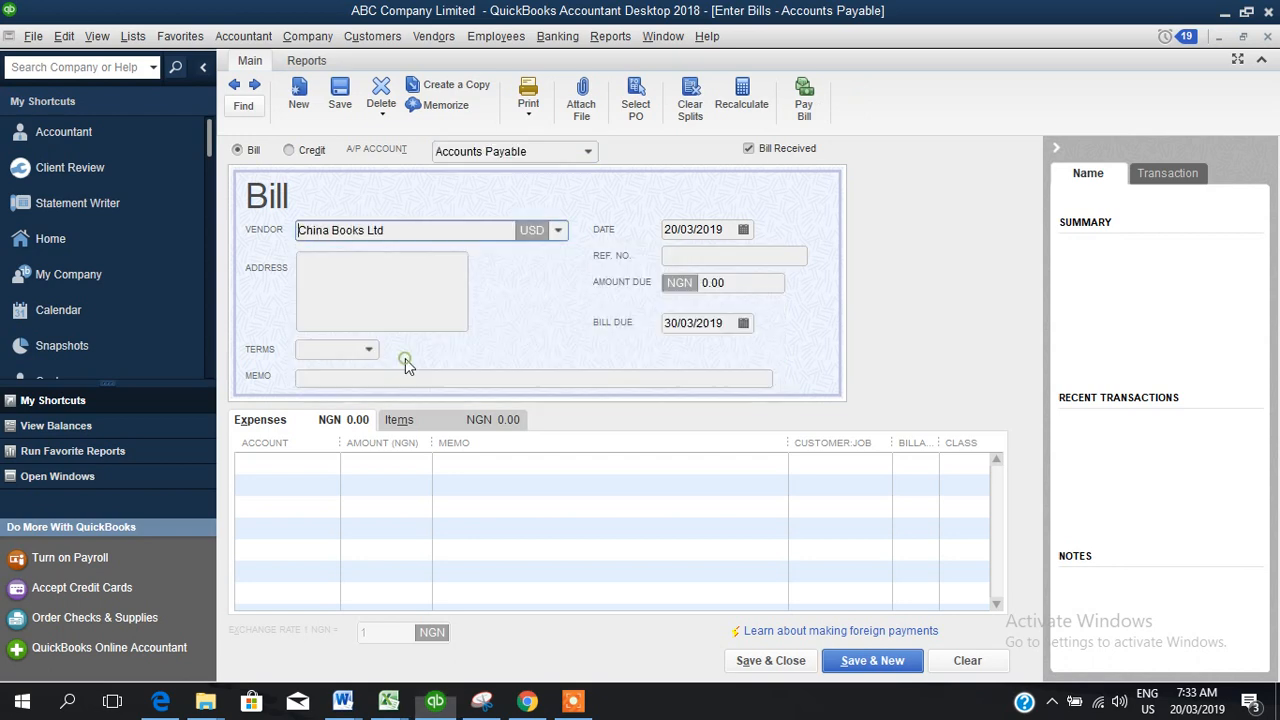
{"action": "left_click", "coordinate": [694, 257]}
{"action": "left_click", "coordinate": [729, 284]}
{"action": "type", "text": "100"}
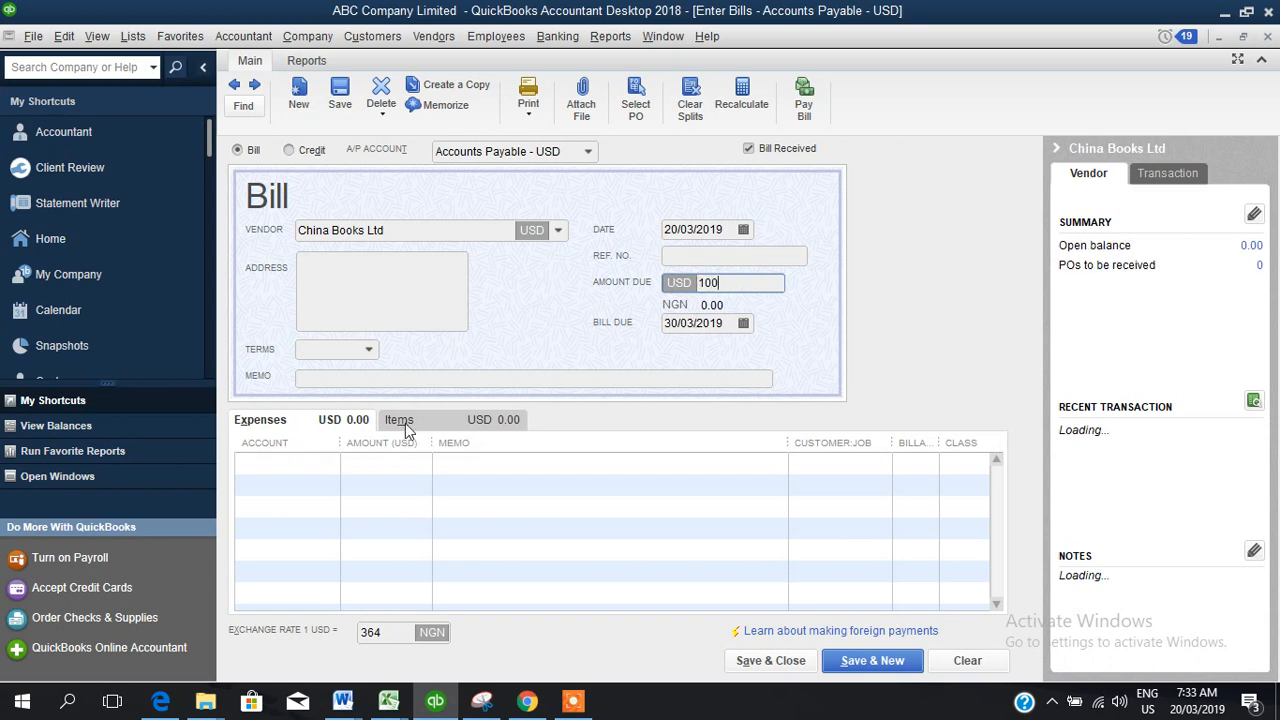
Step: Add the Inspiration Books Praying and Fasting item with quantity 5 to the bill and try to save it
{"action": "left_click", "coordinate": [331, 462]}
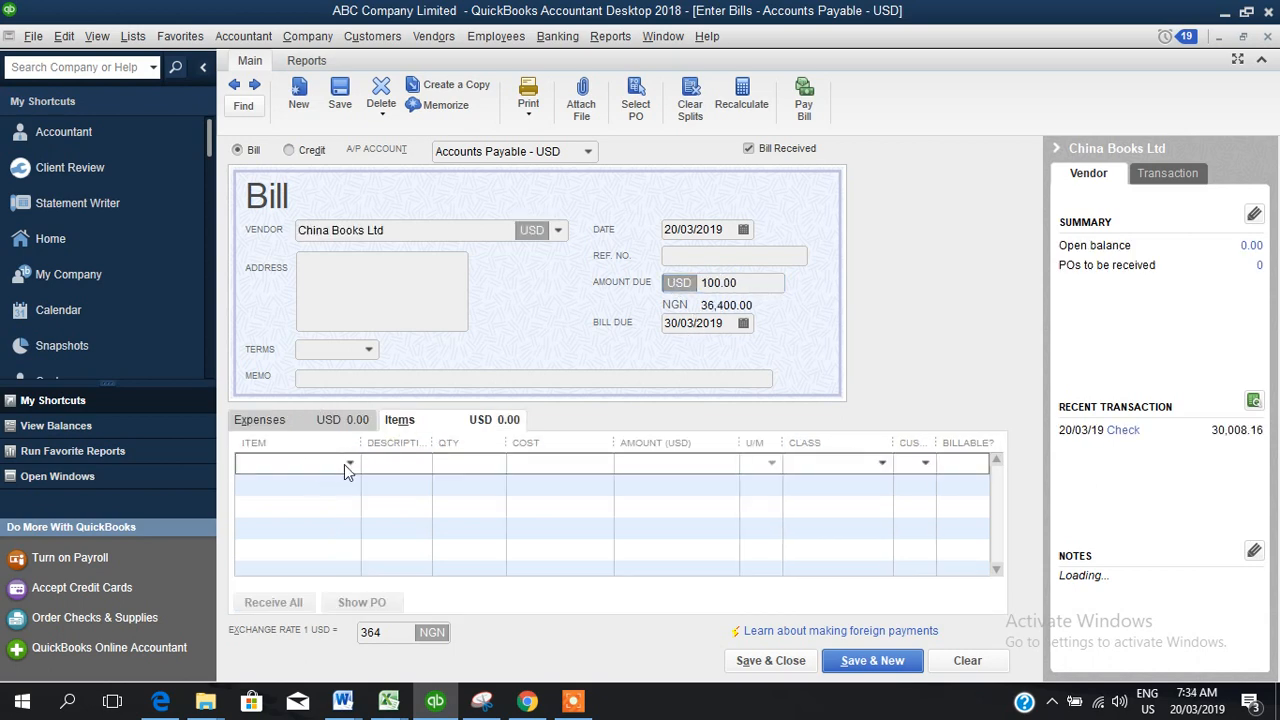
{"action": "left_click", "coordinate": [344, 464]}
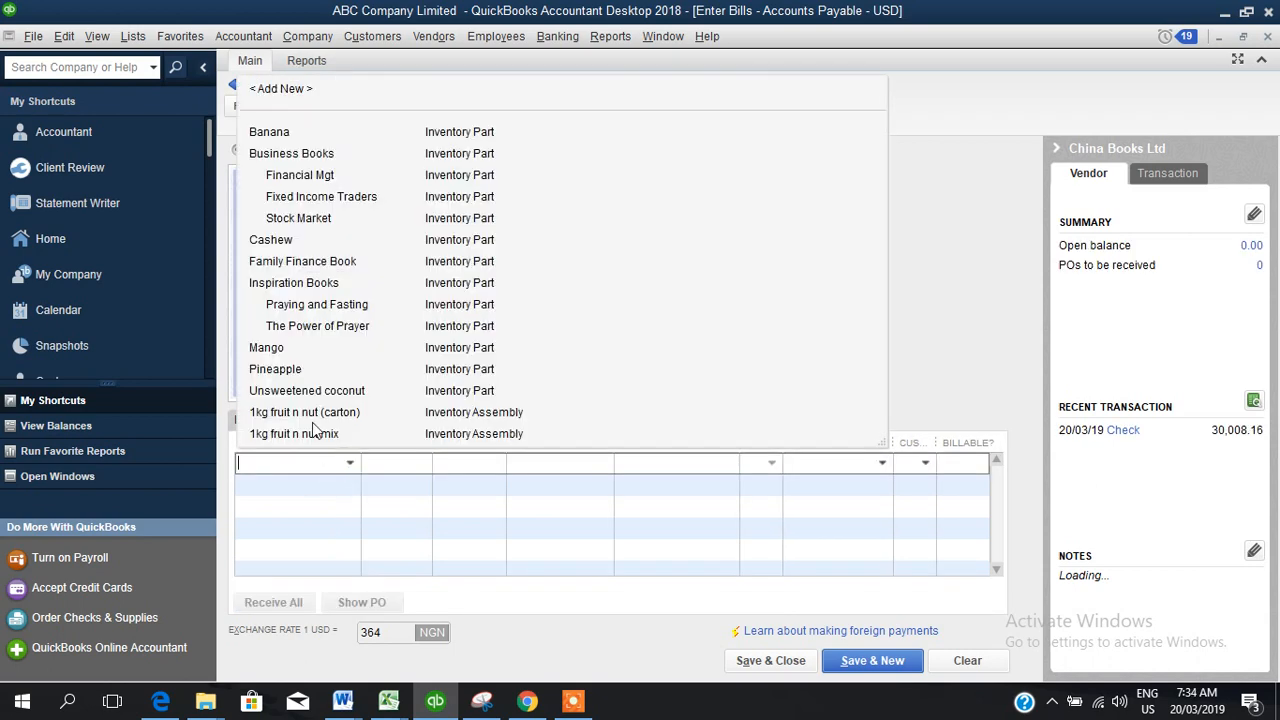
{"action": "left_click", "coordinate": [306, 305]}
{"action": "left_click", "coordinate": [470, 465]}
{"action": "type", "text": "5"}
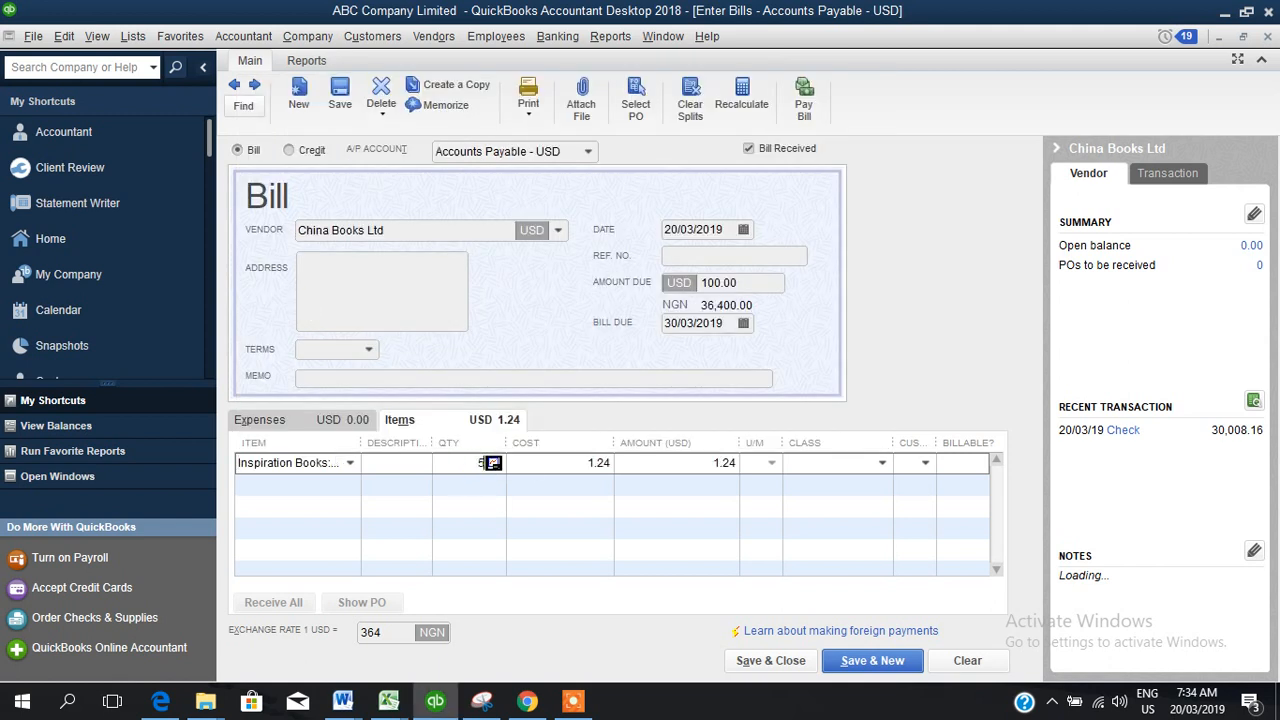
{"action": "left_click", "coordinate": [813, 462]}
{"action": "left_click", "coordinate": [768, 664]}
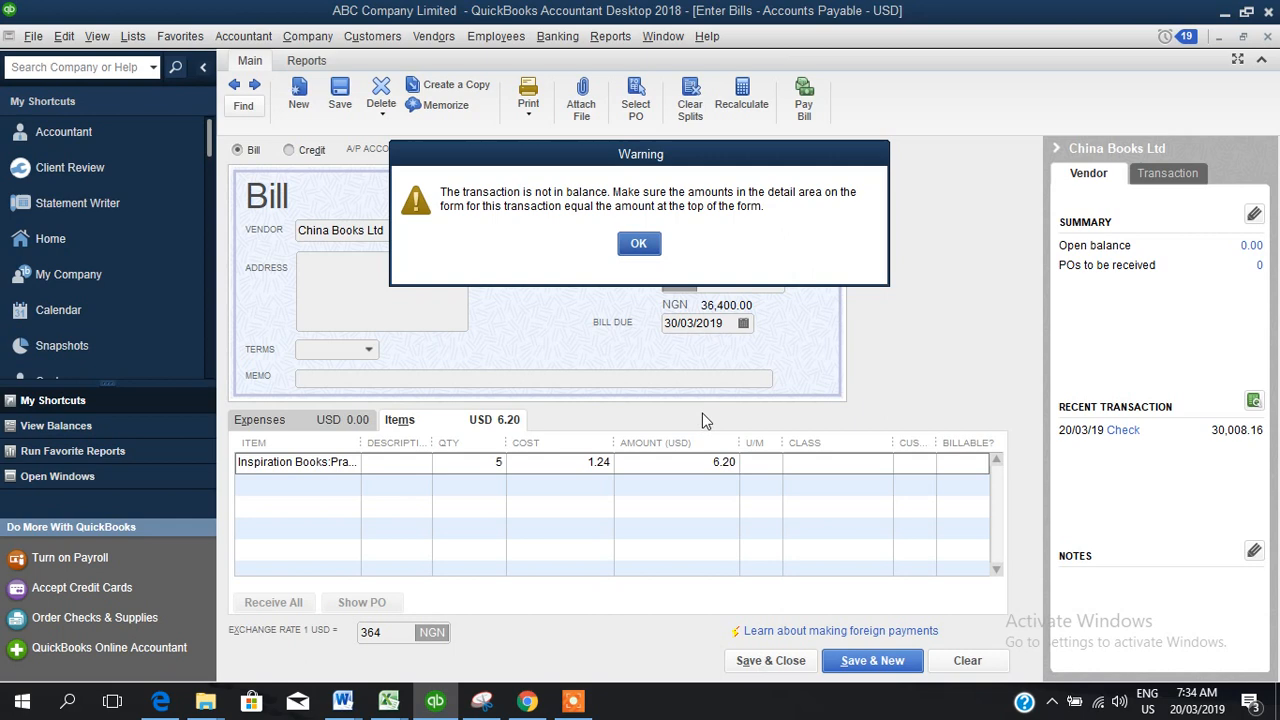
{"action": "left_click", "coordinate": [632, 245]}
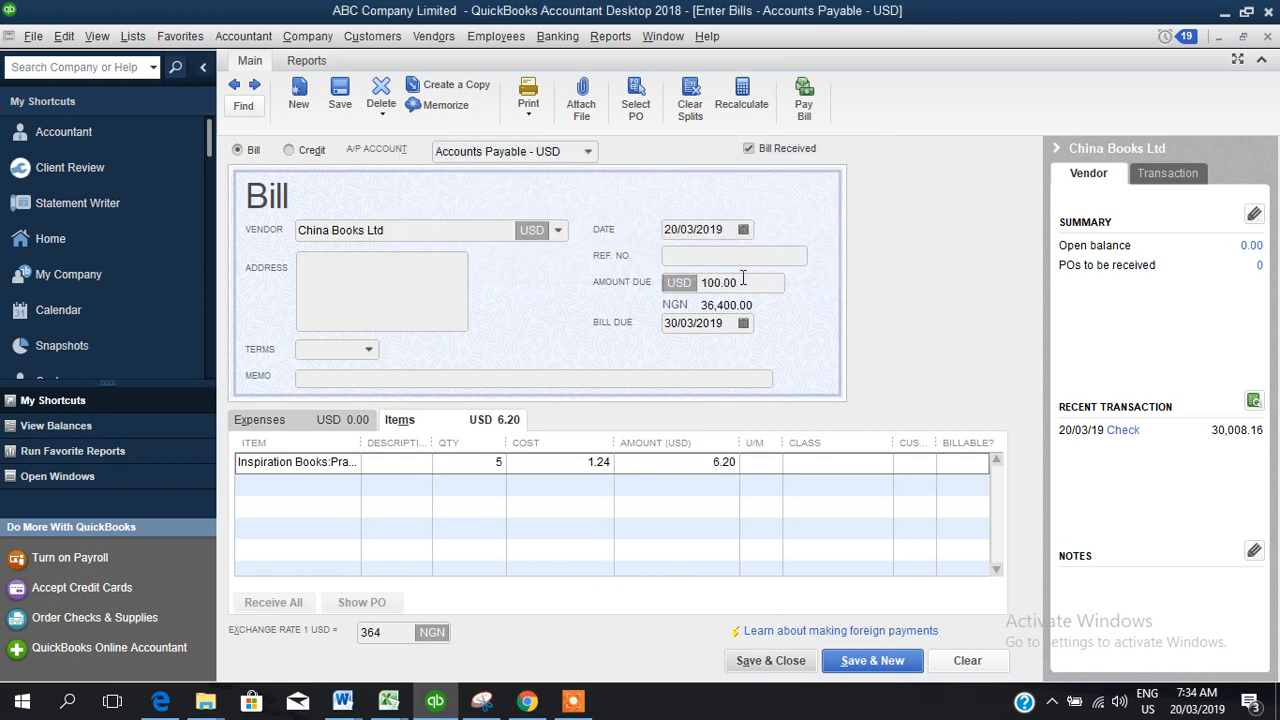
Step: Set the bill's amount due to 6.20 USD, and save and close it without a class
{"action": "left_click_drag", "start_coordinate": [742, 281], "coordinate": [681, 283]}
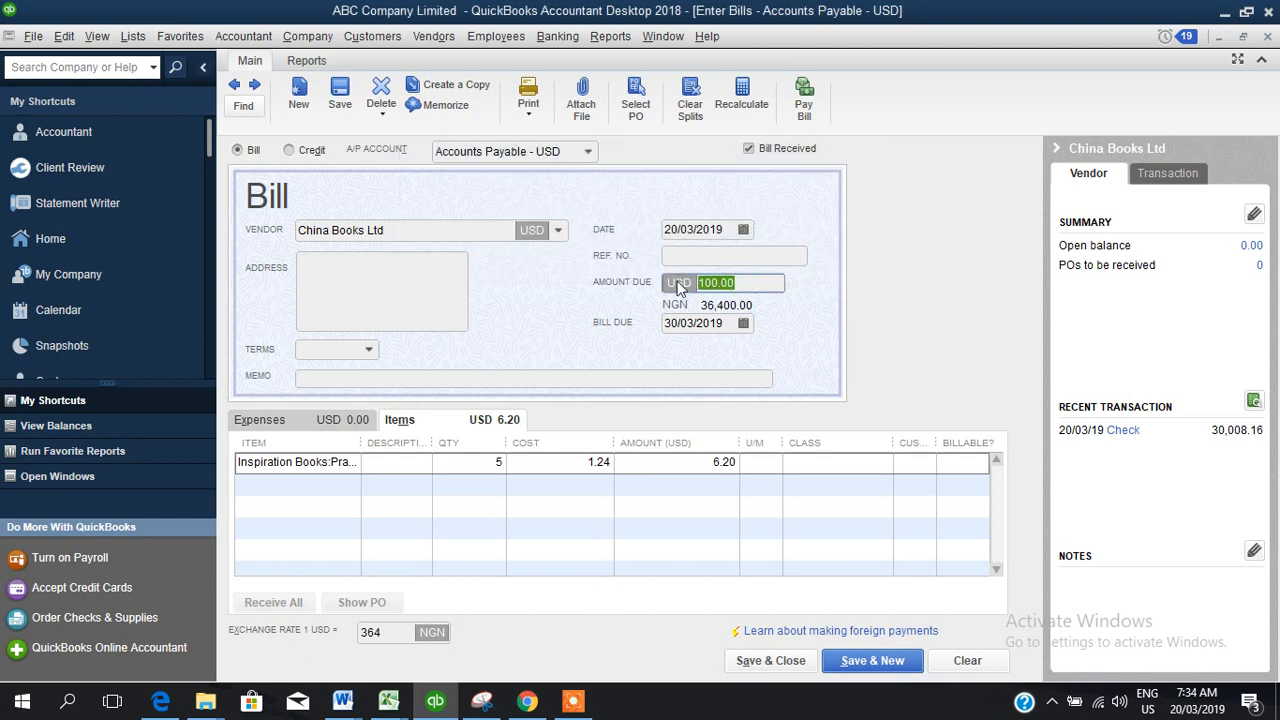
{"action": "key", "text": "BackSpace"}
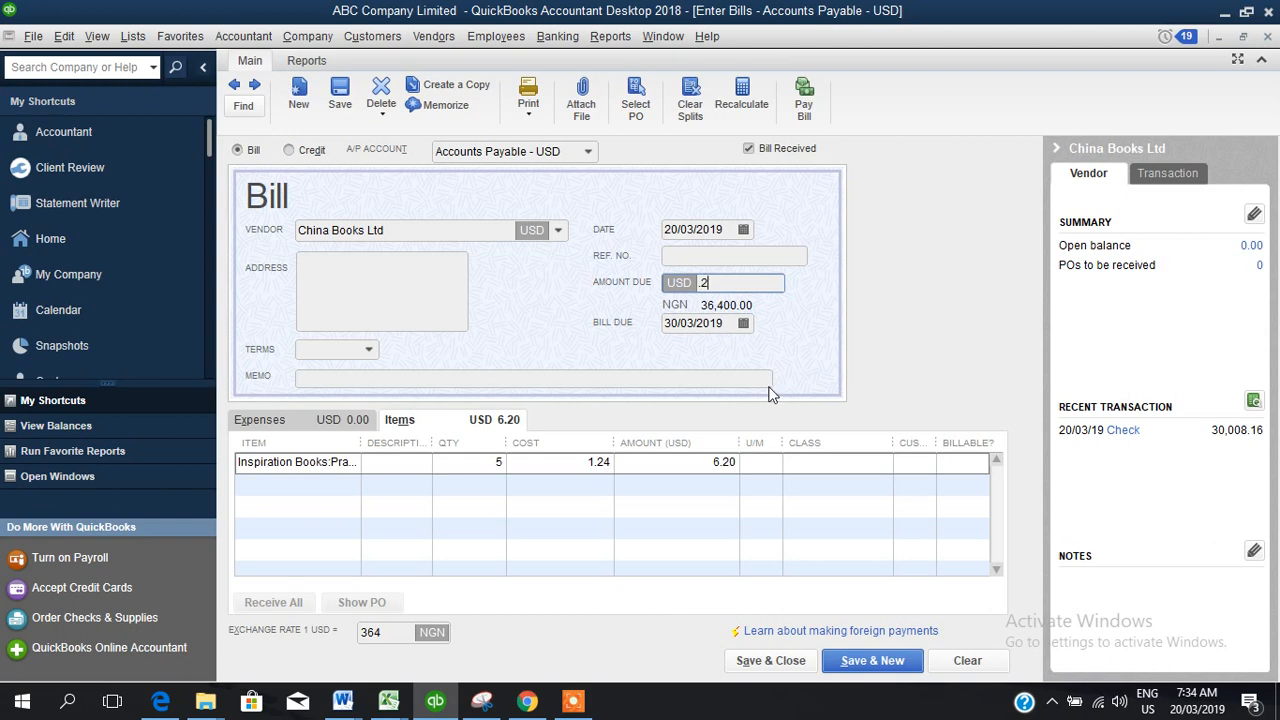
{"action": "type", "text": "6.20"}
{"action": "left_click", "coordinate": [859, 462]}
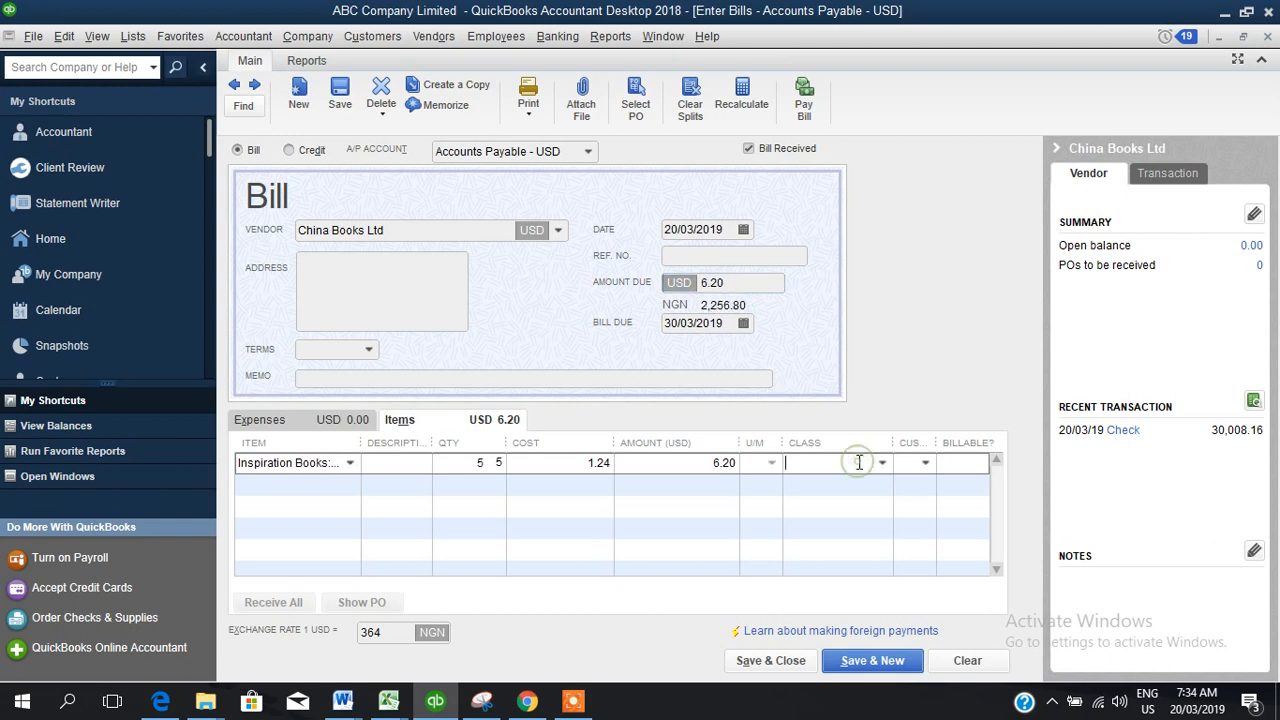
{"action": "left_click", "coordinate": [764, 661]}
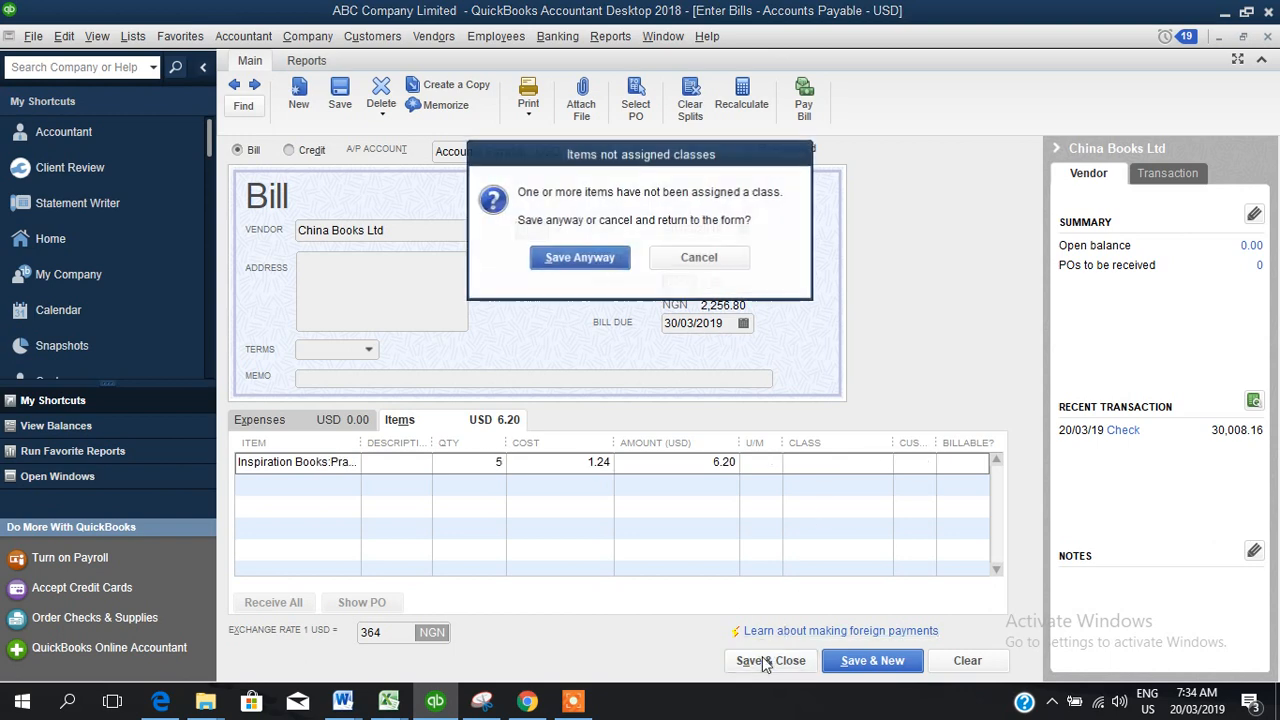
{"action": "left_click", "coordinate": [579, 258]}
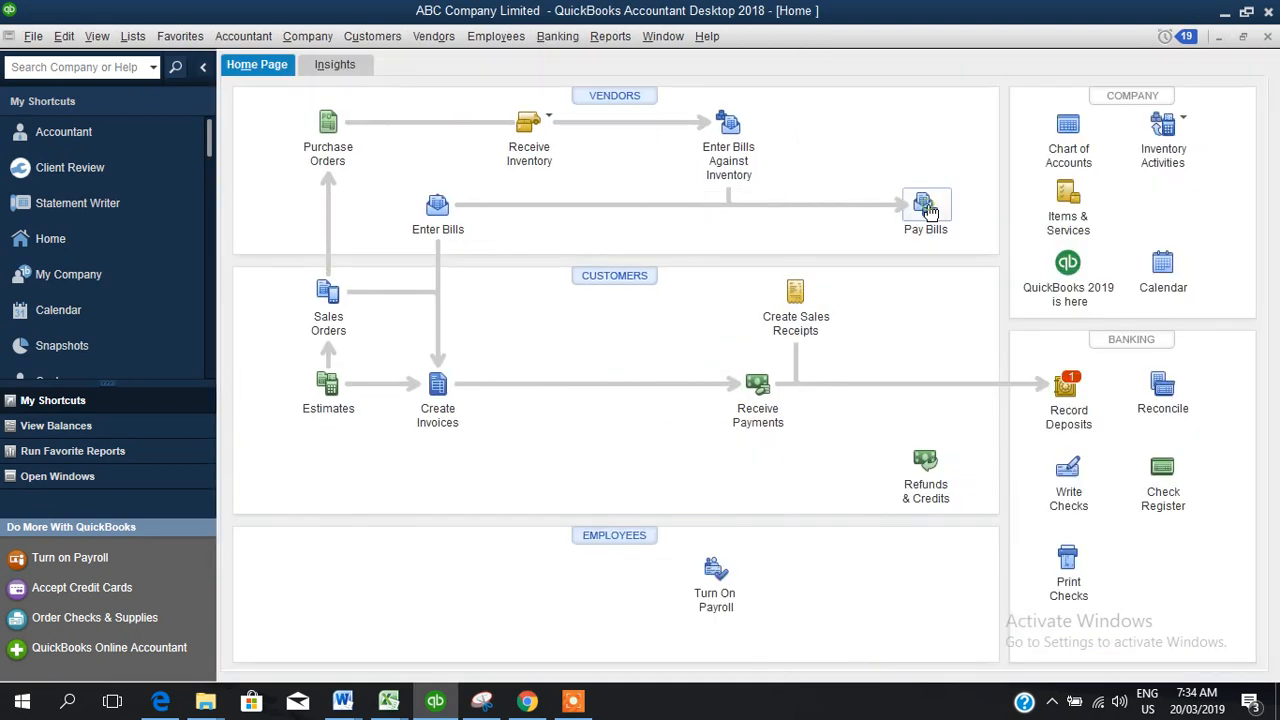
Step: In Pay Bills, select the China Books Ltd bill under Accounts Payable - USD and set the exchange rate to 366
{"action": "left_click", "coordinate": [928, 208]}
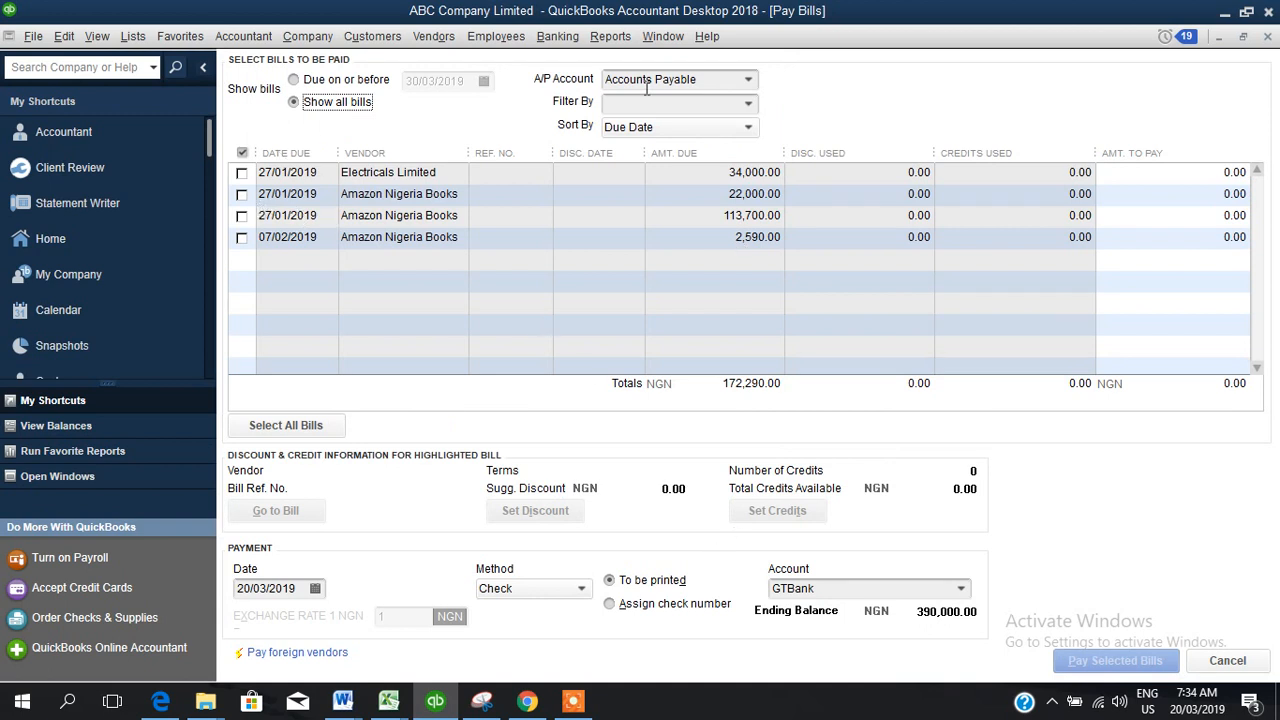
{"action": "left_click", "coordinate": [750, 86]}
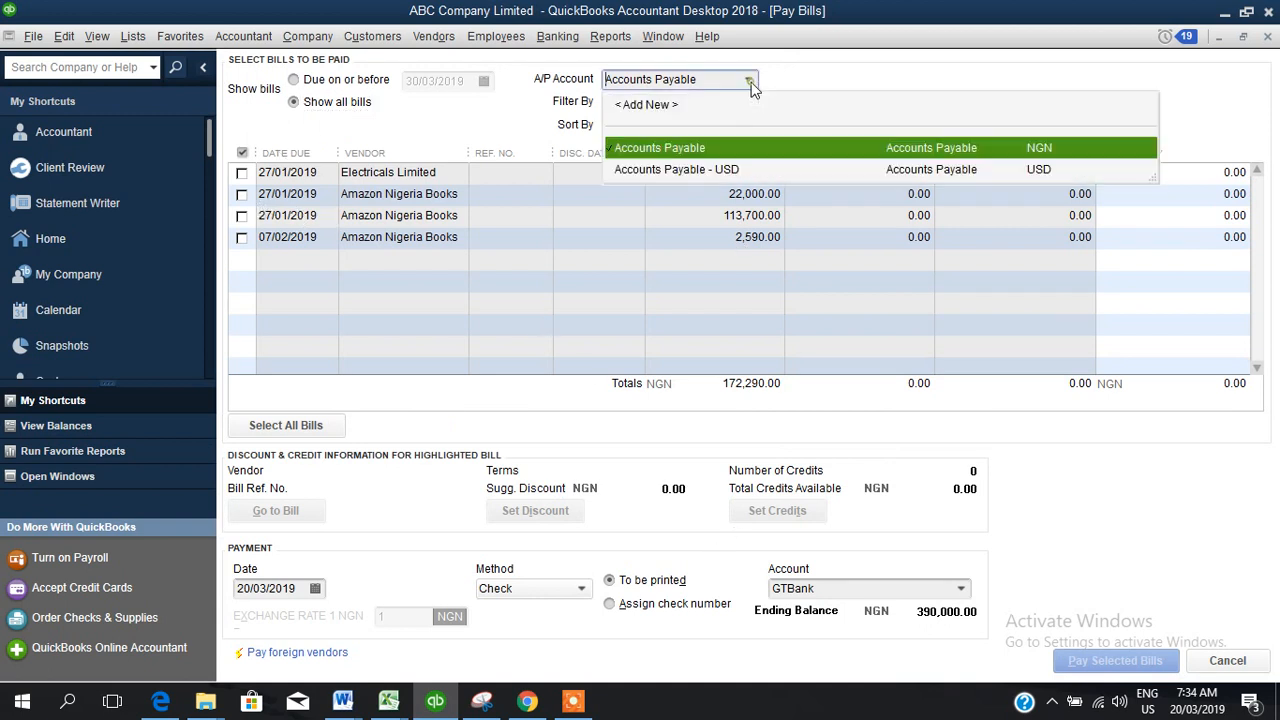
{"action": "left_click", "coordinate": [708, 171]}
{"action": "left_click", "coordinate": [242, 174]}
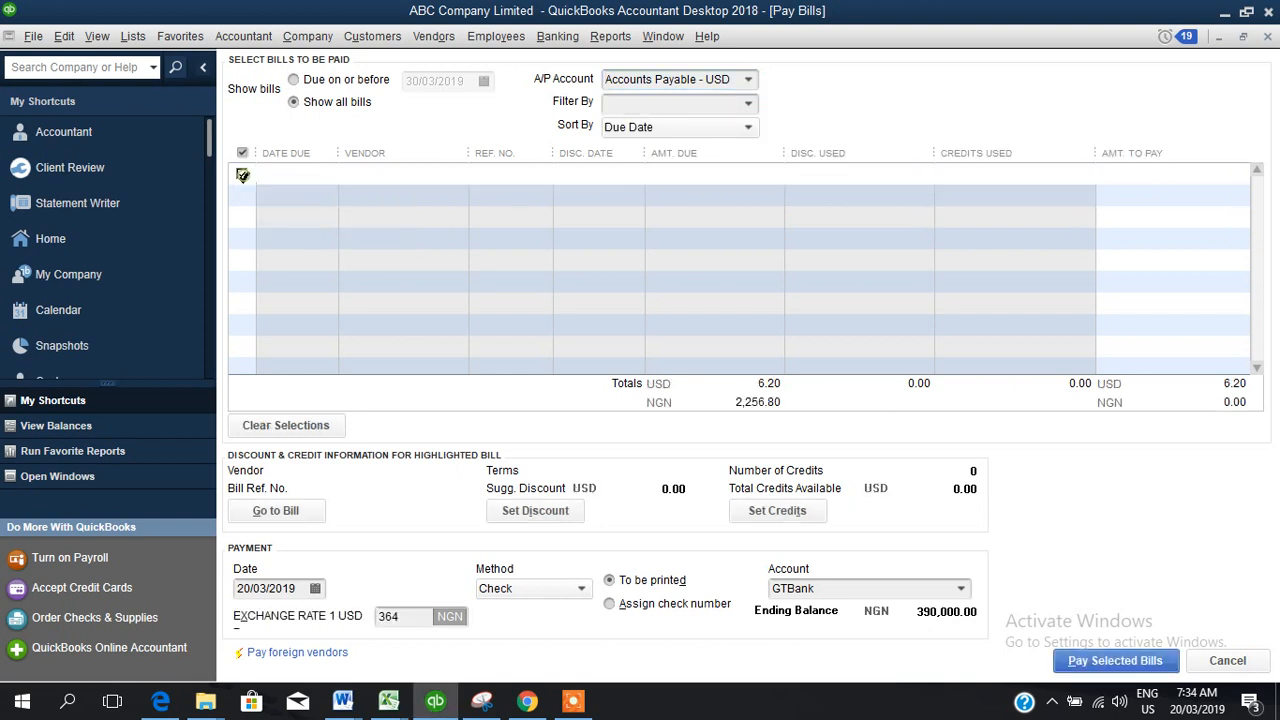
{"action": "left_click", "coordinate": [407, 614]}
{"action": "type", "text": "6"}
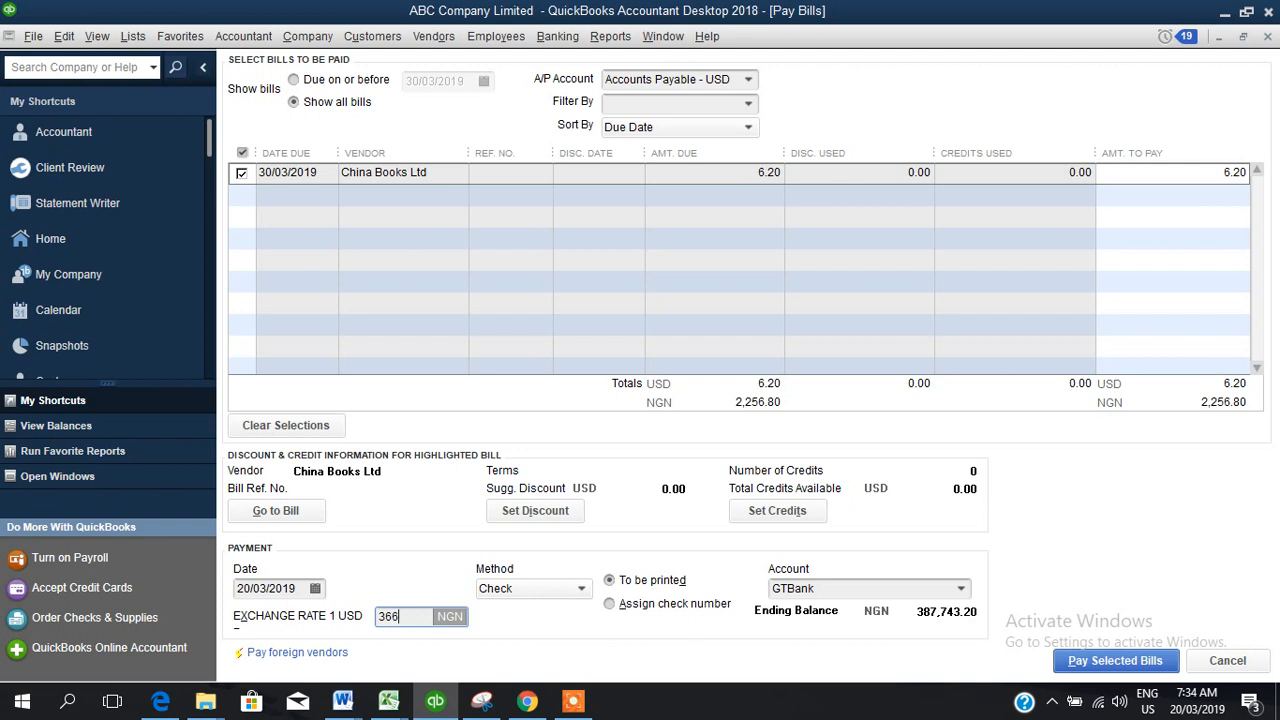
Step: Pay the selected bill from the First Bank - USD account and finish without printing checks or paying more bills
{"action": "left_click", "coordinate": [822, 590]}
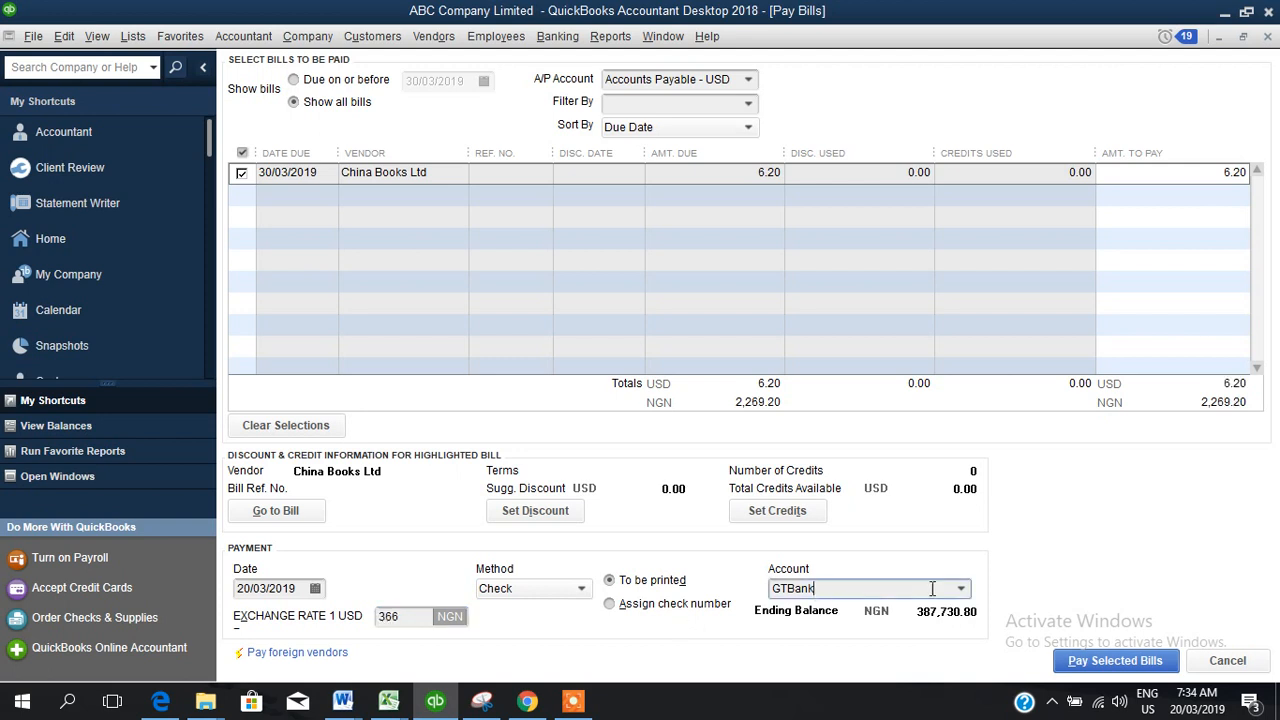
{"action": "left_click", "coordinate": [960, 589]}
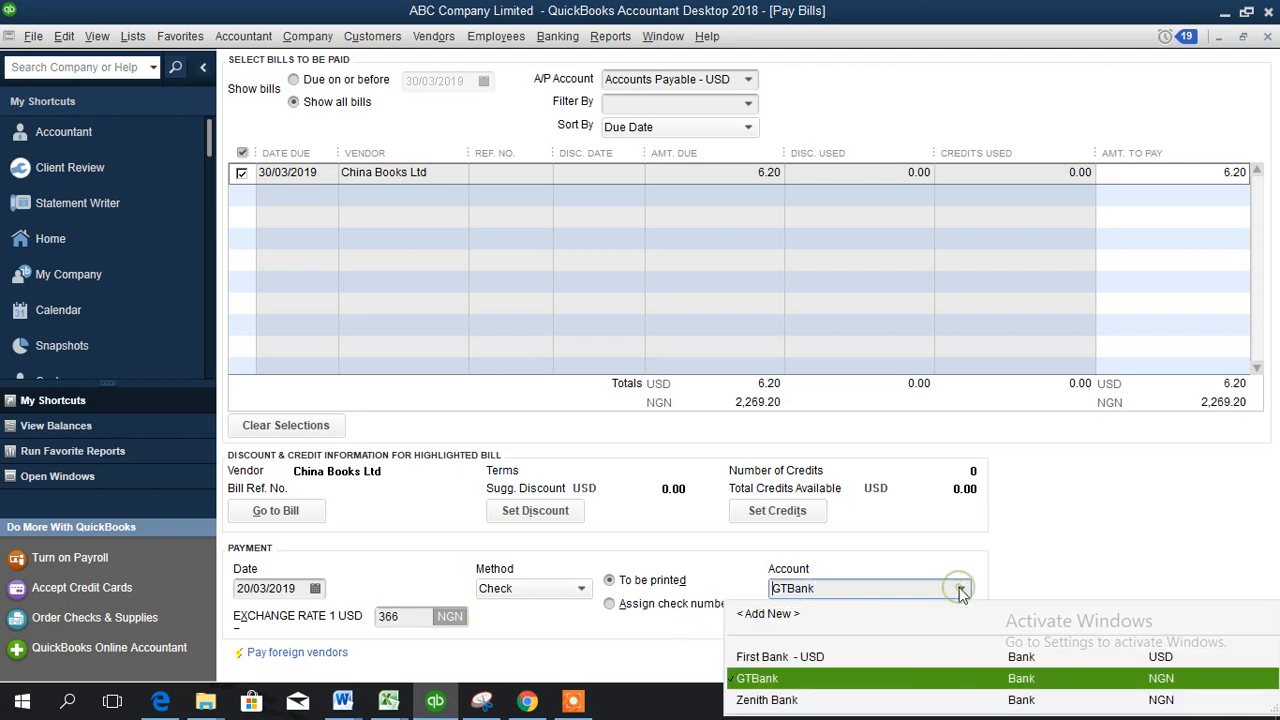
{"action": "left_click", "coordinate": [820, 657]}
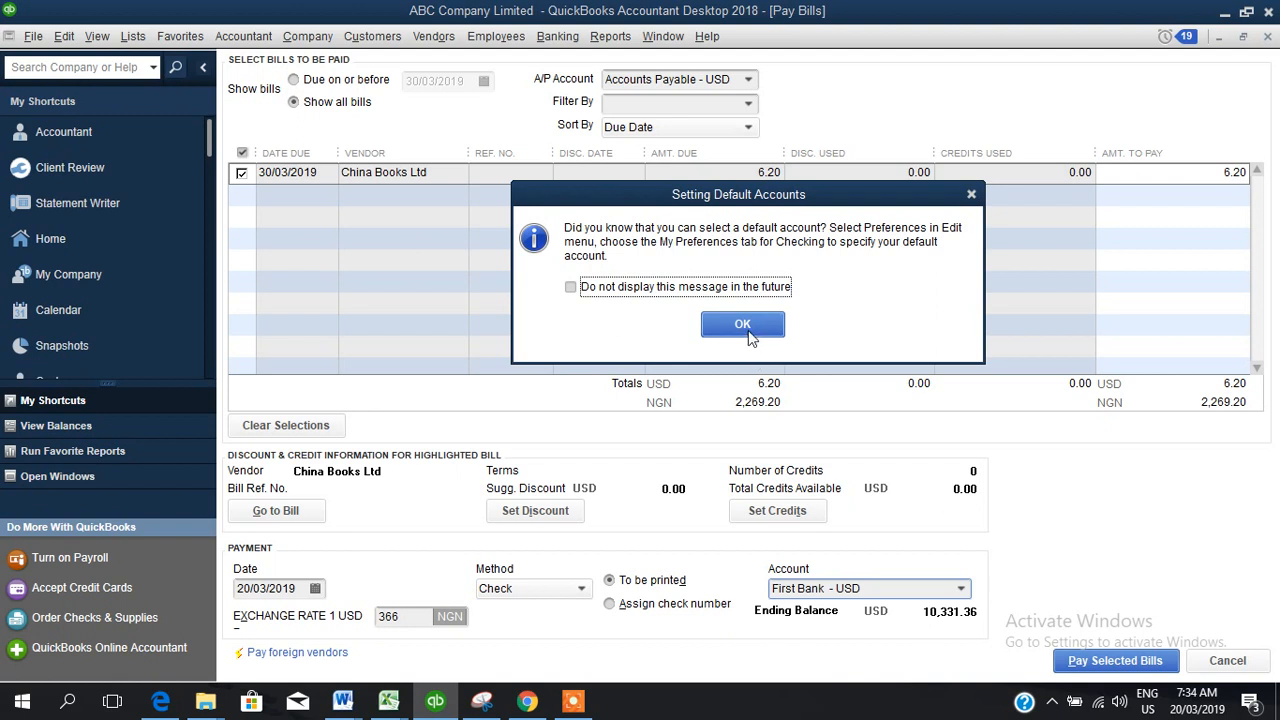
{"action": "left_click", "coordinate": [738, 322]}
{"action": "left_click", "coordinate": [1110, 665]}
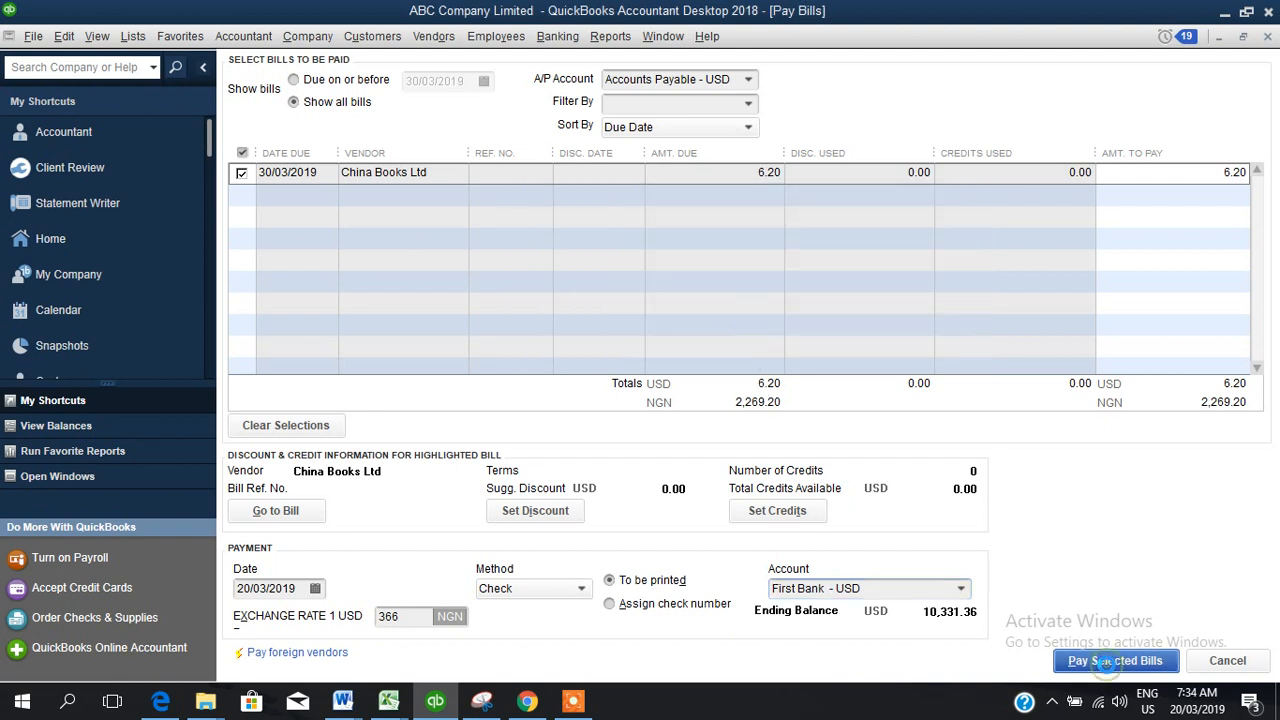
{"action": "left_click", "coordinate": [603, 258]}
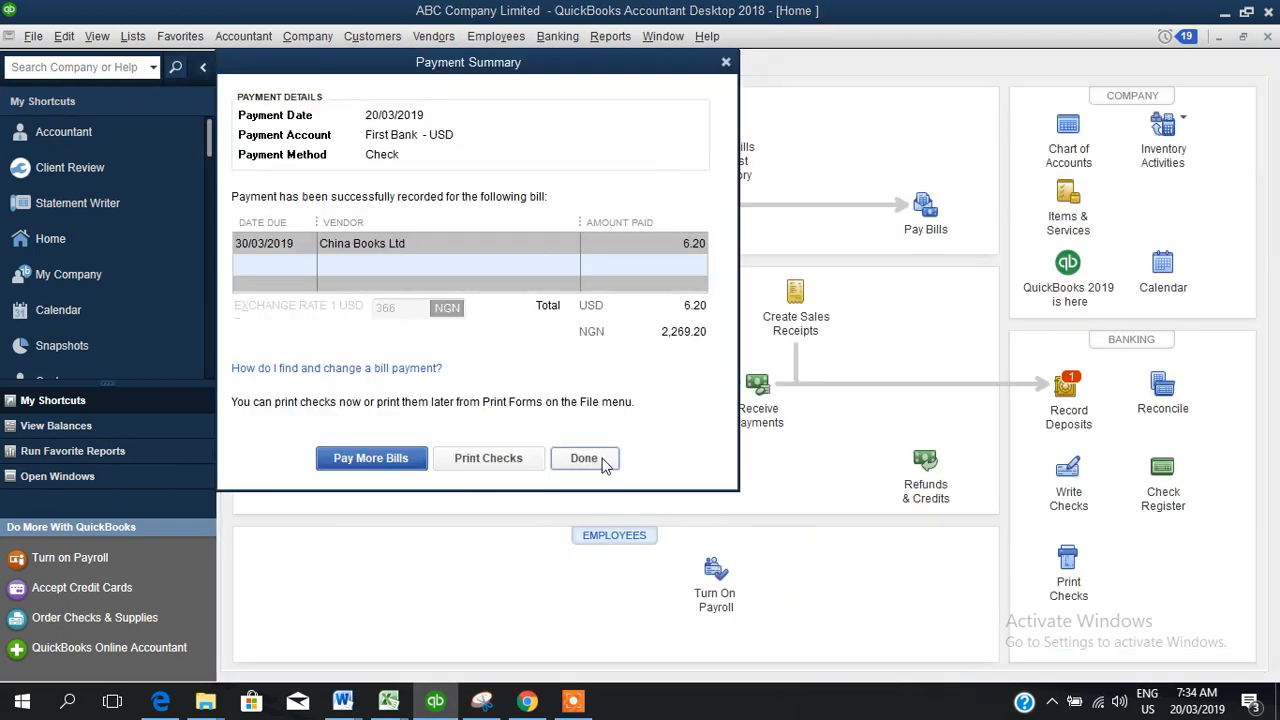
{"action": "left_click", "coordinate": [584, 458]}
Step: Rerun the Profit & Loss Standard report to include the China Books Ltd bill payment
{"action": "left_click", "coordinate": [610, 36]}
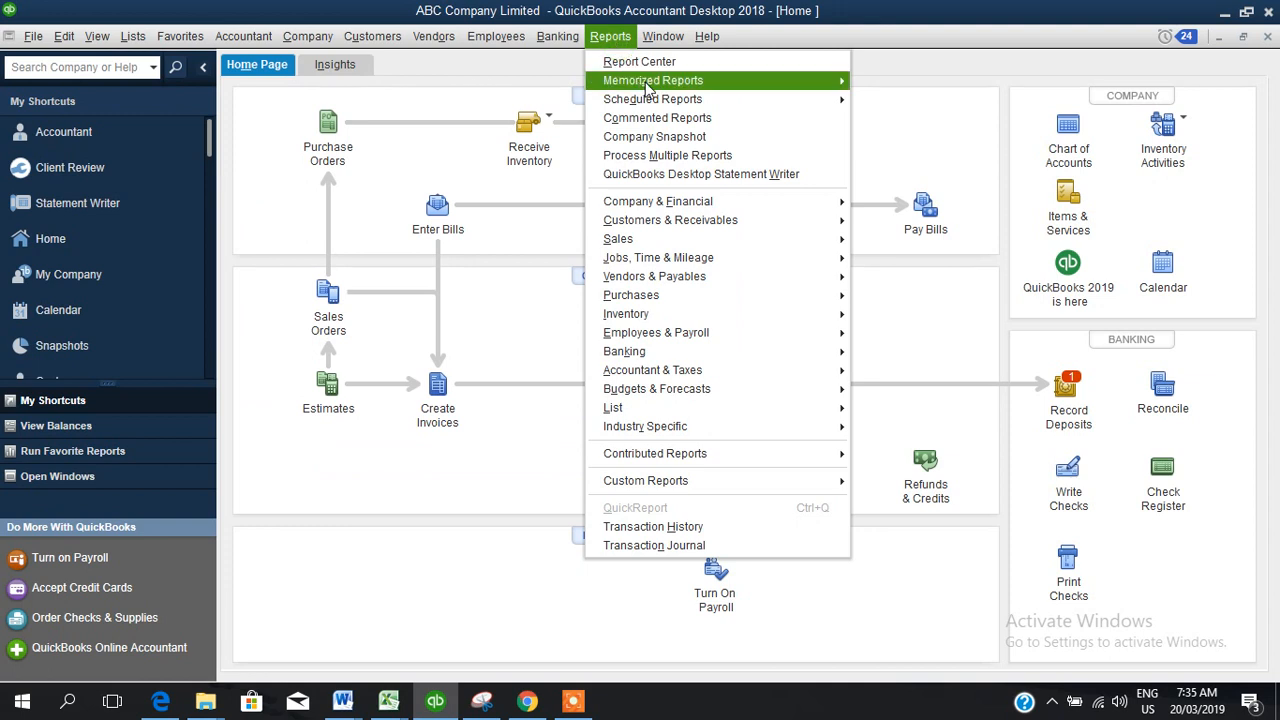
{"action": "mouse_move", "coordinate": [700, 201]}
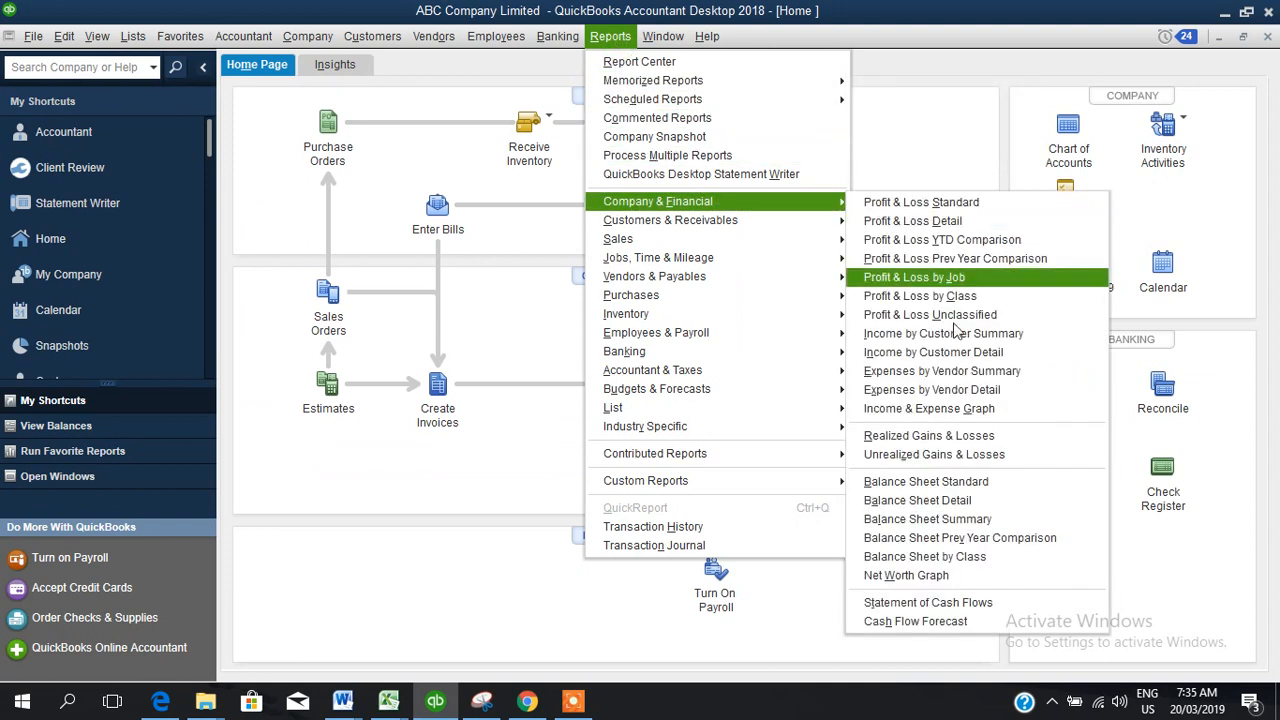
{"action": "left_click", "coordinate": [930, 202]}
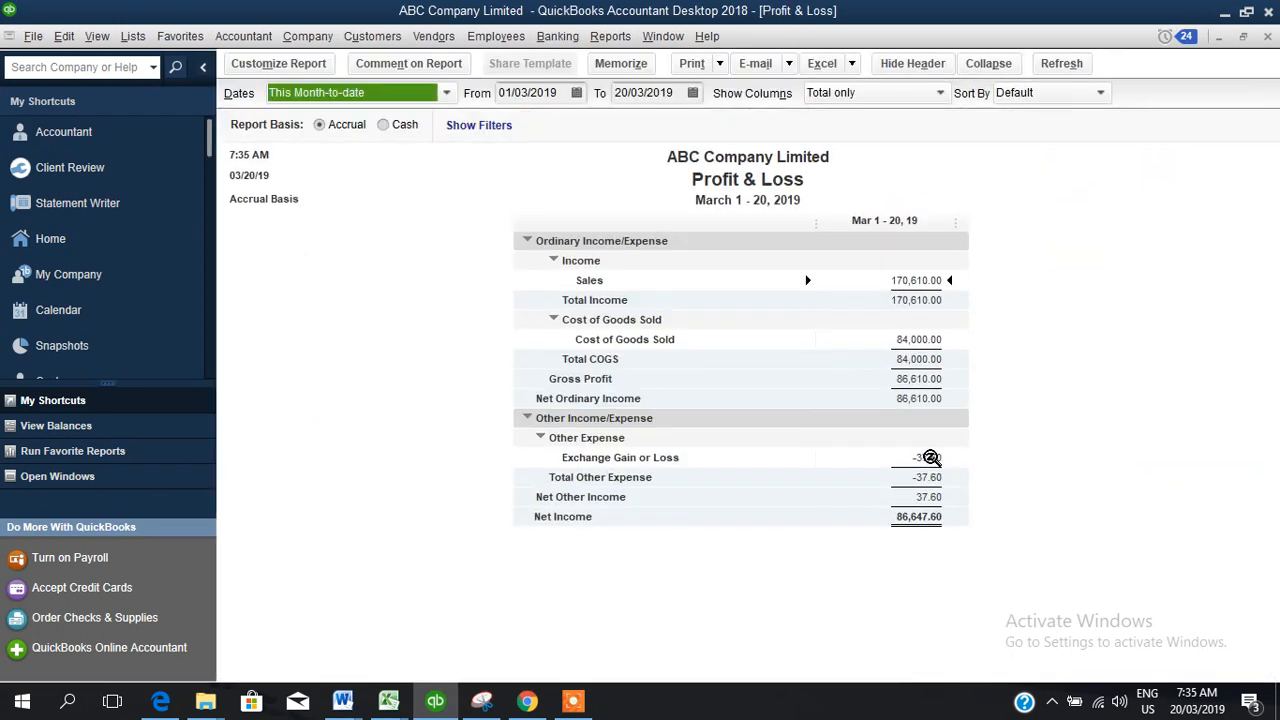
Step: Examine the transaction detail behind the Exchange Gain or Loss amount, close the detail report, and return to the home page
{"action": "left_click", "coordinate": [930, 457]}
{"action": "double_click", "coordinate": [930, 457]}
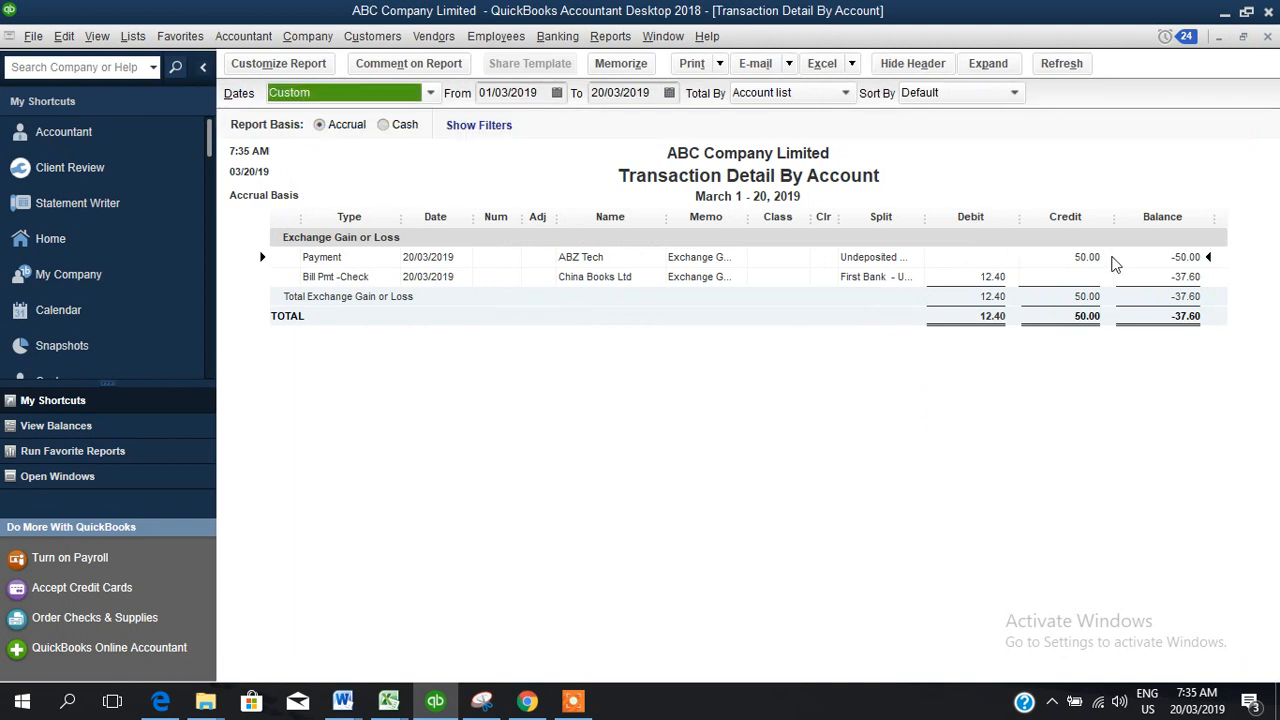
{"action": "left_click", "coordinate": [1098, 260]}
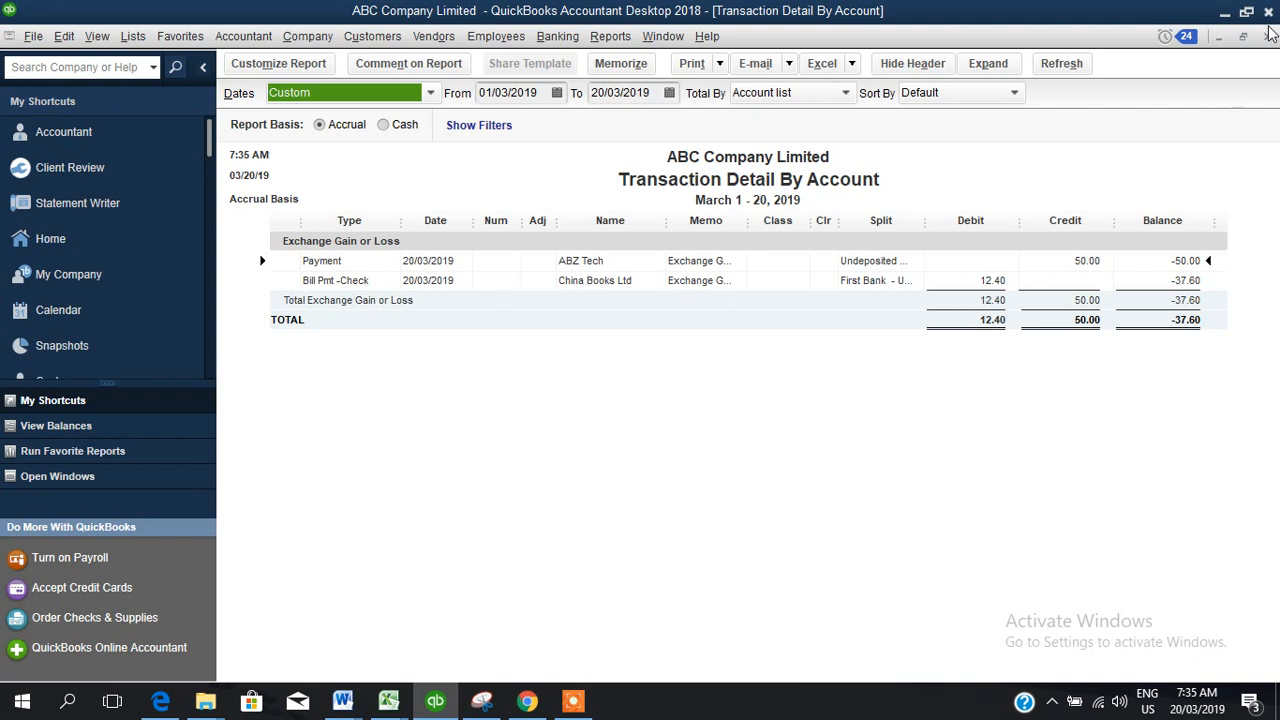
{"action": "left_click", "coordinate": [1268, 37]}
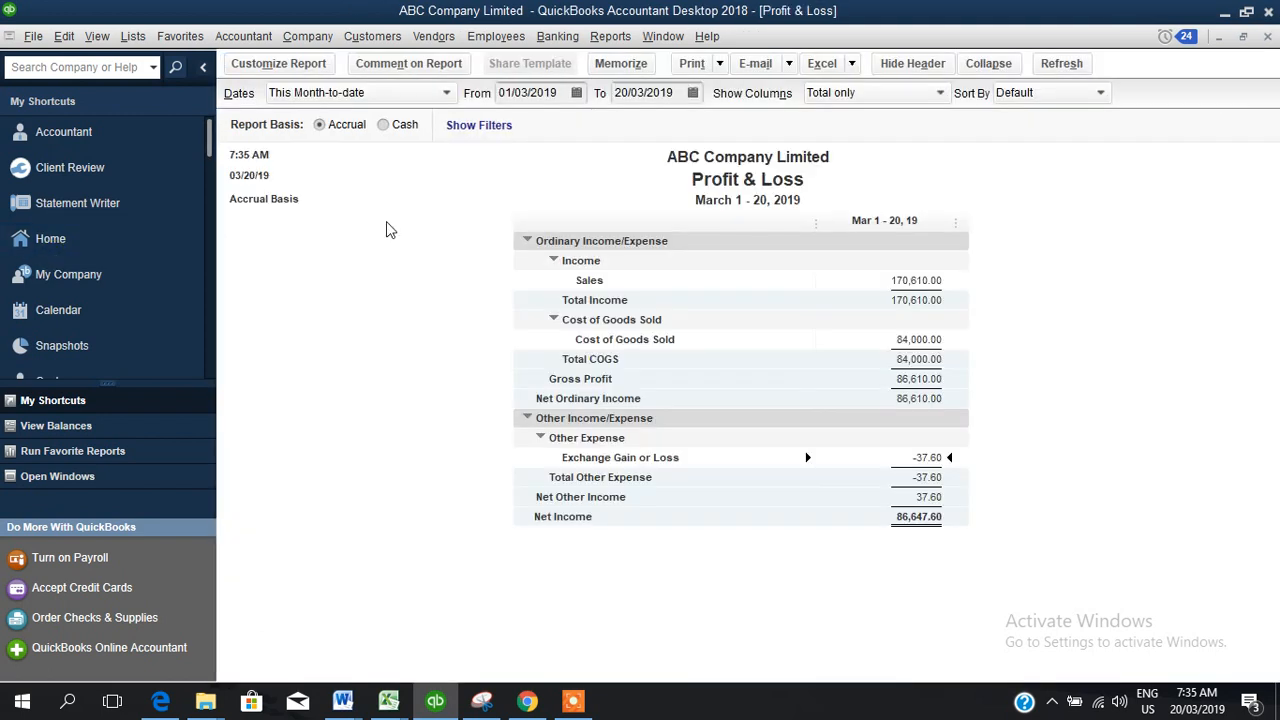
{"action": "left_click", "coordinate": [137, 250]}
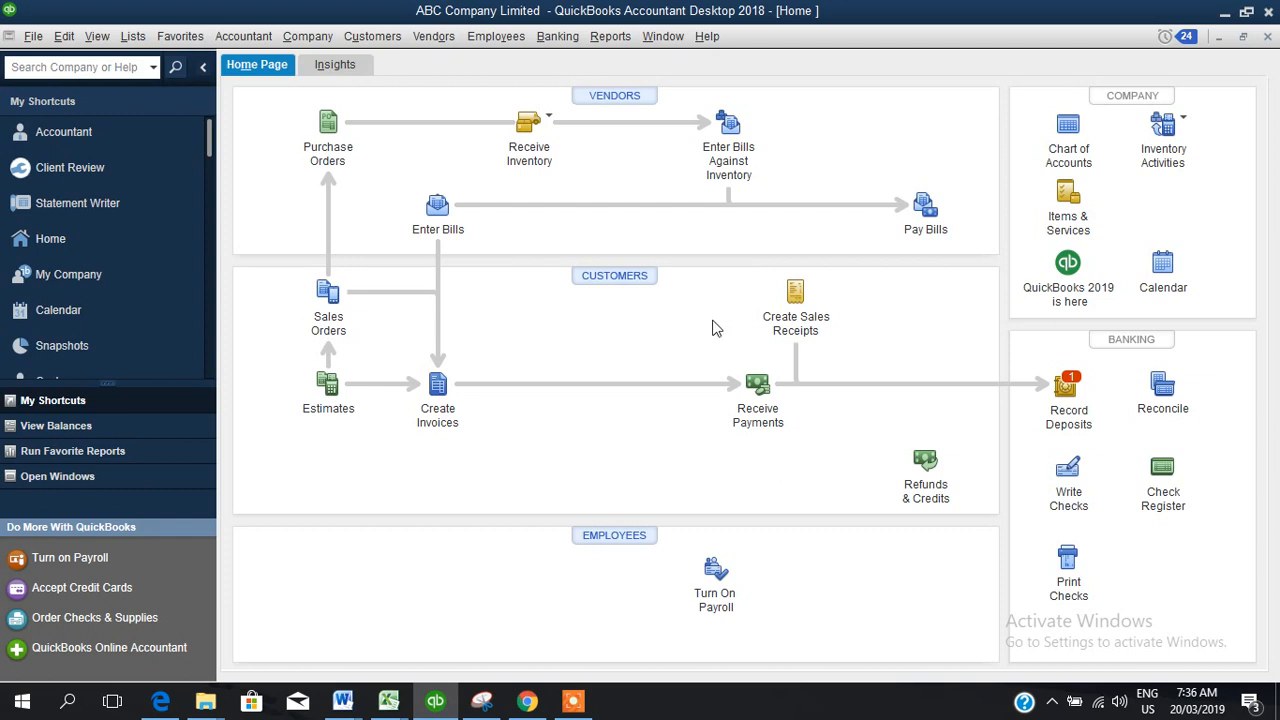
{"action": "left_click", "coordinate": [573, 703]}
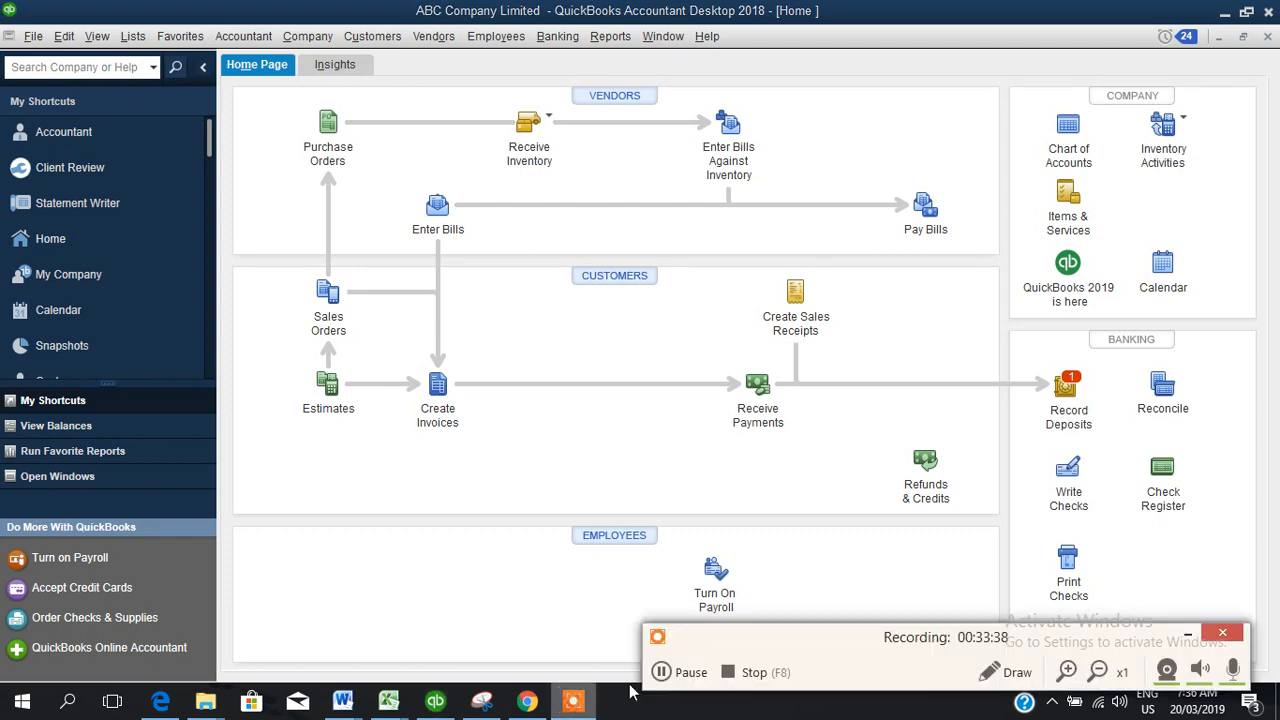